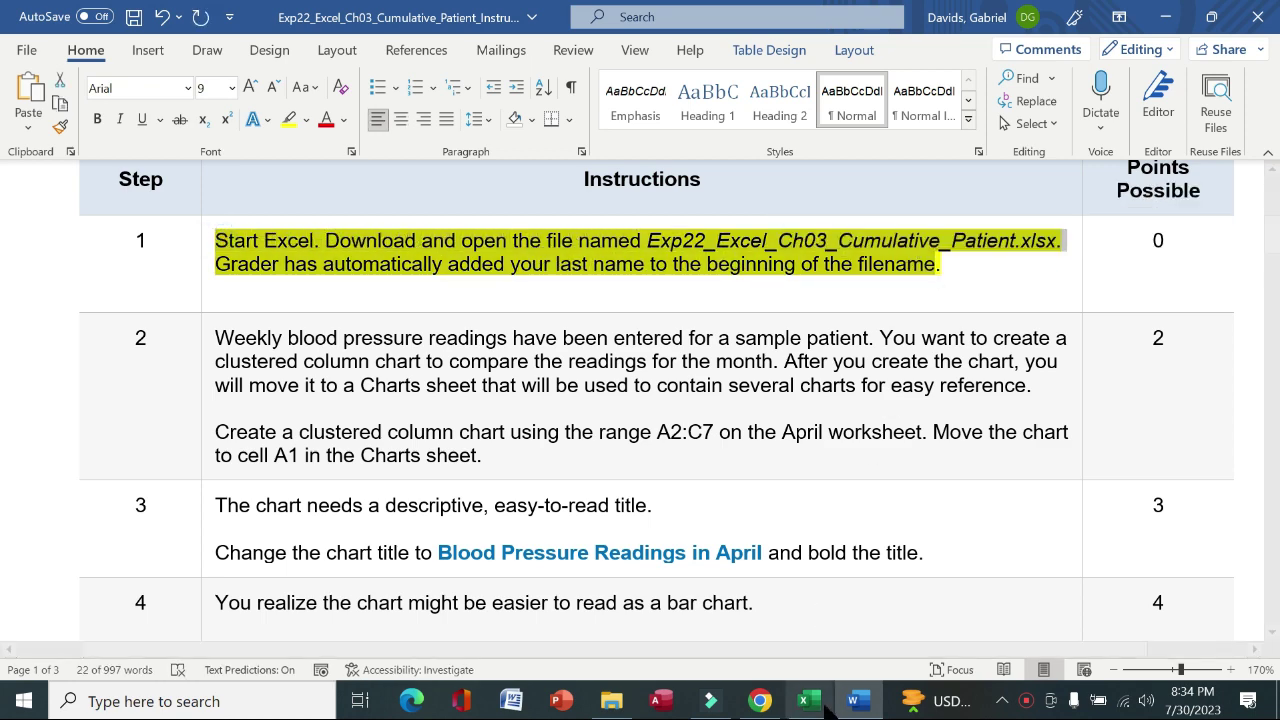
Step: Switch to the Excel workbook and look over the Charts and April worksheets
key("alt+Tab")
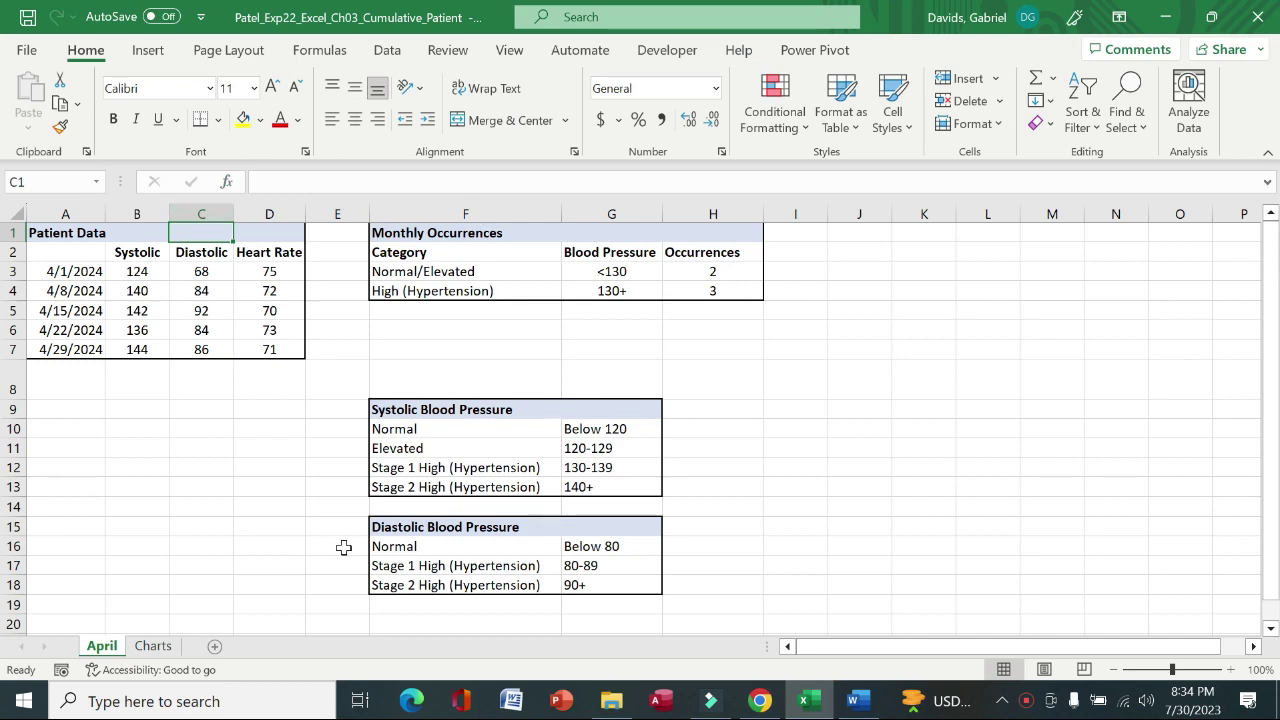
left_click(153, 647)
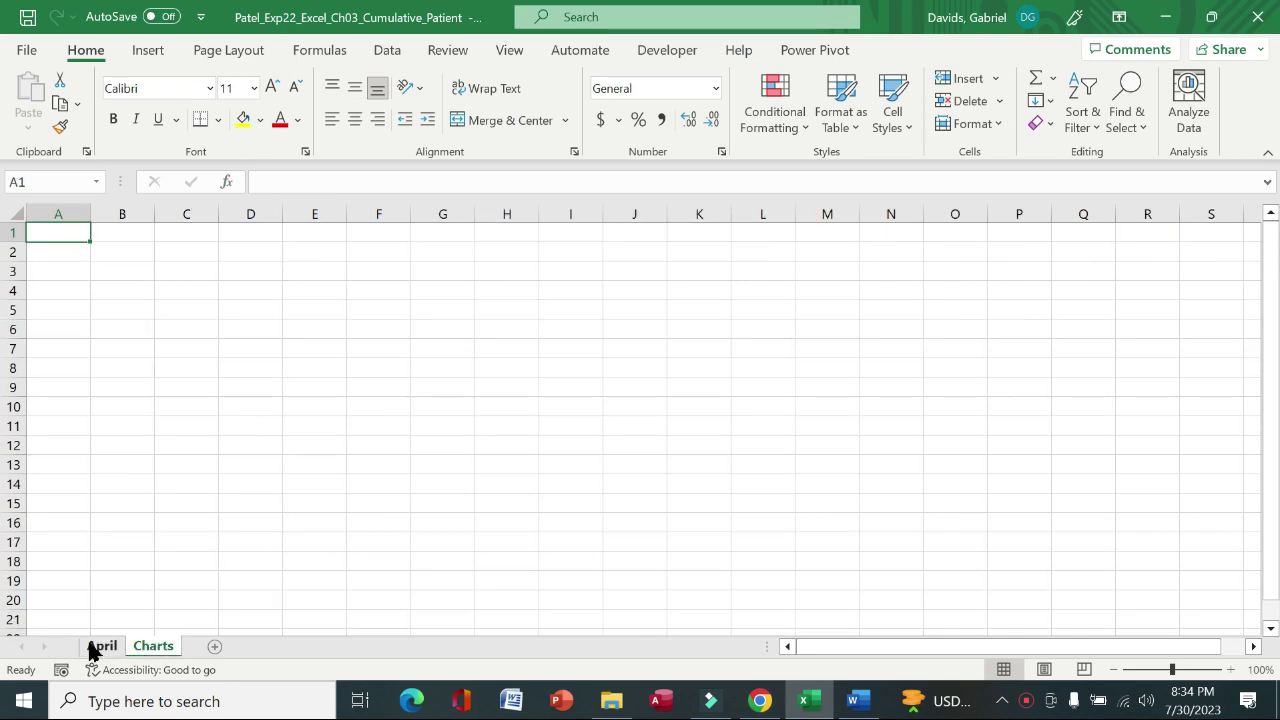
left_click(100, 647)
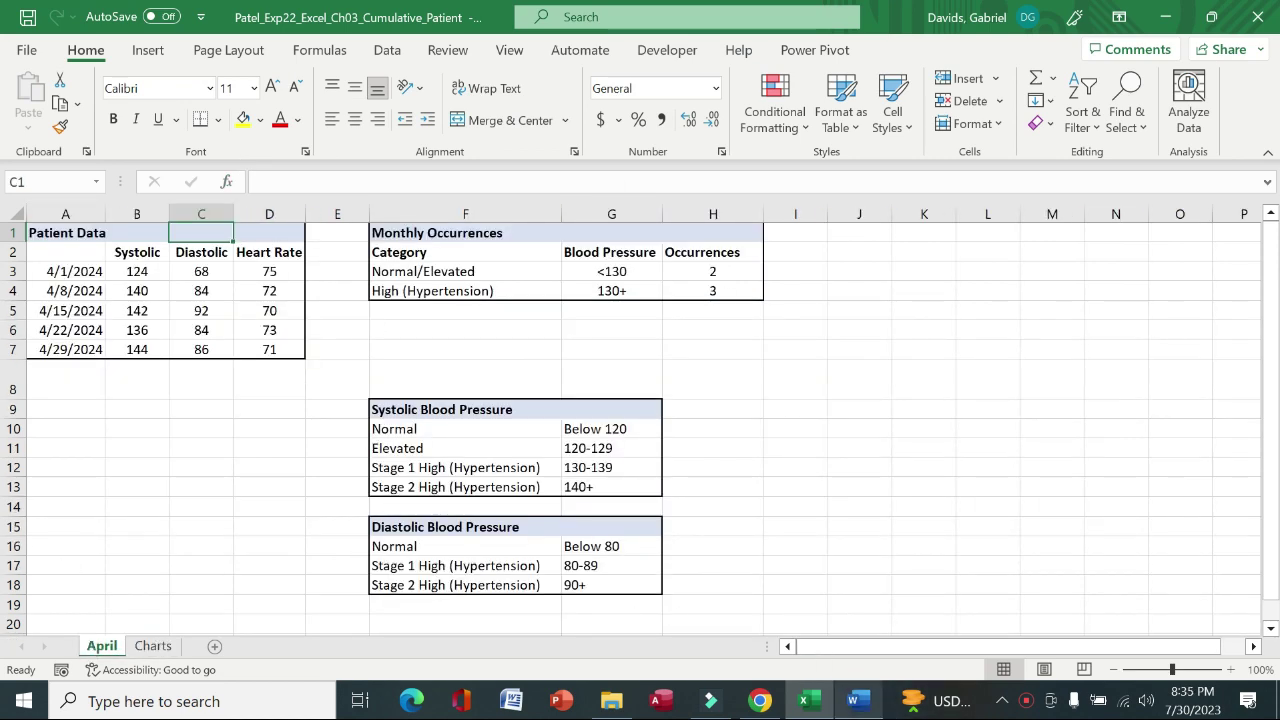
Step: In the Word instructions, remove the highlight from step 1 and highlight the step 2 text in yellow
left_click(853, 700)
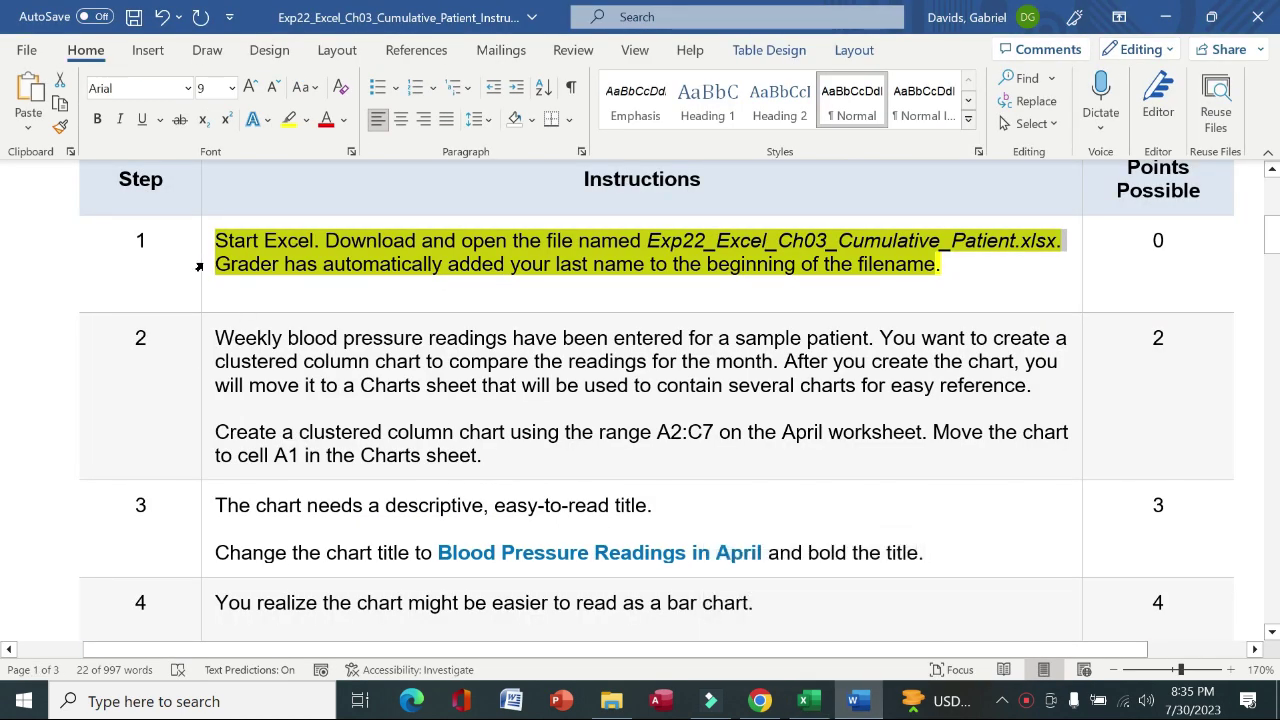
left_click(199, 266)
left_click(236, 302)
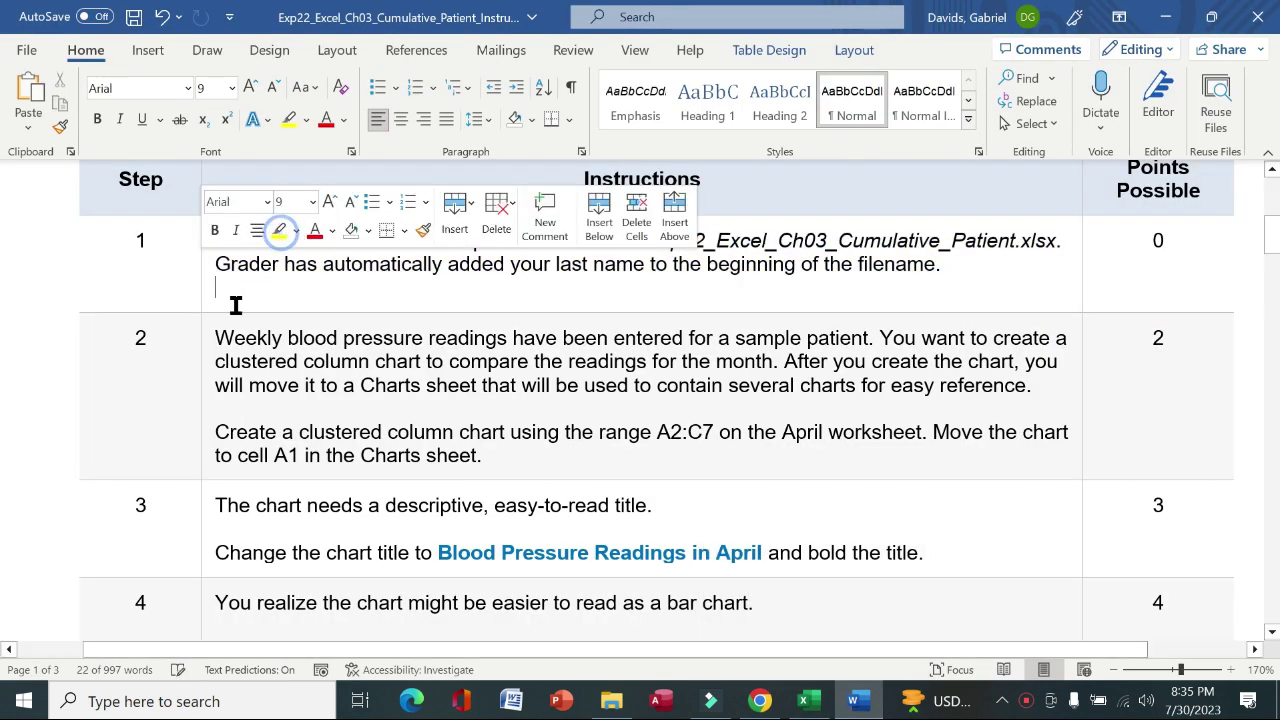
left_click(207, 364)
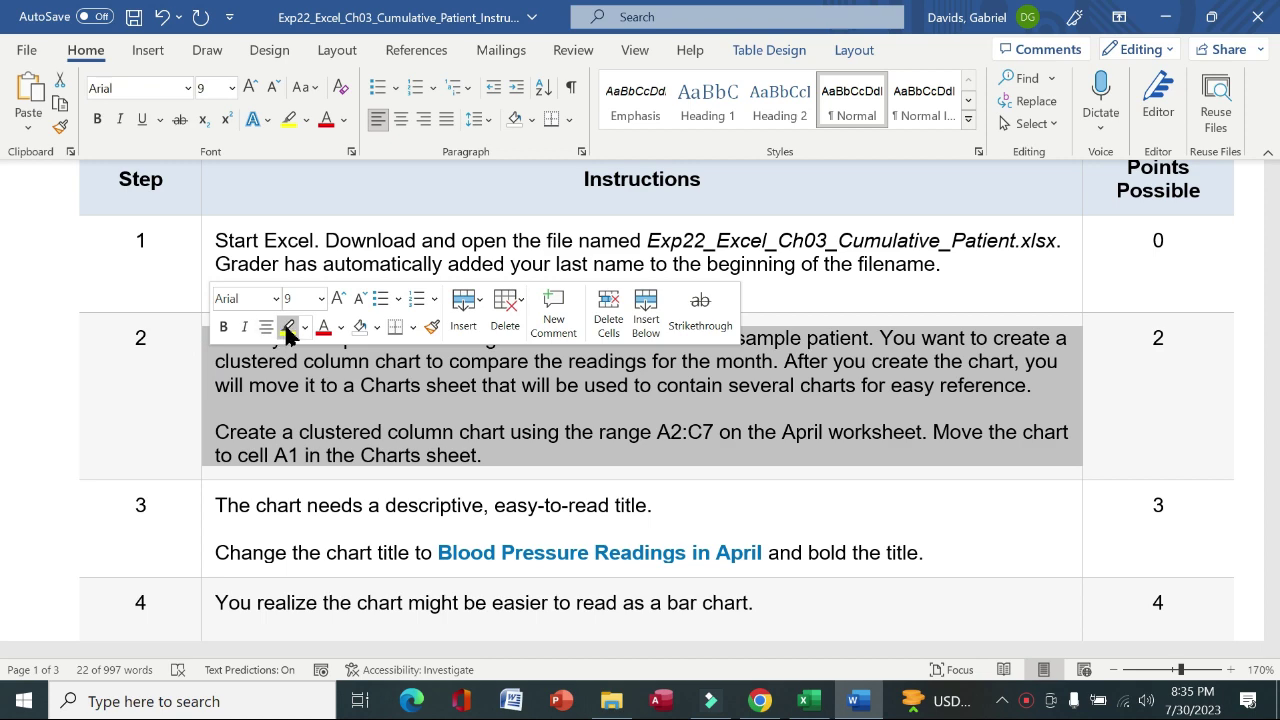
left_click(287, 327)
left_click(175, 358)
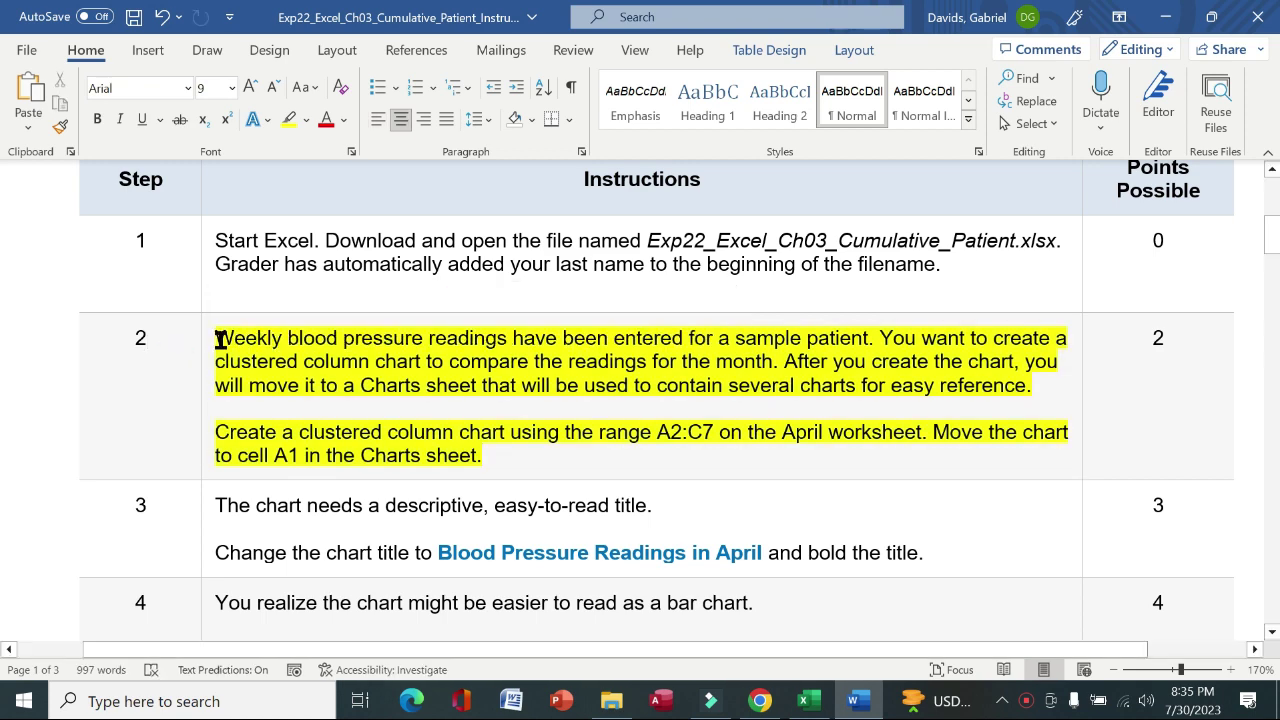
Step: Copy the range reference A2:C7 from step 2 and use it to select that range on the April worksheet in Excel
left_click_drag(218, 340, 1040, 388)
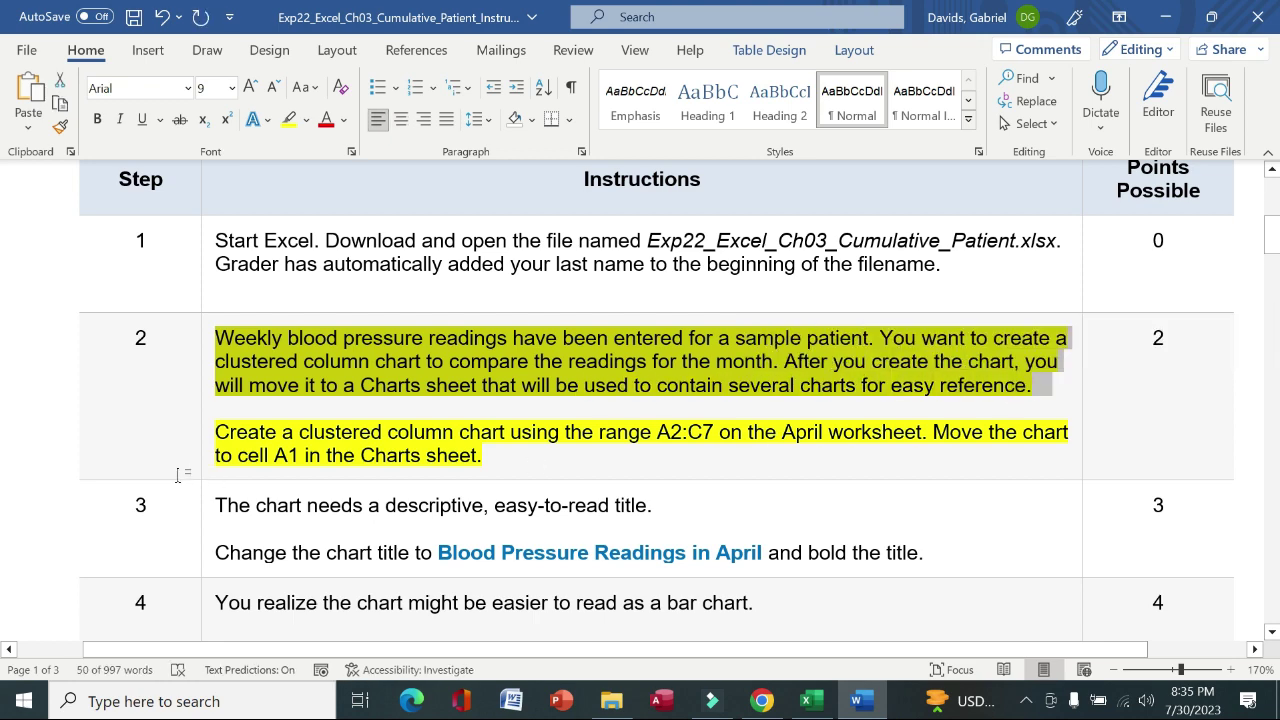
left_click_drag(246, 427, 674, 437)
key("ctrl+c")
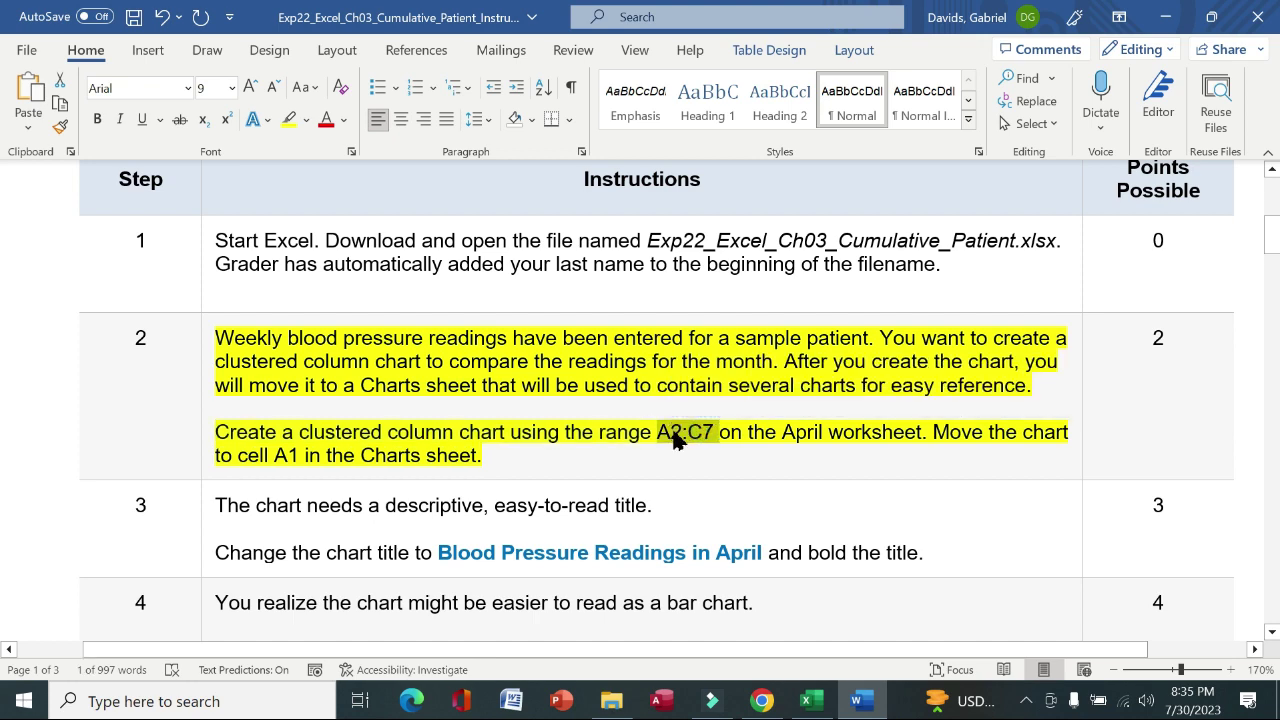
left_click(808, 700)
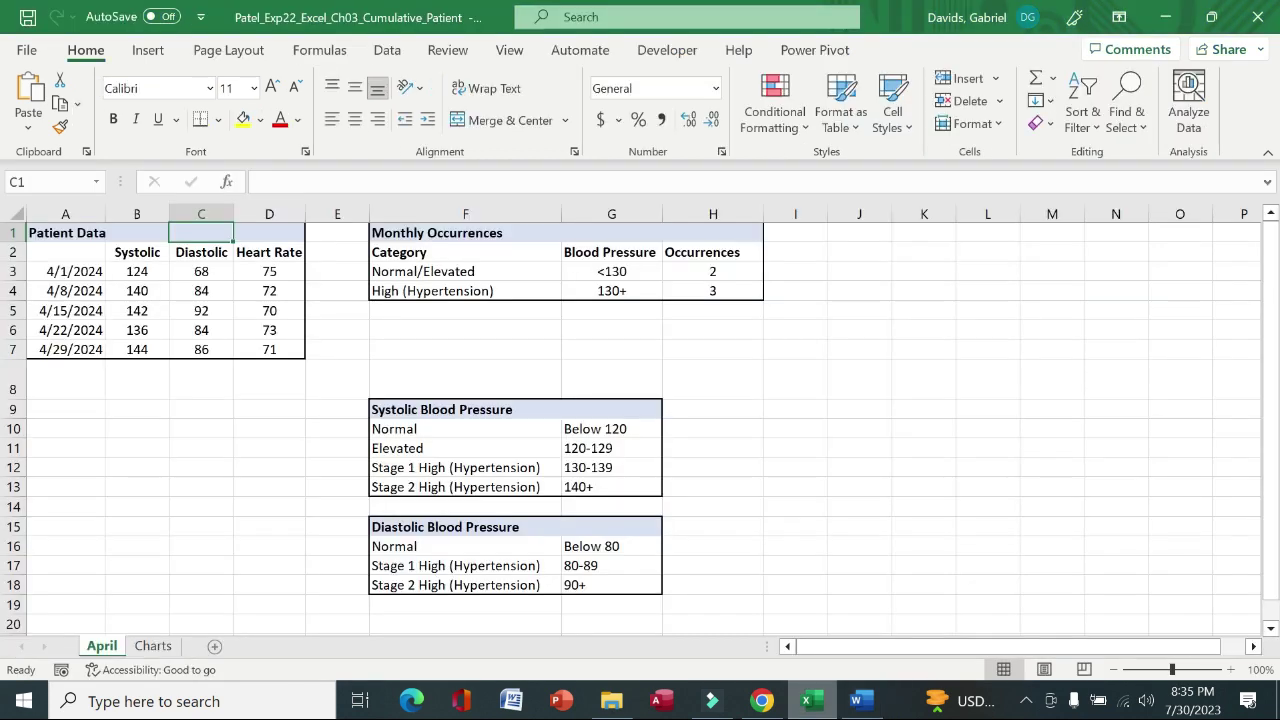
left_click(45, 180)
key("ctrl+v")
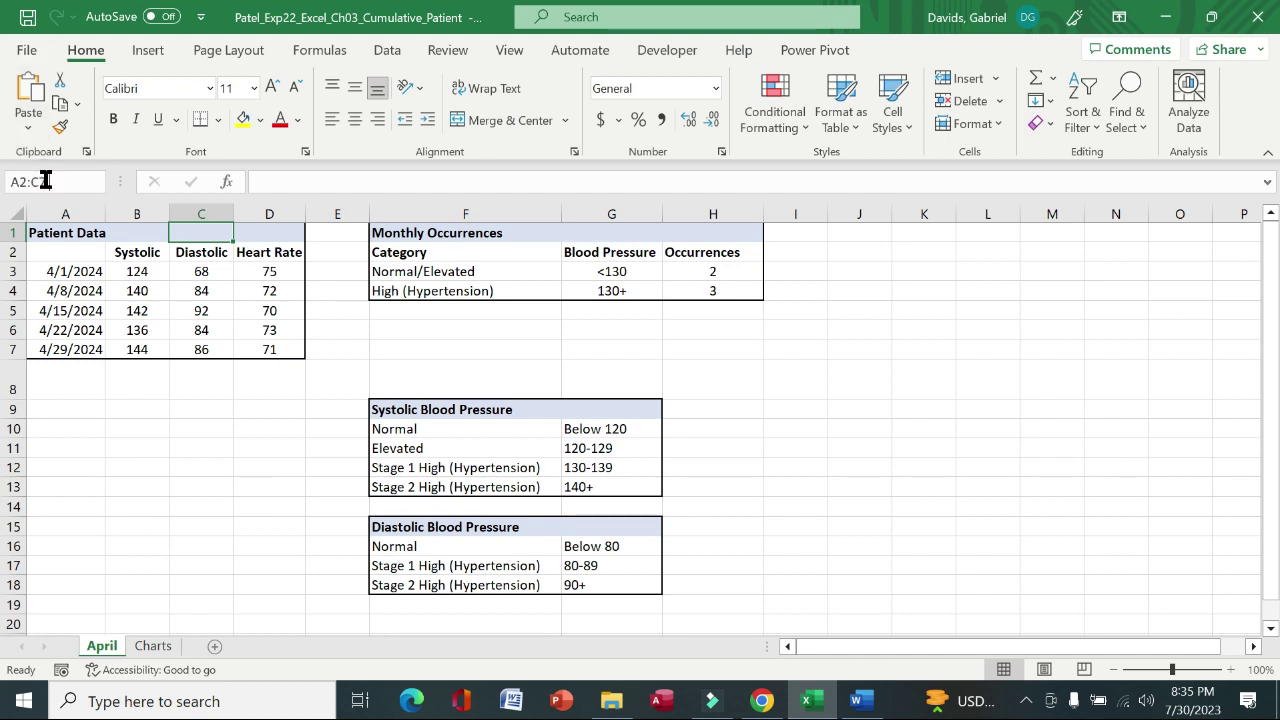
key("Return")
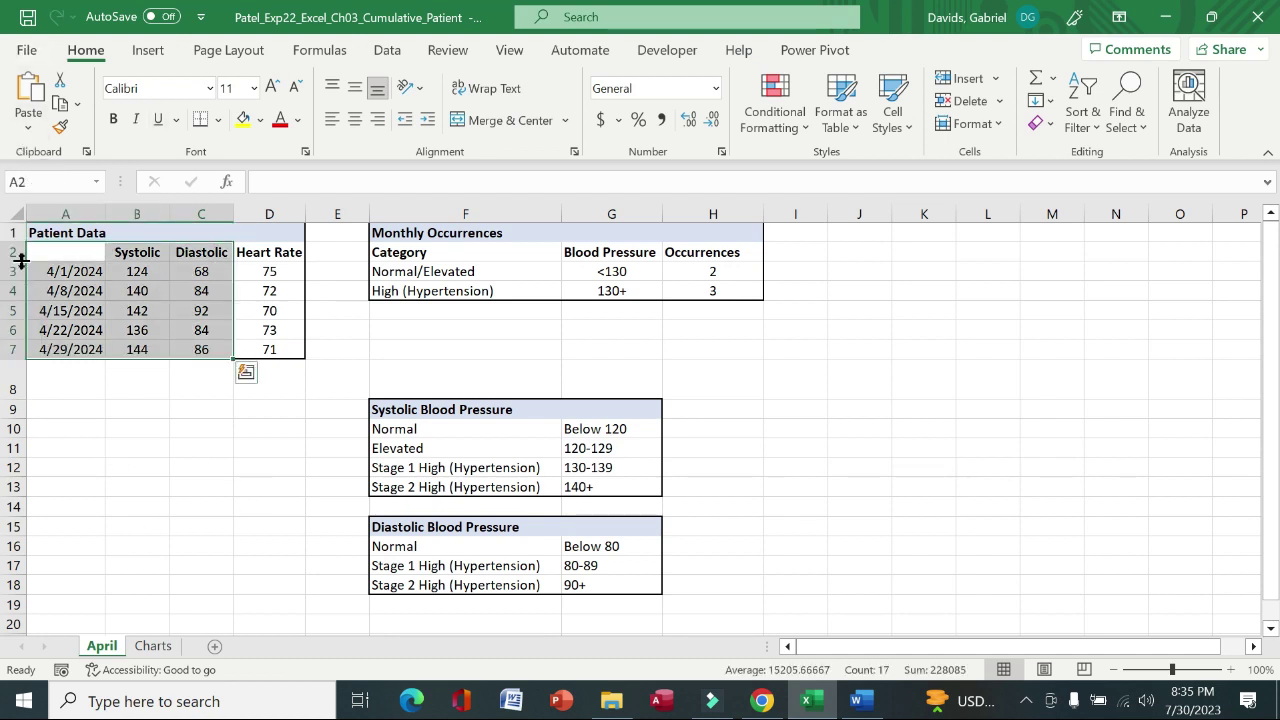
Step: Insert a clustered column chart from the selected blood pressure data, with Systolic and Diastolic as the series
left_click(150, 55)
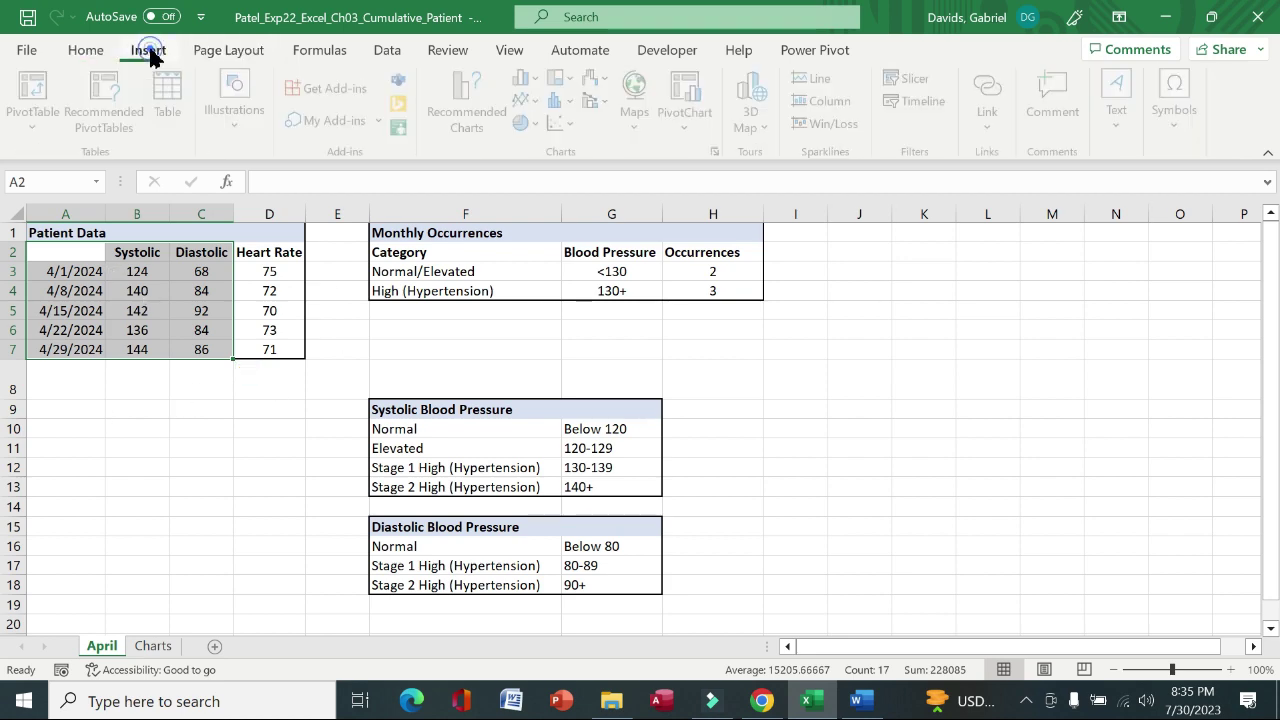
left_click(481, 118)
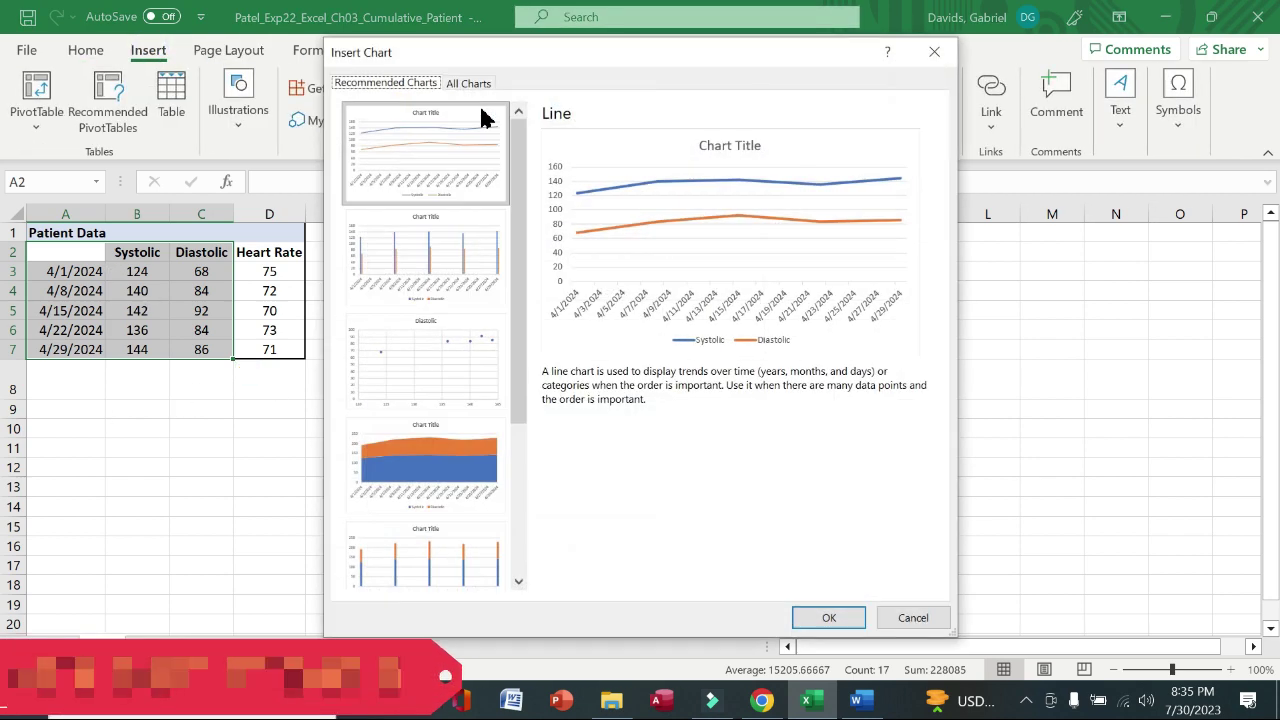
left_click(469, 84)
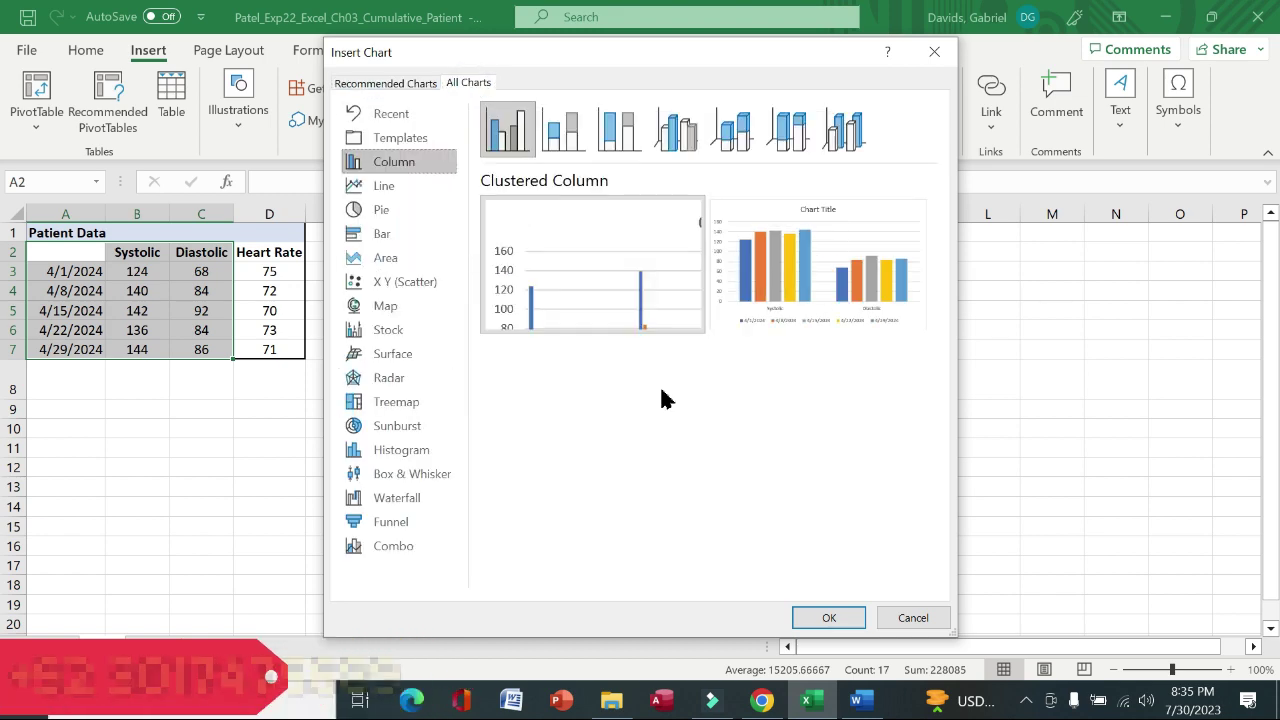
left_click(820, 618)
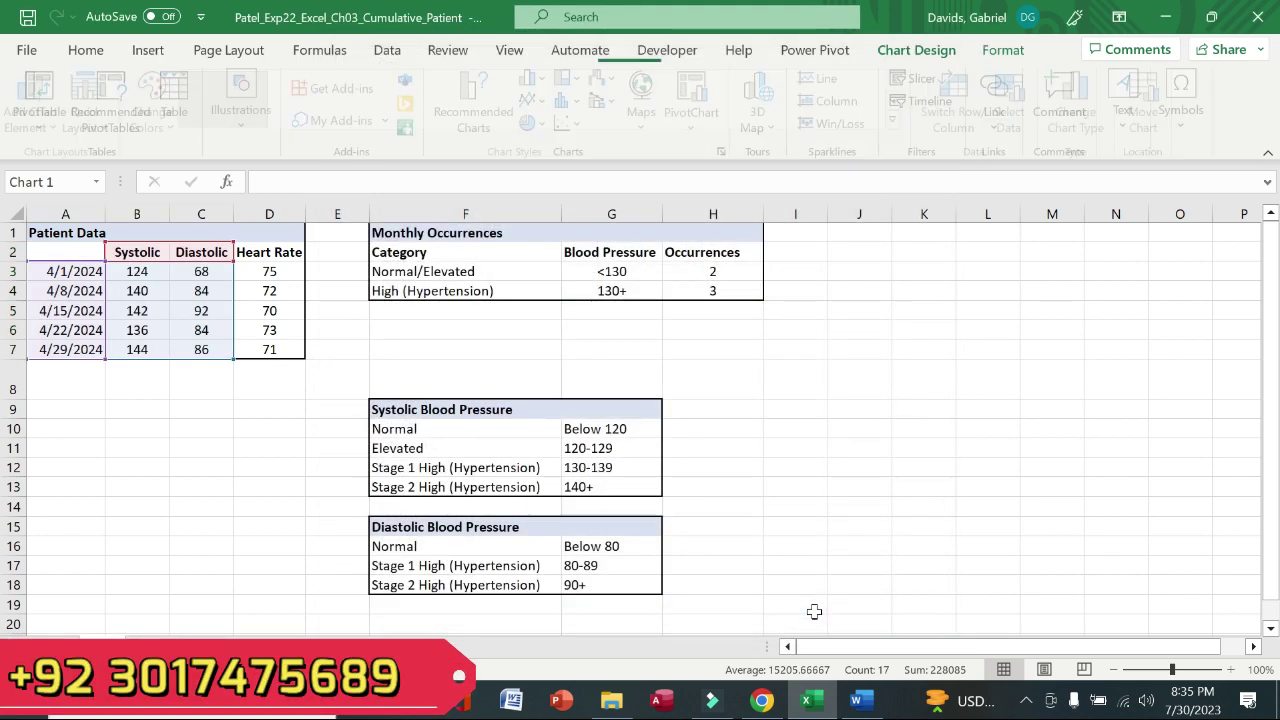
Step: Check the rest of step 2 in Word, then in Excel move the chart to the Charts sheet as an object and relocate it to cell A1
left_click(858, 701)
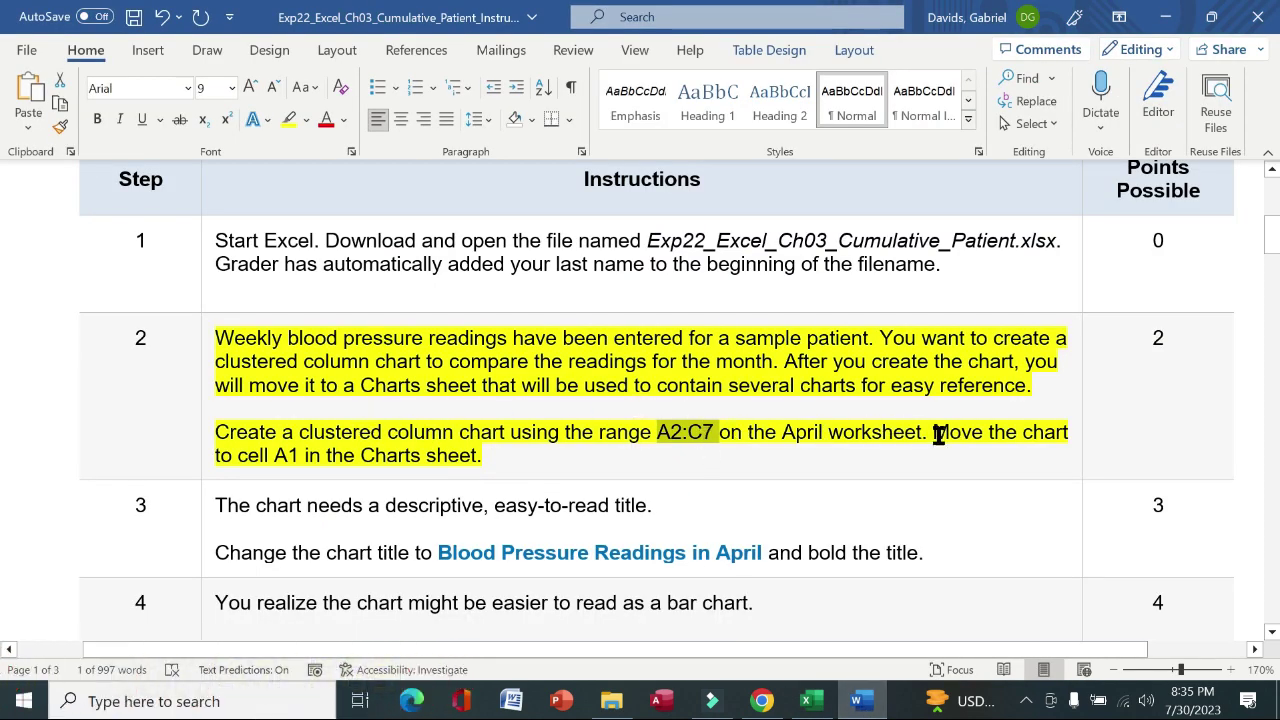
left_click_drag(938, 436, 1005, 456)
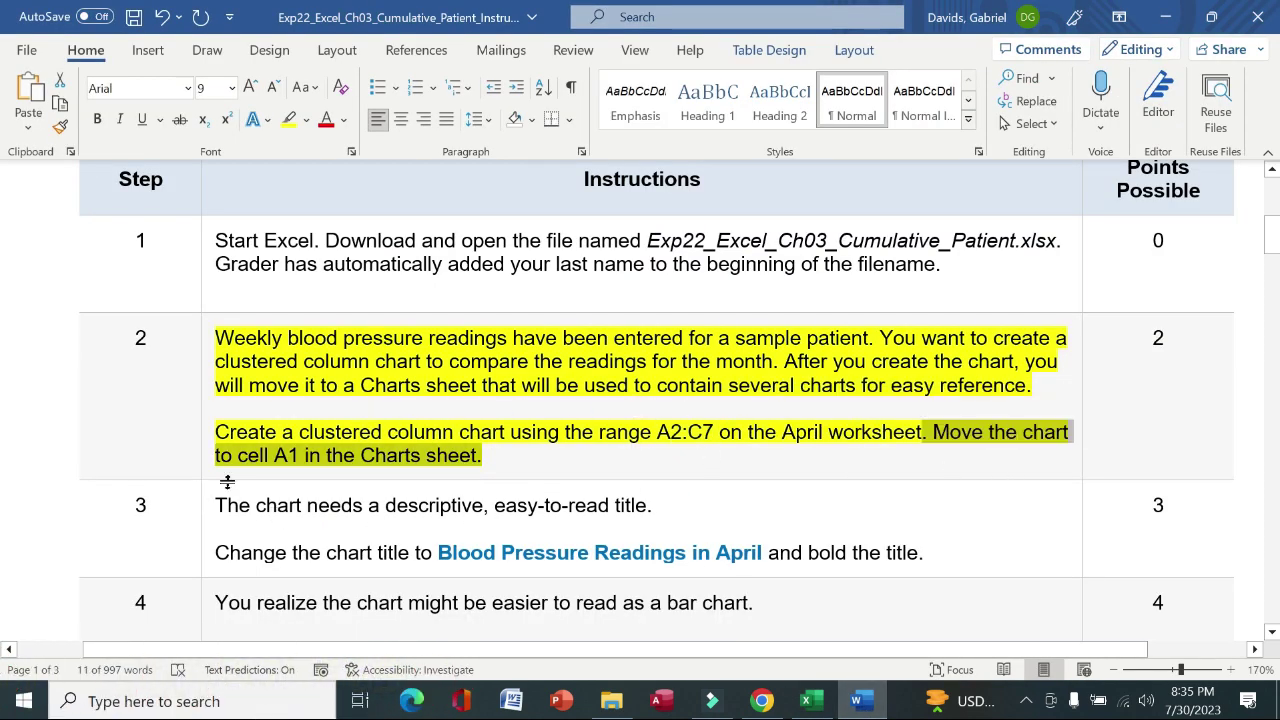
left_click(810, 701)
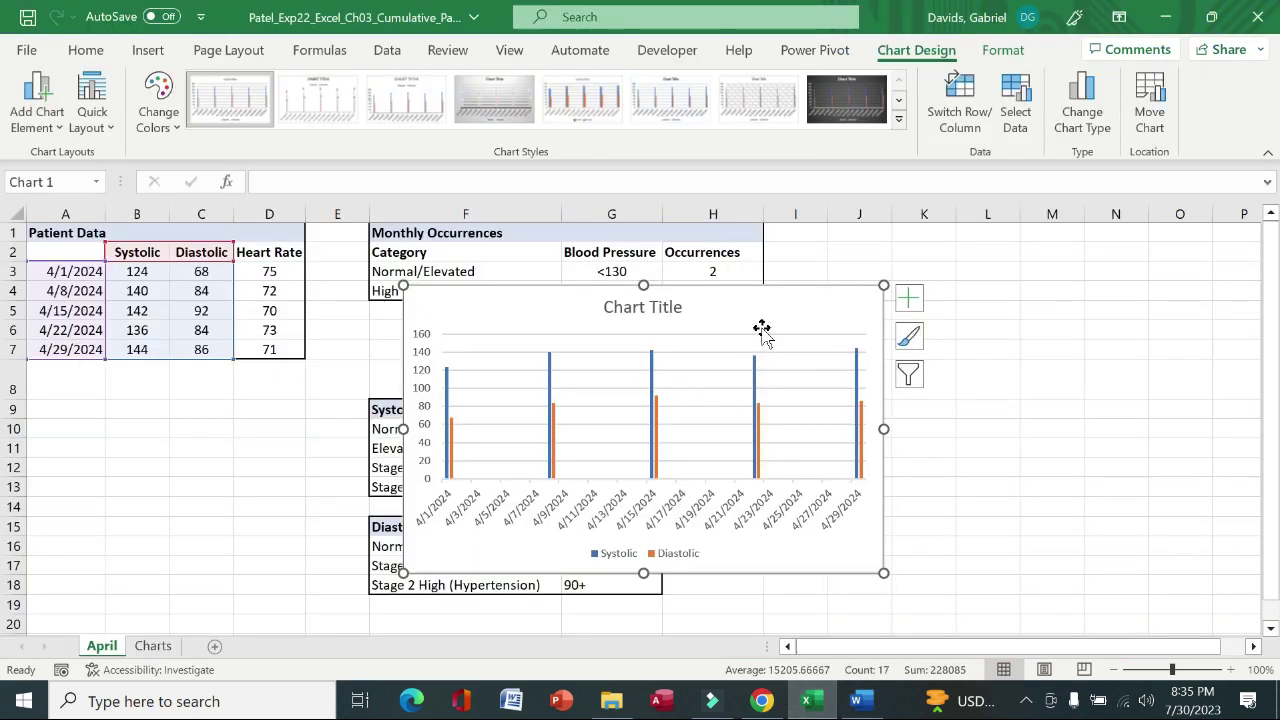
left_click(1152, 105)
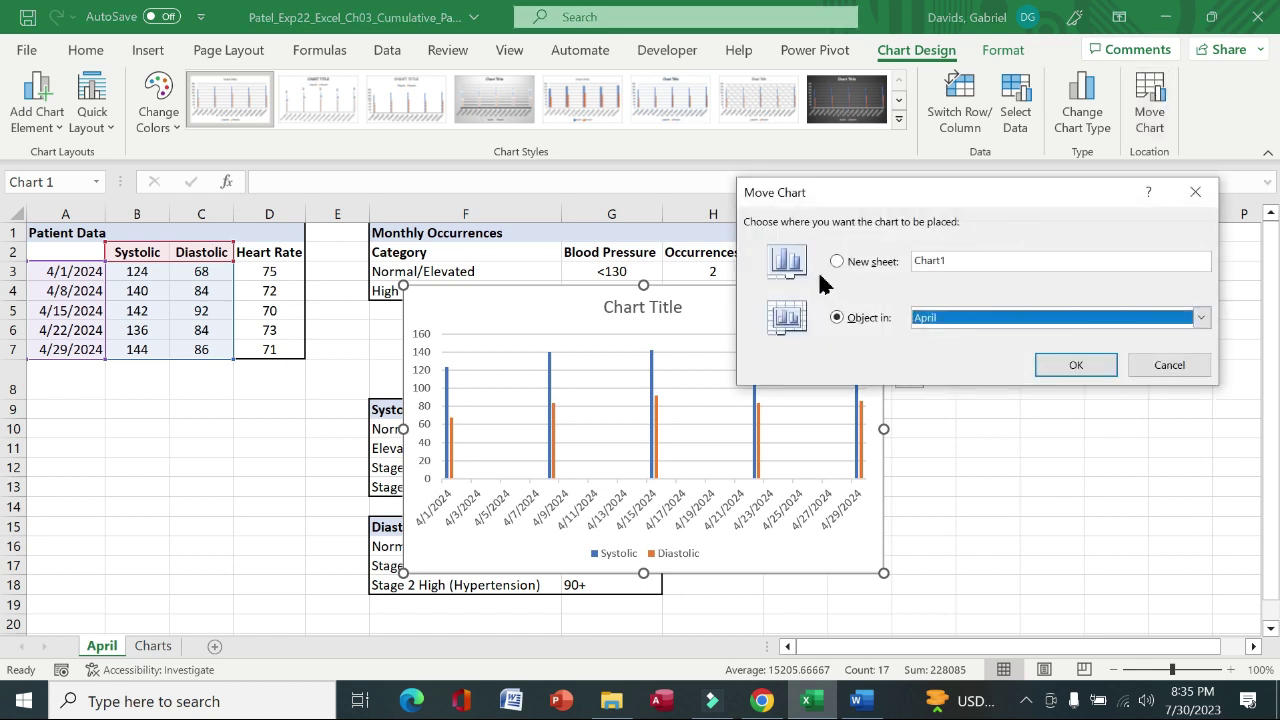
left_click(1203, 317)
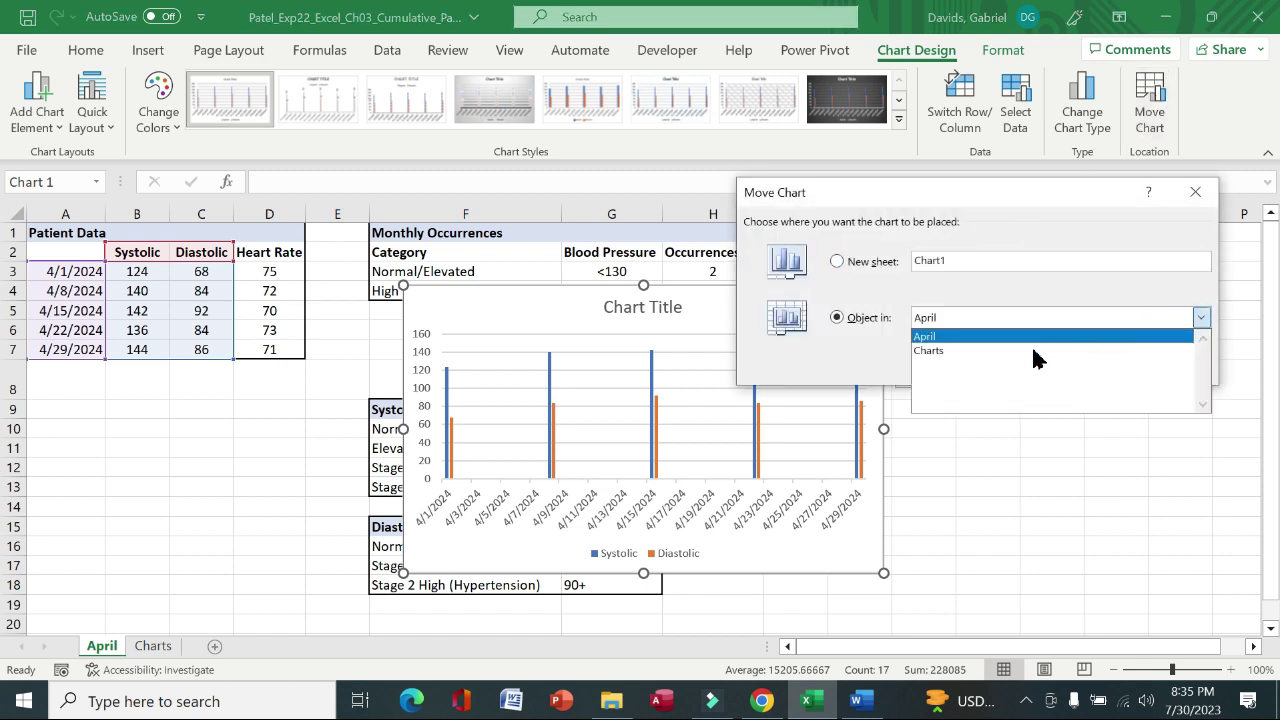
left_click(944, 352)
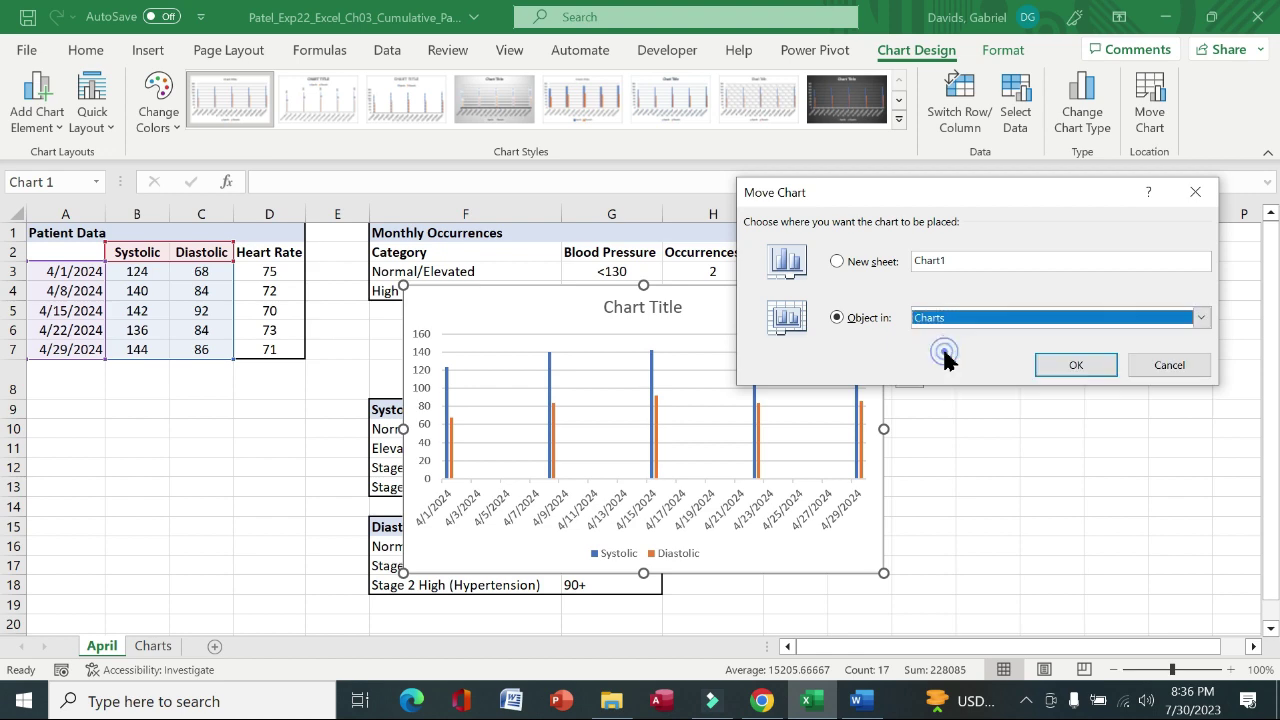
left_click(1064, 364)
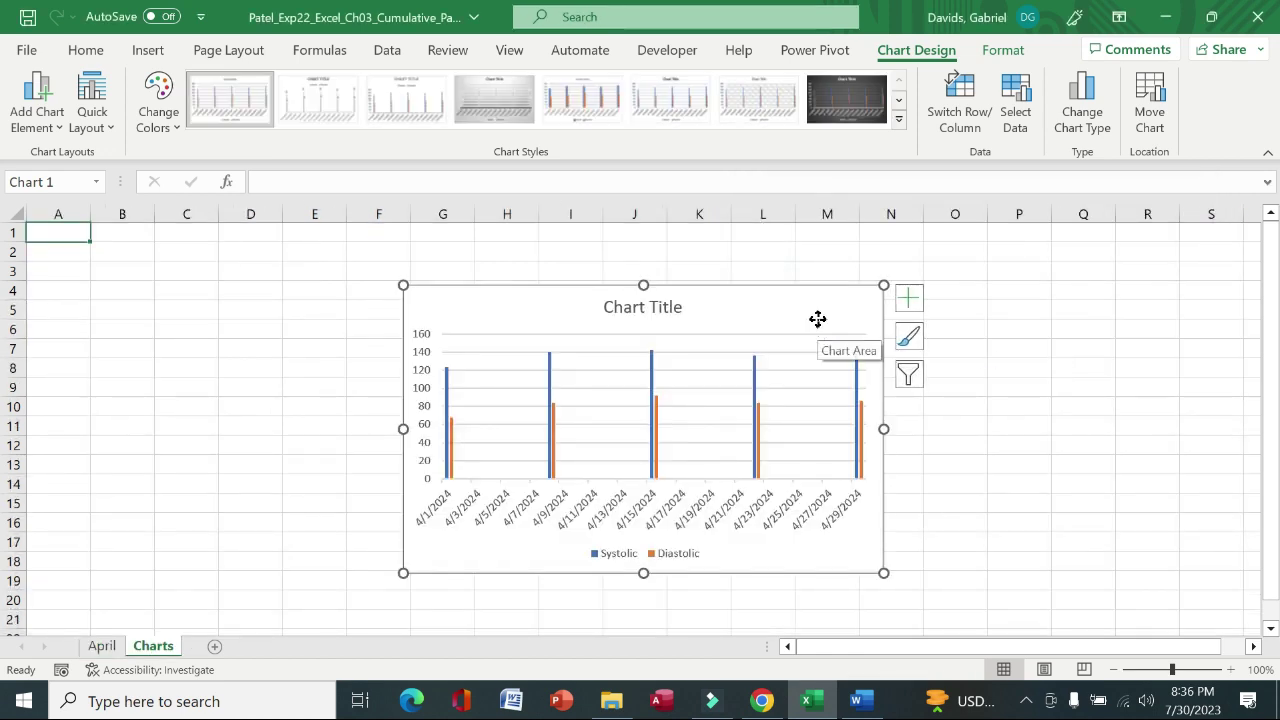
key("Delete")
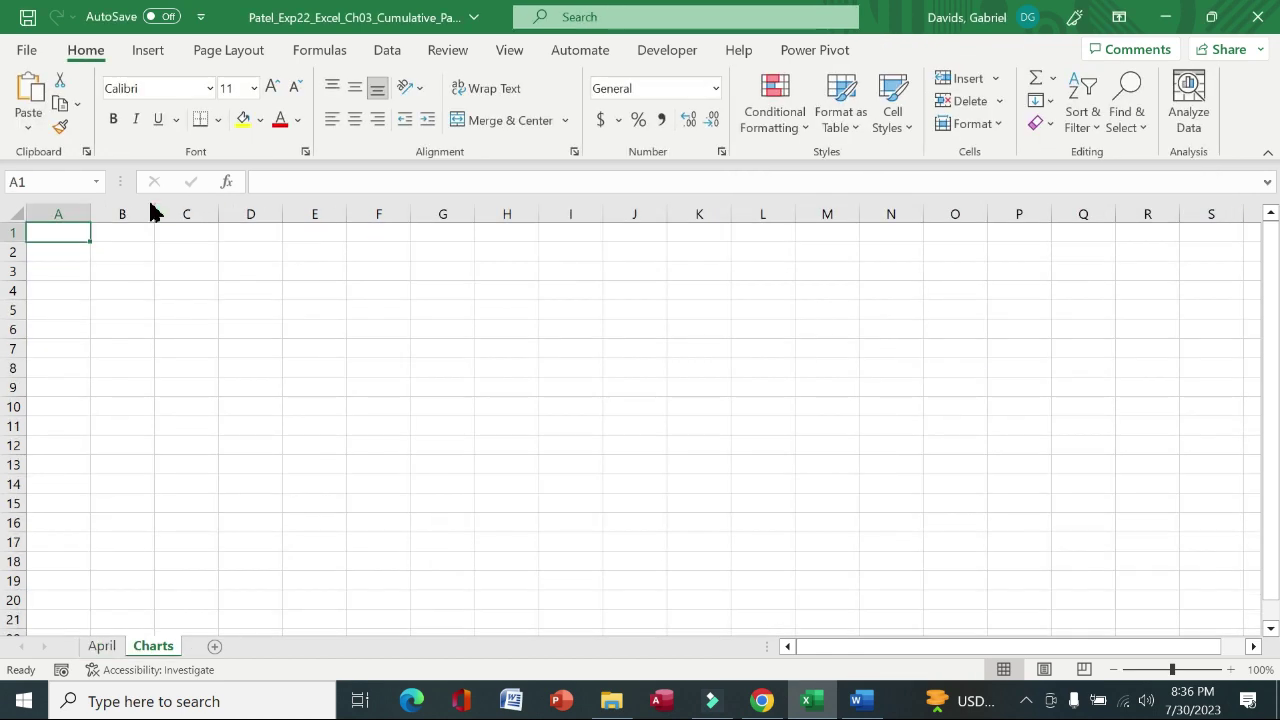
key("ctrl+v")
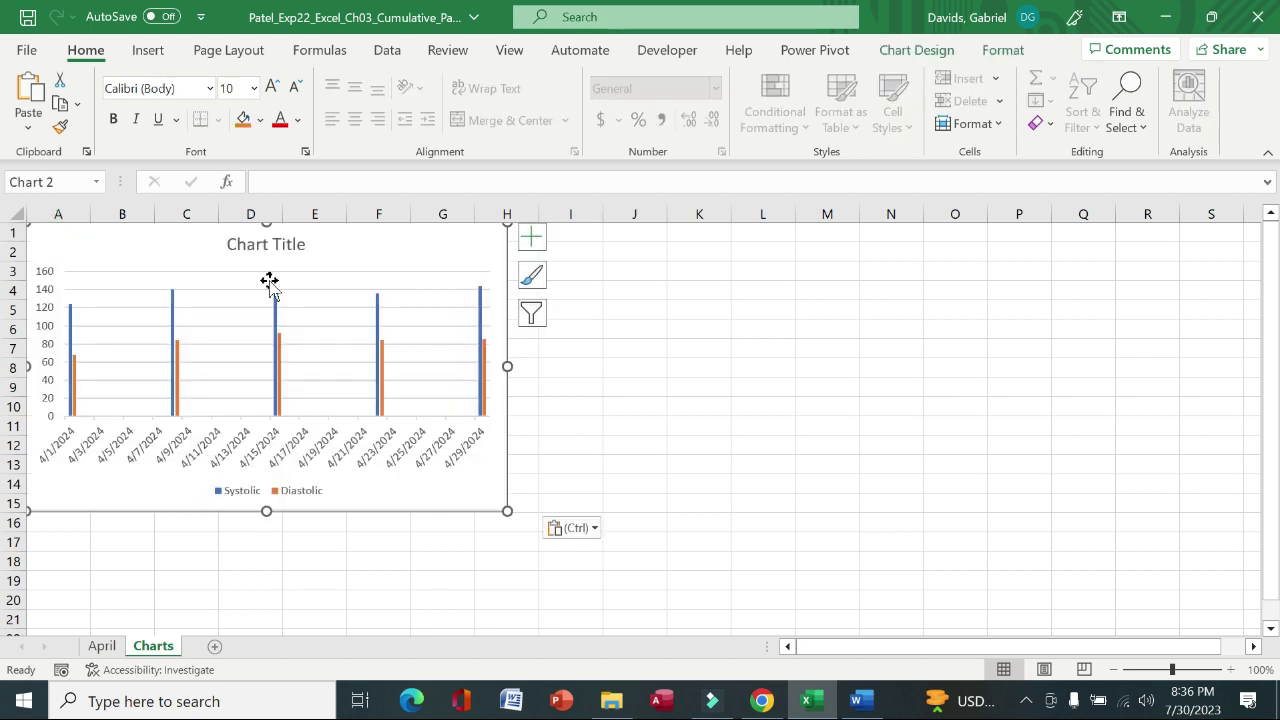
Step: Return to the Word instructions, clear the highlight from step 2 and highlight the step 3 text in yellow
left_click(864, 704)
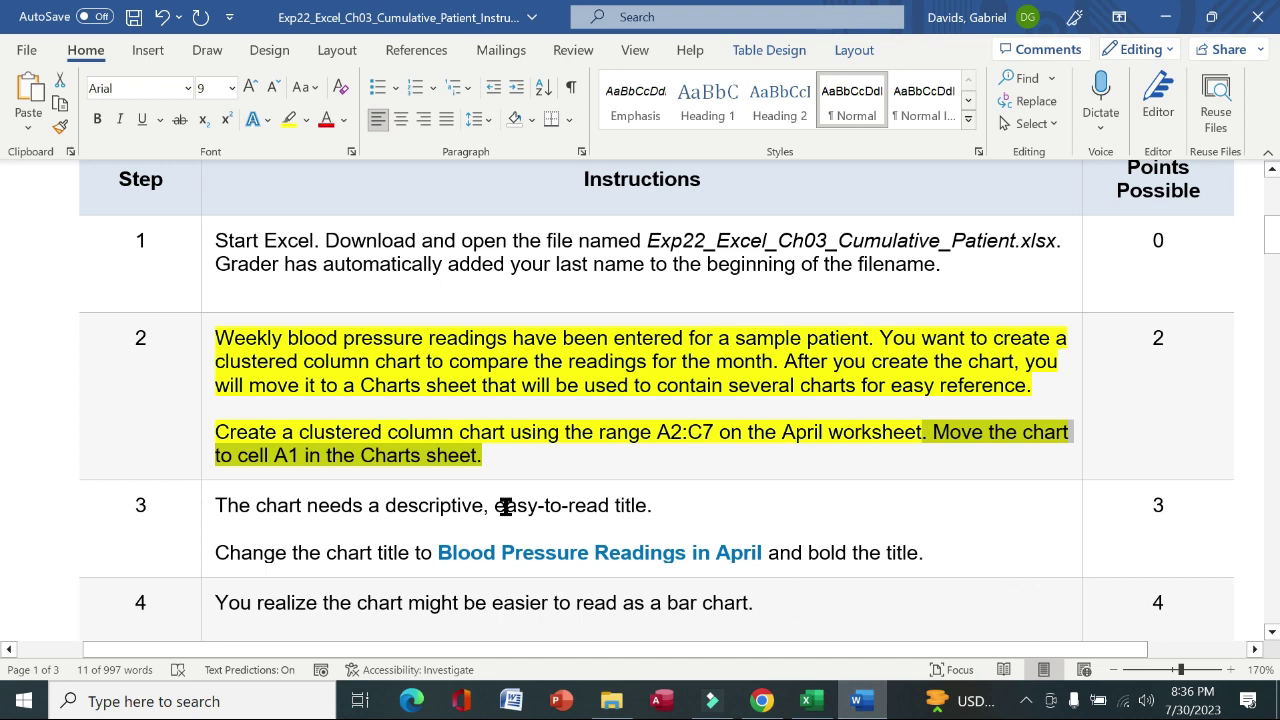
left_click(199, 377)
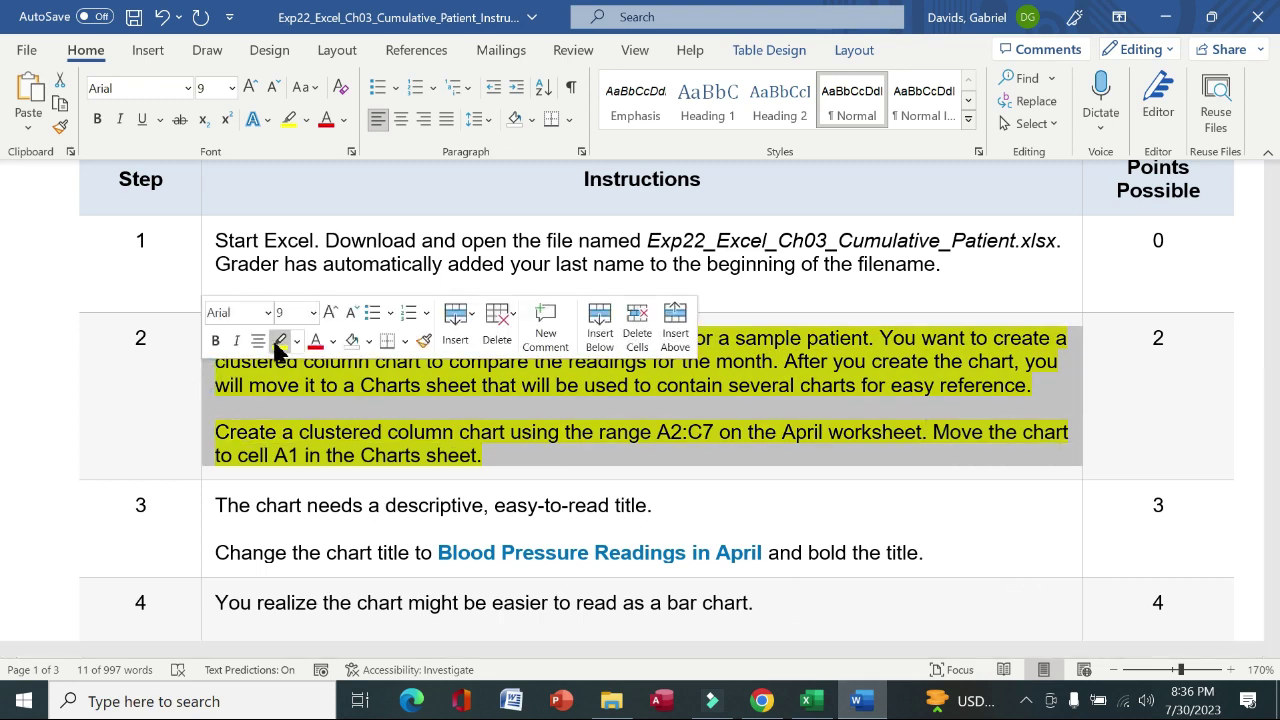
left_click(281, 345)
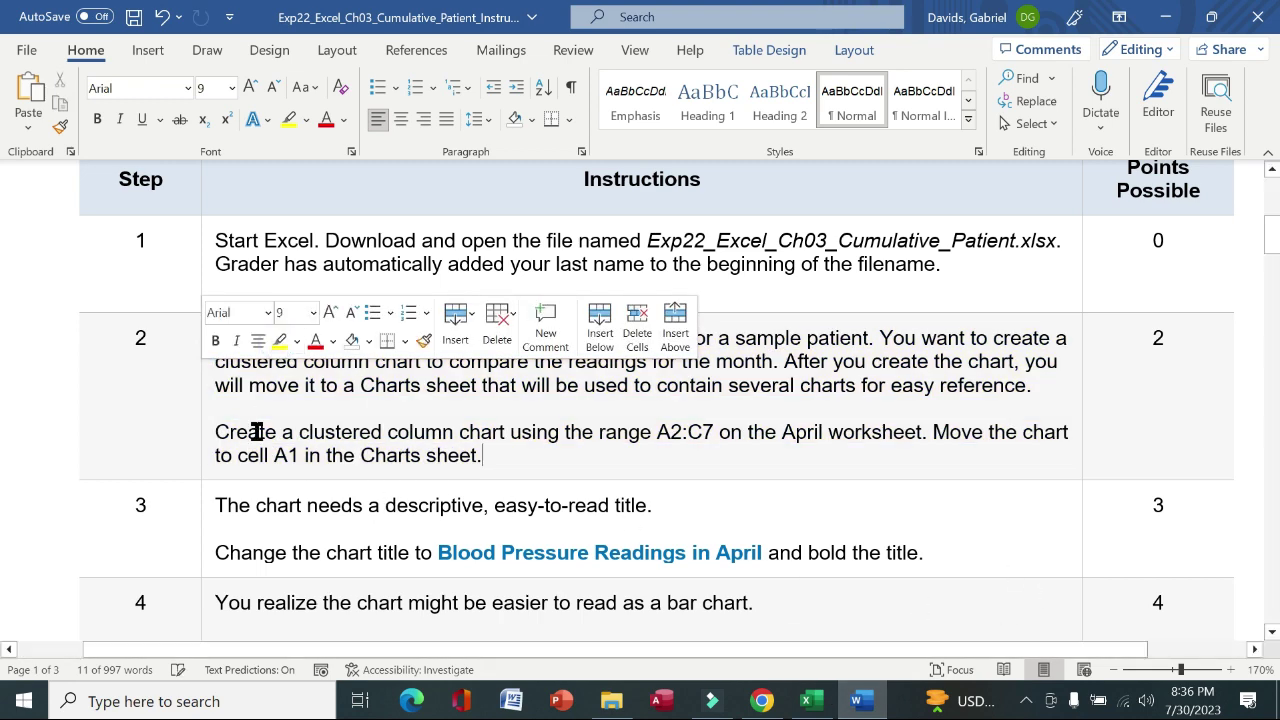
left_click(204, 530)
left_click(285, 493)
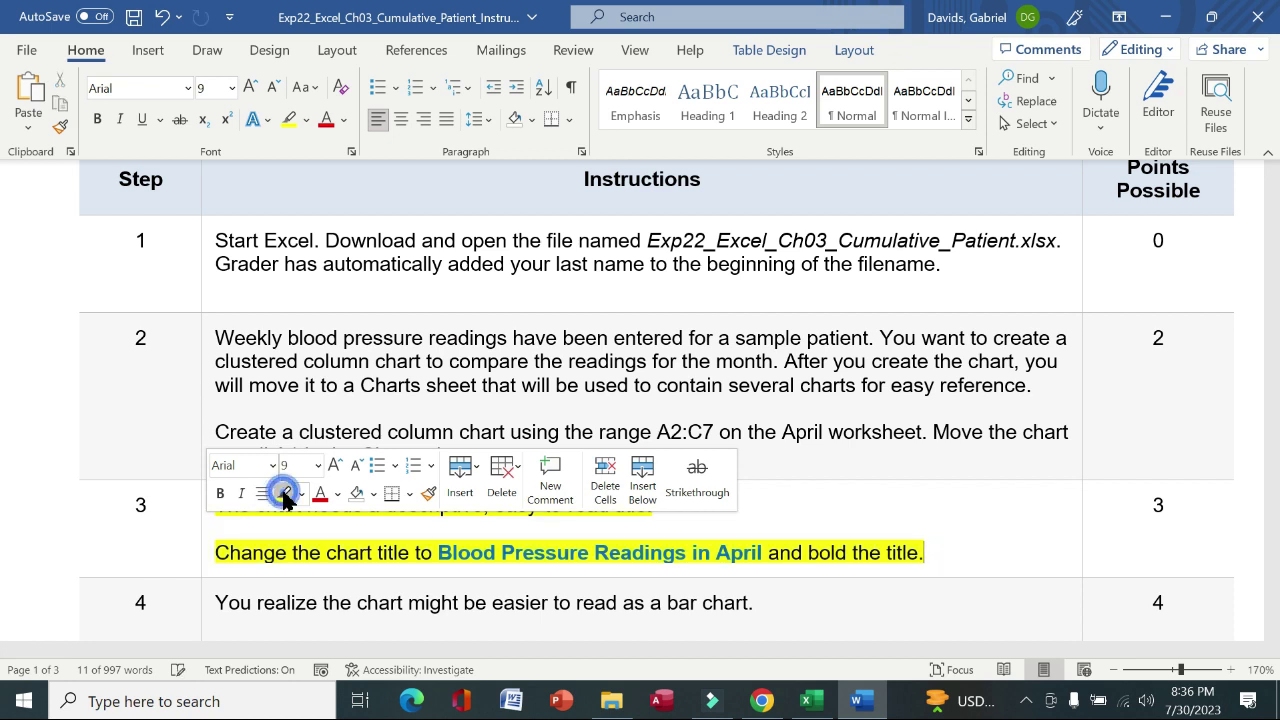
left_click(171, 511)
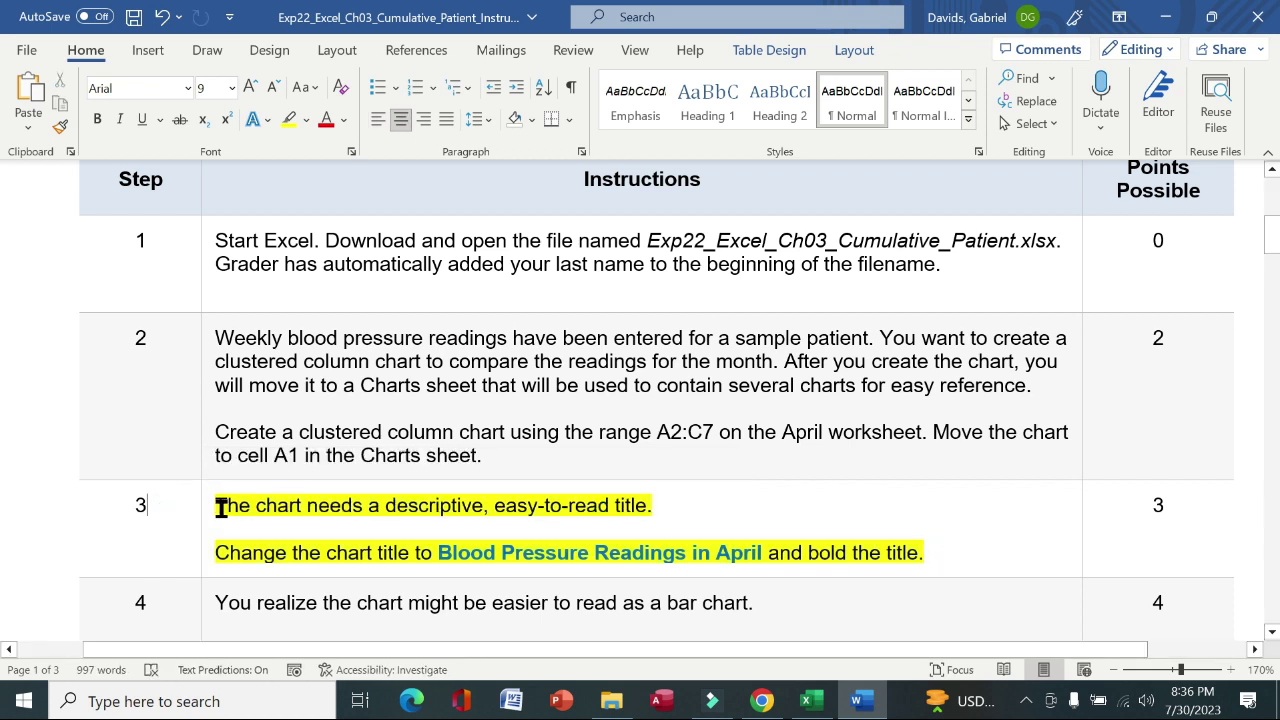
Step: Copy "Blood Pressure Readings in April" in bold from step 3 and replace the column chart's title with it in Excel
left_click_drag(221, 507, 657, 503)
left_click_drag(445, 555, 752, 558)
key("ctrl+c")
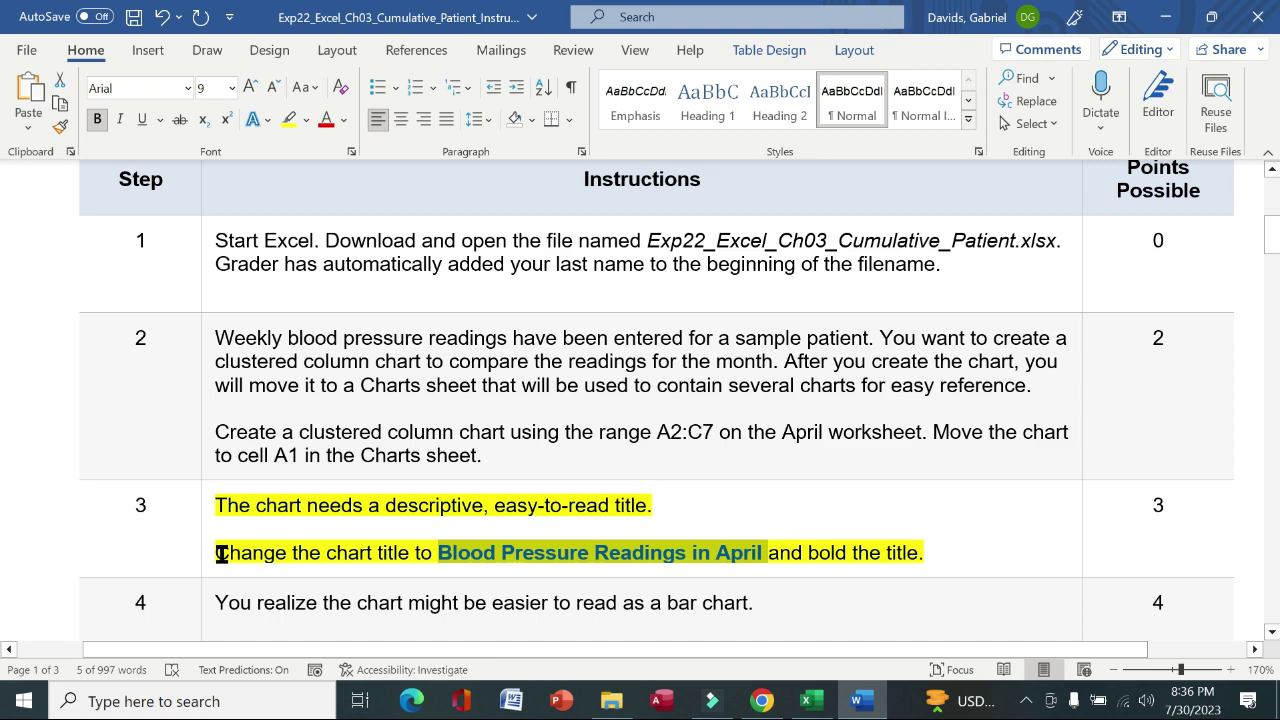
left_click_drag(221, 553, 929, 552)
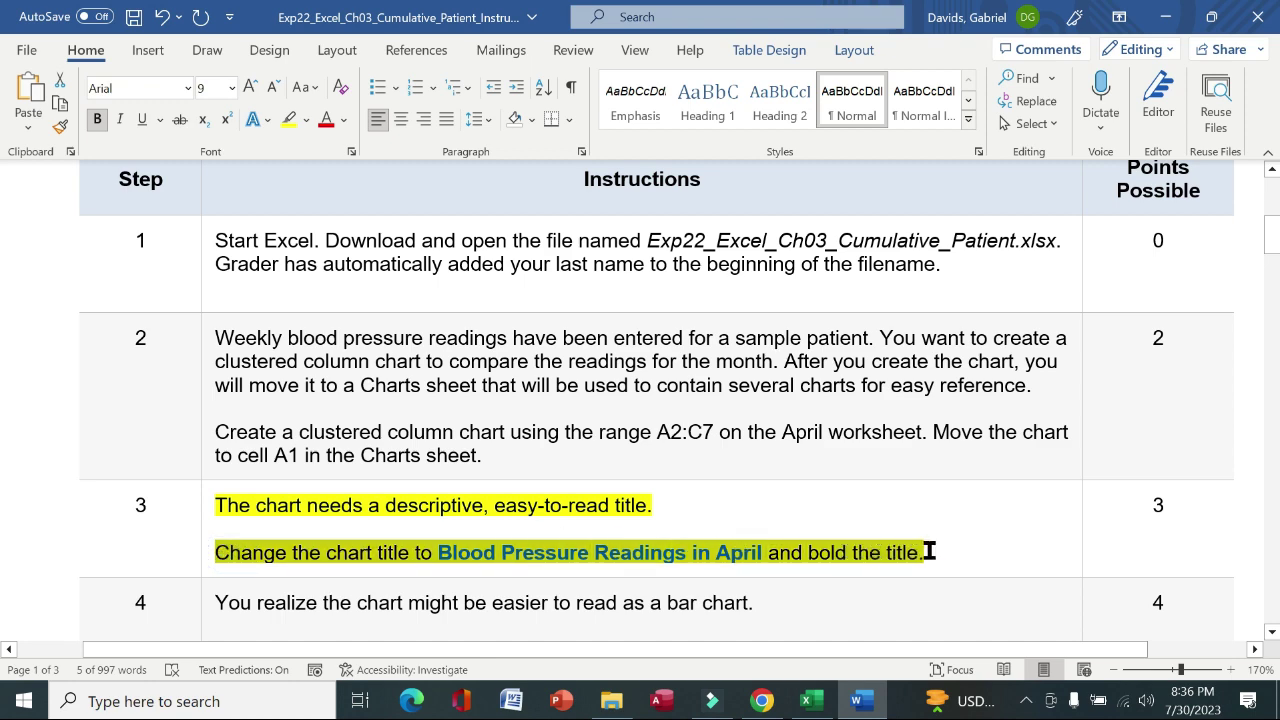
left_click(812, 702)
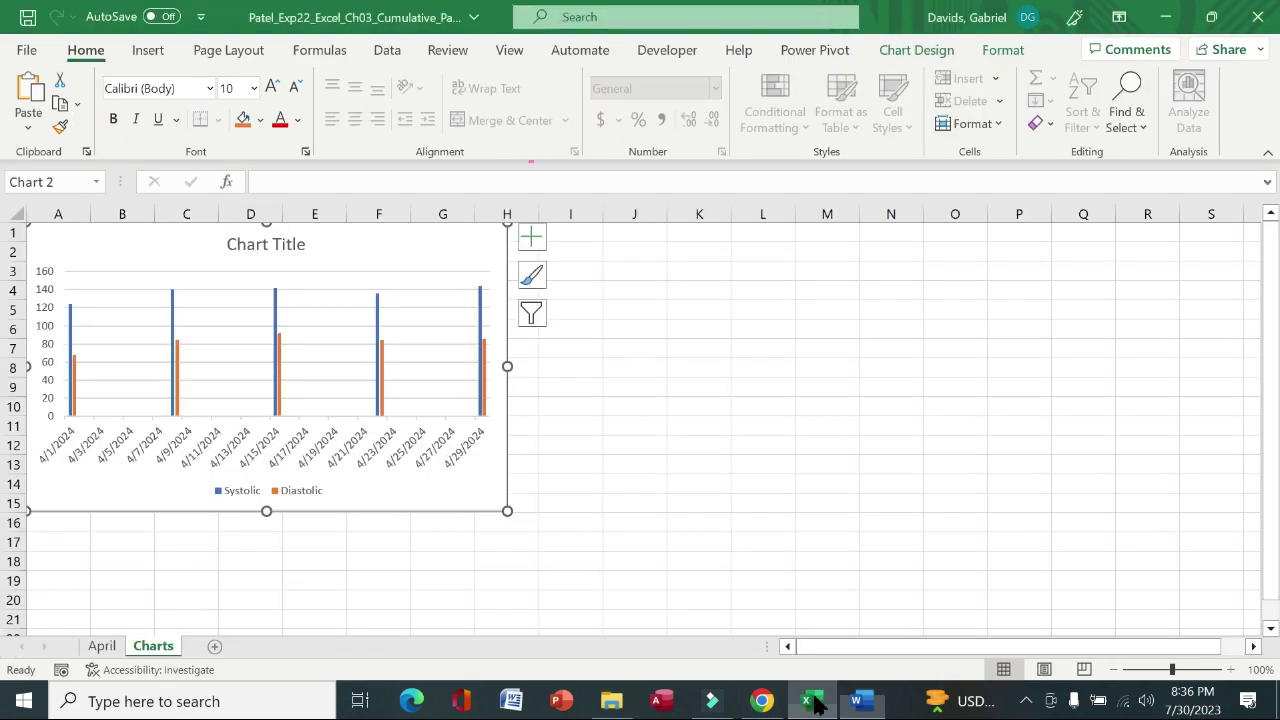
left_click(264, 244)
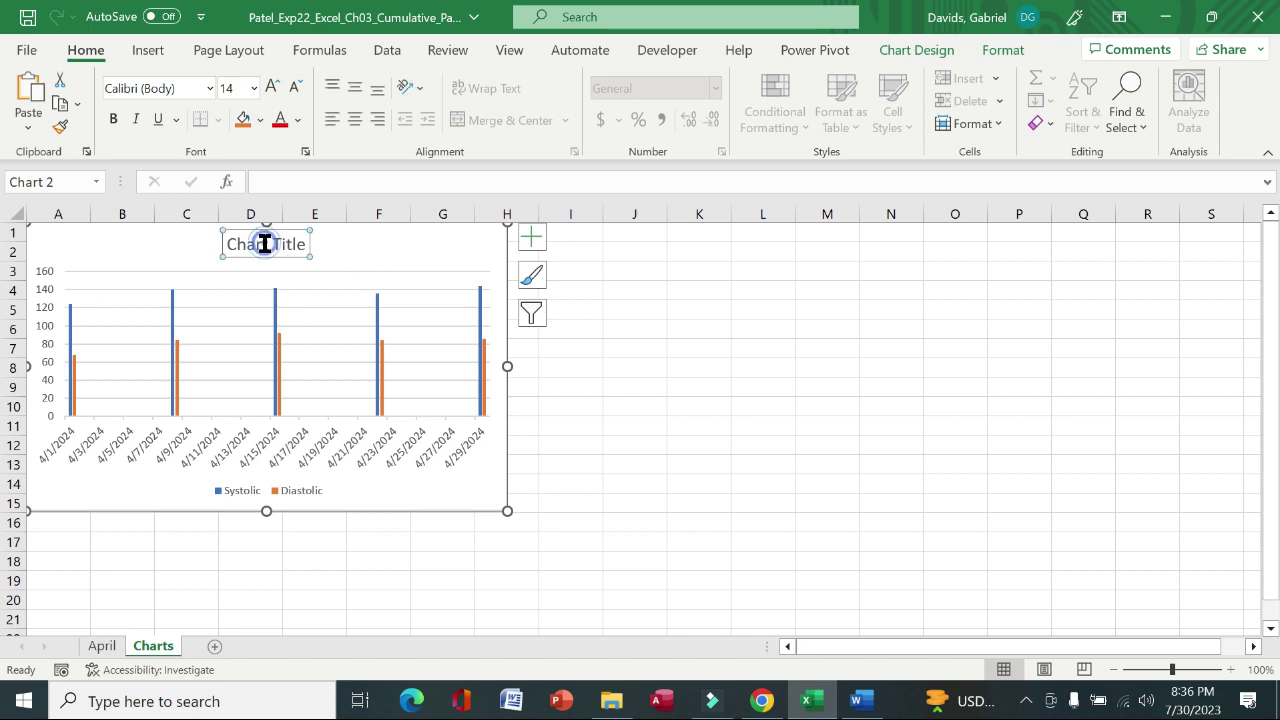
triple_click(286, 244)
key("ctrl+v")
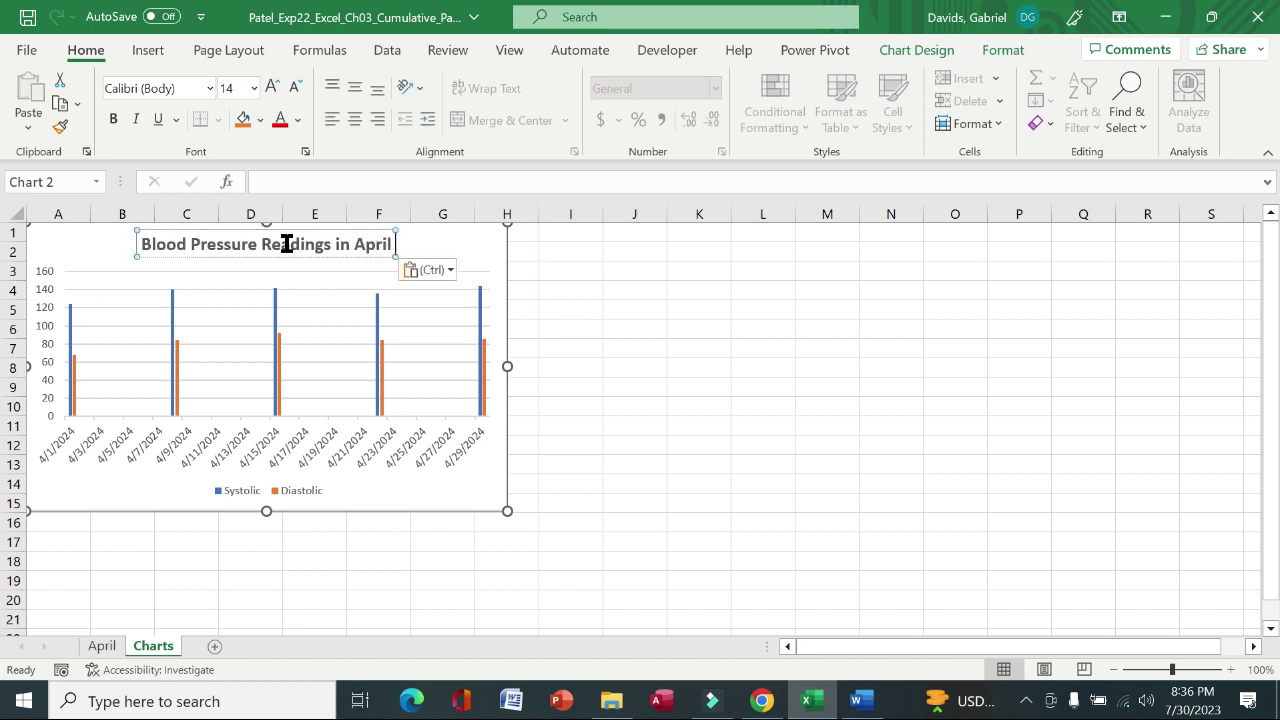
Step: Select the whole chart title "Blood Pressure Readings in April" and reapply bold to it
triple_click(286, 244)
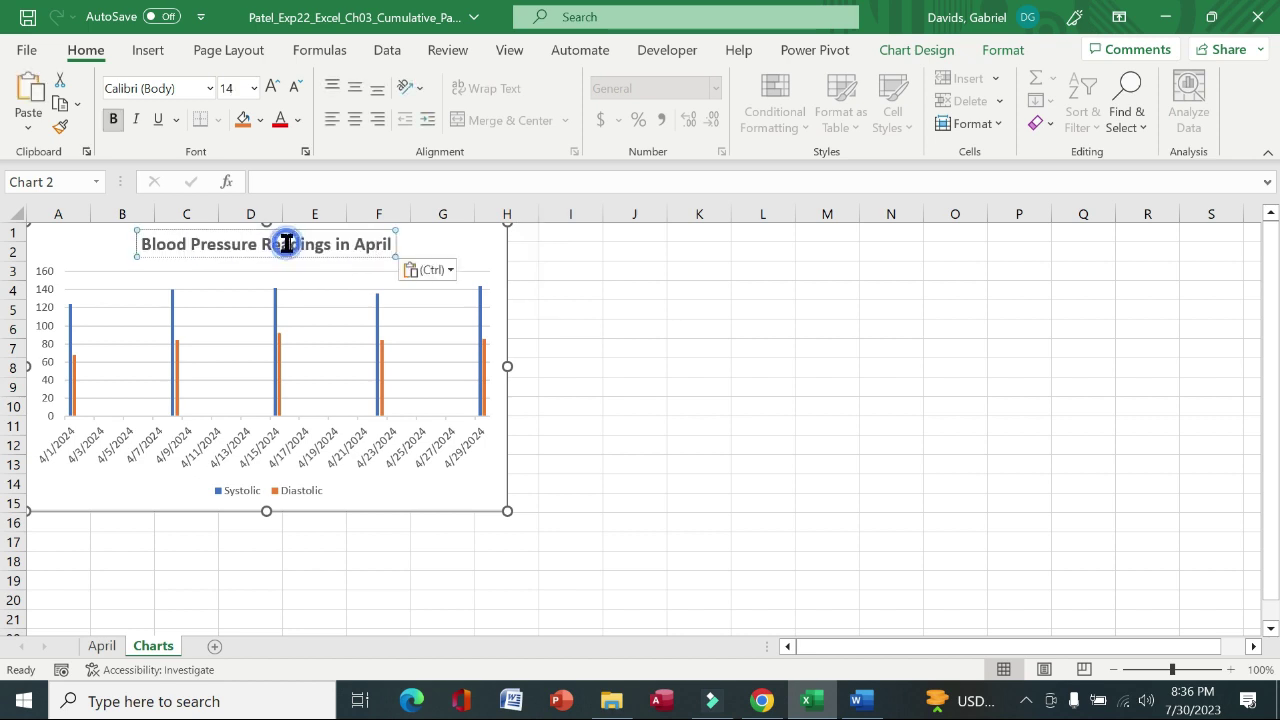
left_click(116, 121)
left_click(116, 121)
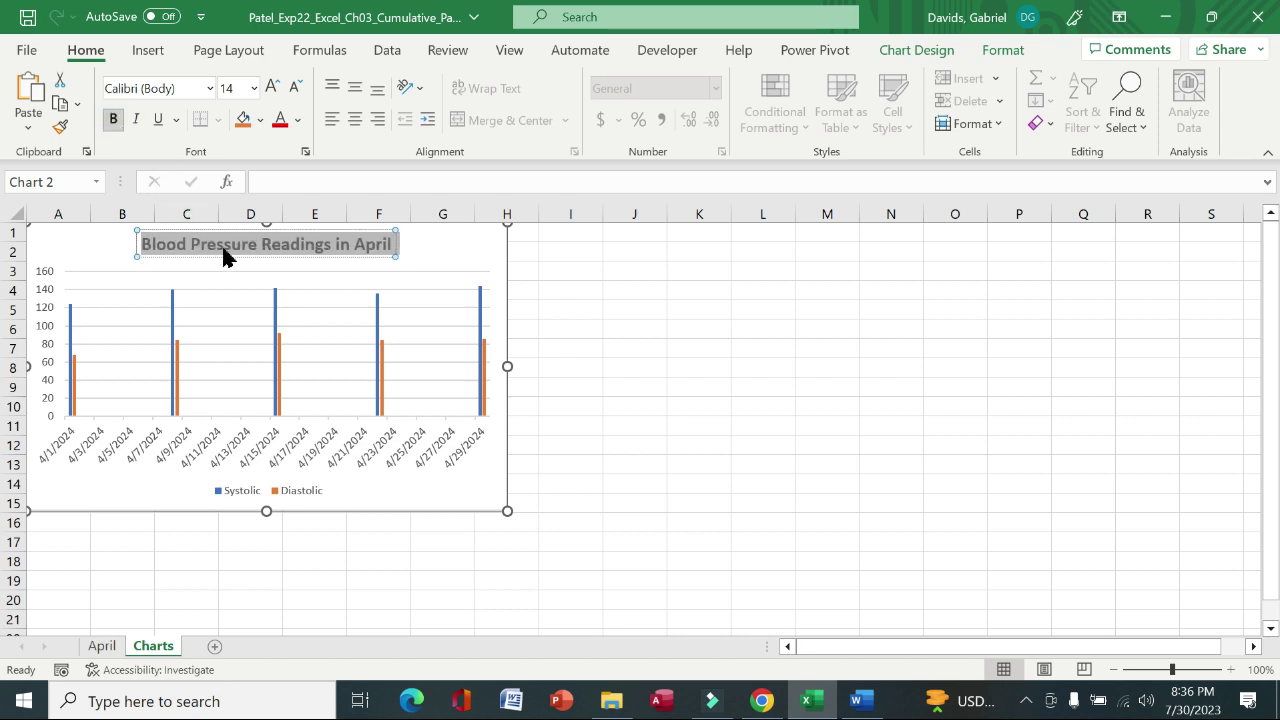
Step: Return to the Word instructions and clear the yellow highlight from the step 3 text
left_click(856, 700)
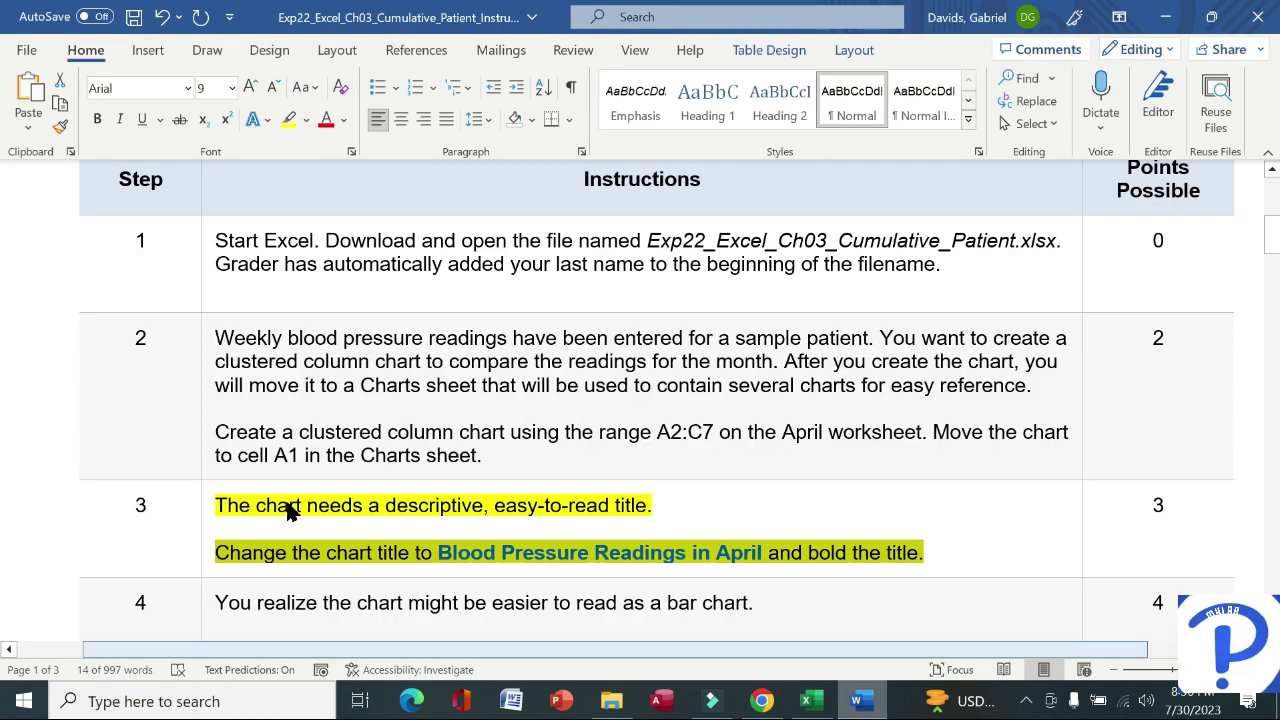
left_click(202, 536)
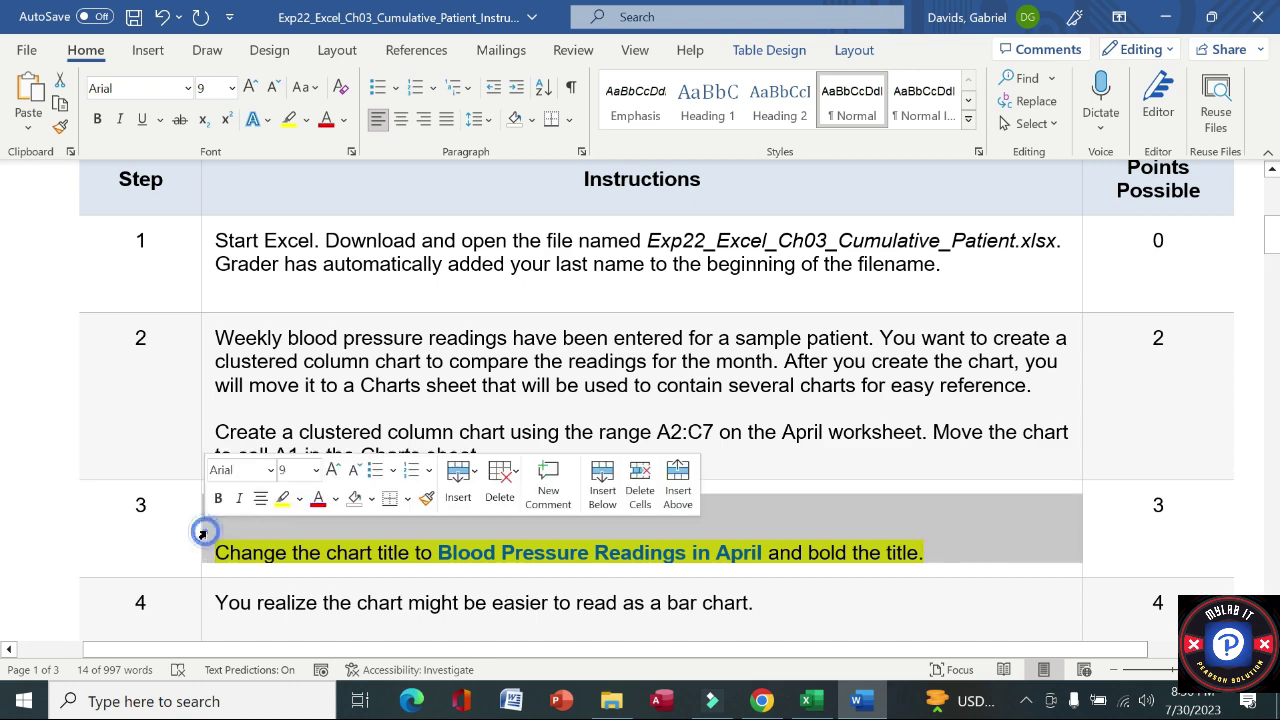
left_click(285, 500)
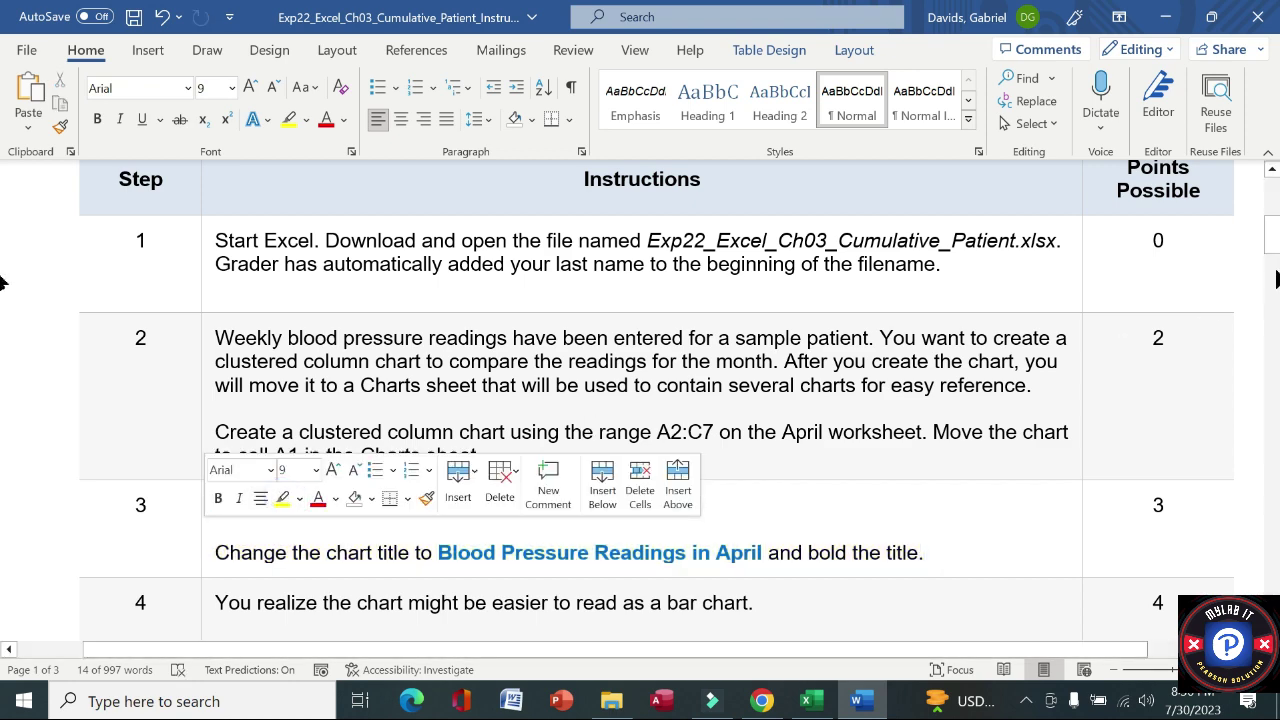
Step: Make the step 4 text bold with a yellow highlight and read its chart type instruction
left_click_drag(1274, 252, 1273, 281)
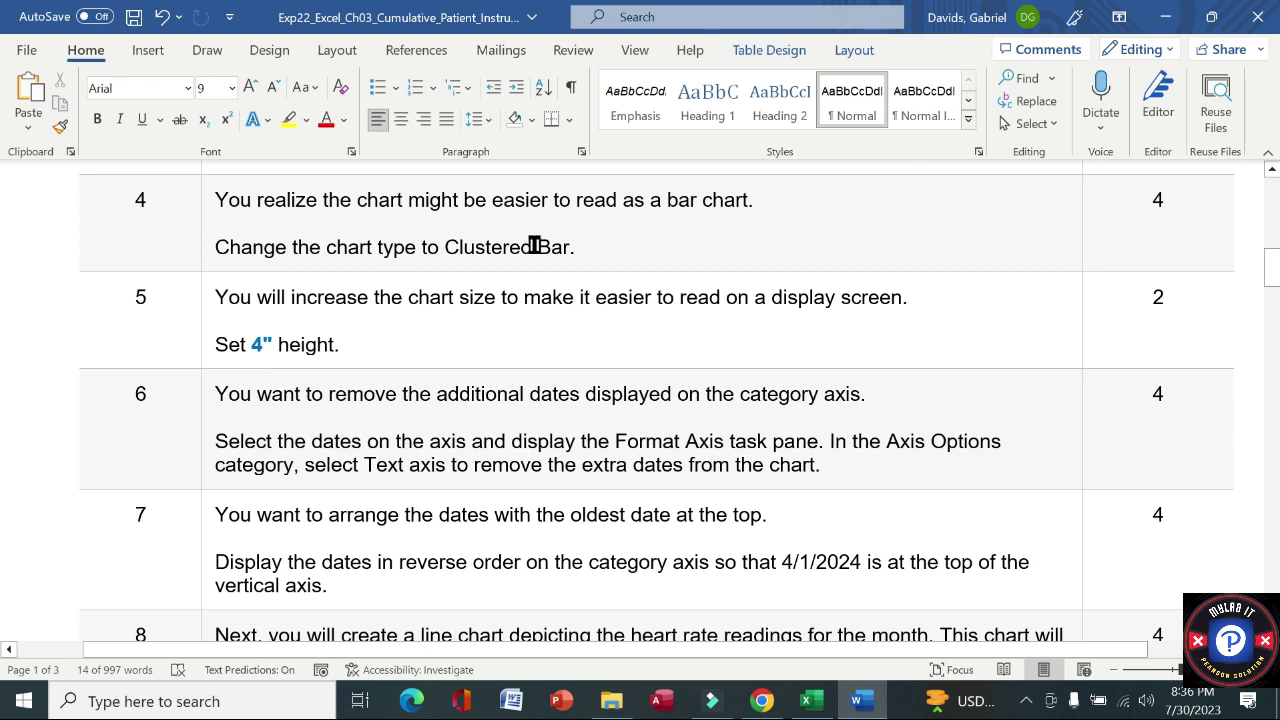
left_click(203, 224)
left_click(219, 188)
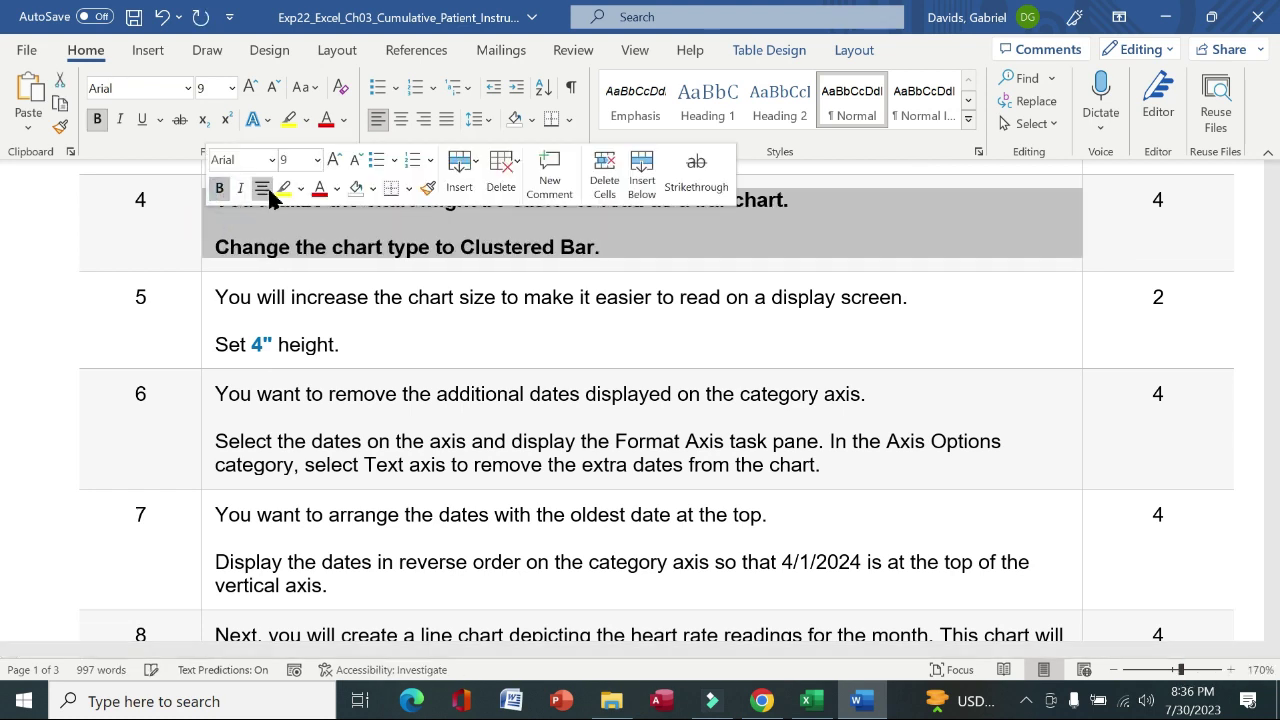
left_click(284, 188)
left_click(154, 209)
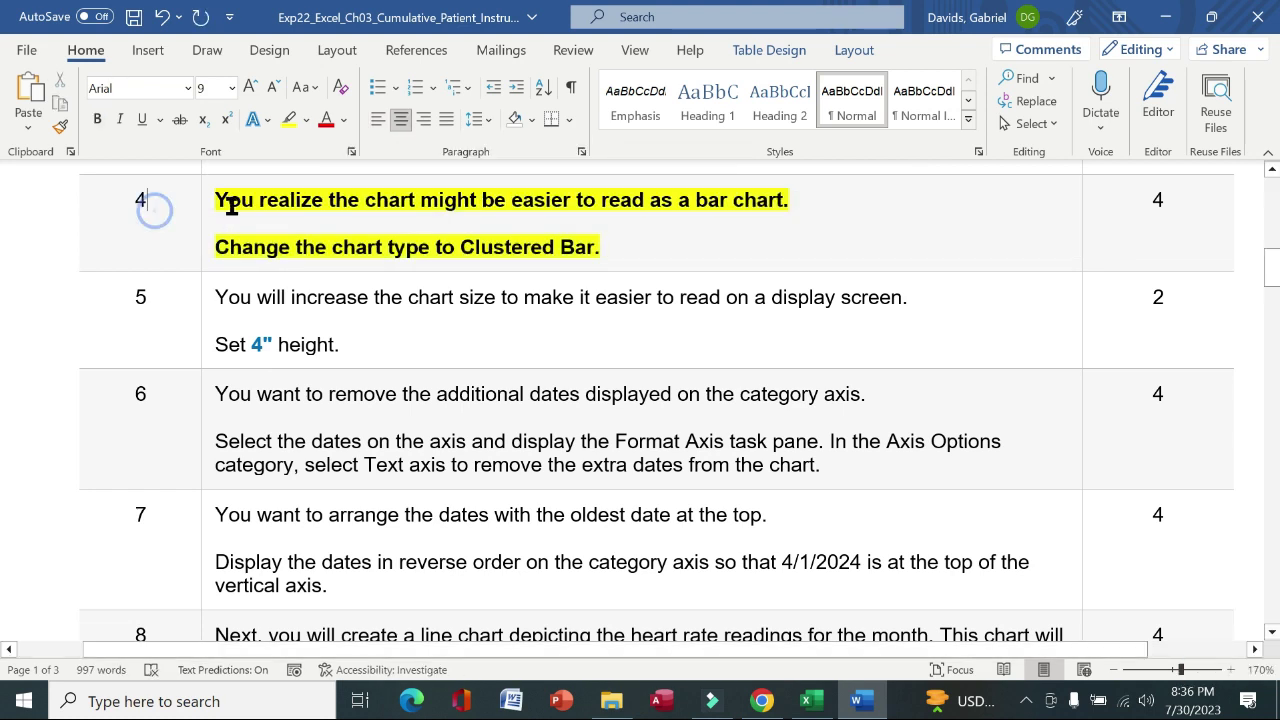
left_click_drag(216, 200, 770, 200)
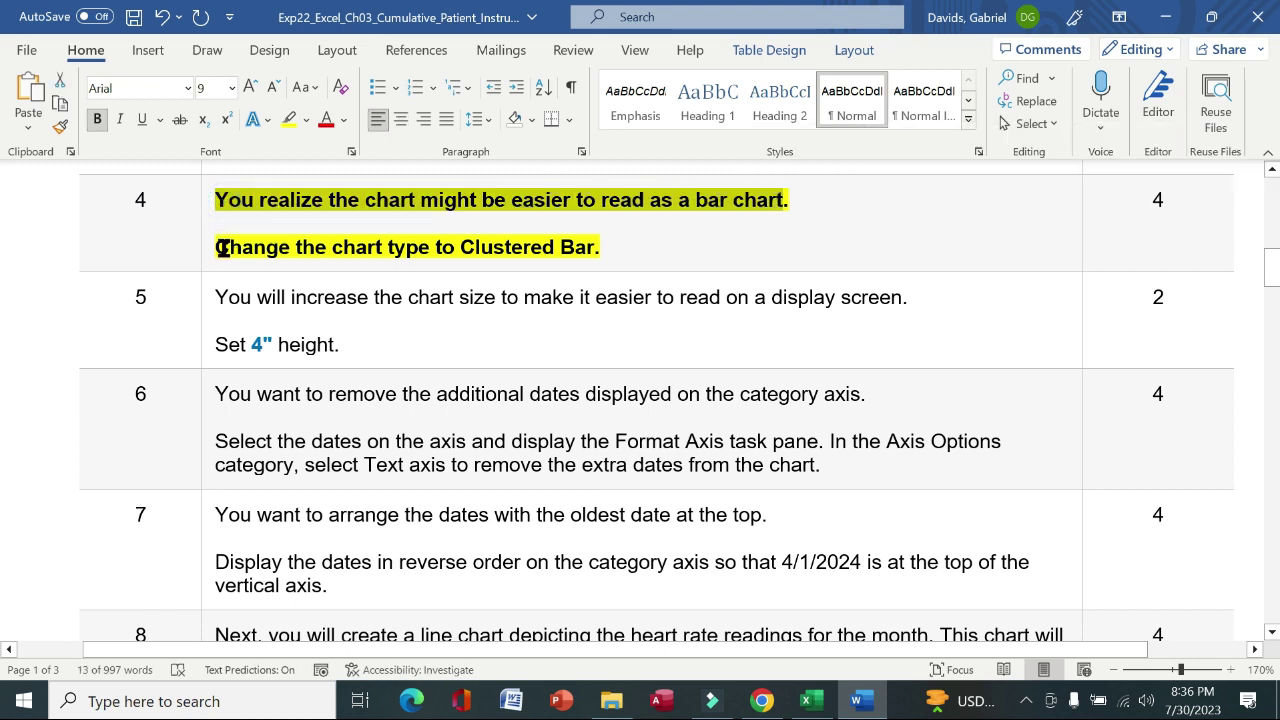
left_click_drag(218, 249, 605, 247)
Step: Switch to Excel and change the blood pressure chart's type to Clustered Bar
left_click(806, 700)
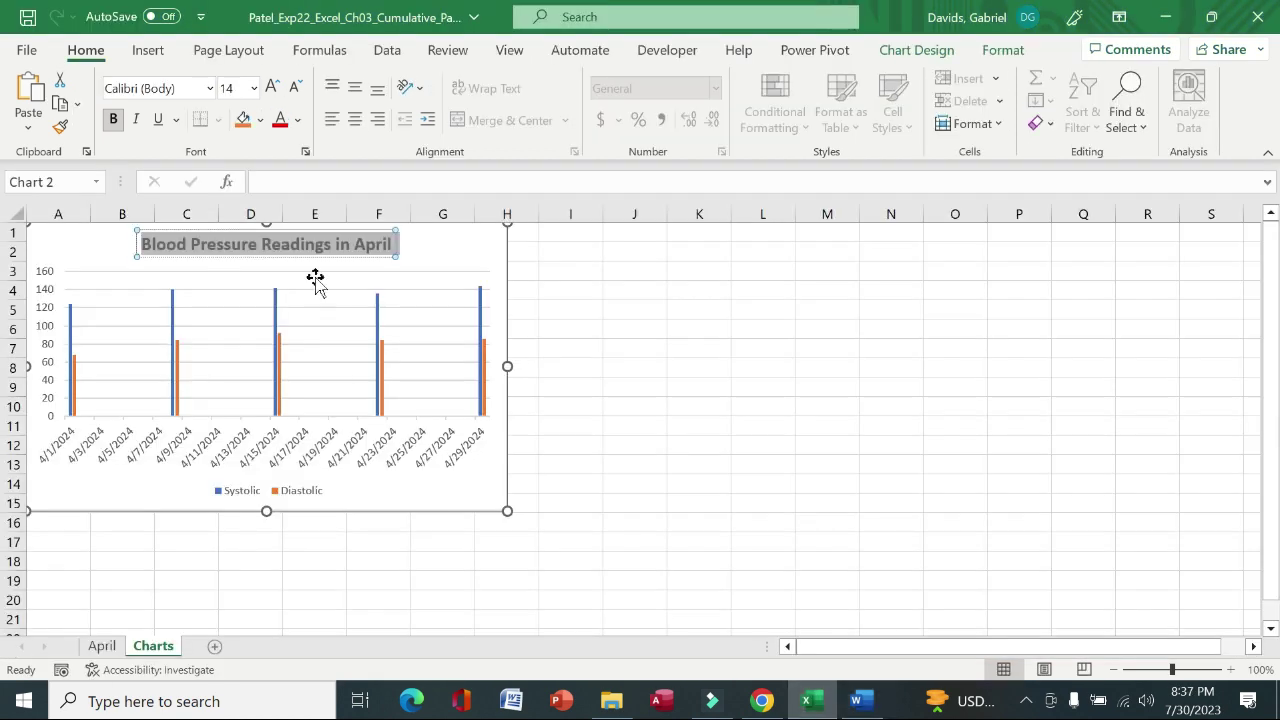
left_click(467, 247)
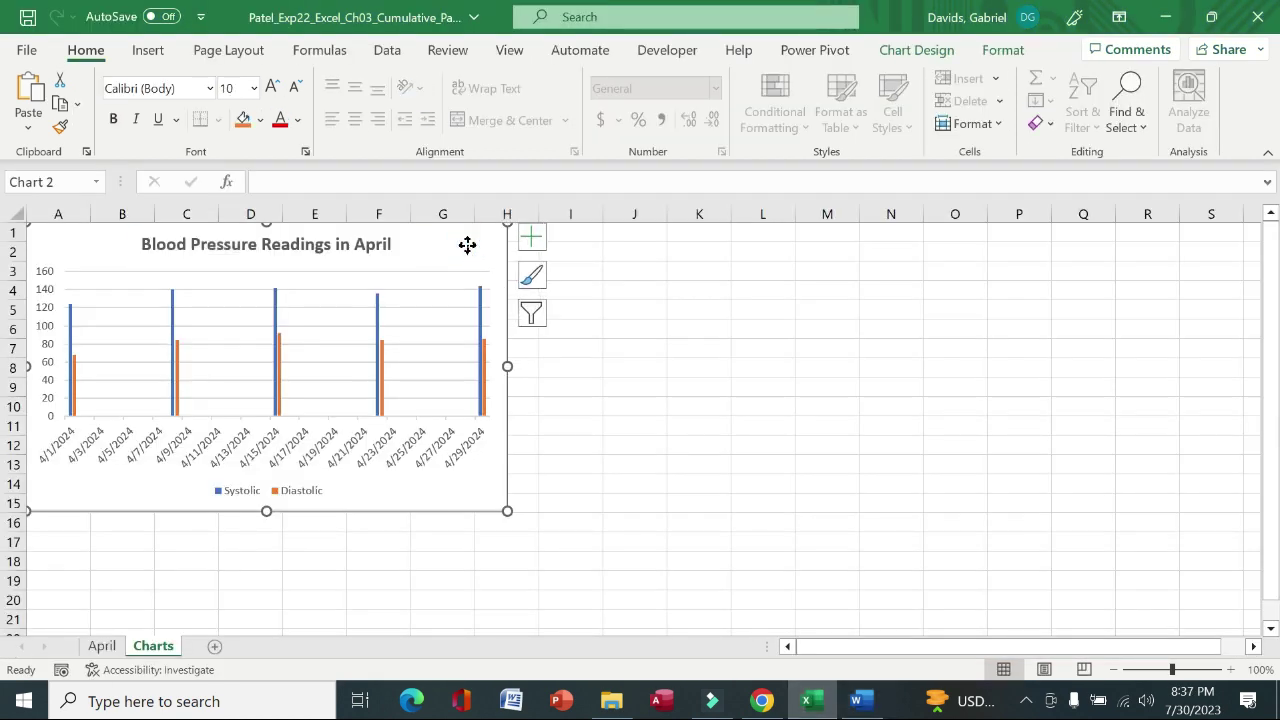
right_click(467, 247)
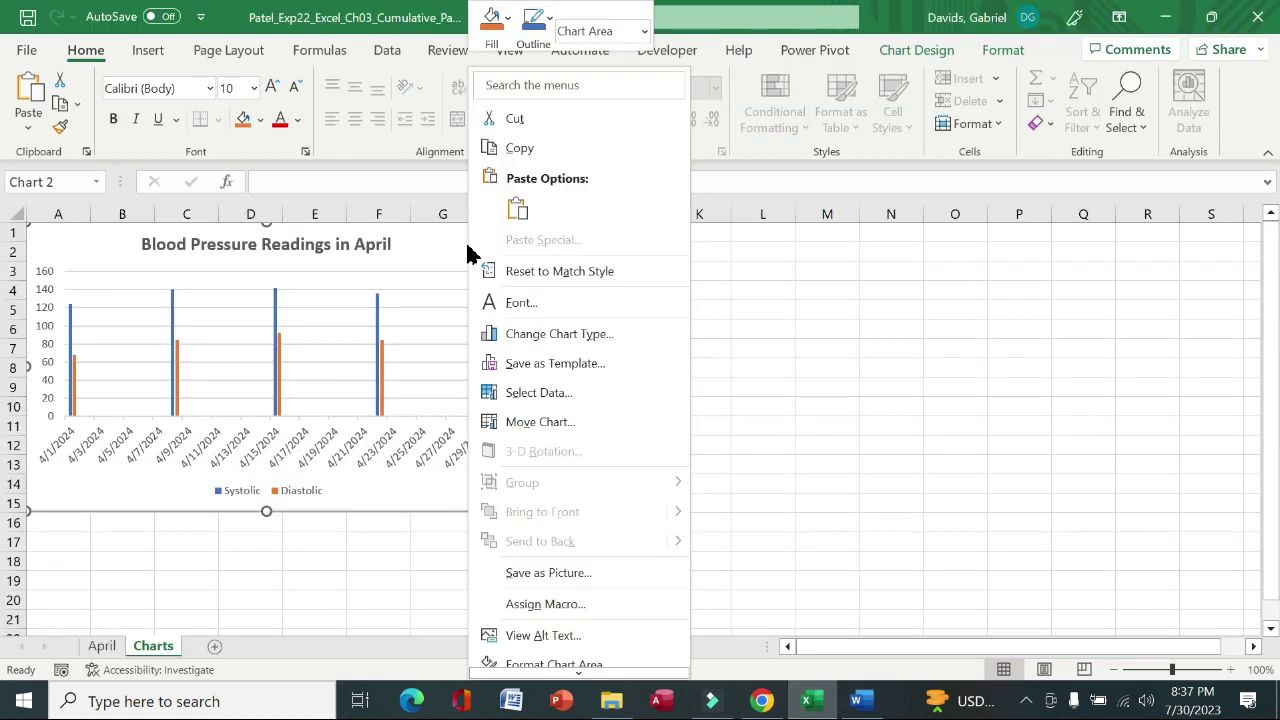
left_click(609, 335)
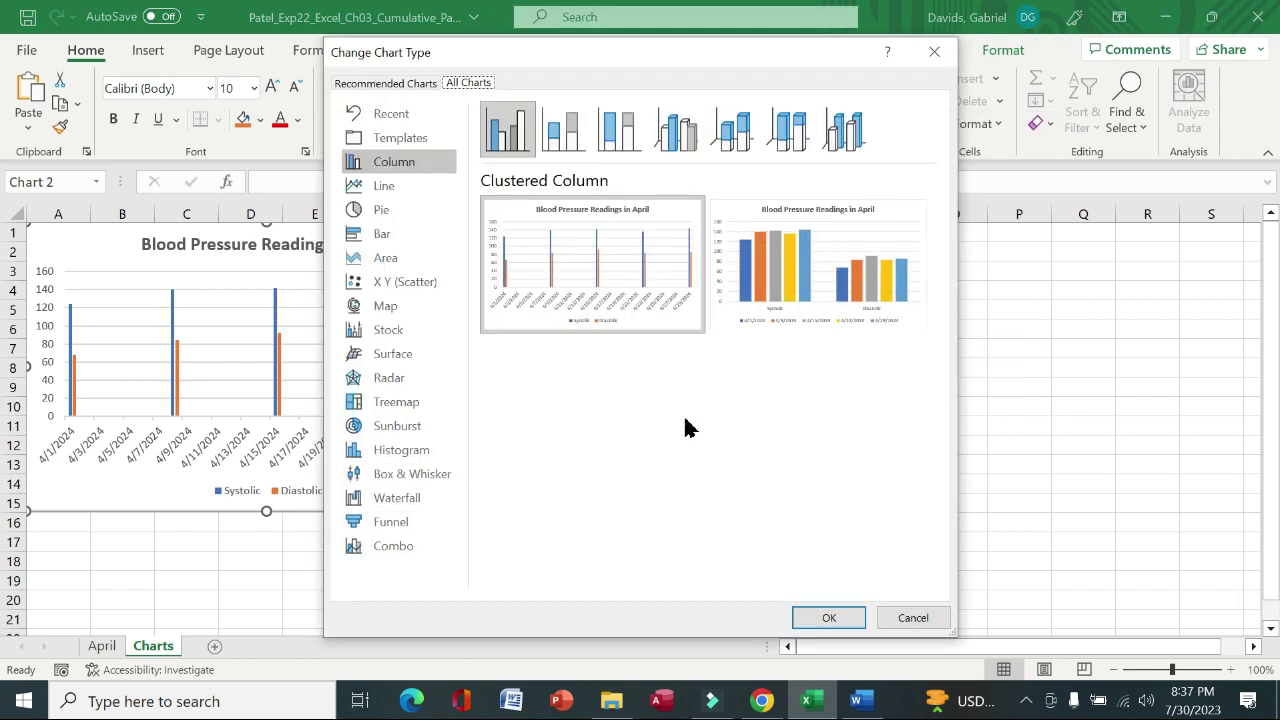
left_click(390, 233)
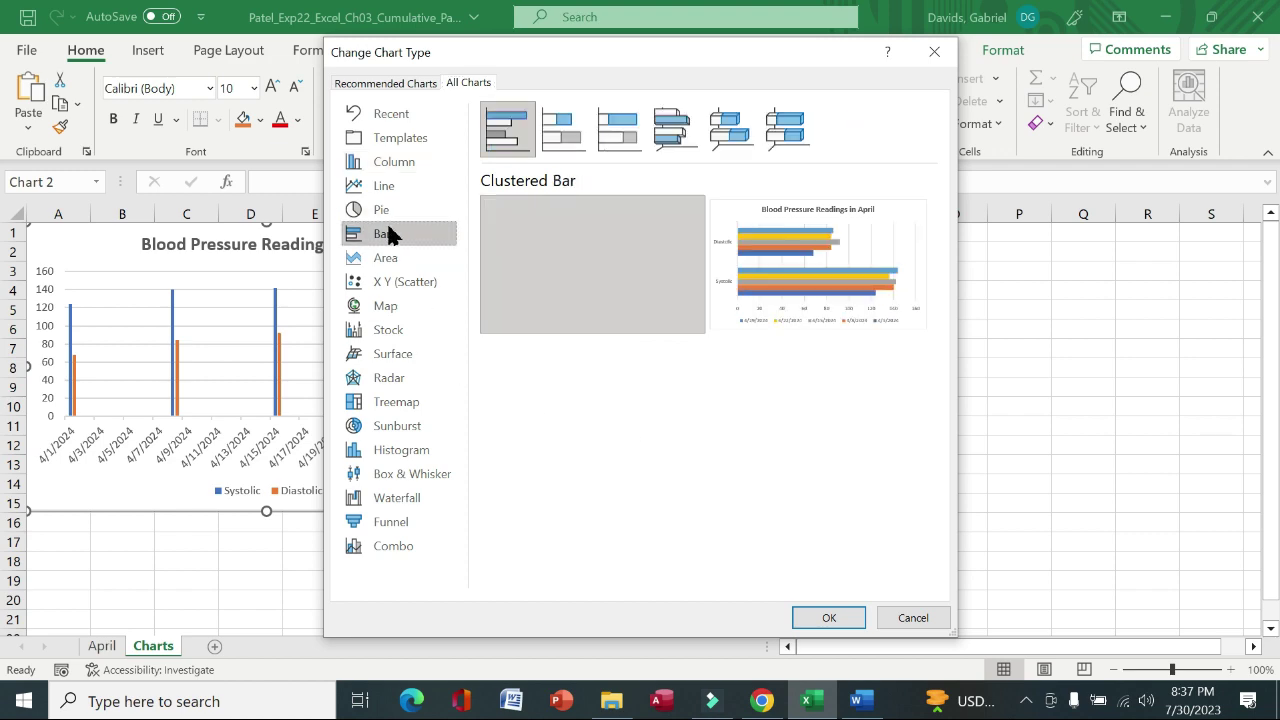
left_click(829, 618)
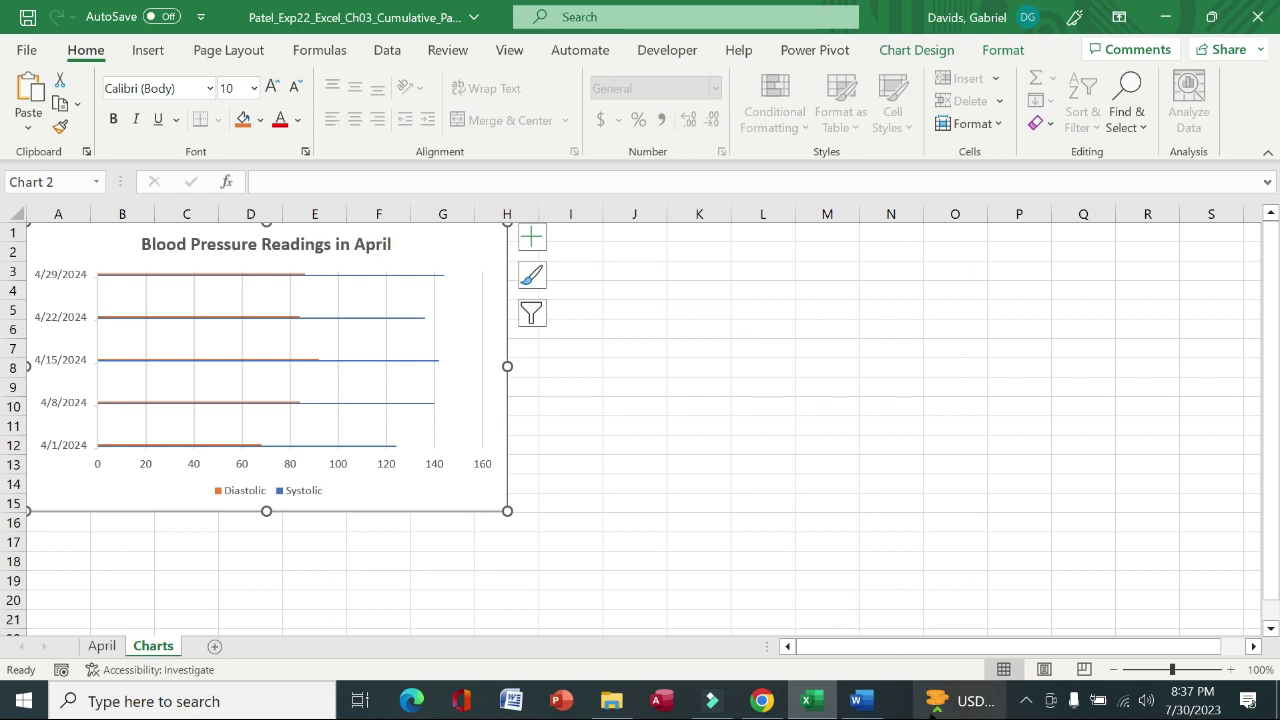
Step: Return to the Word instructions and remove both the yellow highlight and the bold from the step 4 text
left_click(862, 703)
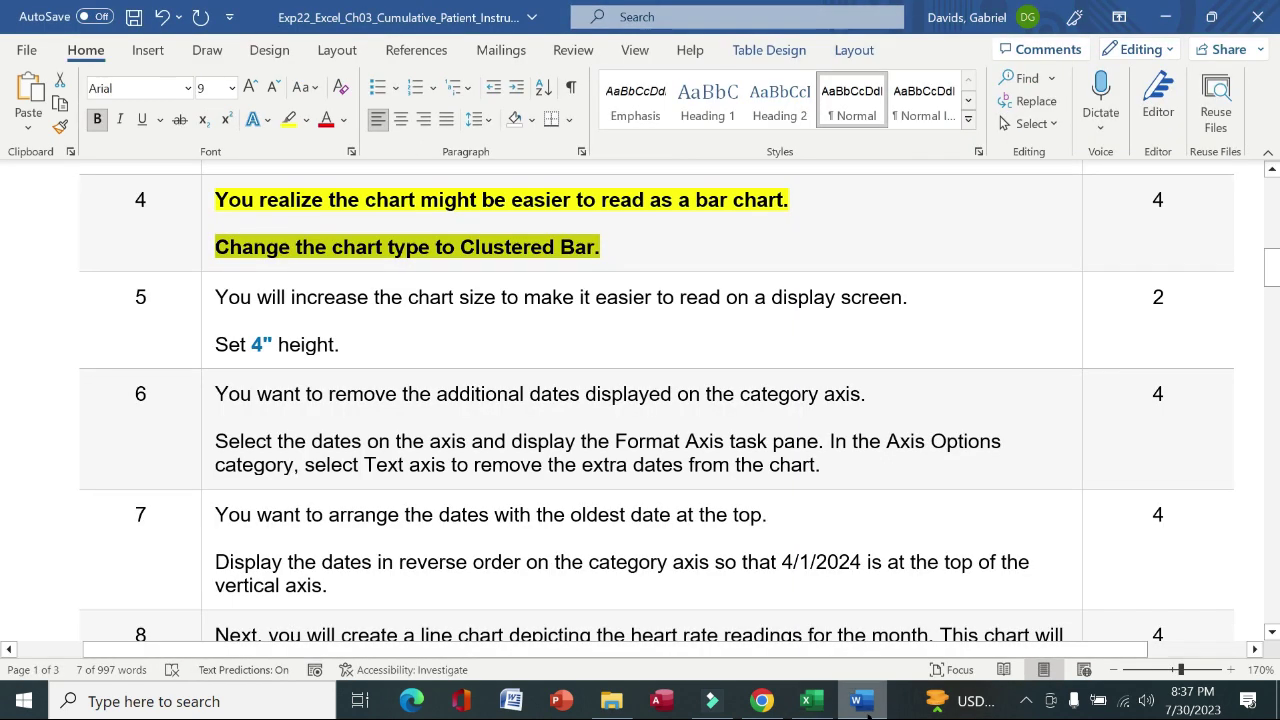
left_click(203, 205)
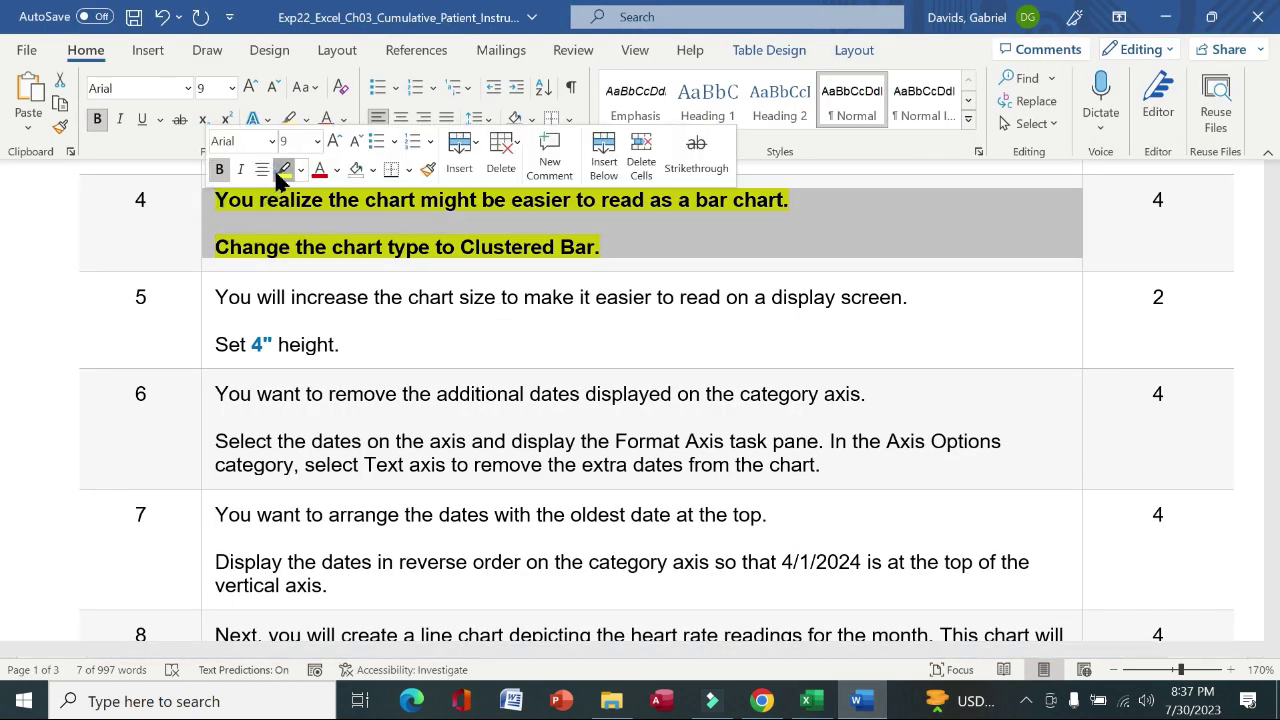
left_click(228, 270)
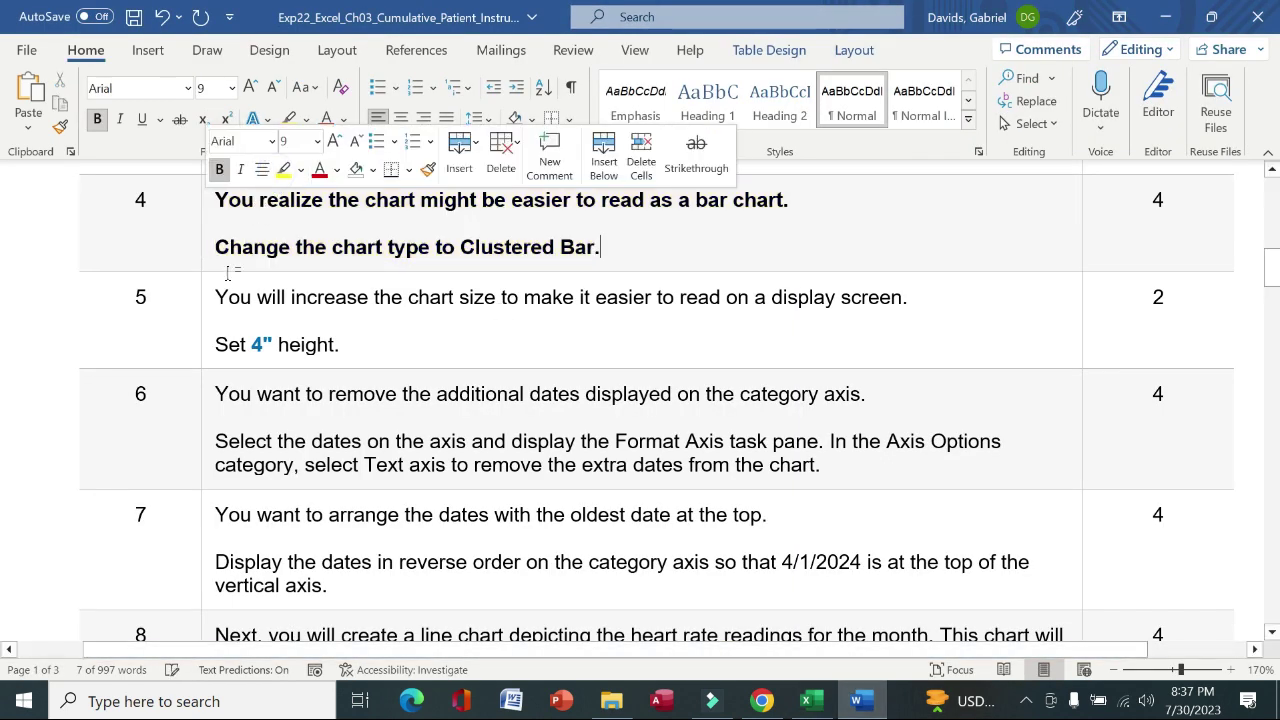
left_click(219, 170)
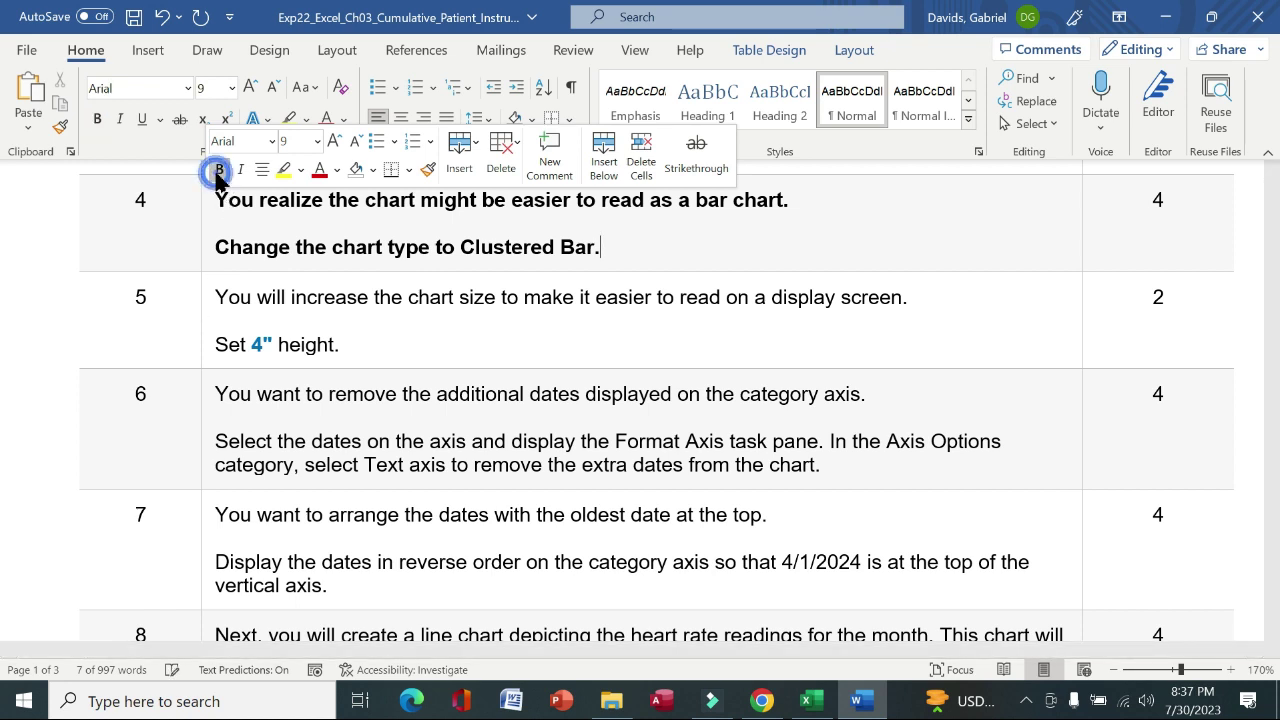
left_click(287, 172)
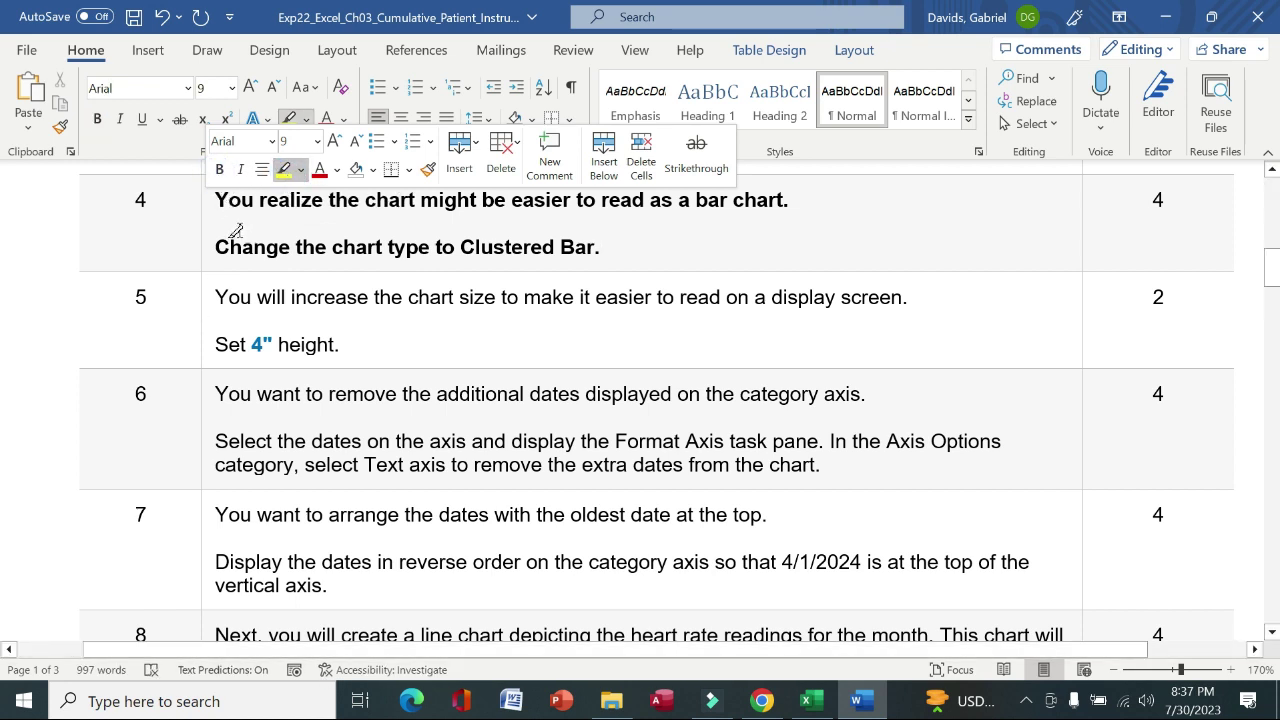
left_click(287, 172)
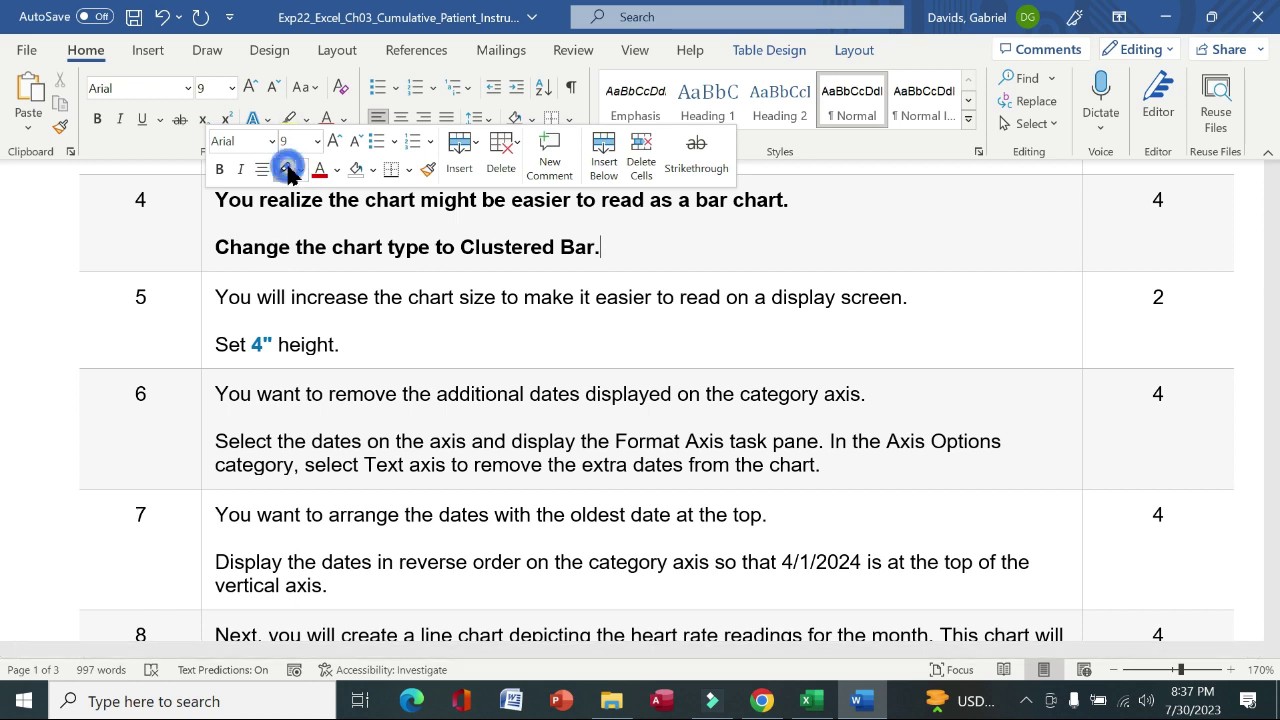
left_click(205, 240)
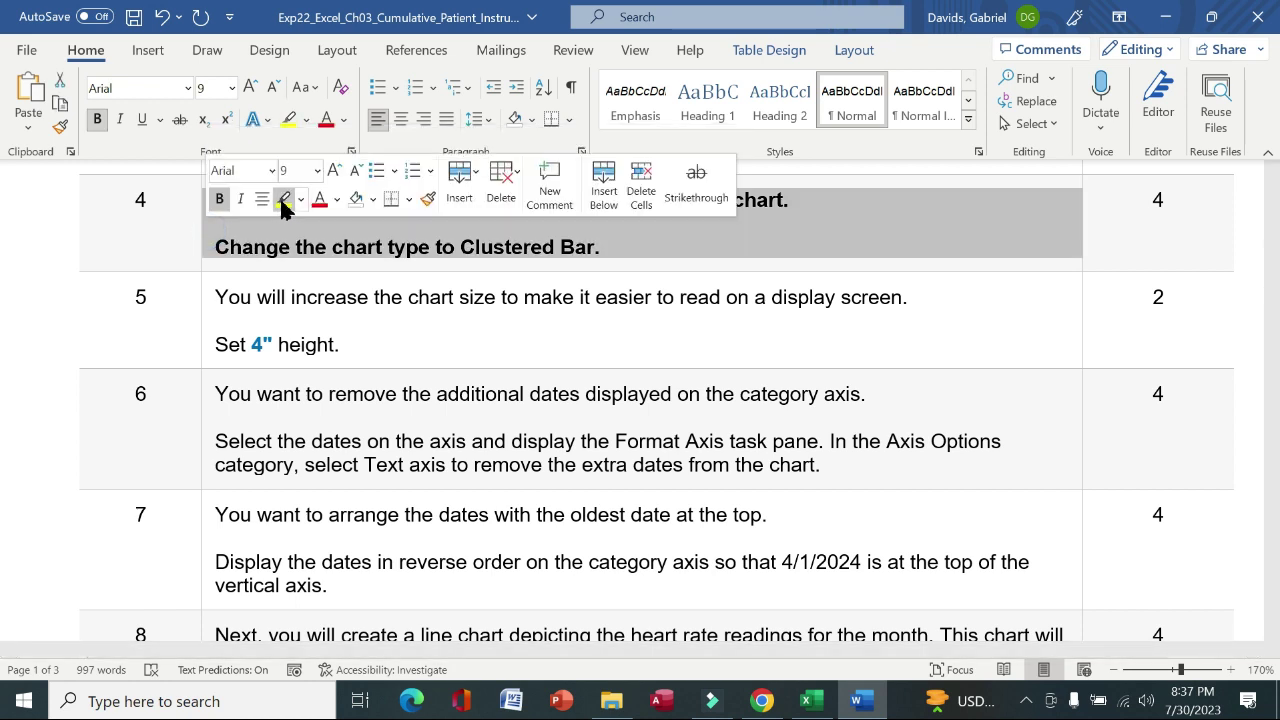
left_click(283, 200)
left_click(219, 203)
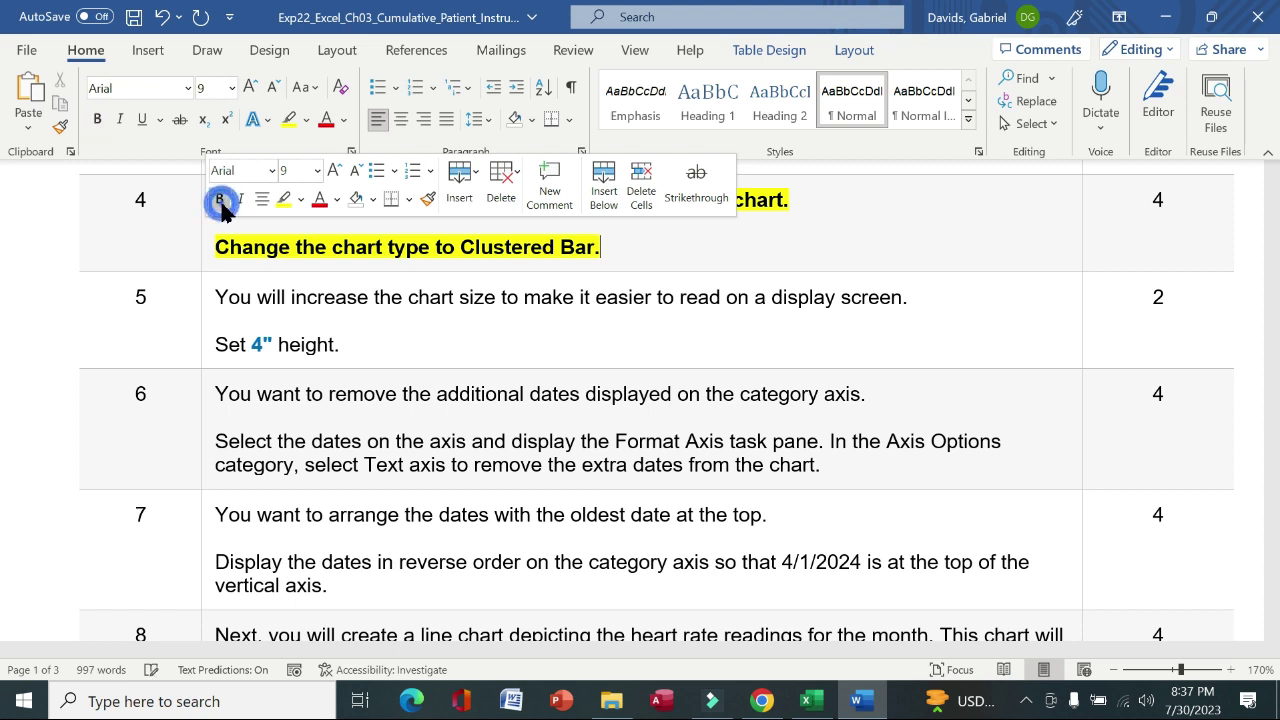
left_click(282, 200)
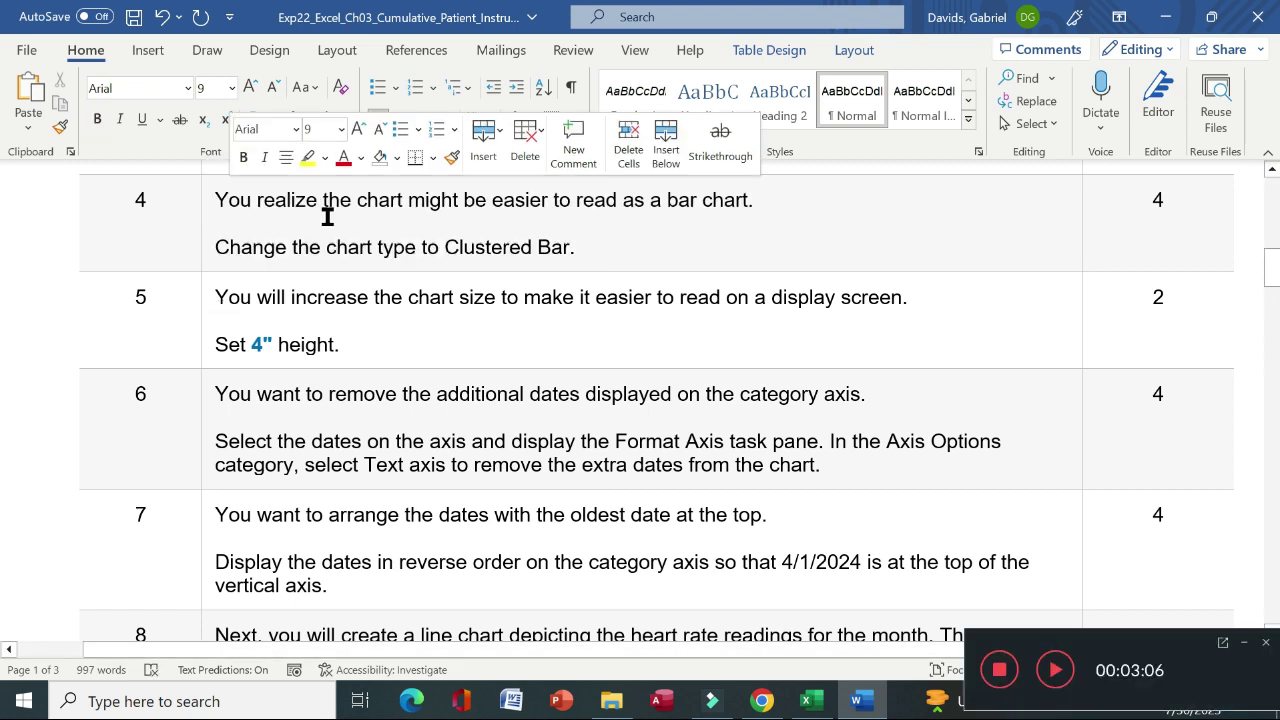
left_click(327, 216)
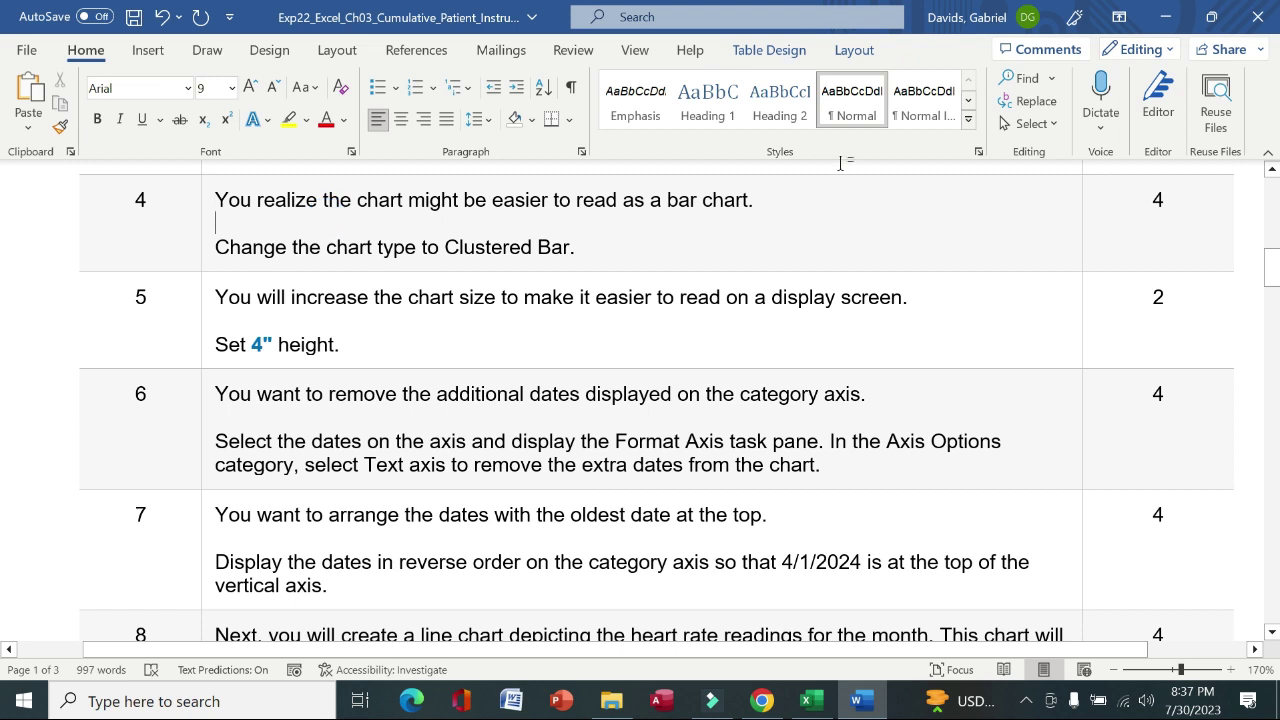
Step: Highlight the step 5 text in yellow, without bold, and read its chart height instruction
left_click(204, 310)
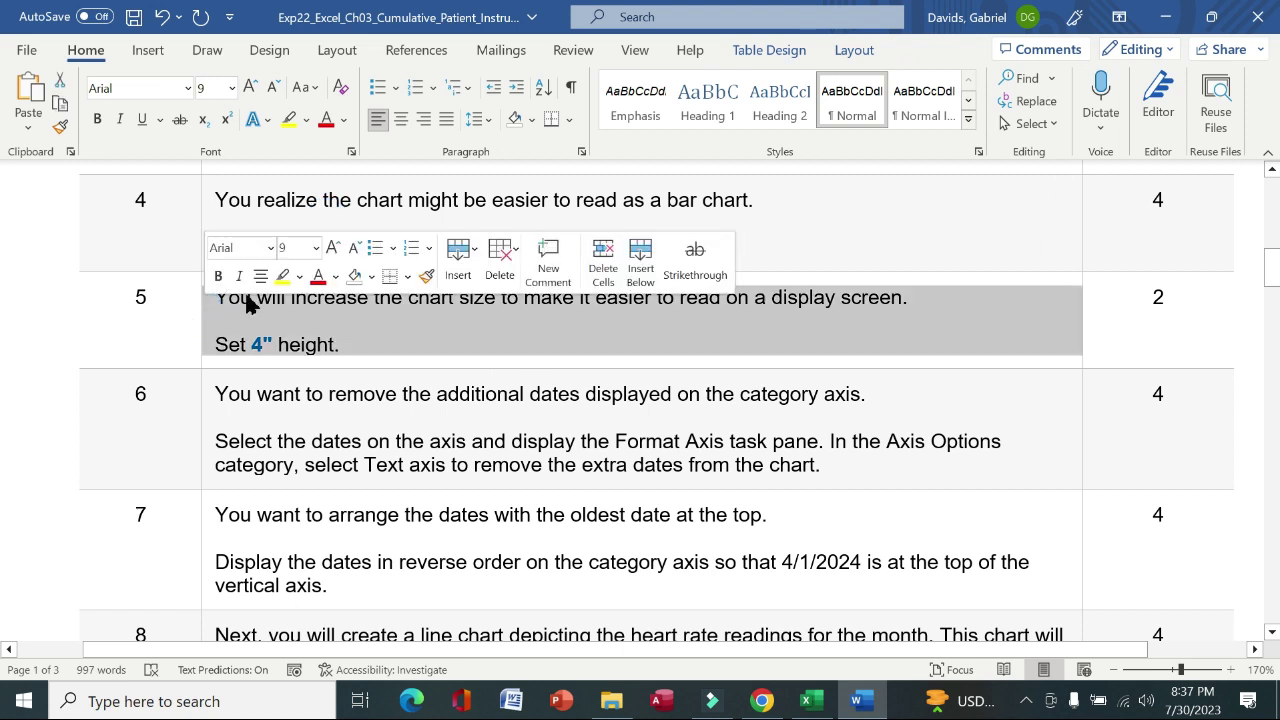
left_click(282, 275)
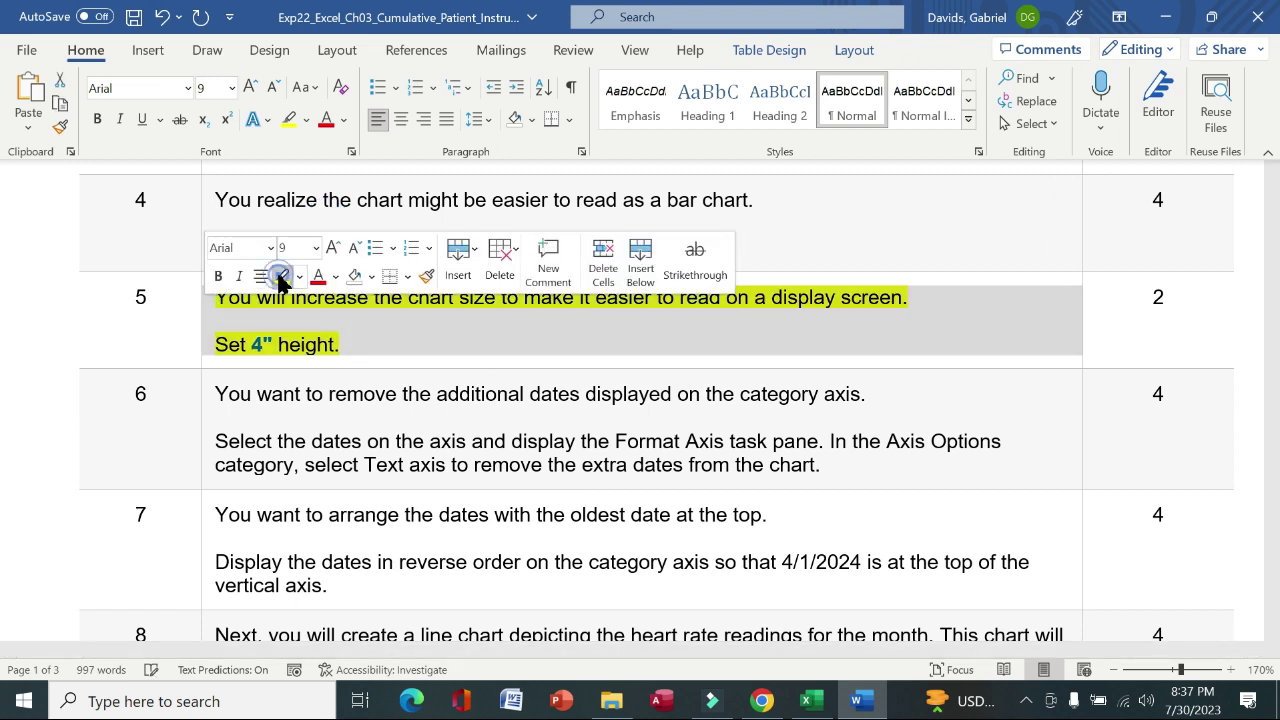
left_click(216, 278)
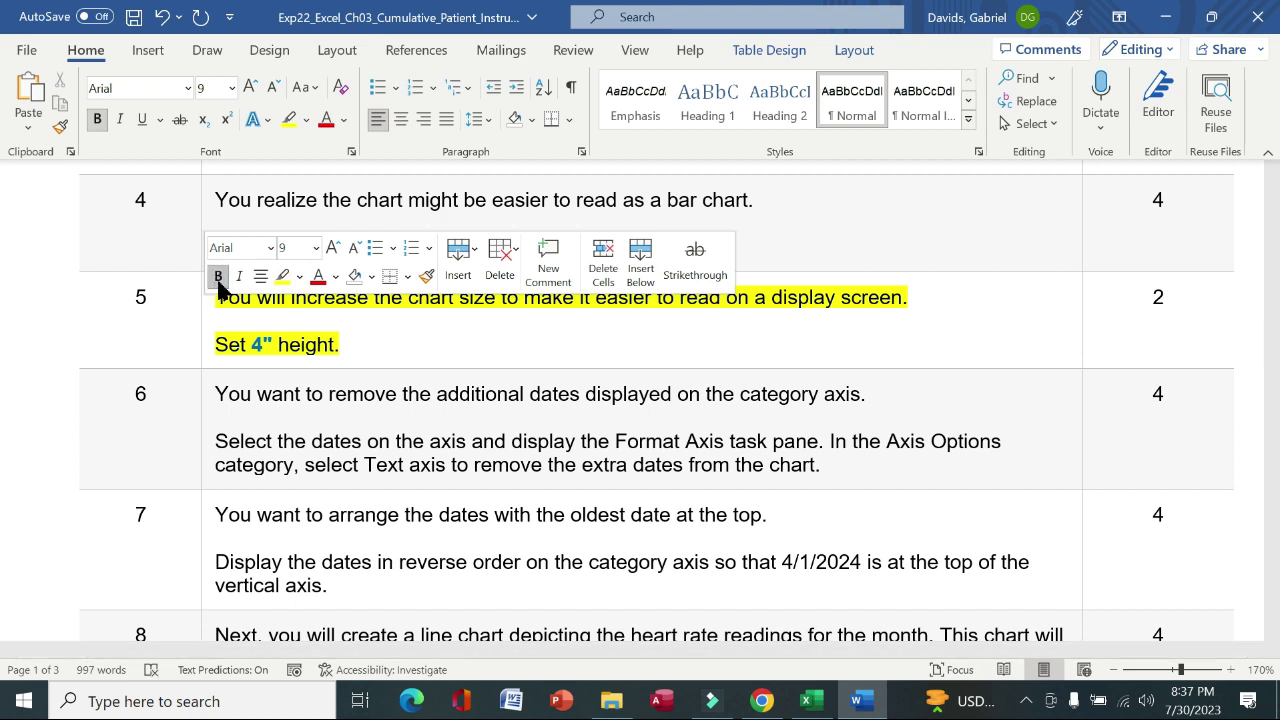
left_click(188, 312)
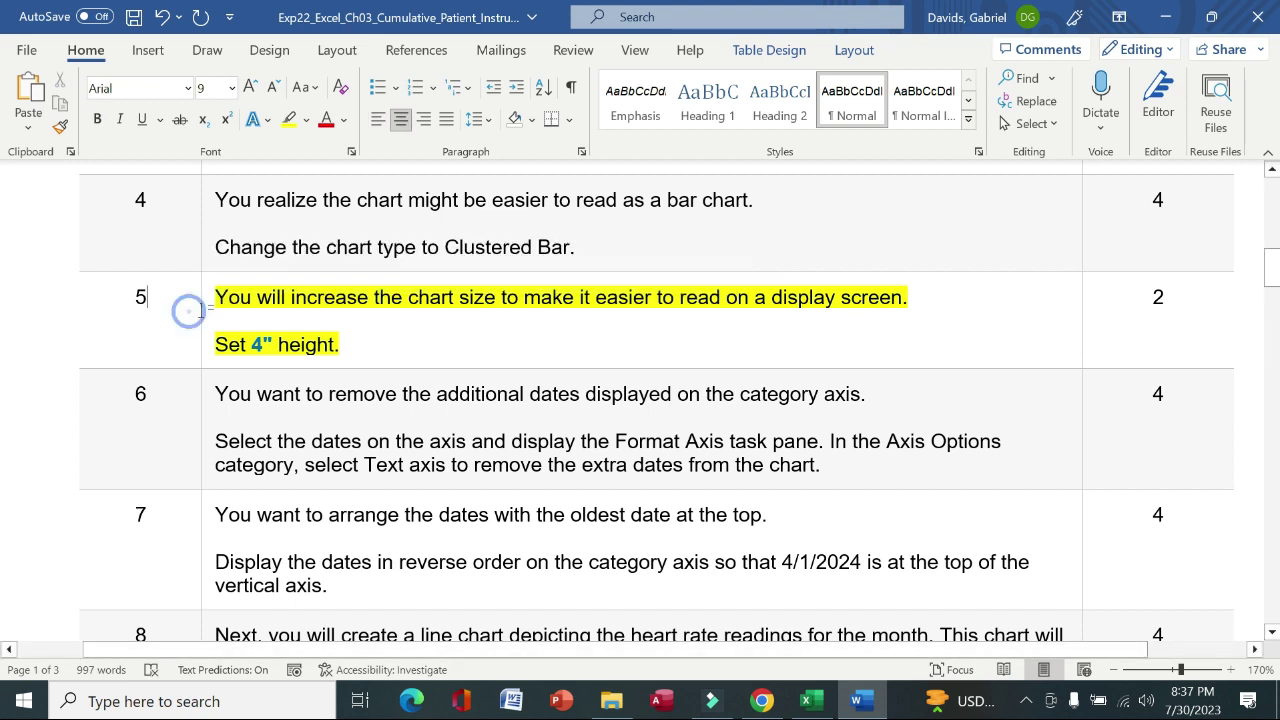
left_click_drag(218, 298, 903, 299)
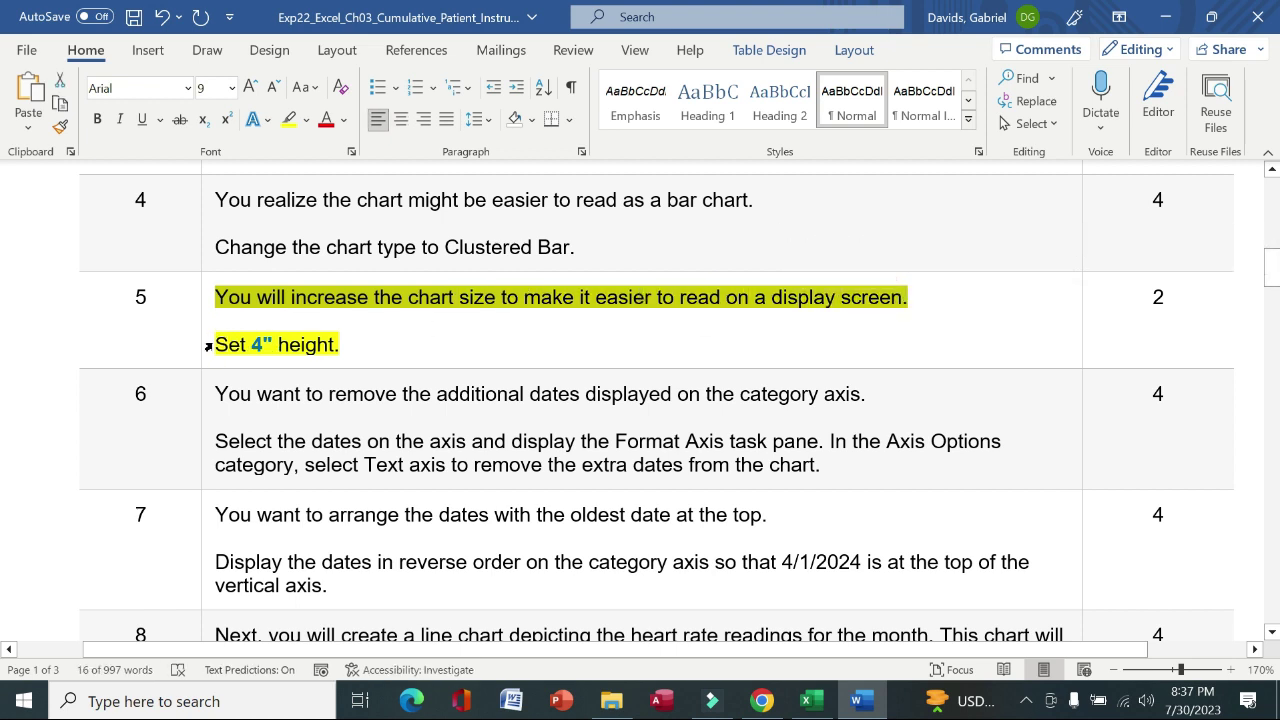
left_click_drag(223, 344, 323, 340)
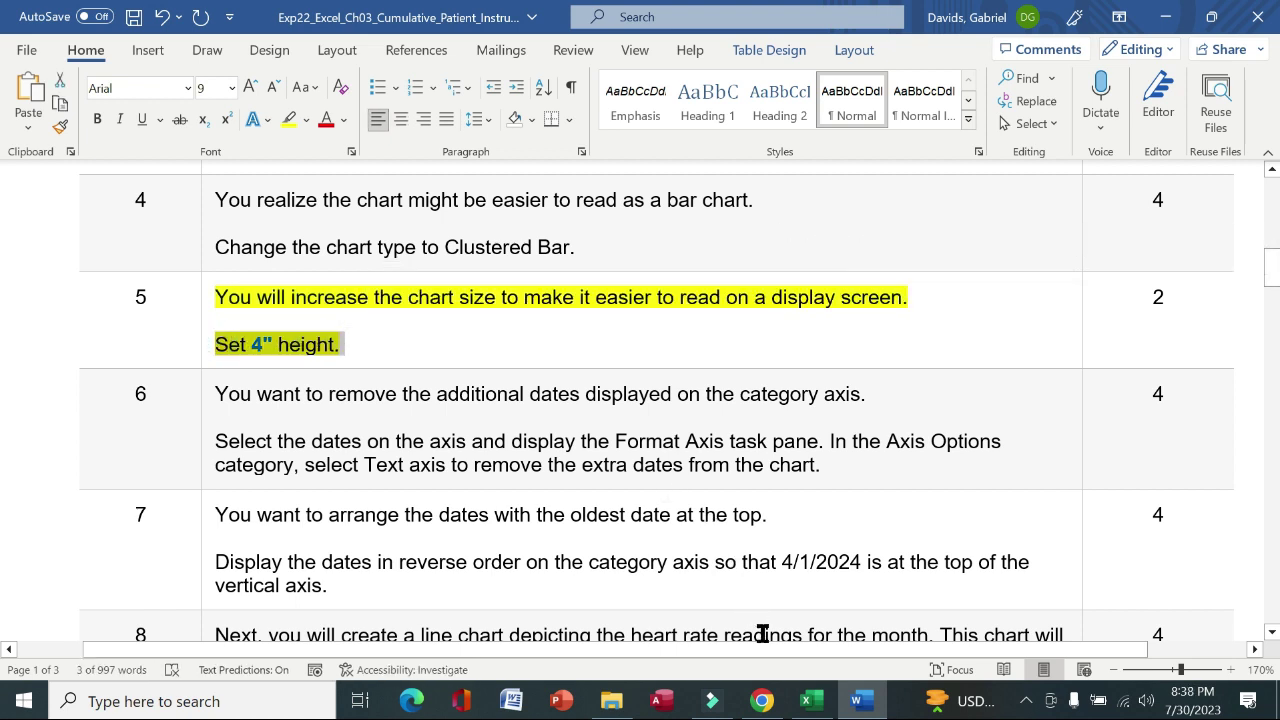
Step: Switch to Excel and set the blood pressure chart's height to 4 inches
left_click(806, 701)
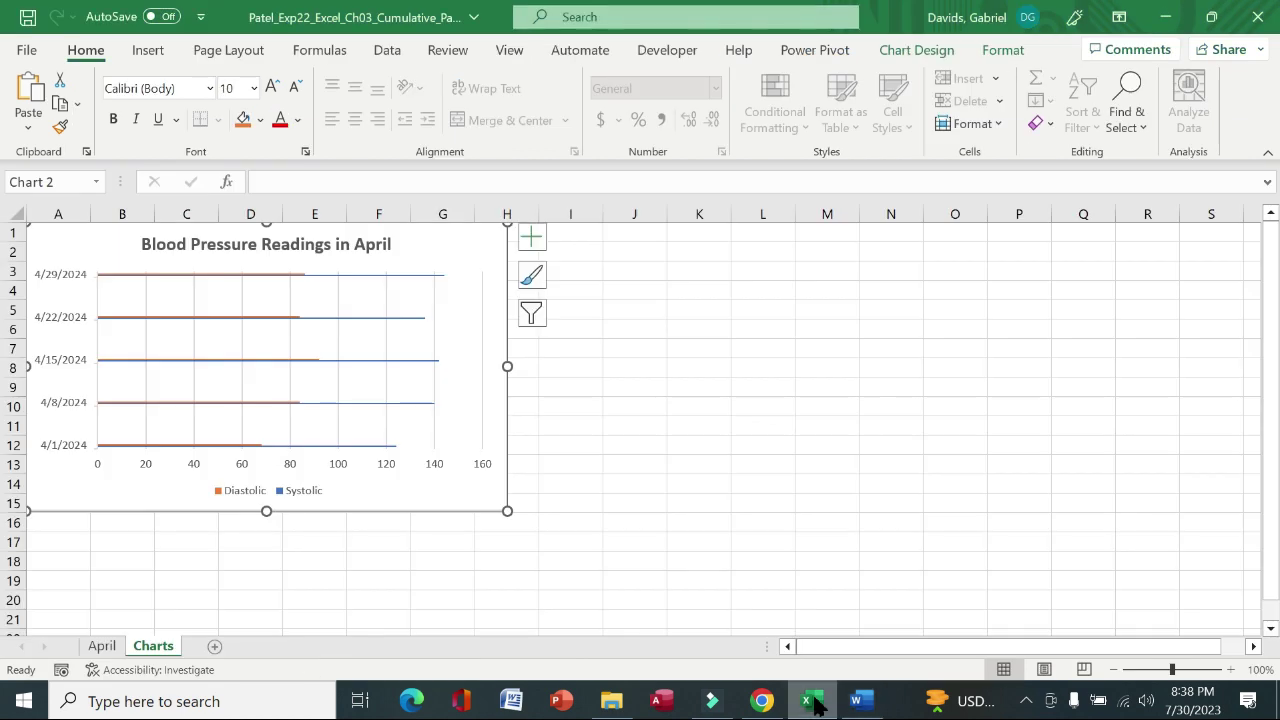
right_click(446, 248)
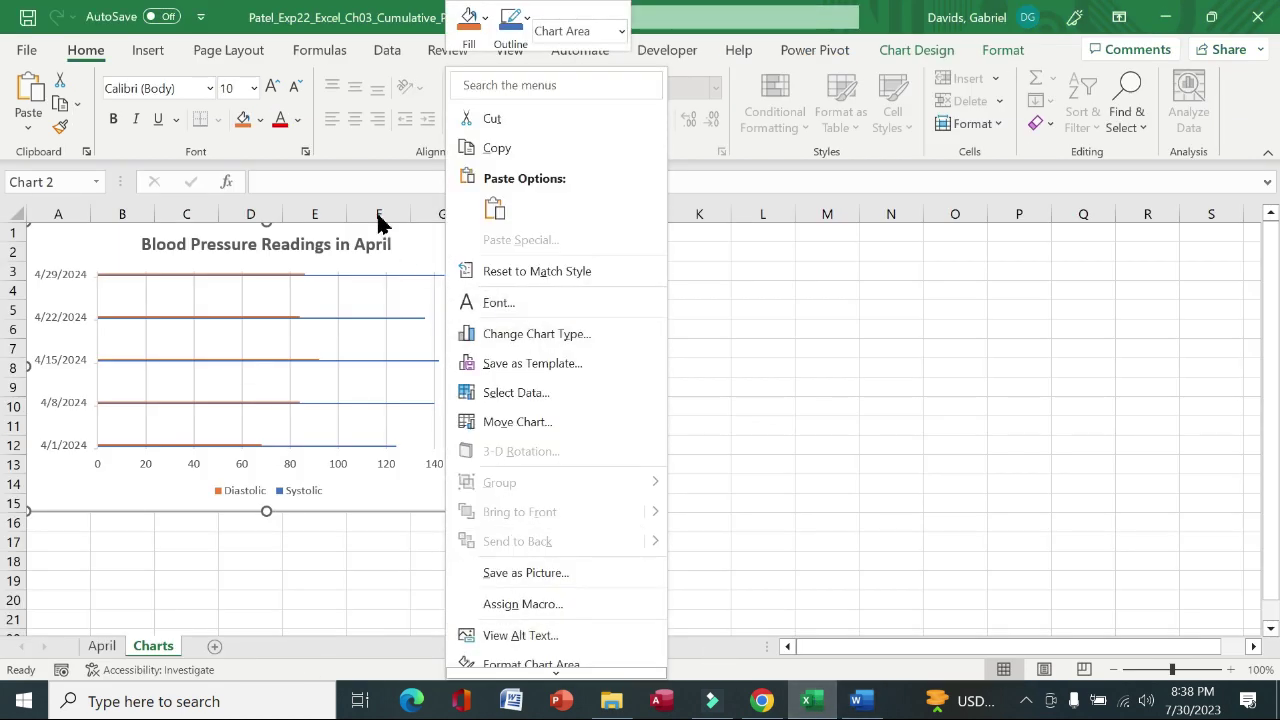
left_click(415, 252)
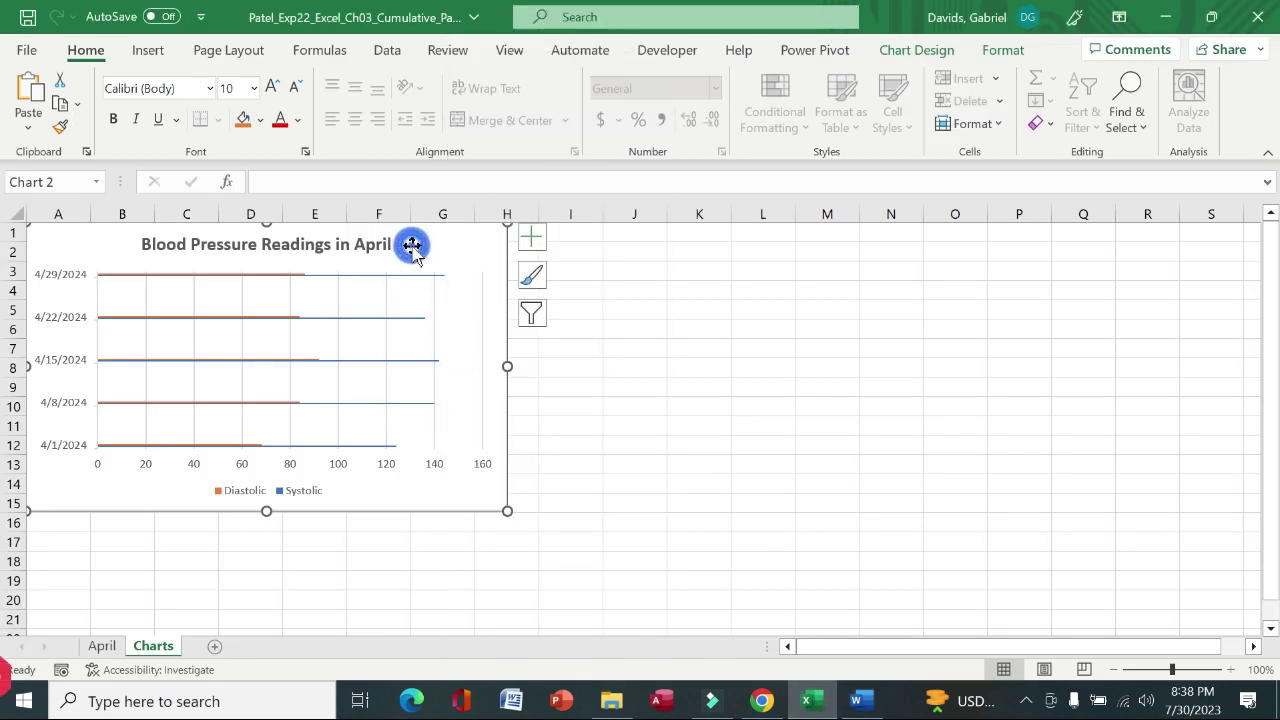
left_click(1002, 52)
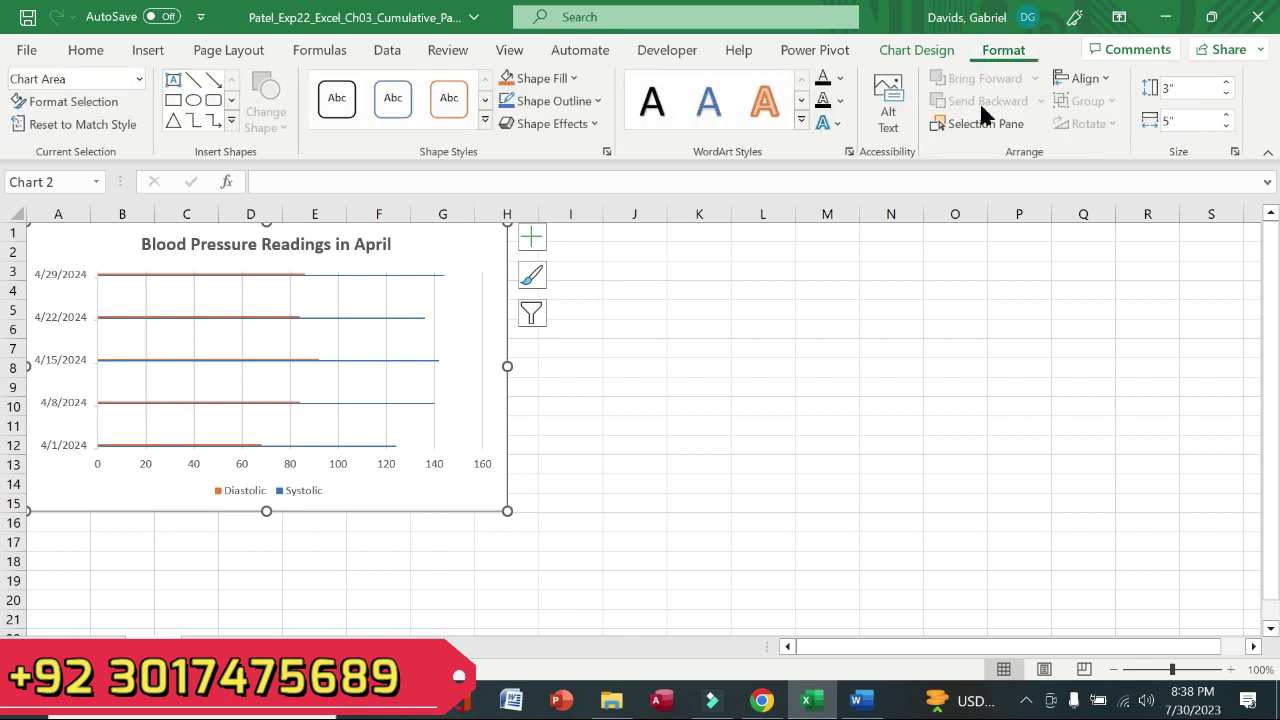
left_click(1175, 89)
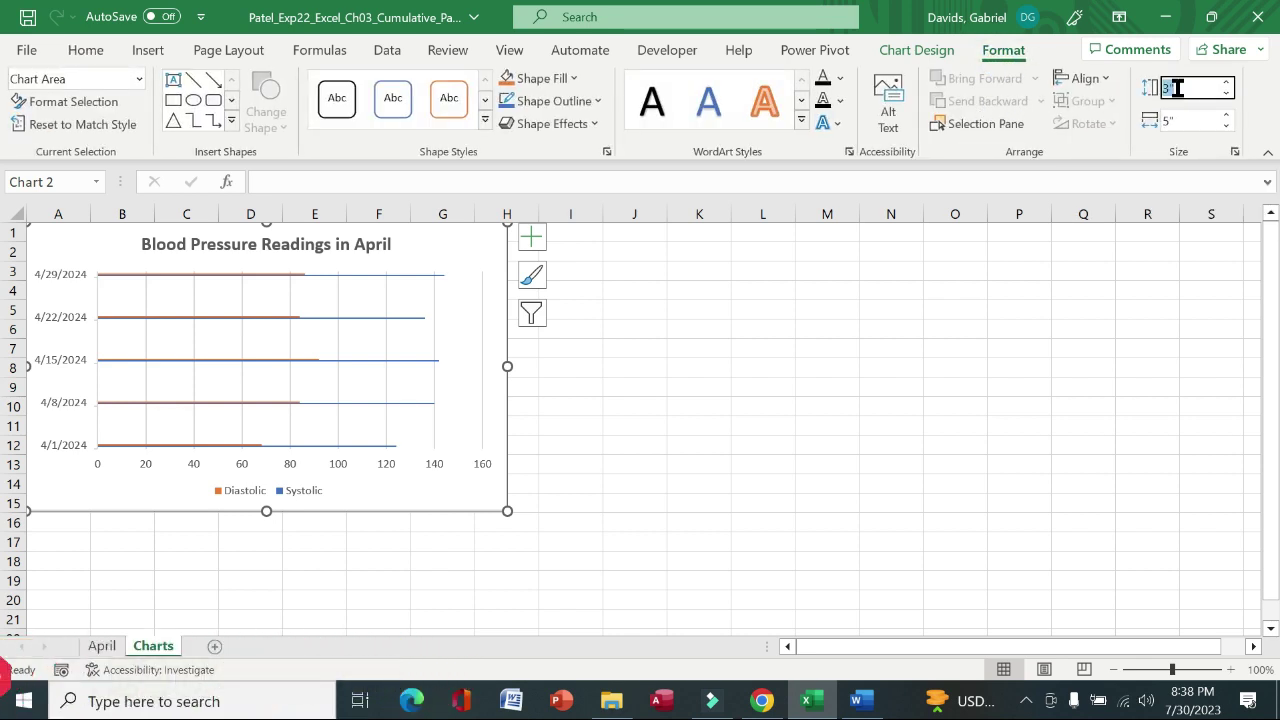
type("3")
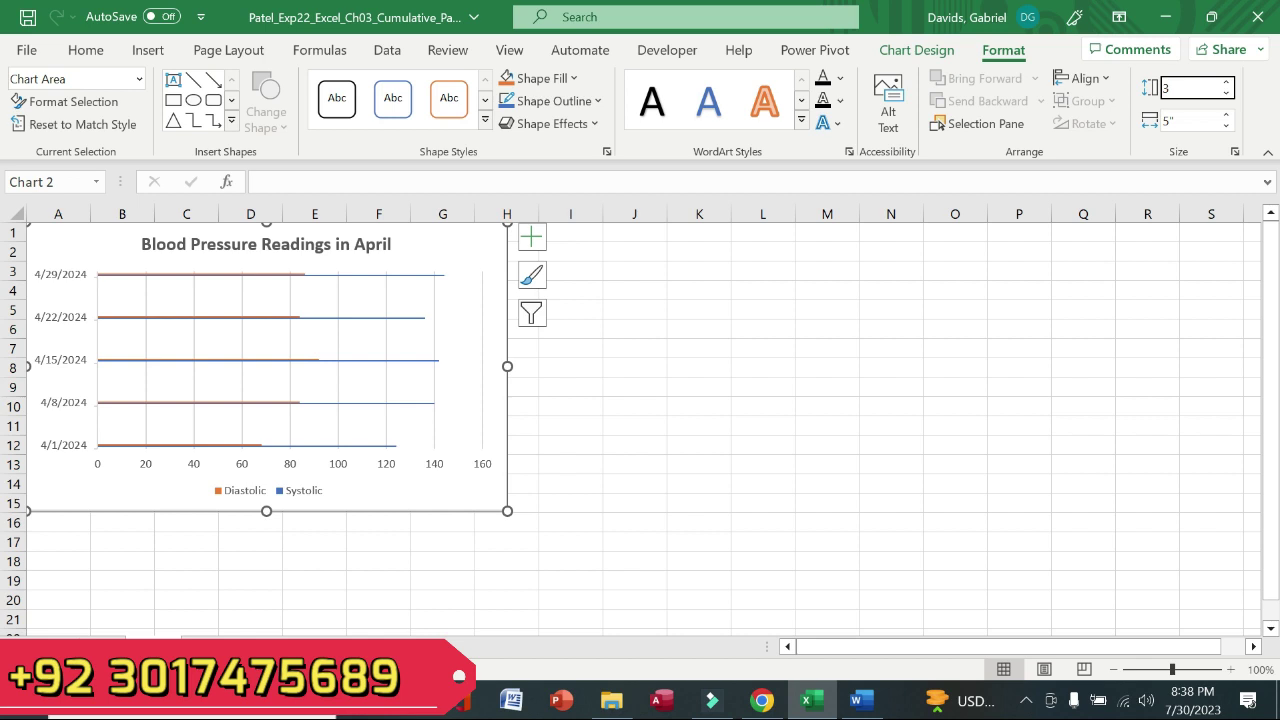
type(".5")
key("Return")
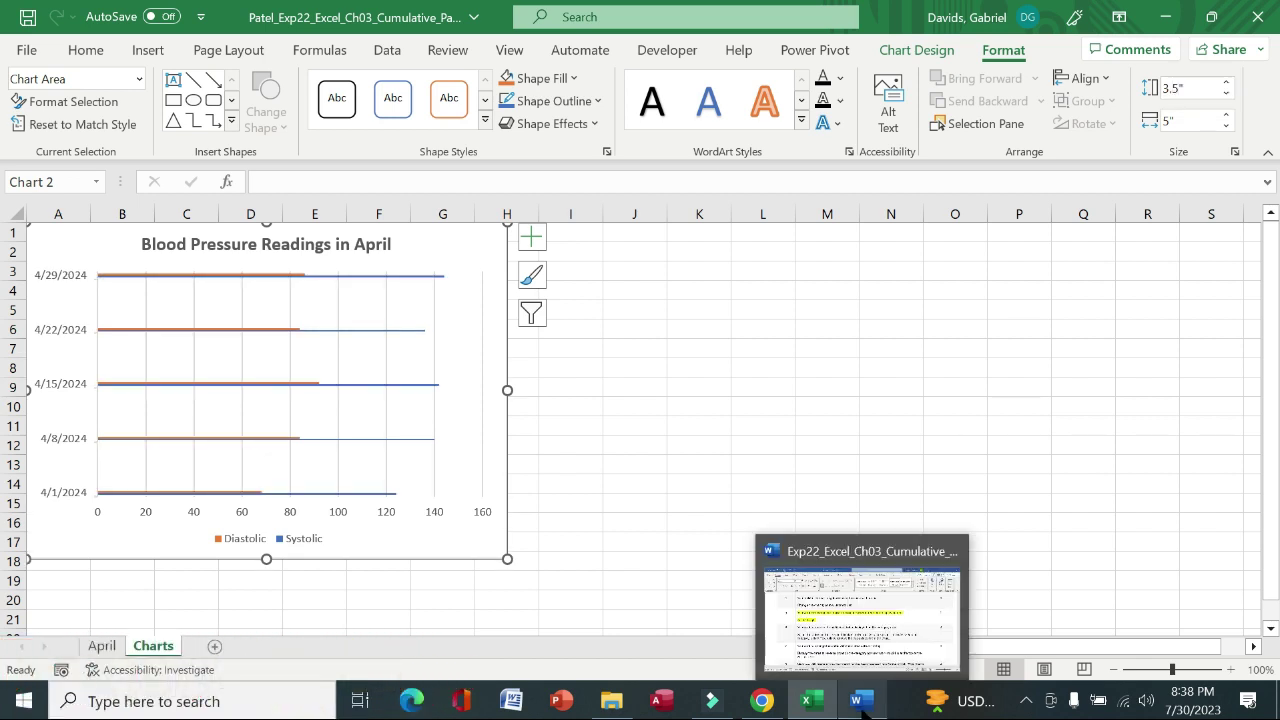
left_click(1184, 88)
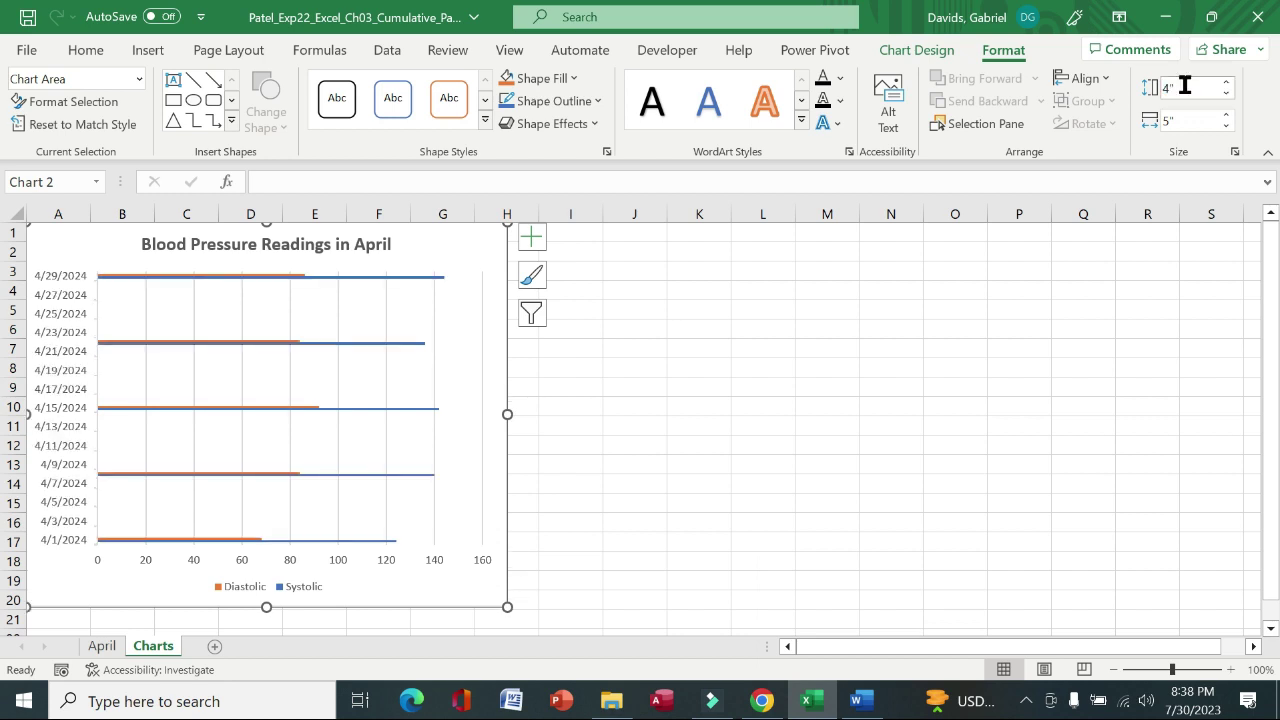
Step: Return to the Word instructions and remove the yellow highlight from the step 5 text
left_click(862, 702)
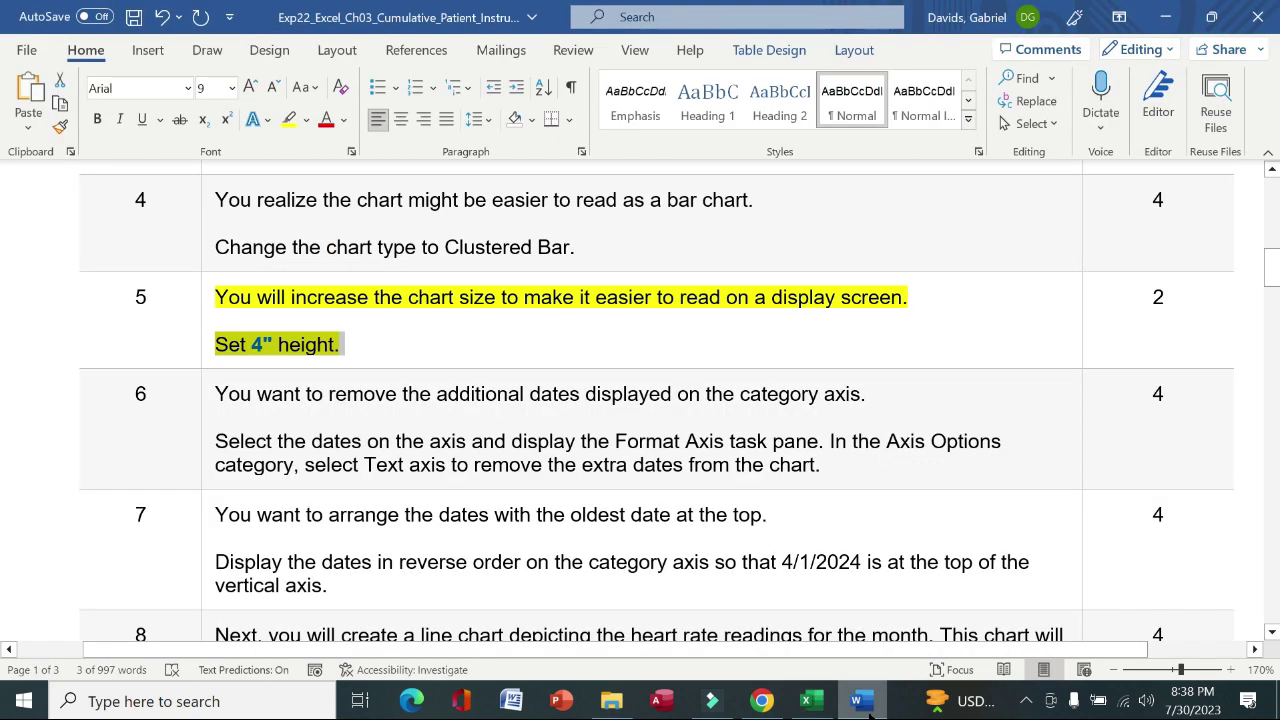
left_click(200, 317)
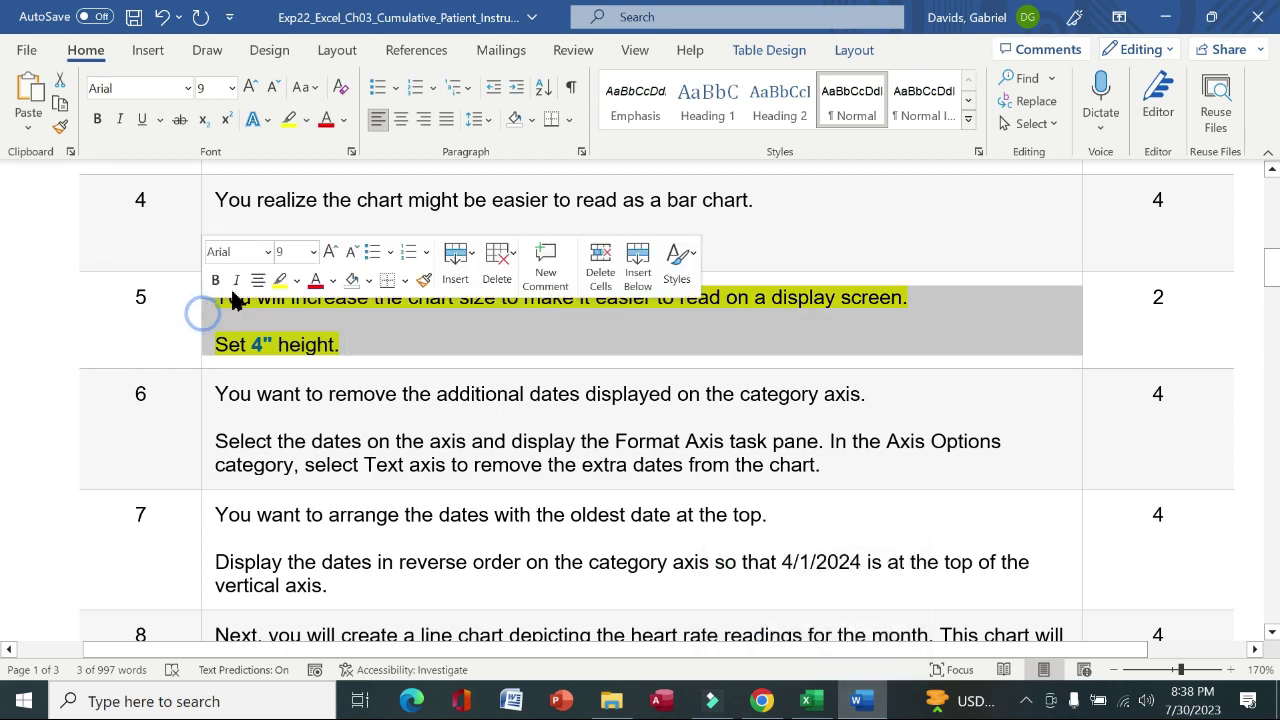
left_click(283, 282)
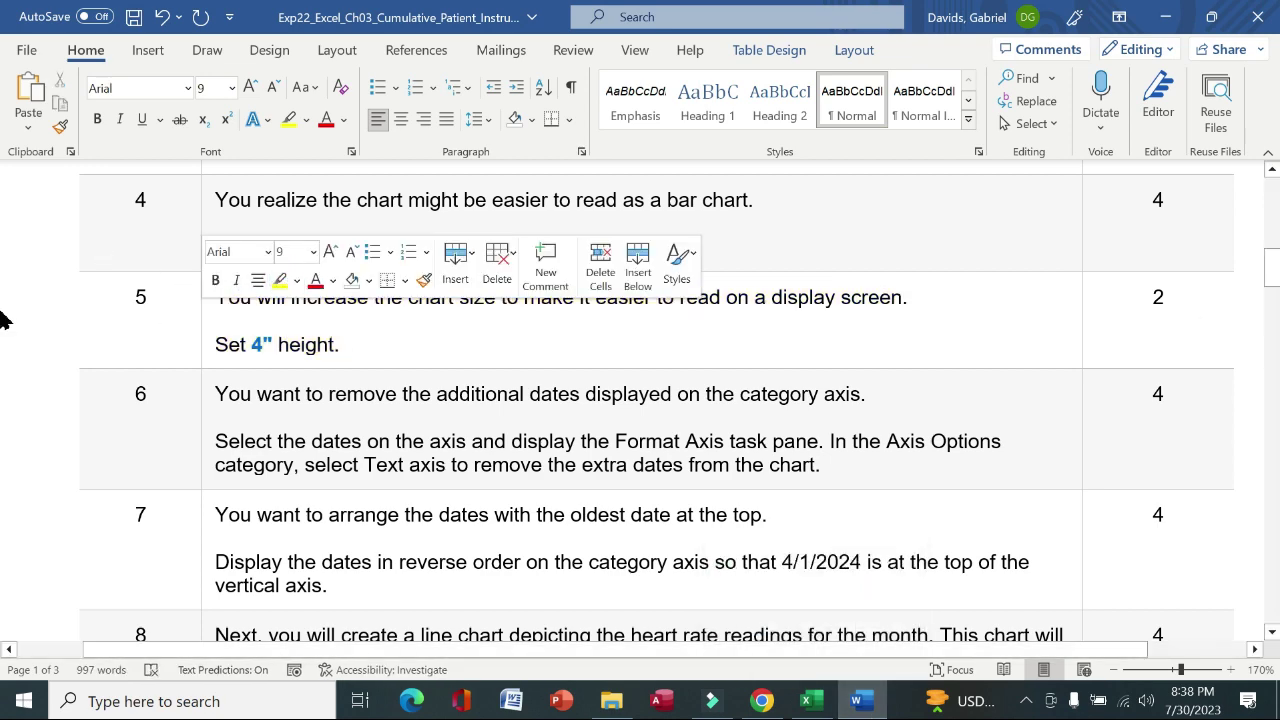
Step: Make the step 6 text bold with a yellow highlight and read its instruction about displaying the Format Axis task pane
left_click_drag(1271, 274, 1272, 303)
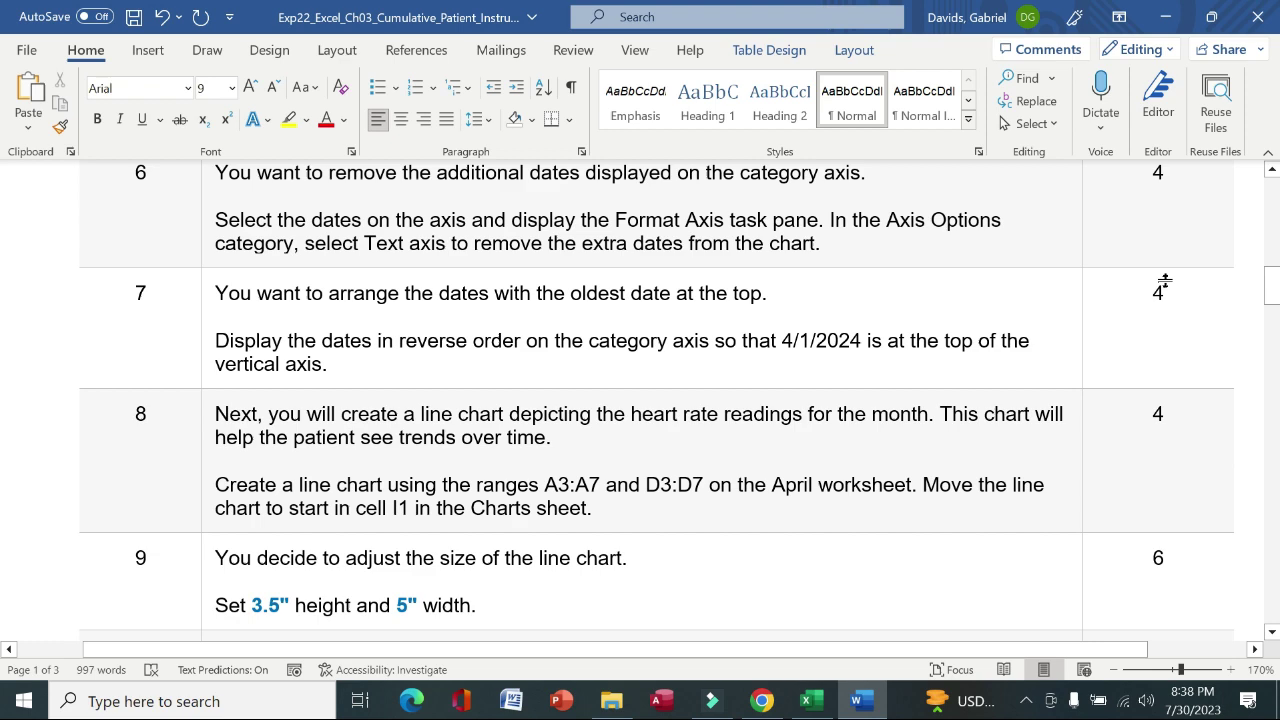
left_click(202, 212)
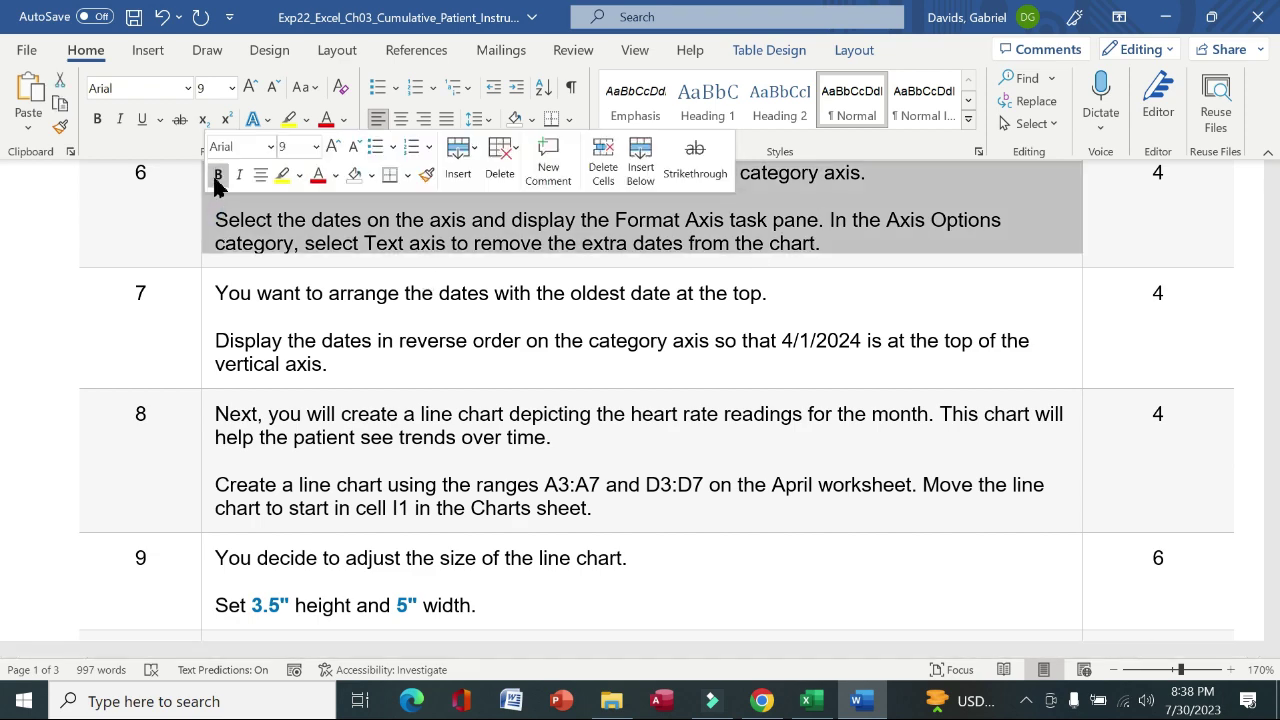
left_click(217, 174)
left_click(283, 175)
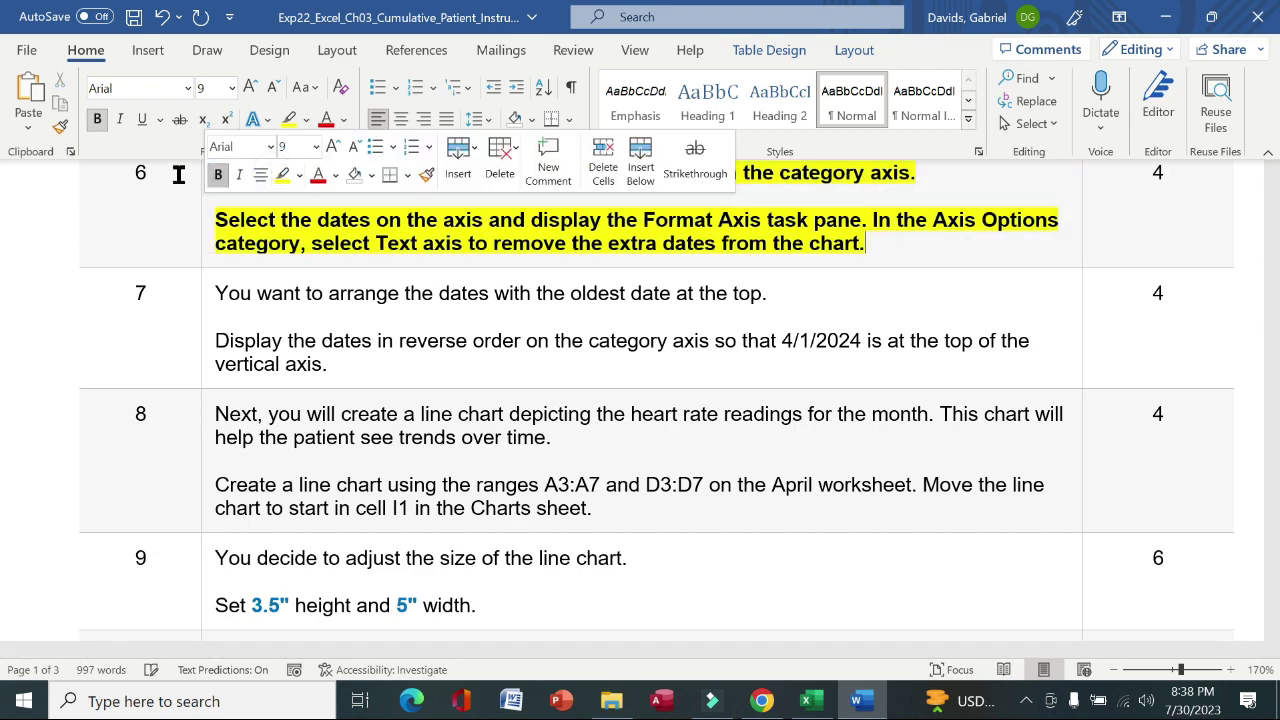
left_click(160, 172)
left_click_drag(217, 176, 787, 292)
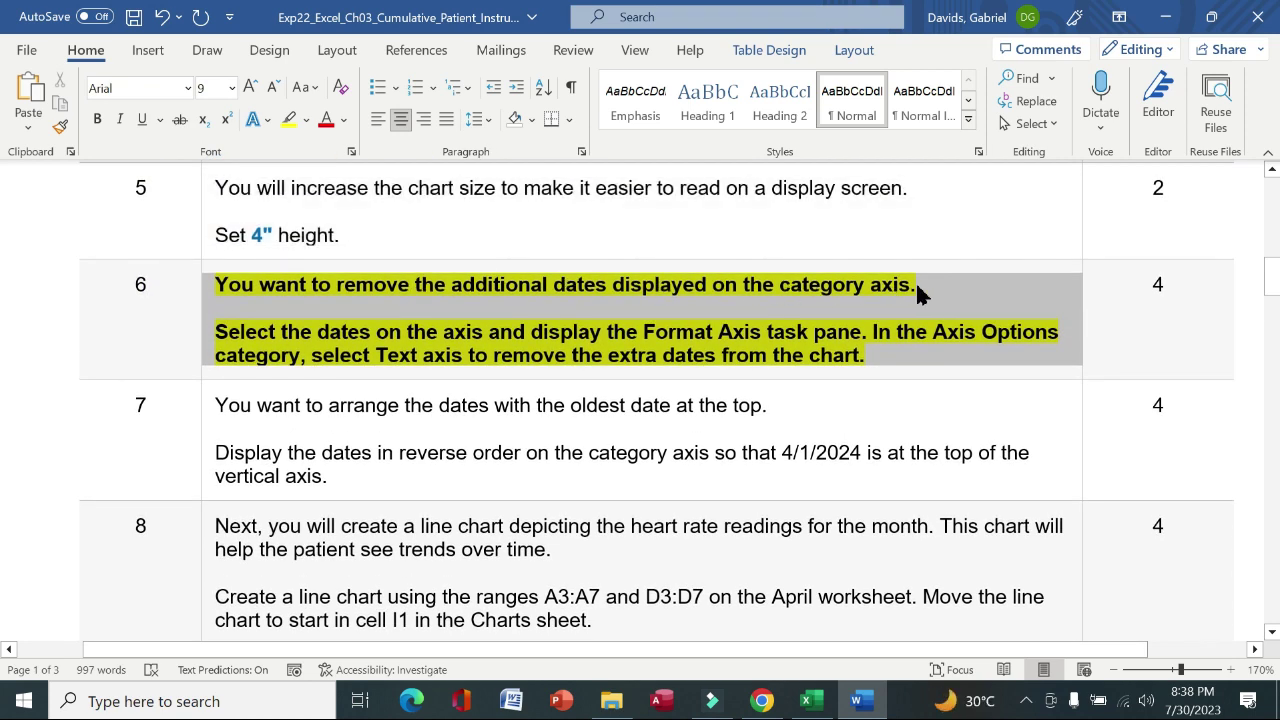
left_click(133, 333)
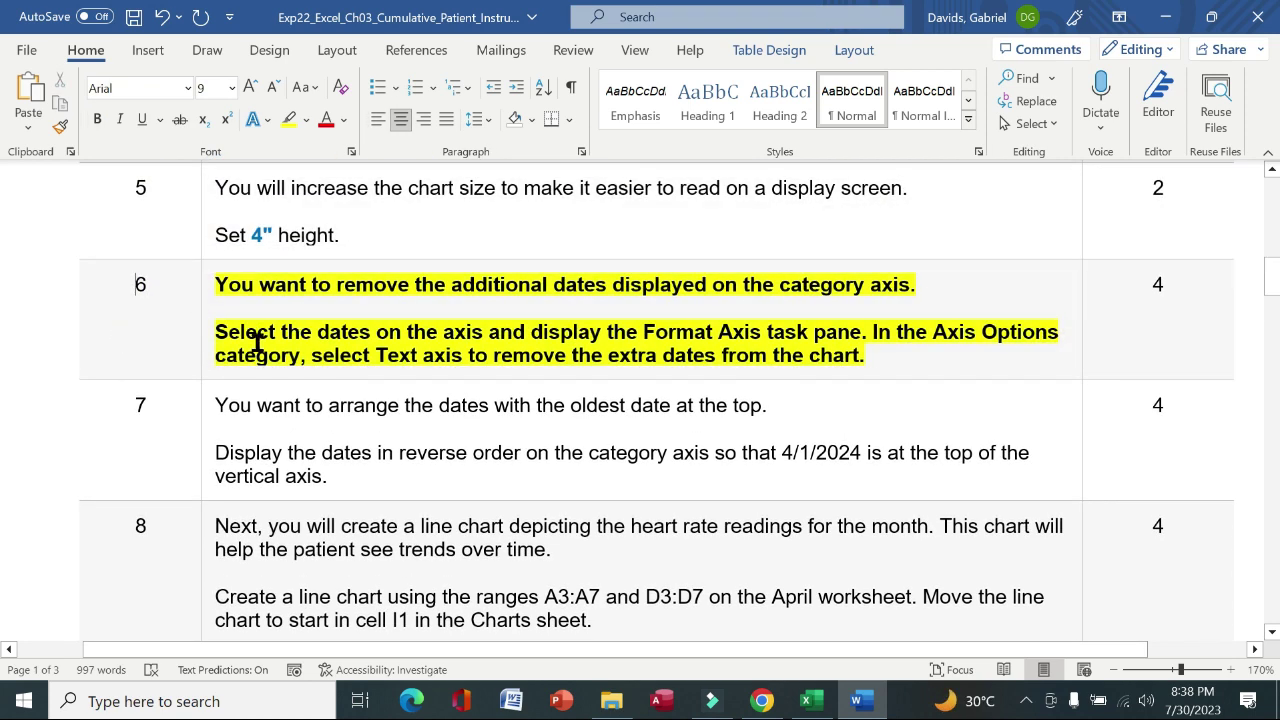
left_click_drag(245, 332, 868, 333)
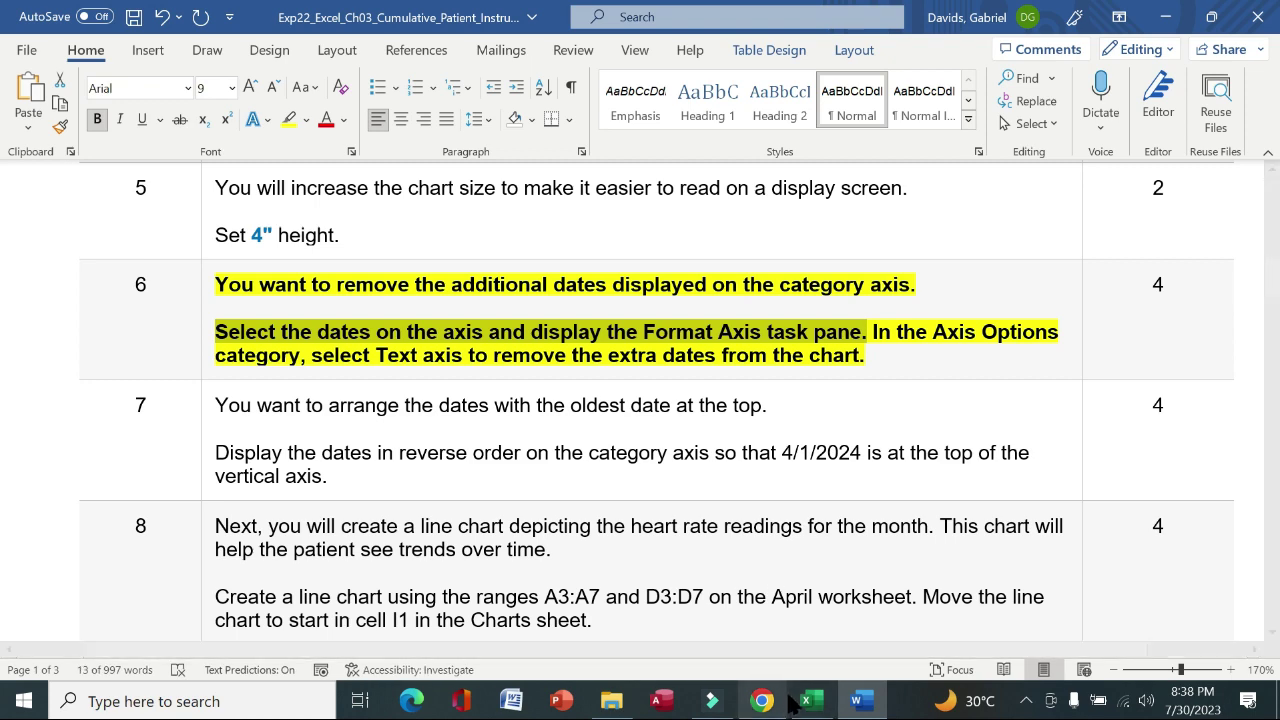
Step: Switch to Excel and display the Format Axis pane for the dates on the chart's vertical category axis
left_click(816, 706)
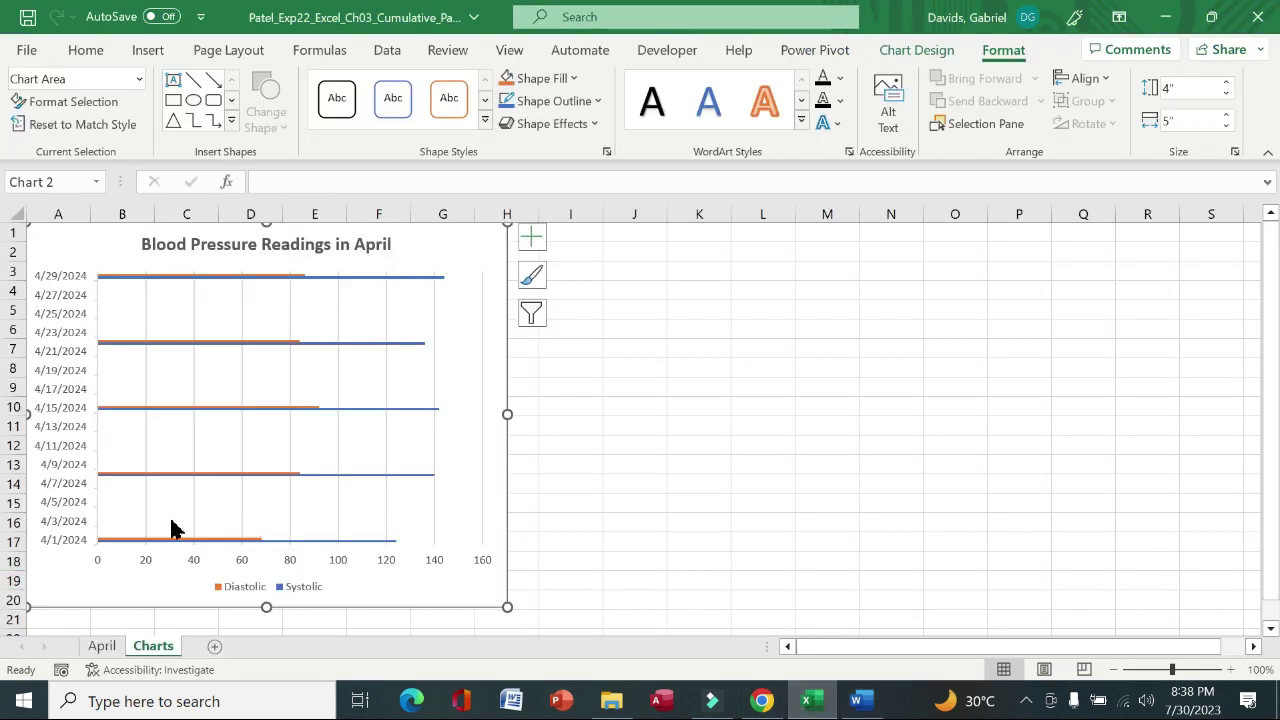
left_click(75, 473)
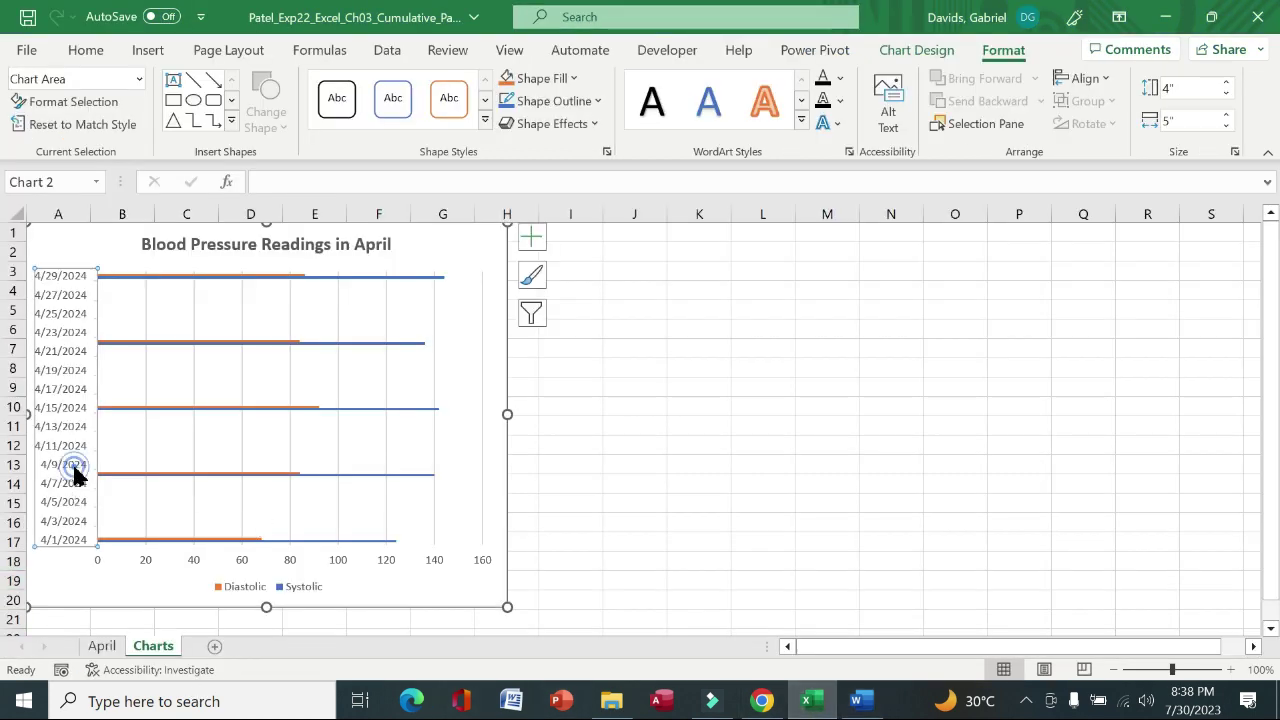
double_click(76, 476)
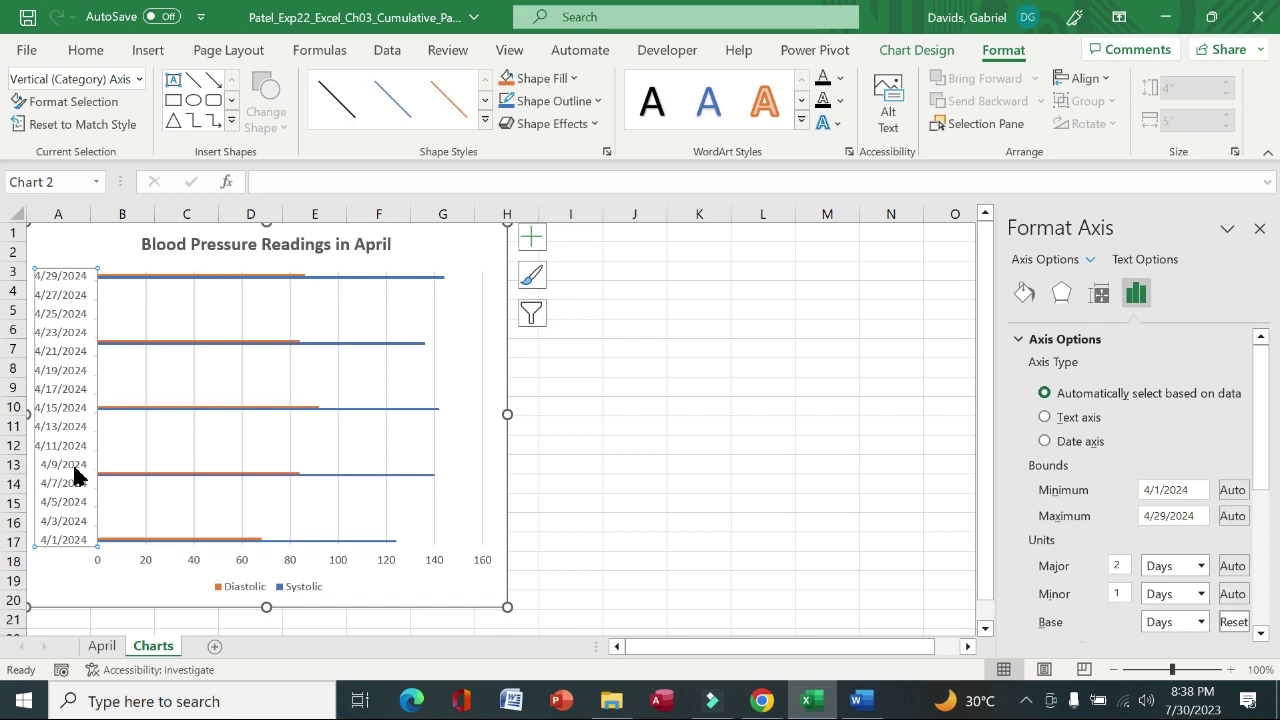
Step: Read the rest of step 6 in Word, and in Excel set the chart's vertical category axis type to Text axis
left_click(856, 701)
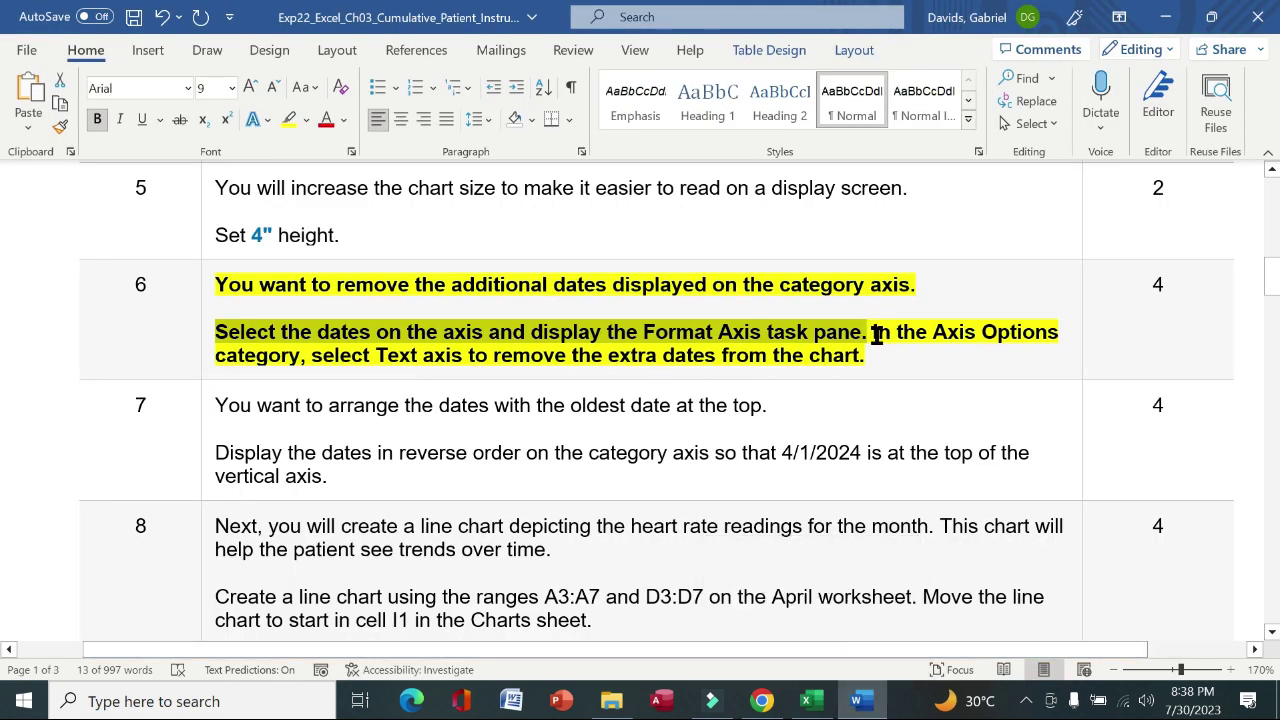
mouse_move(876, 335)
left_mouse_down()
mouse_move(1037, 323)
mouse_move(729, 349)
mouse_move(386, 337)
mouse_move(380, 360)
mouse_move(866, 356)
left_mouse_up()
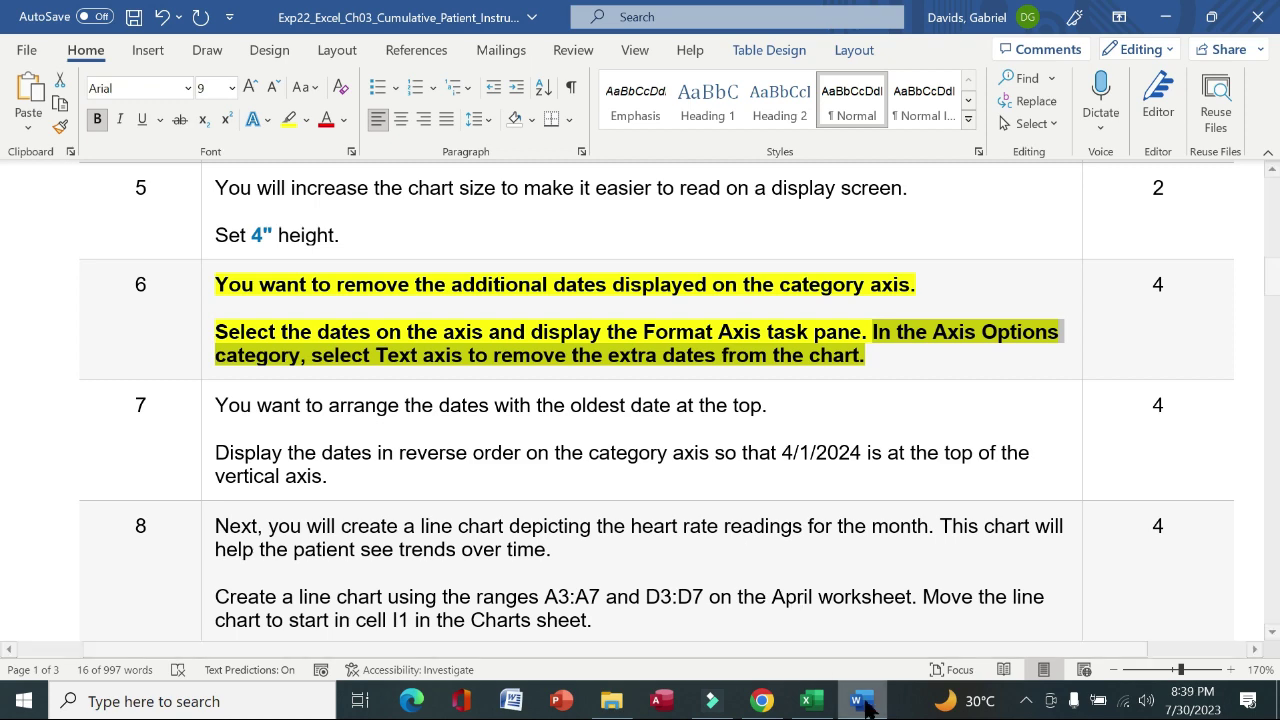
left_click(806, 700)
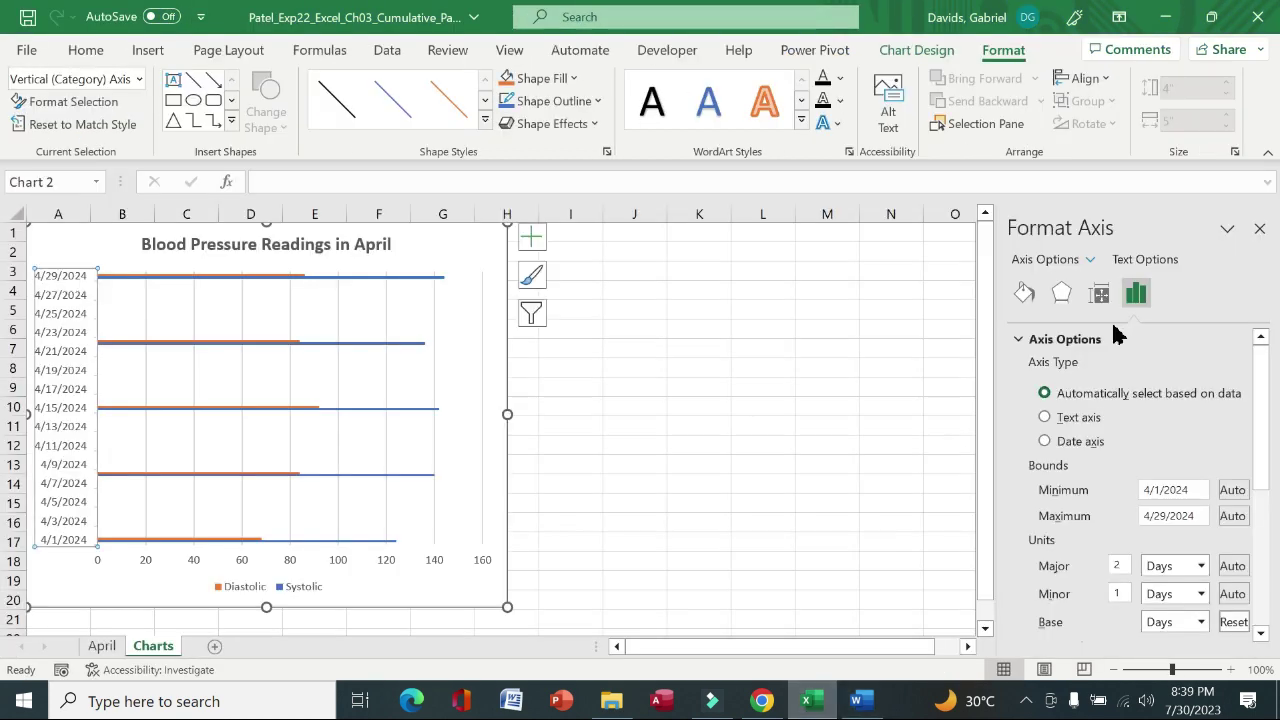
left_click(1045, 418)
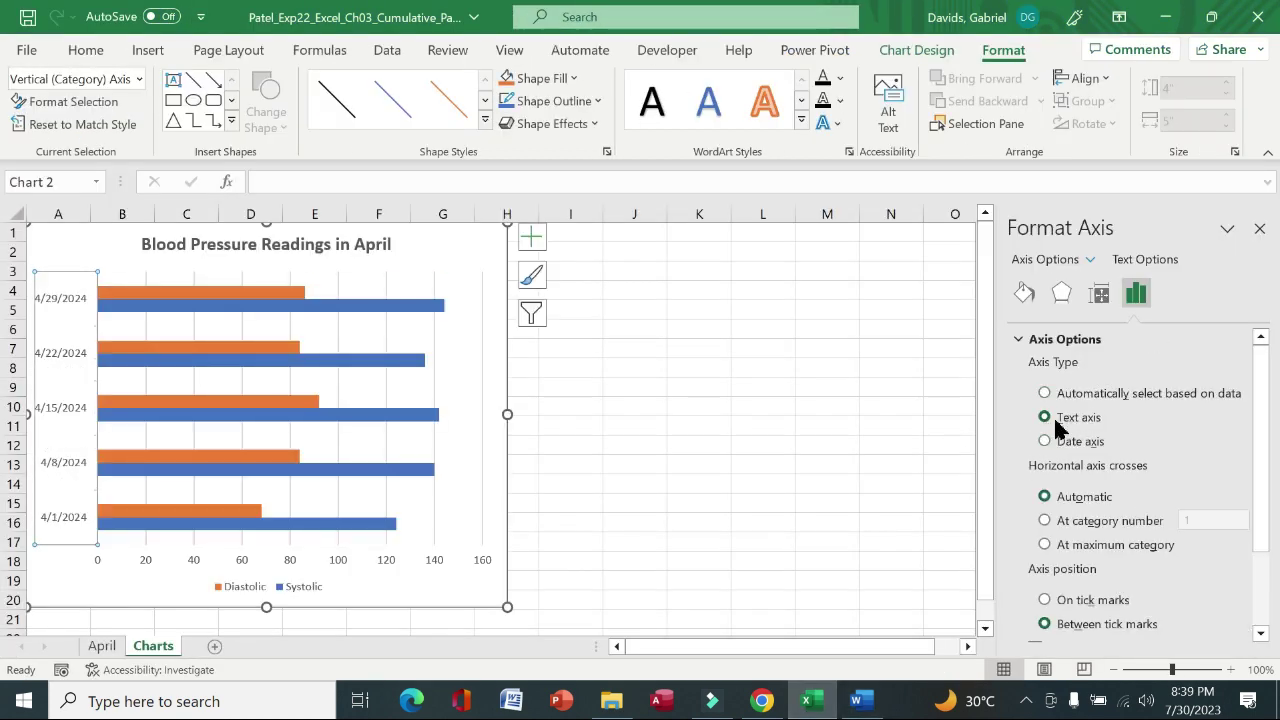
Step: Return to the Word instructions and remove both the bold and the yellow highlight from the step 6 text
left_click(856, 700)
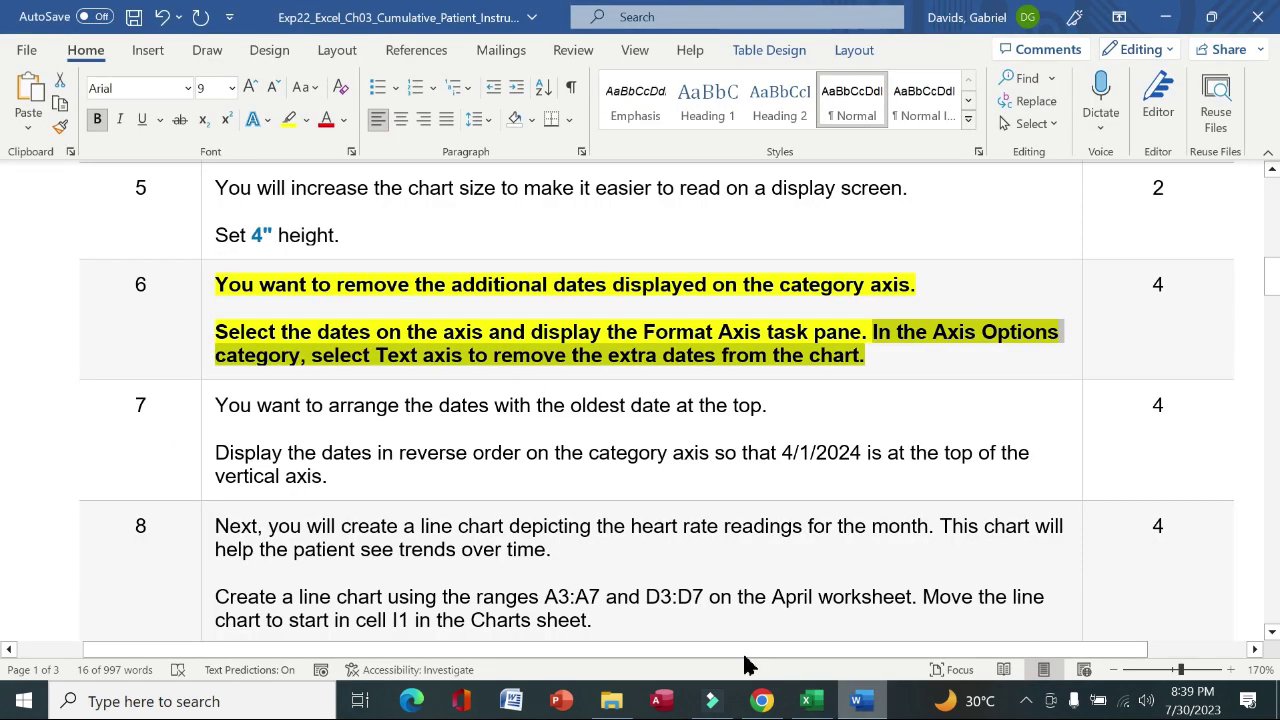
left_click(210, 322)
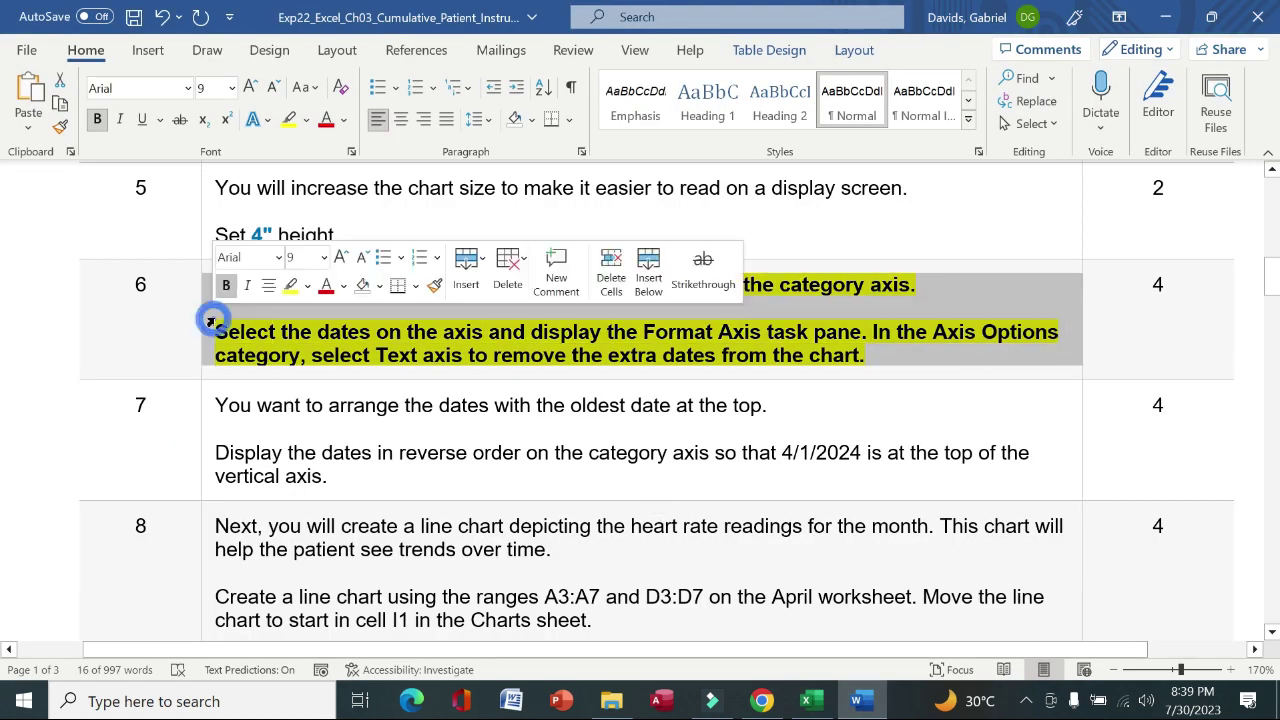
left_click(226, 286)
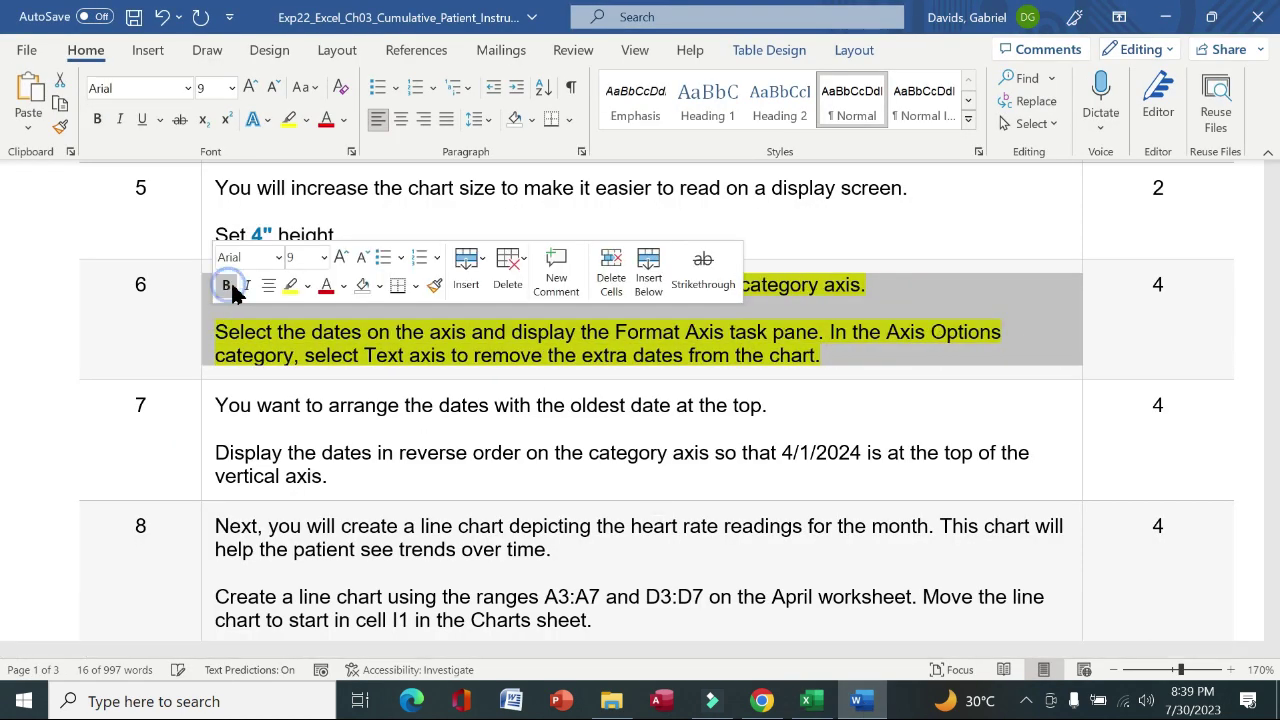
left_click(289, 287)
Step: Make the step 7 text bold with a yellow highlight and read its instruction about the order of the dates
left_click(209, 431)
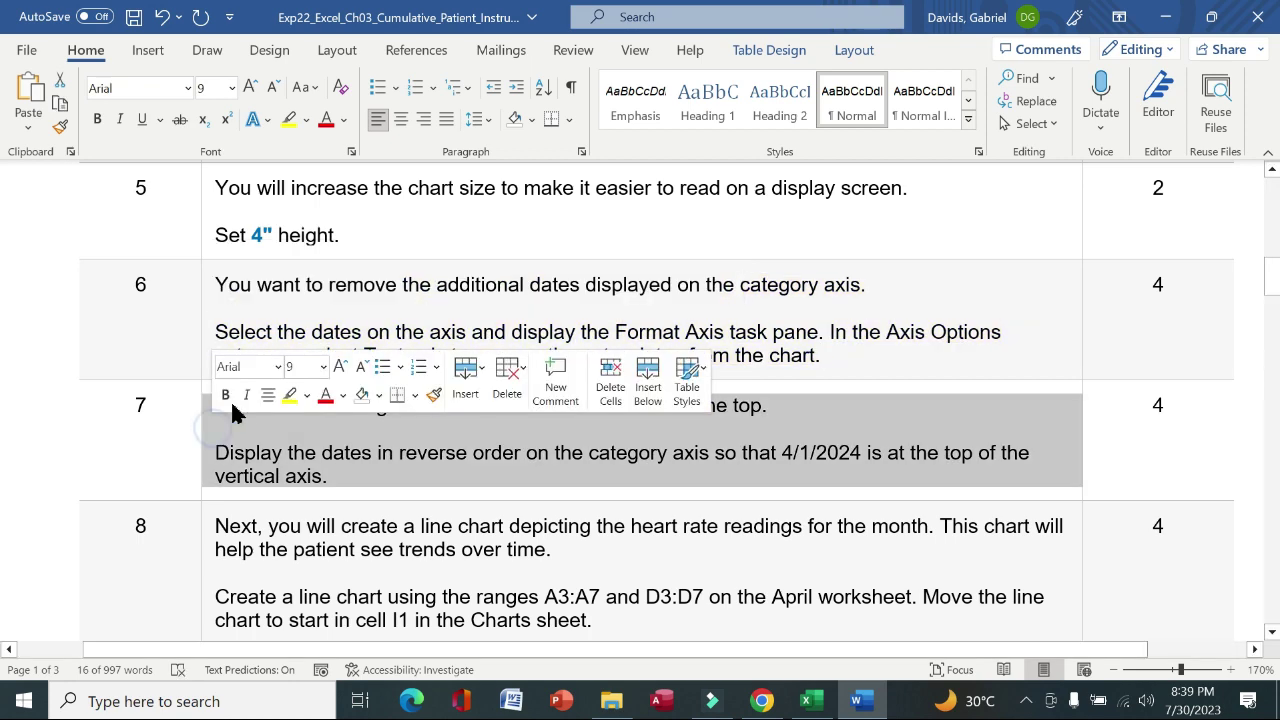
left_click(226, 397)
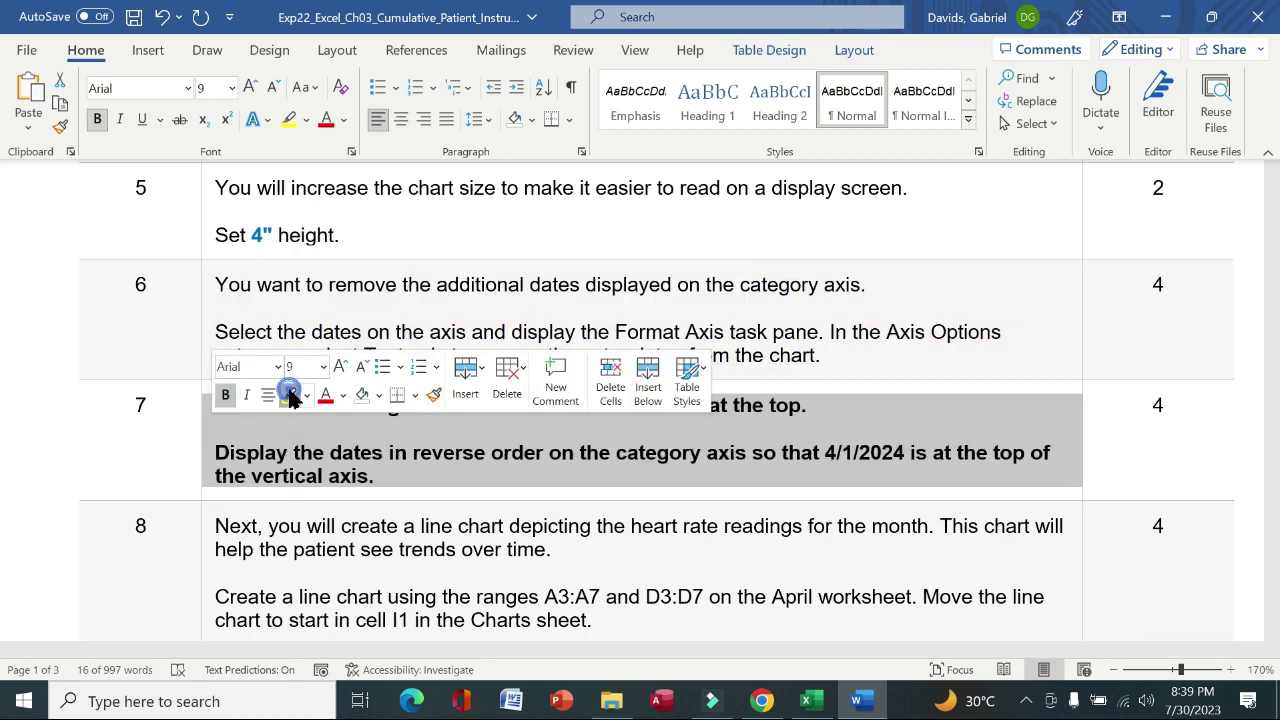
left_click(291, 397)
left_click(163, 414)
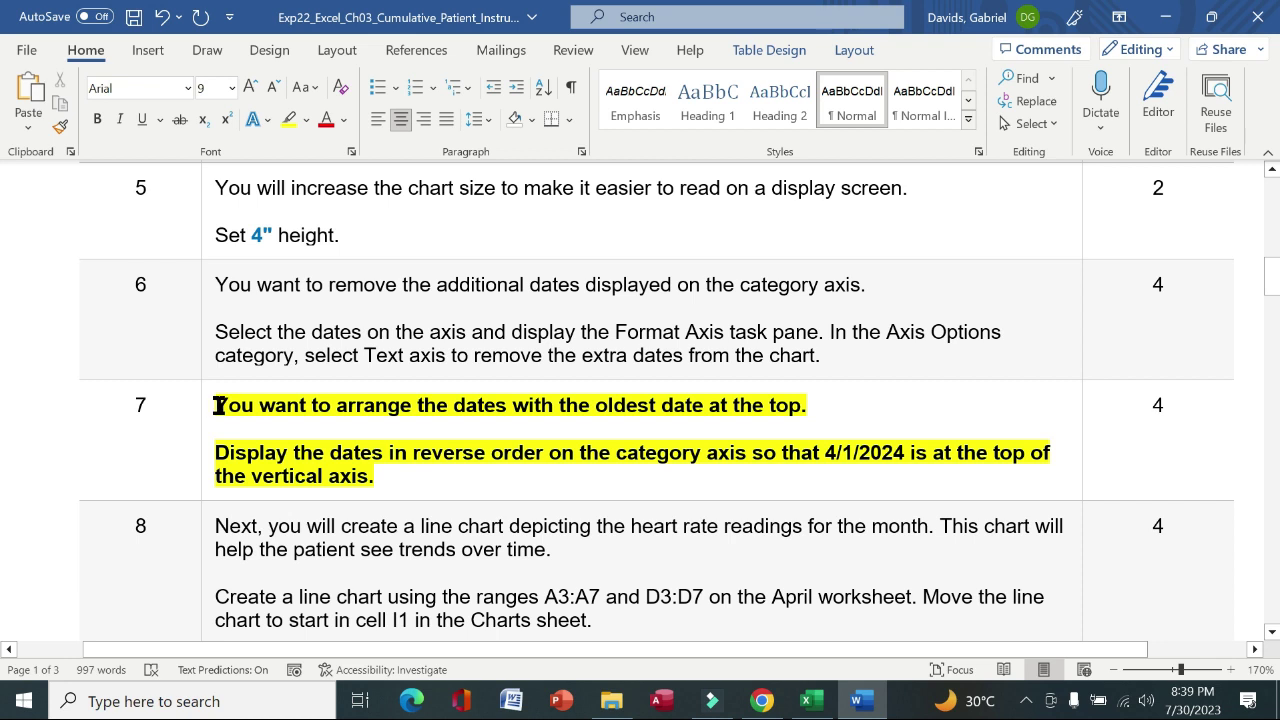
left_click_drag(219, 405, 825, 400)
left_click_drag(233, 452, 1084, 470)
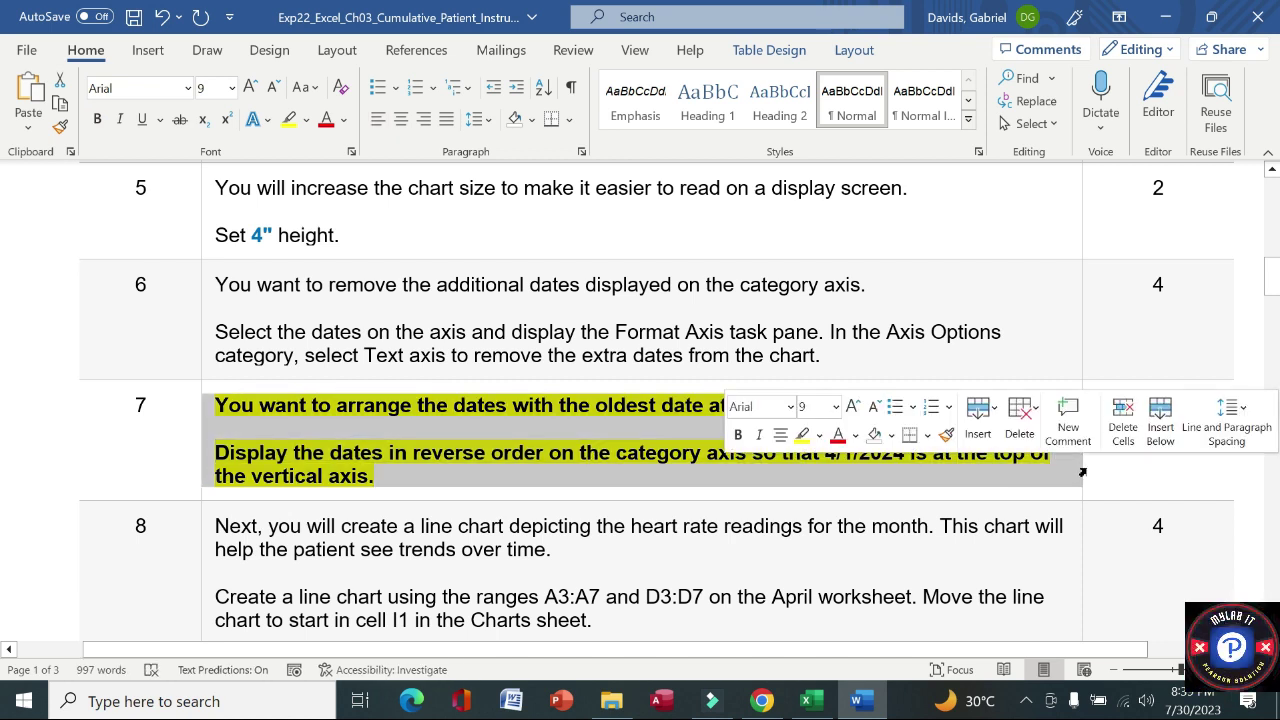
left_click(1082, 472)
left_click_drag(397, 474, 229, 451)
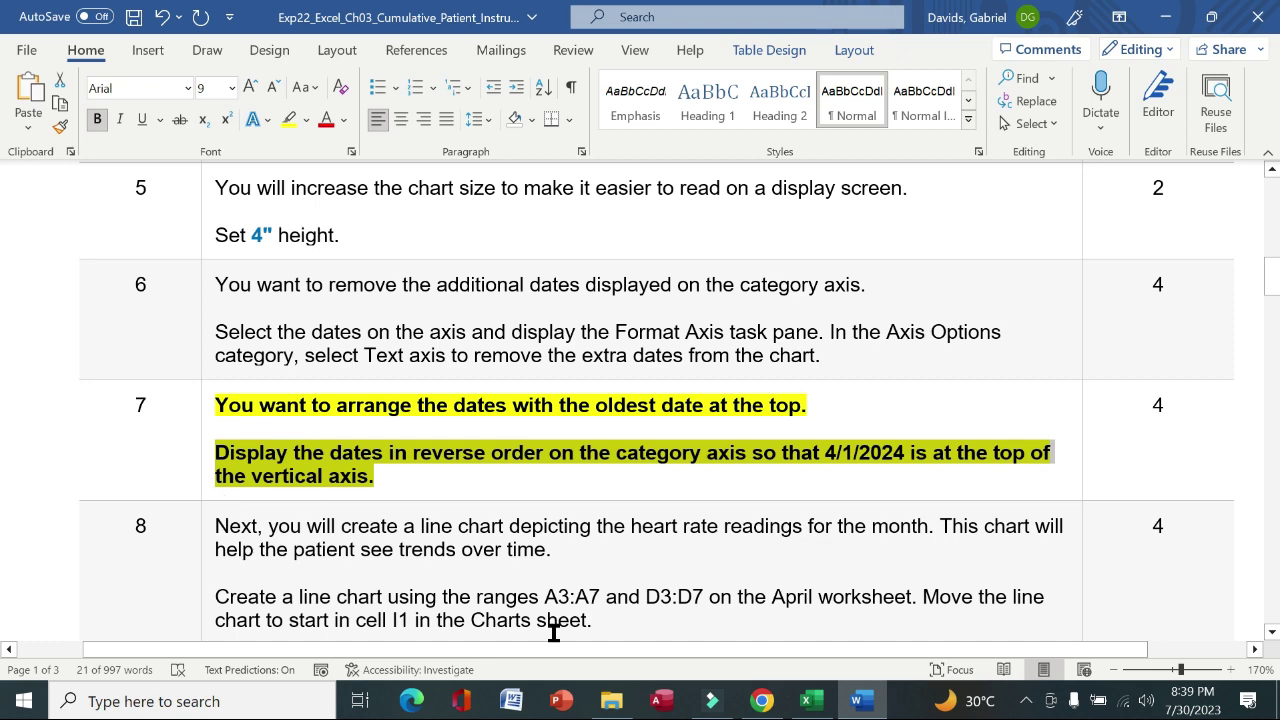
Step: Switch to Excel and display the vertical axis dates with Categories in reverse order
left_click(806, 701)
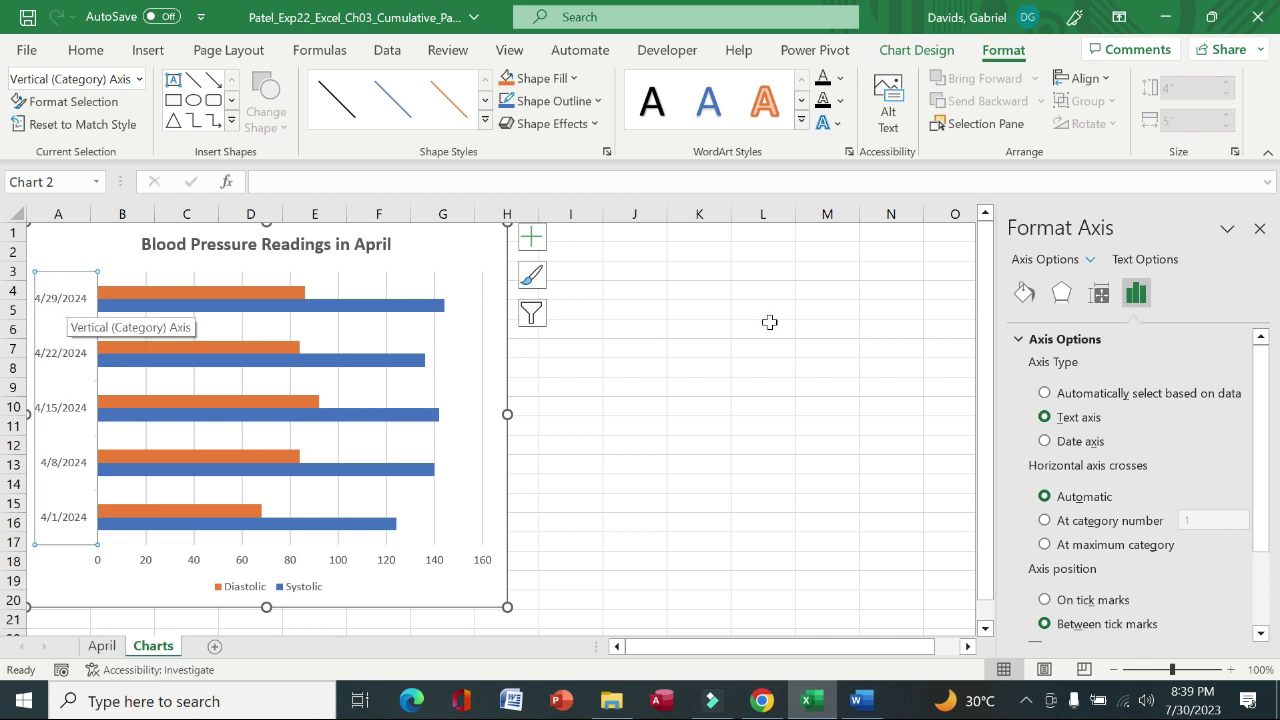
left_click_drag(1272, 430, 1266, 537)
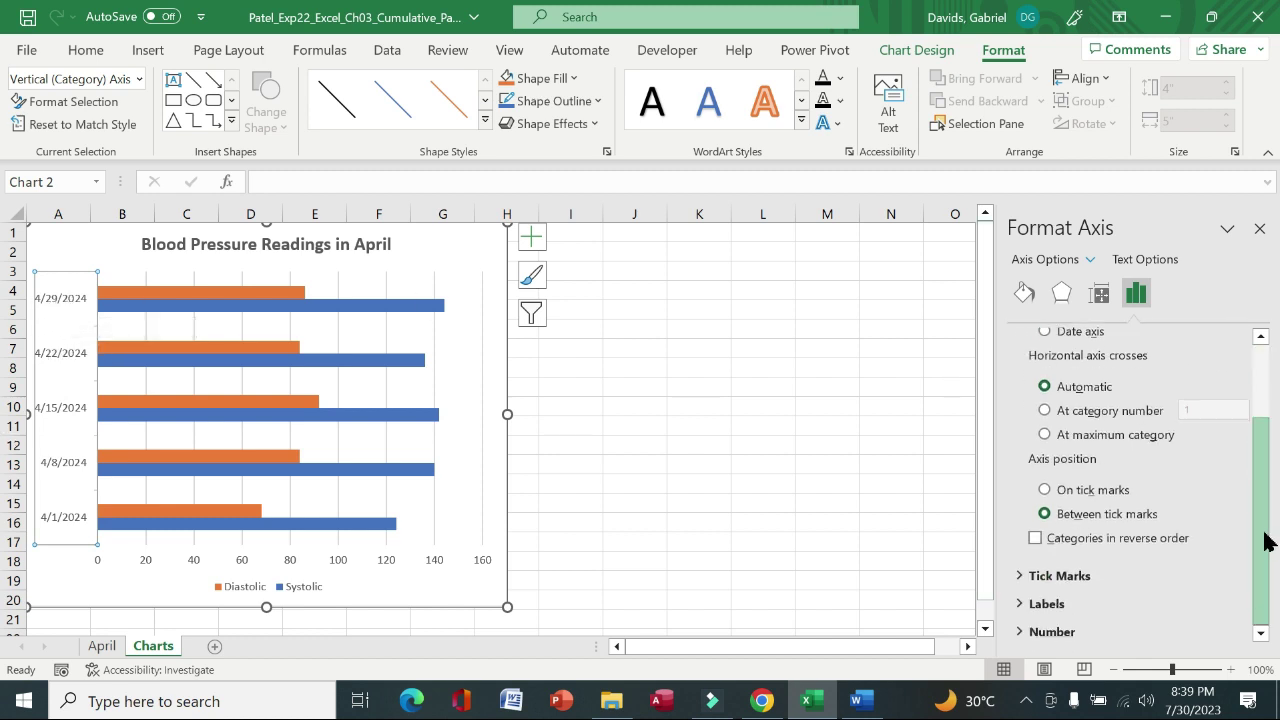
left_click(1036, 538)
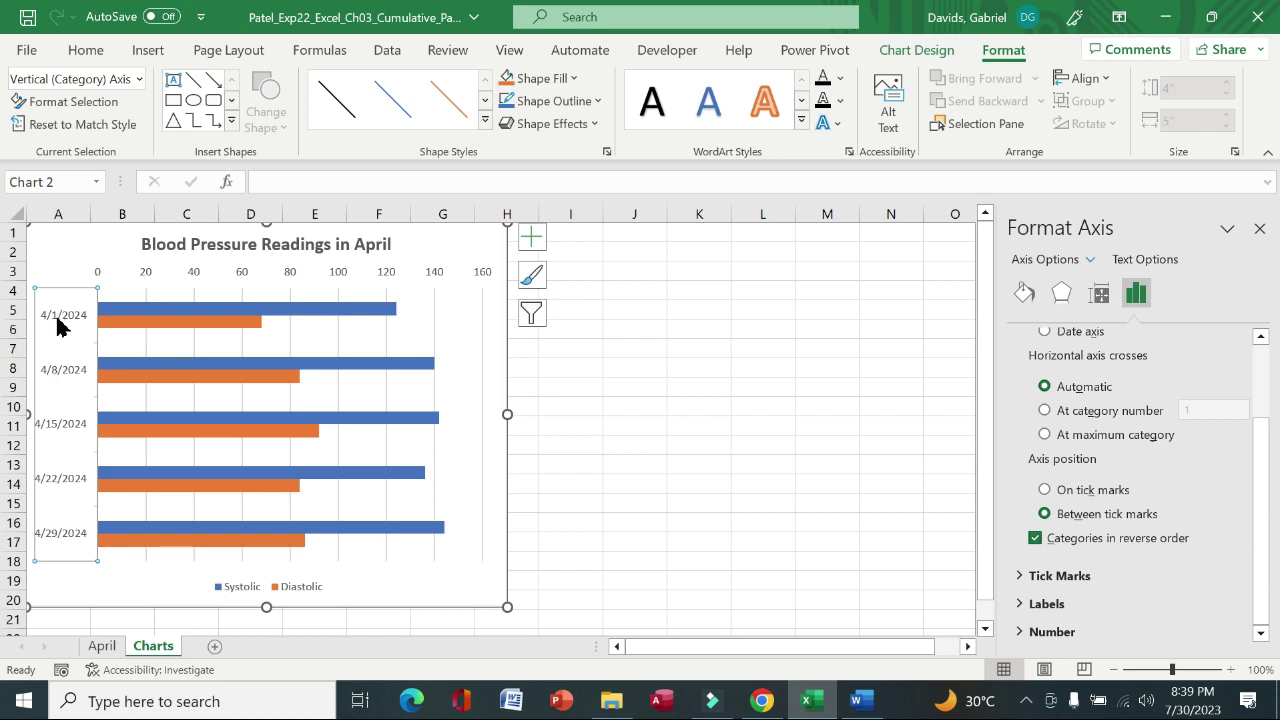
Step: Switch to the Word instructions and remove the bold and yellow highlight from the step 7 text
left_click(856, 701)
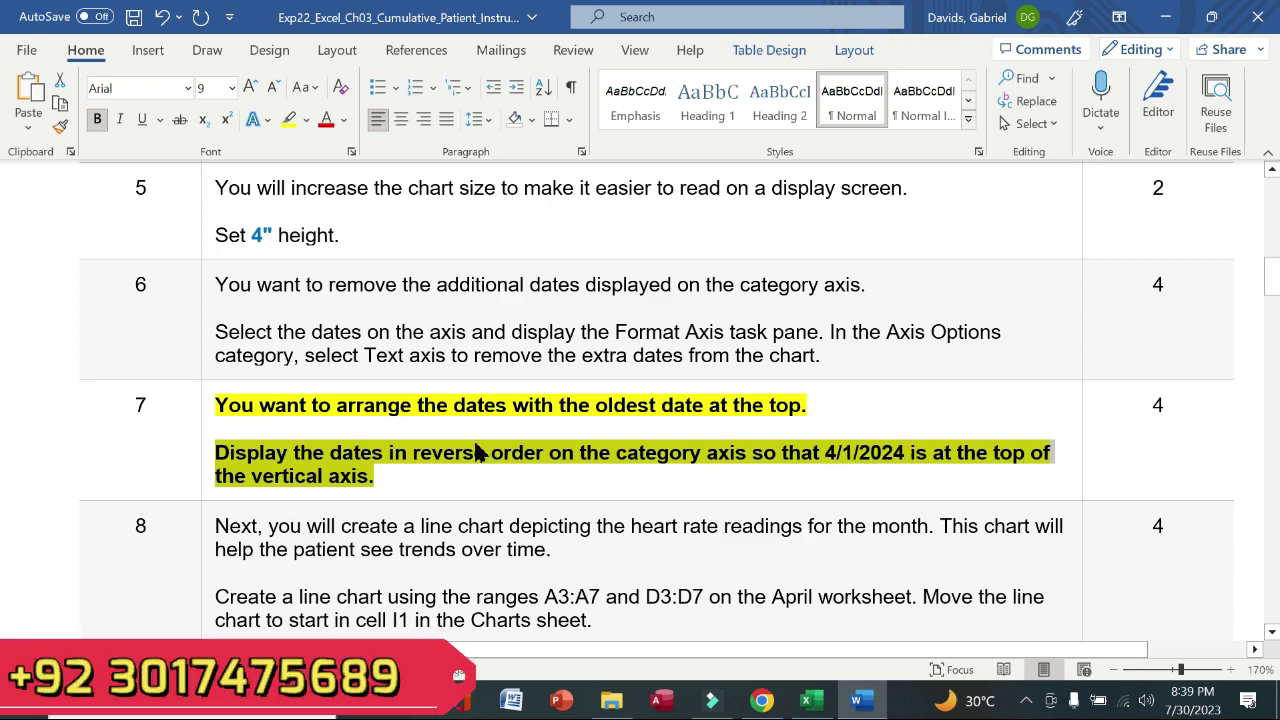
left_click(201, 453)
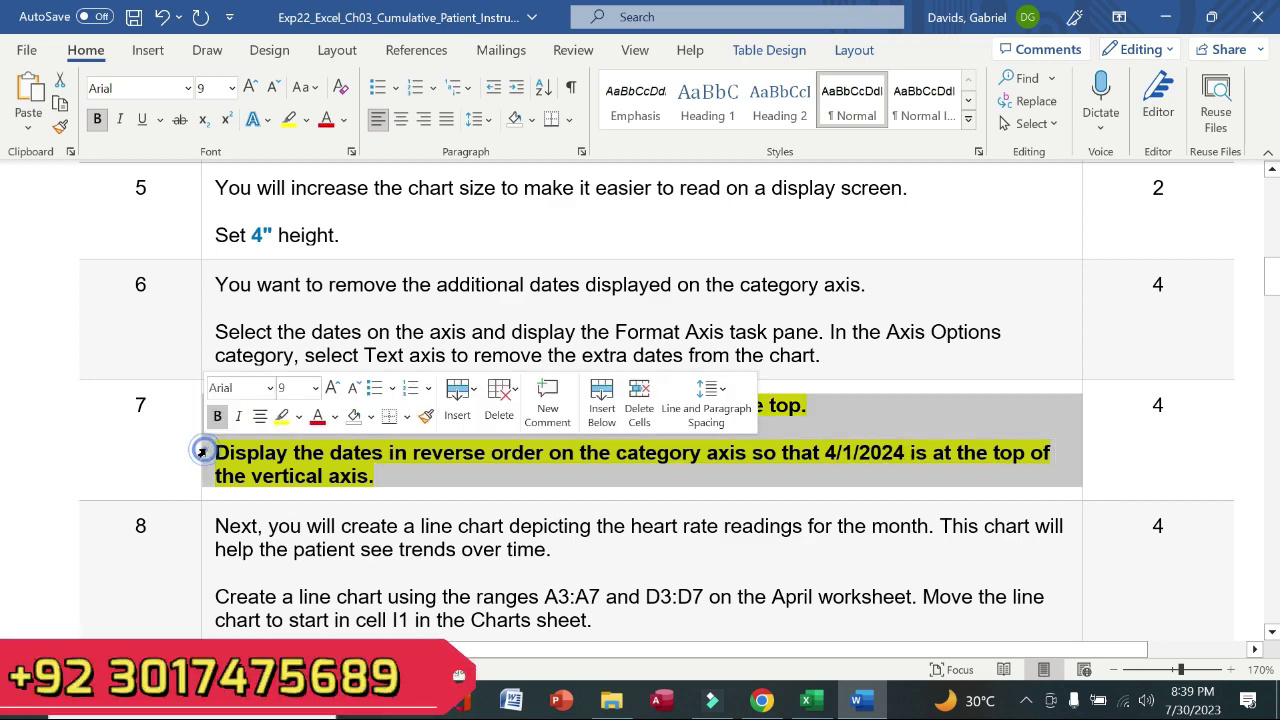
left_click(217, 416)
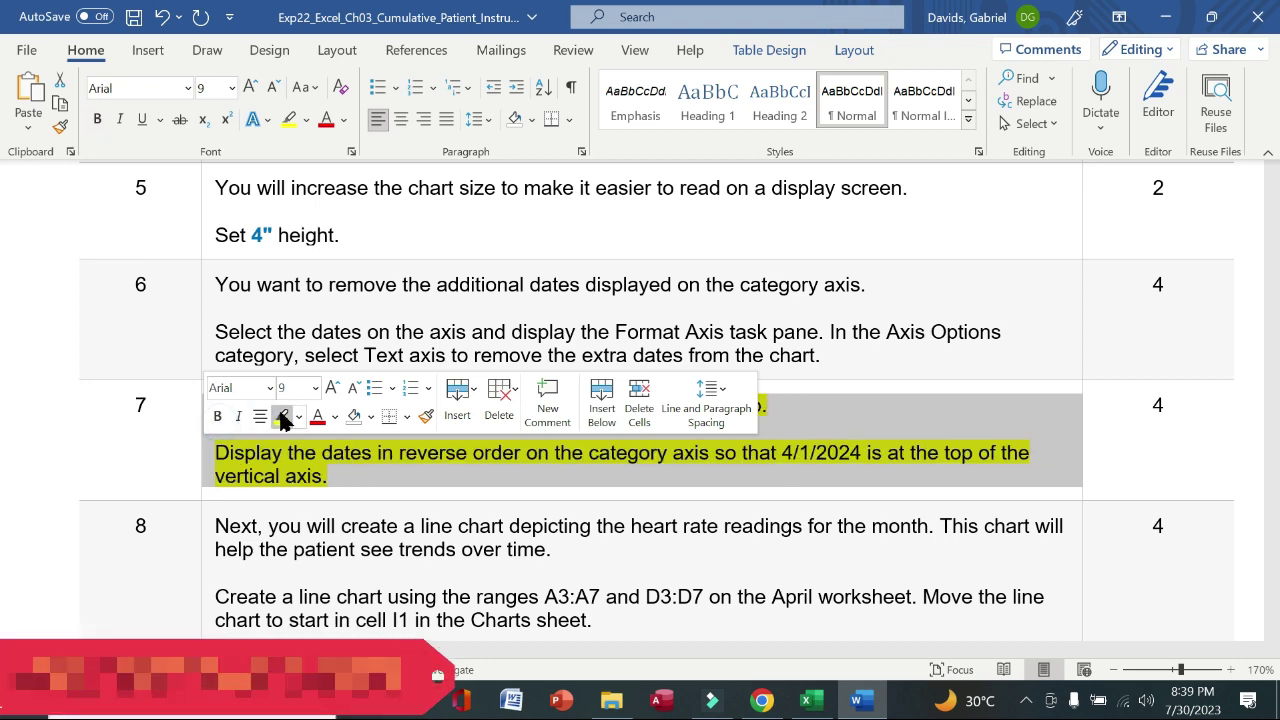
left_click(282, 417)
Step: Make the step 8 text bold with a yellow highlight and read its instruction about creating a line chart
left_click_drag(1274, 277, 1274, 307)
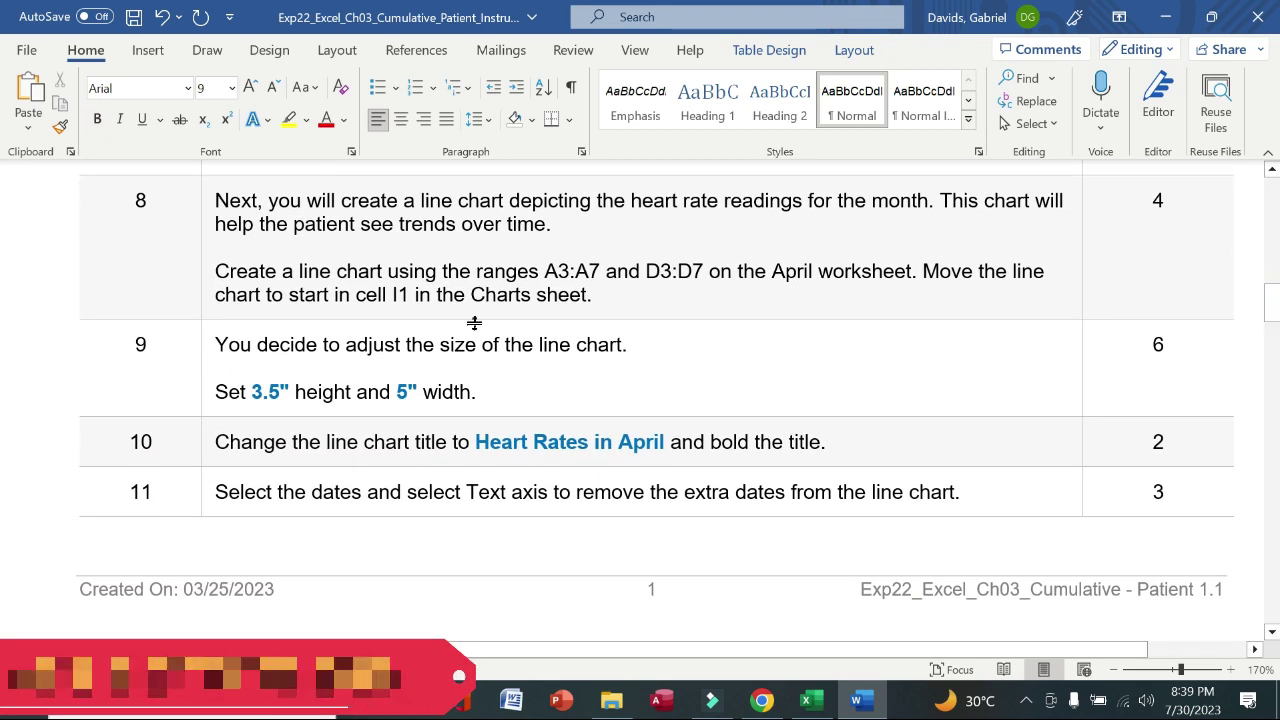
left_click(204, 232)
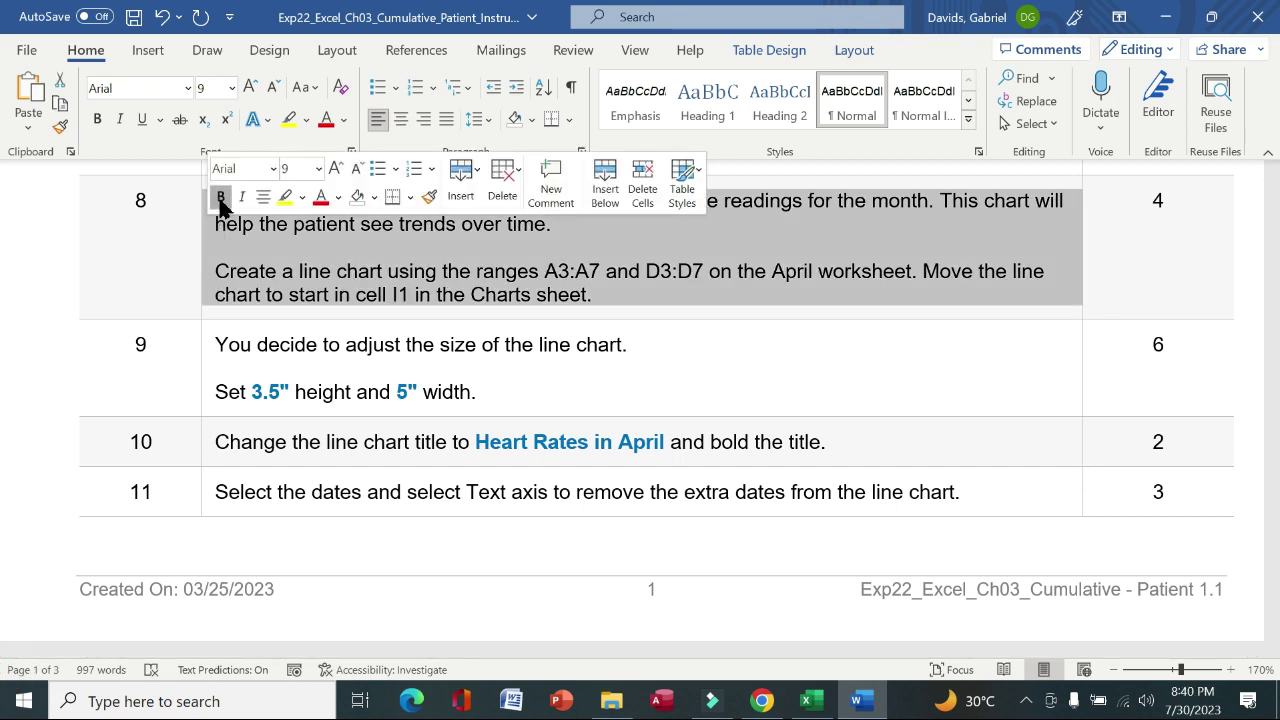
left_click(221, 196)
left_click(284, 200)
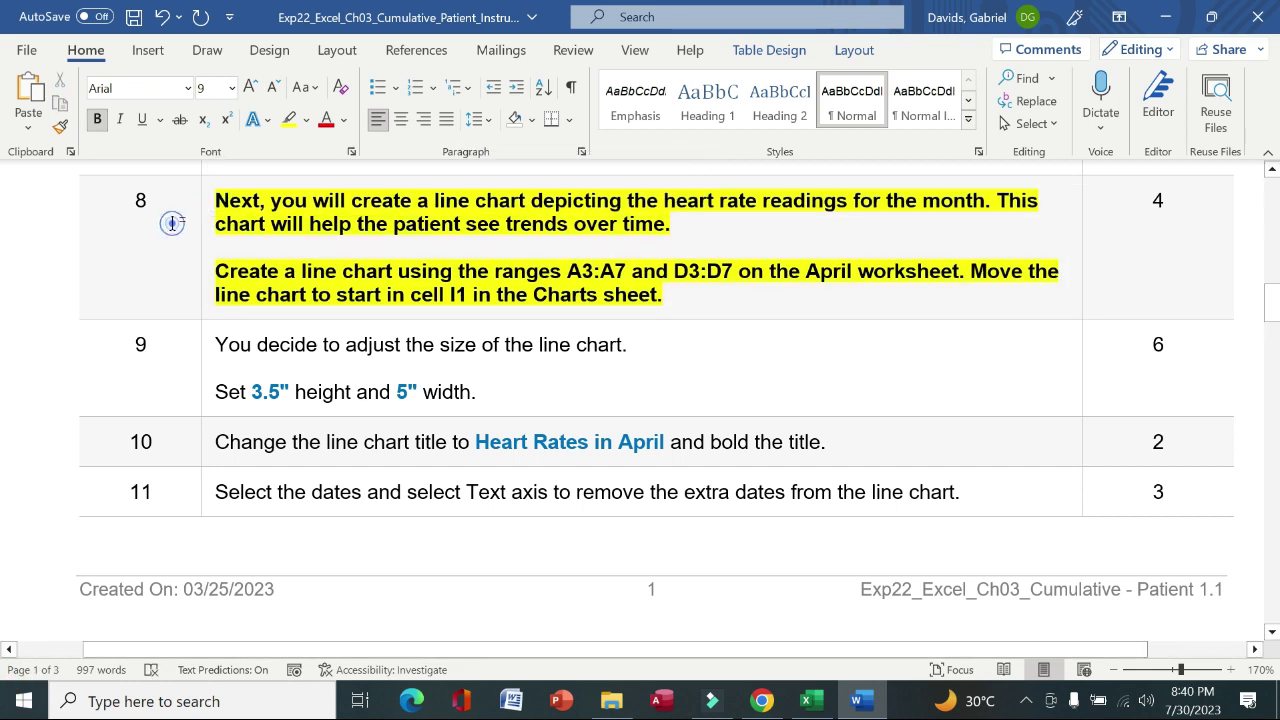
left_click_drag(220, 200, 685, 224)
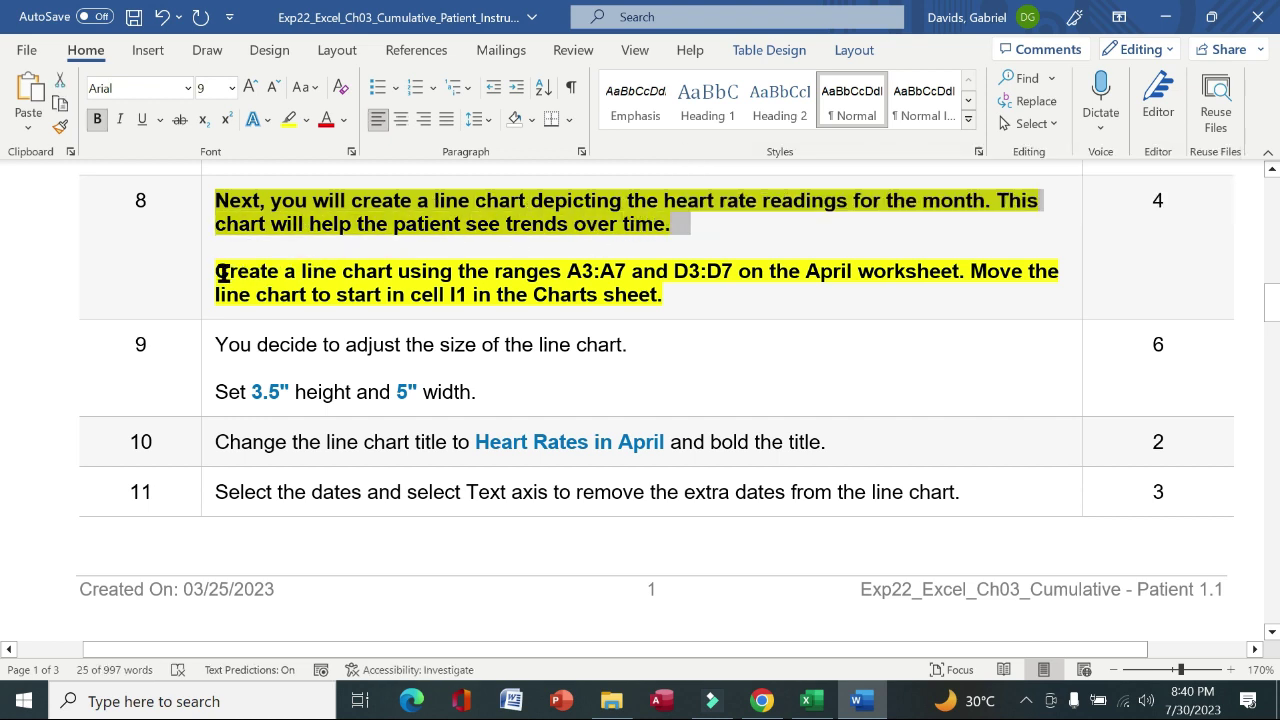
left_click_drag(219, 272, 966, 272)
left_click(609, 260)
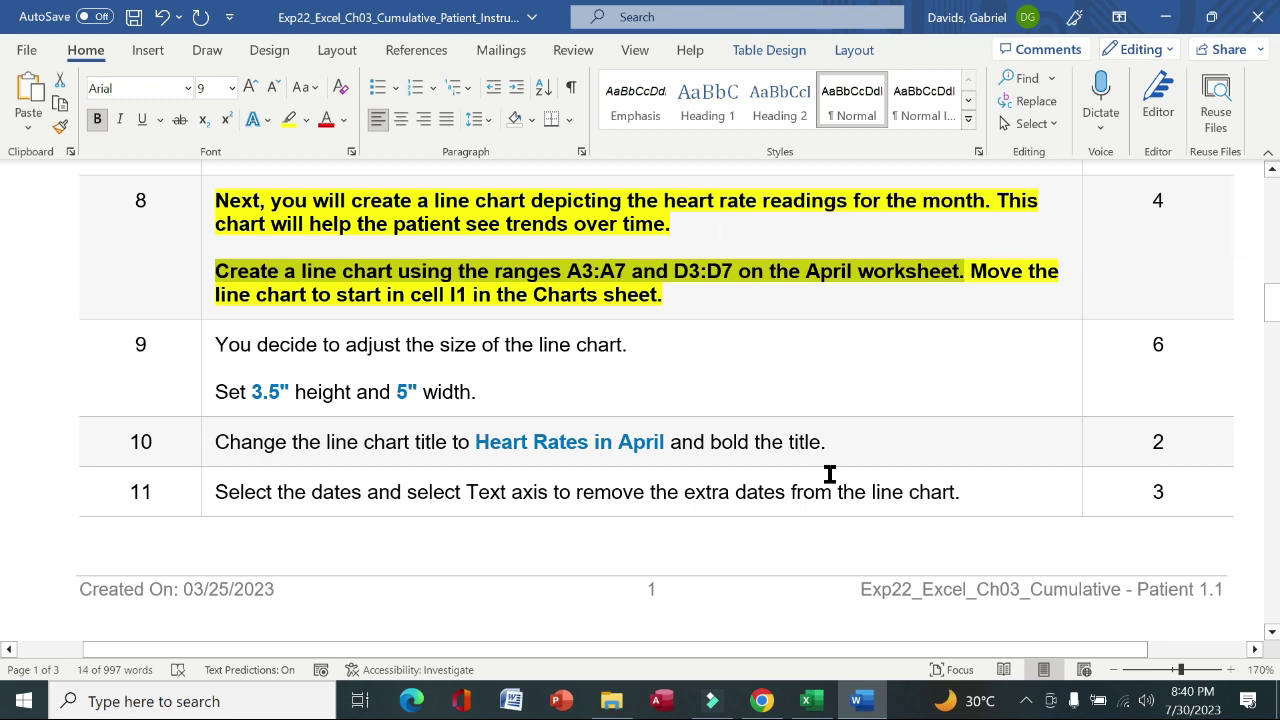
Step: In Excel, insert a line chart from the ranges A3:A7 and D3:D7 on the April sheet, checking the ranges against the Word instructions
left_click(810, 703)
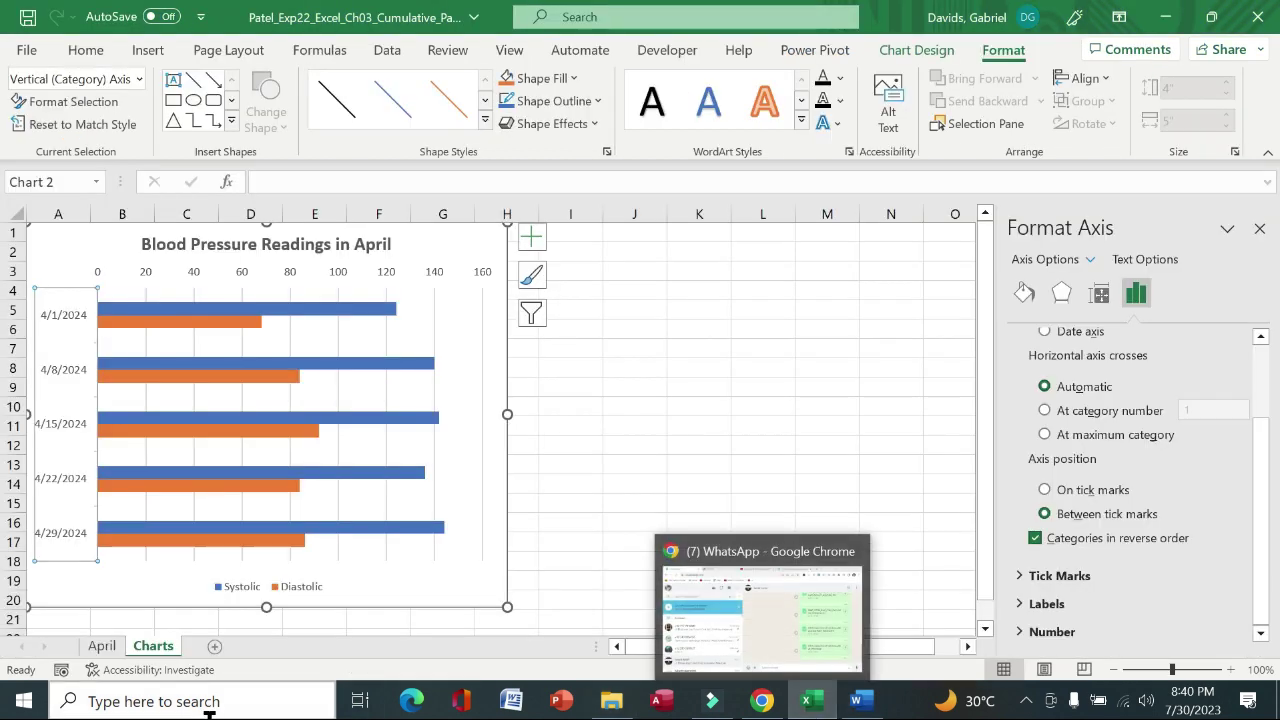
left_click(100, 647)
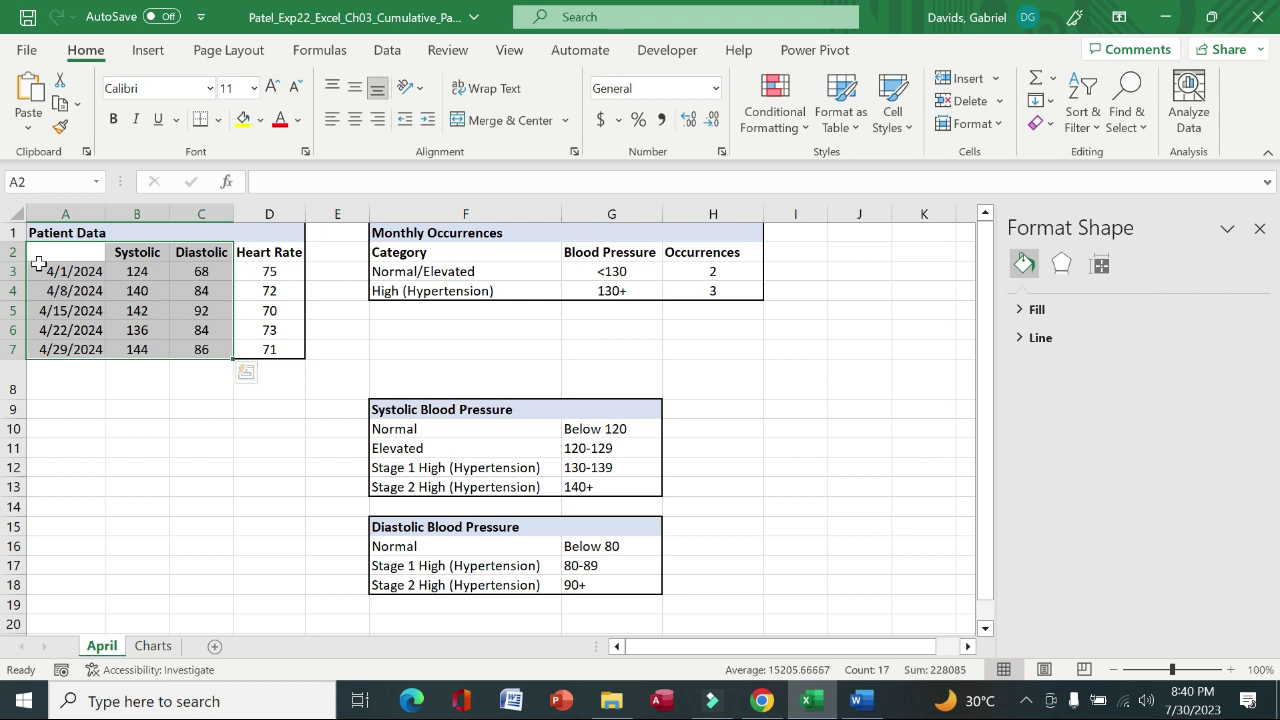
left_click_drag(62, 271, 88, 350)
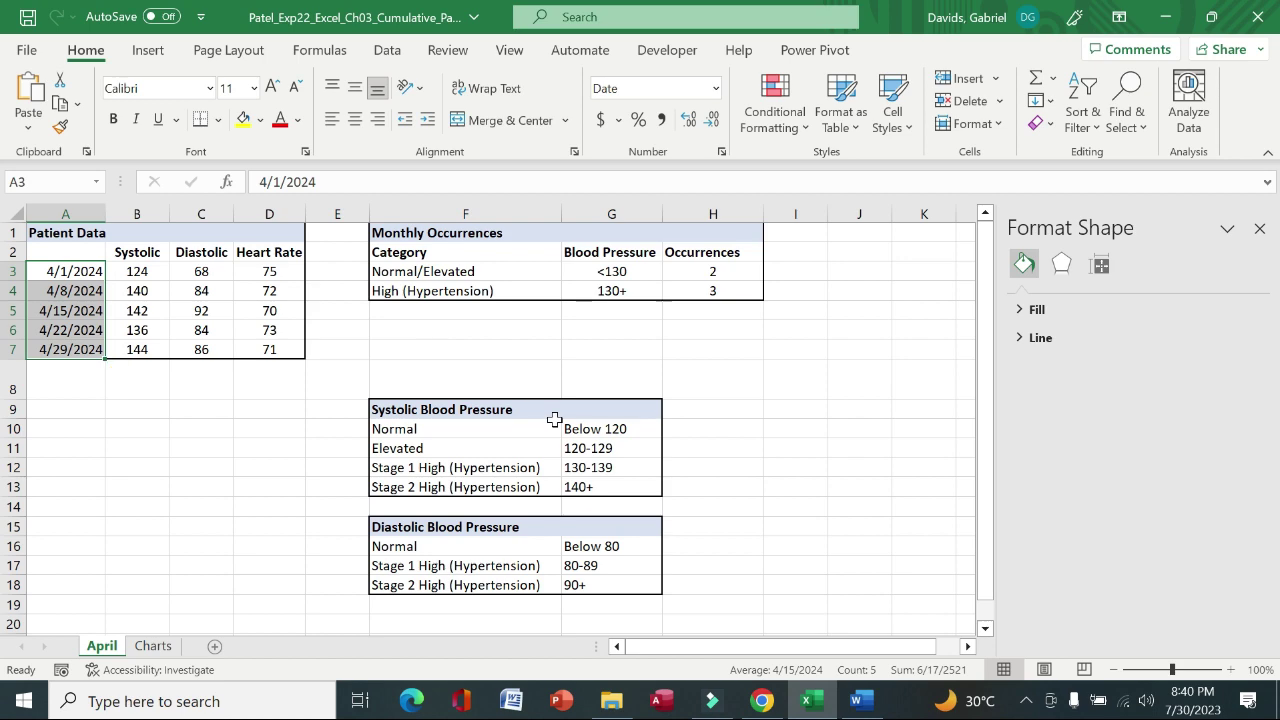
left_click(860, 696)
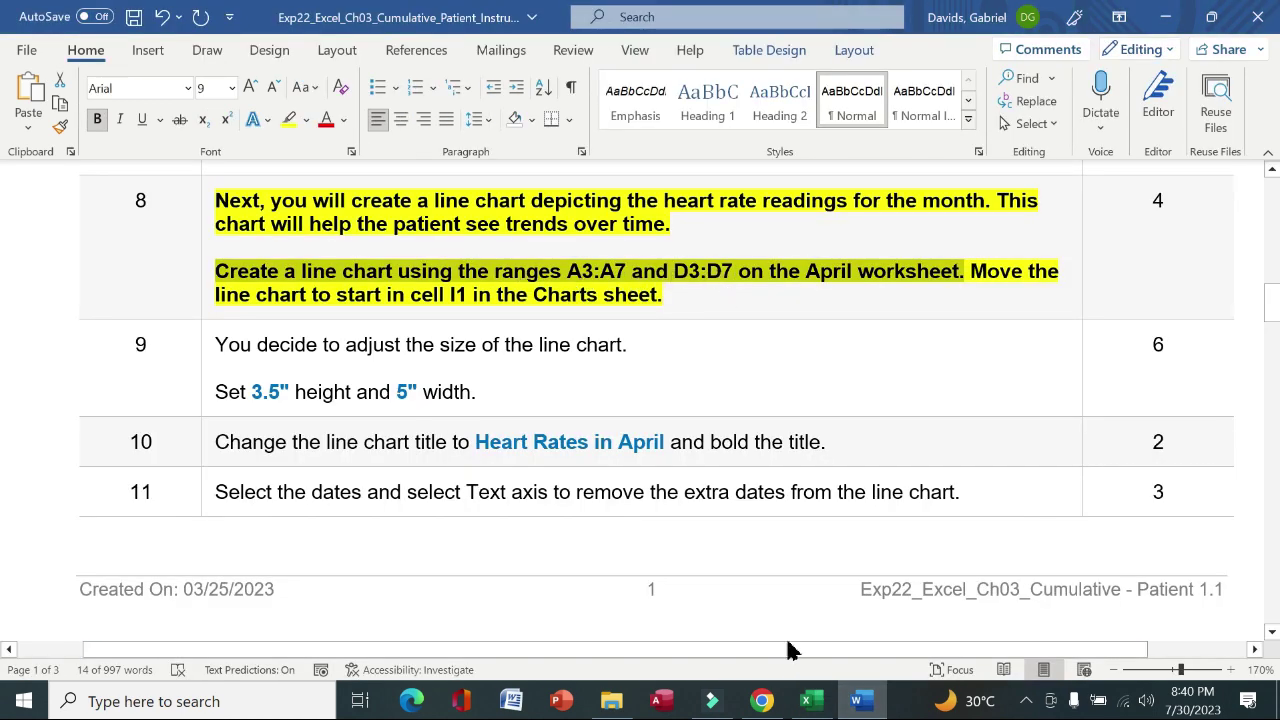
left_click(806, 700)
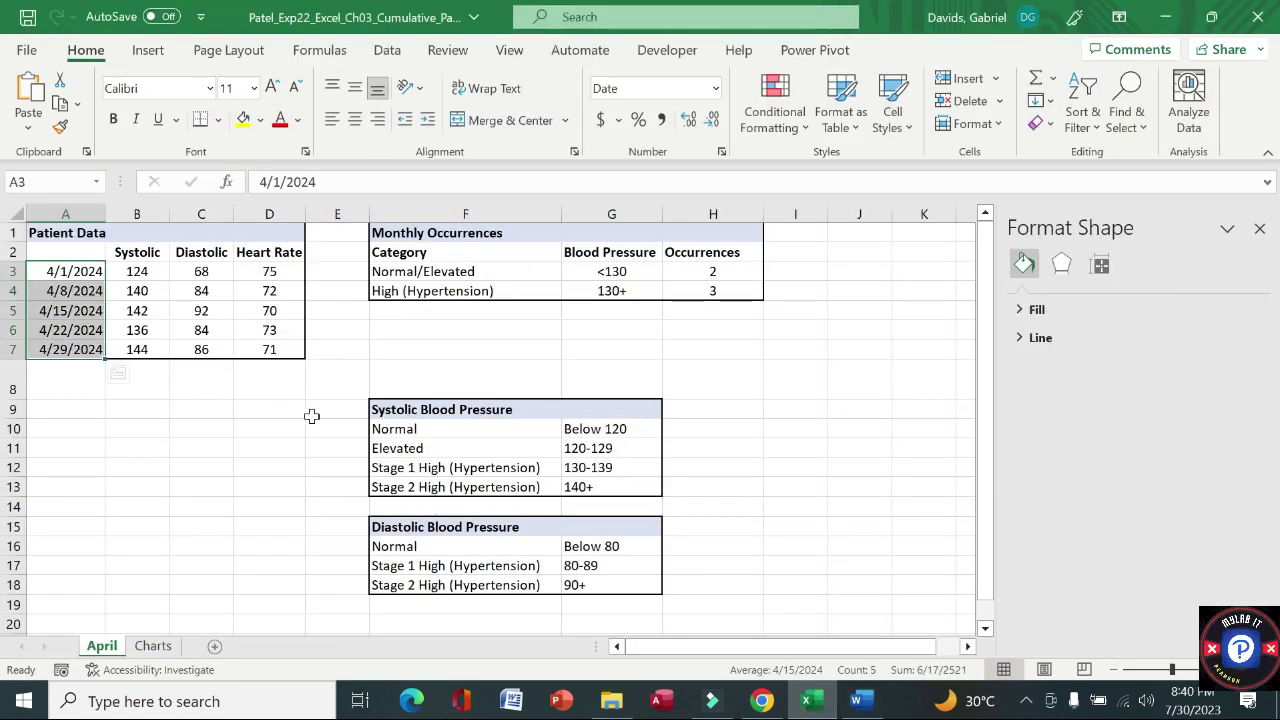
left_click_drag(255, 271, 263, 343)
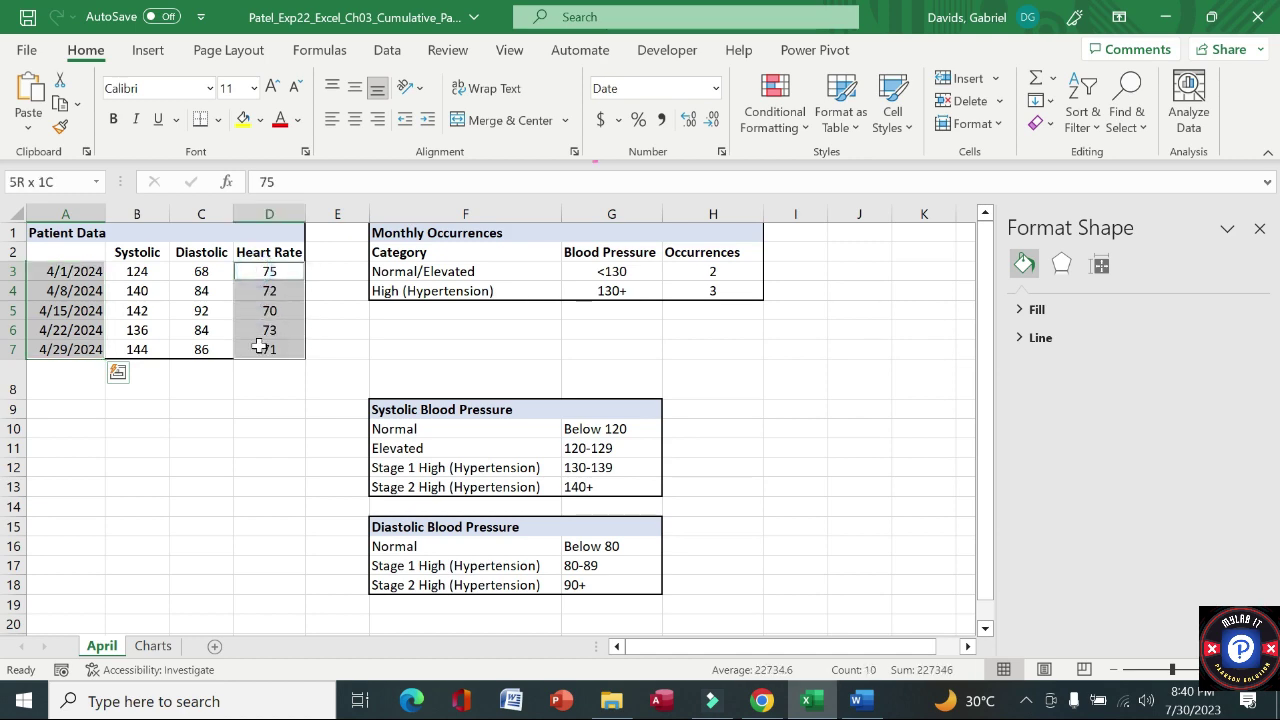
left_click(151, 50)
left_click(449, 124)
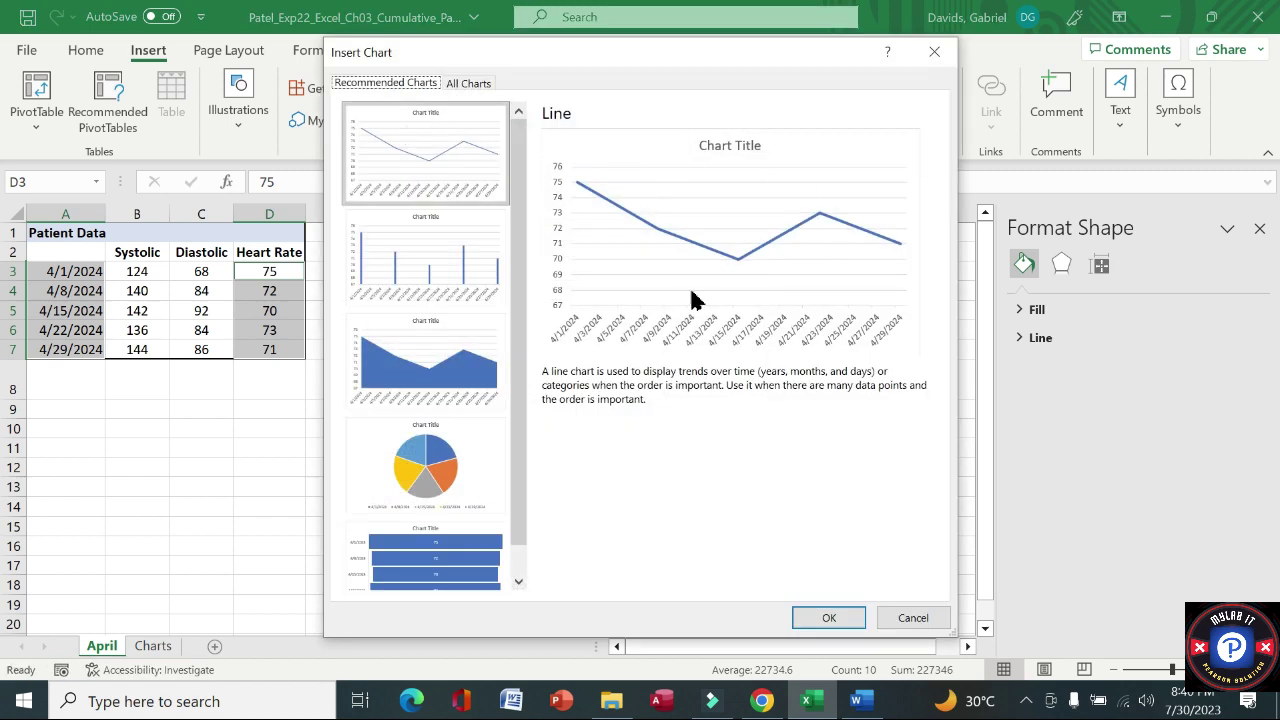
left_click(829, 619)
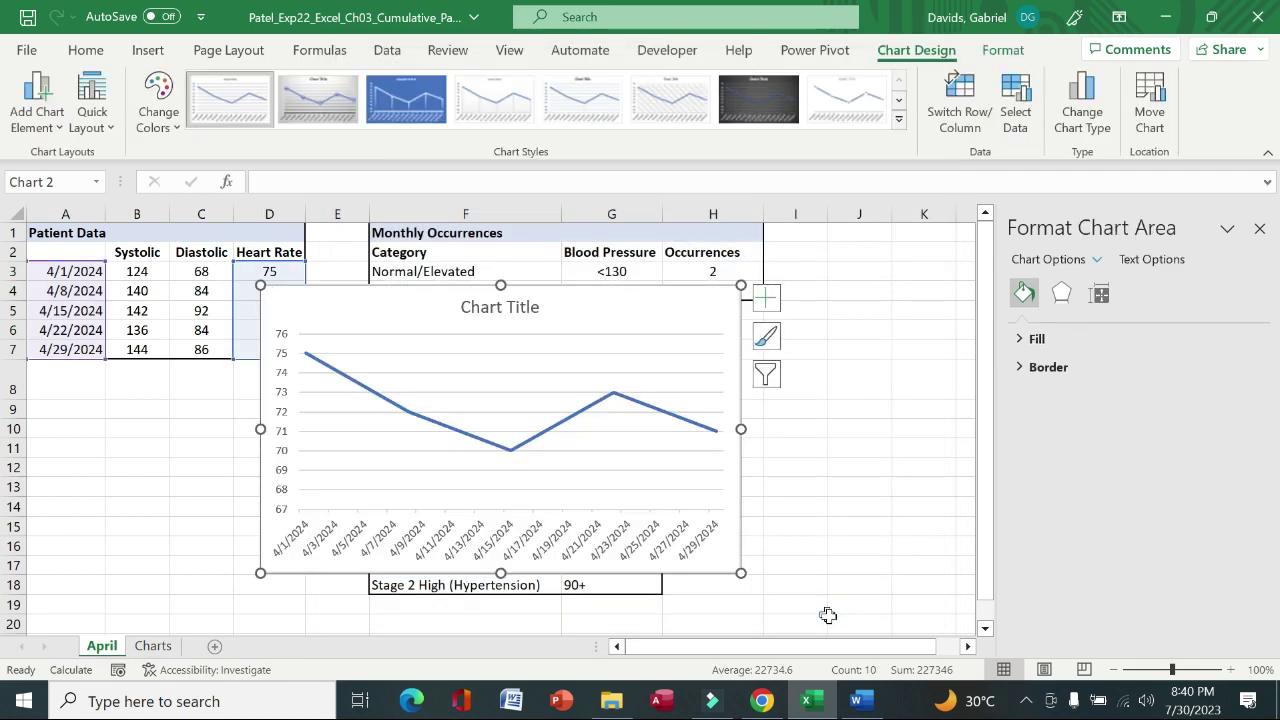
Step: Read the rest of step 8 in Word, and in Excel move the line chart as an object to the Charts sheet
left_click(858, 701)
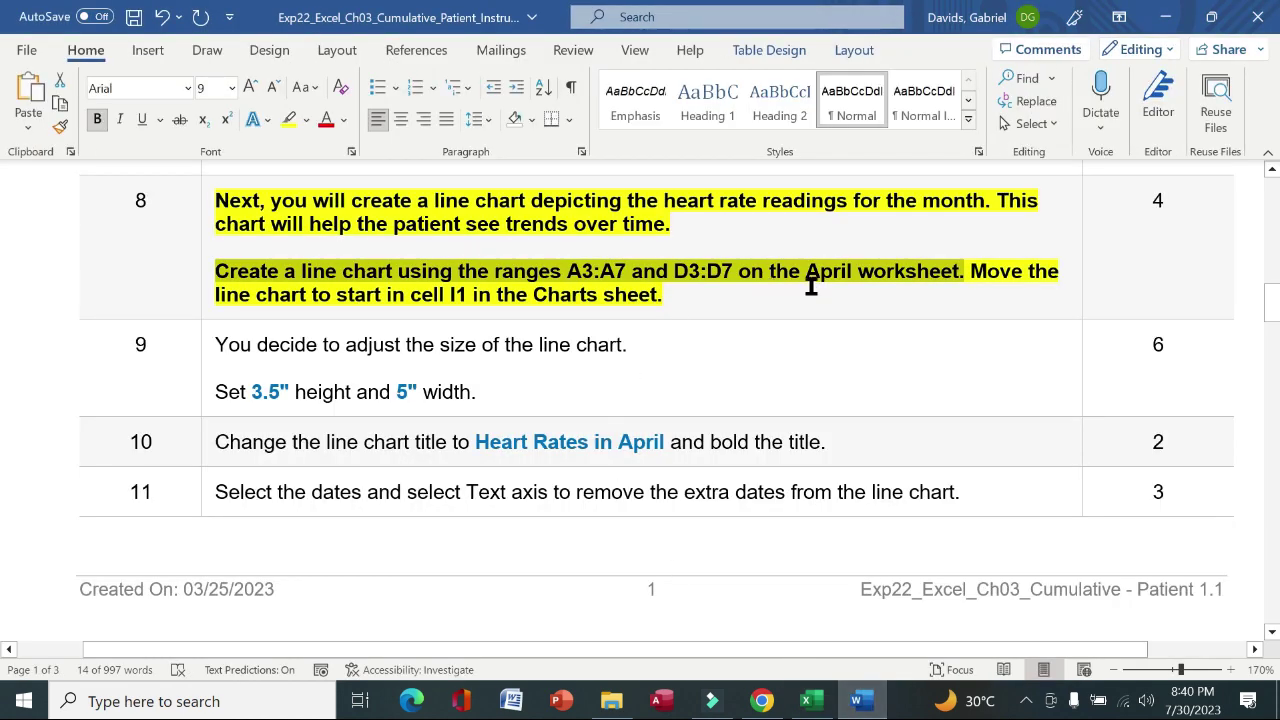
mouse_move(981, 284)
left_mouse_down()
mouse_move(1074, 284)
mouse_move(981, 275)
left_mouse_up()
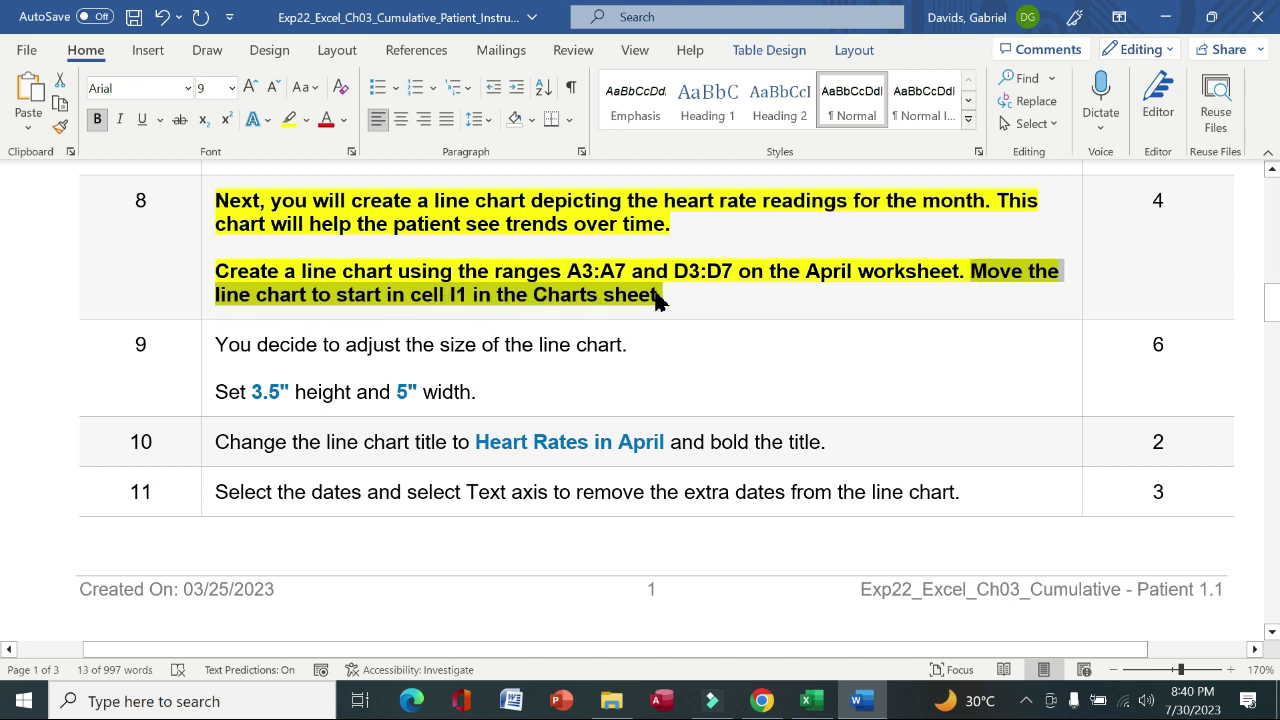
left_click(810, 702)
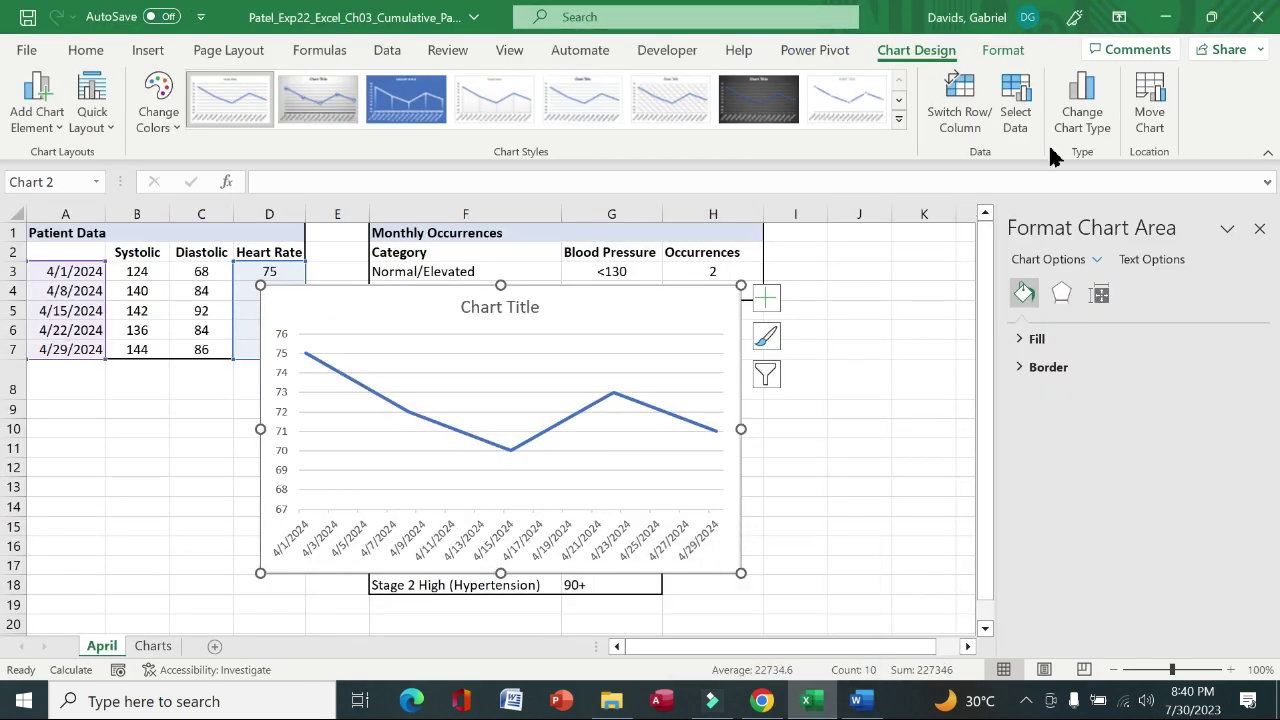
left_click(1143, 118)
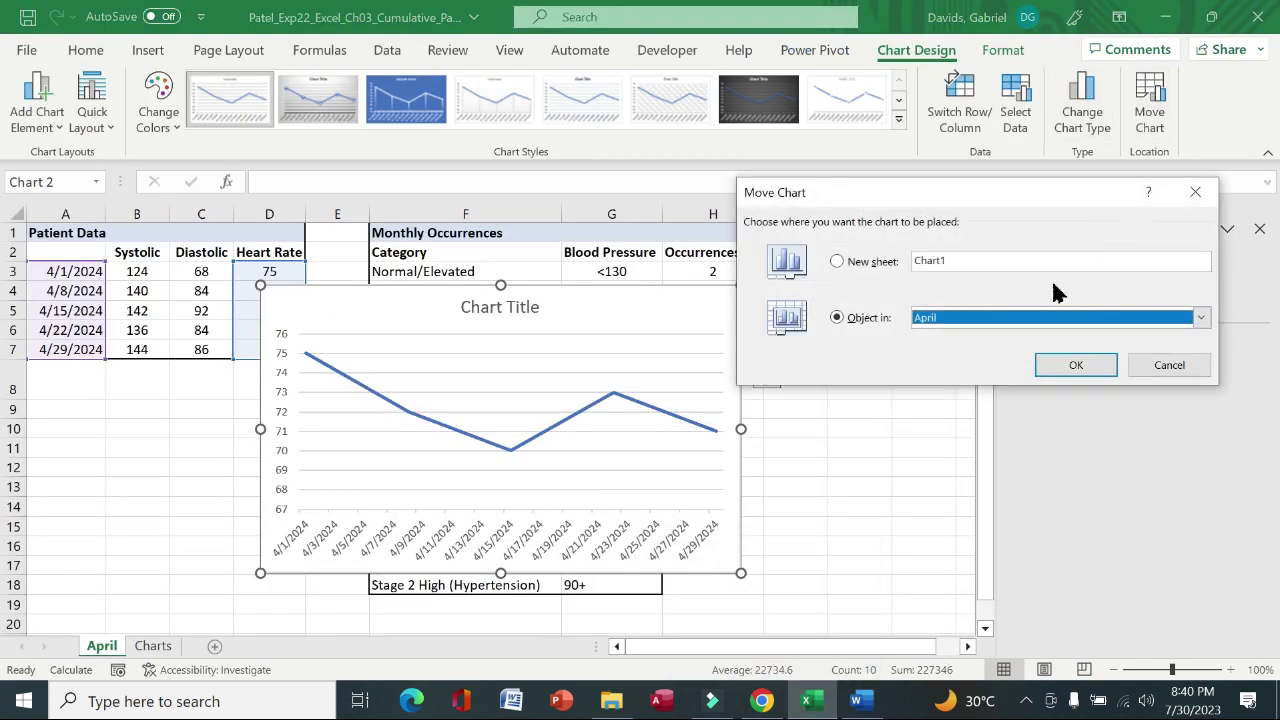
left_click(1201, 318)
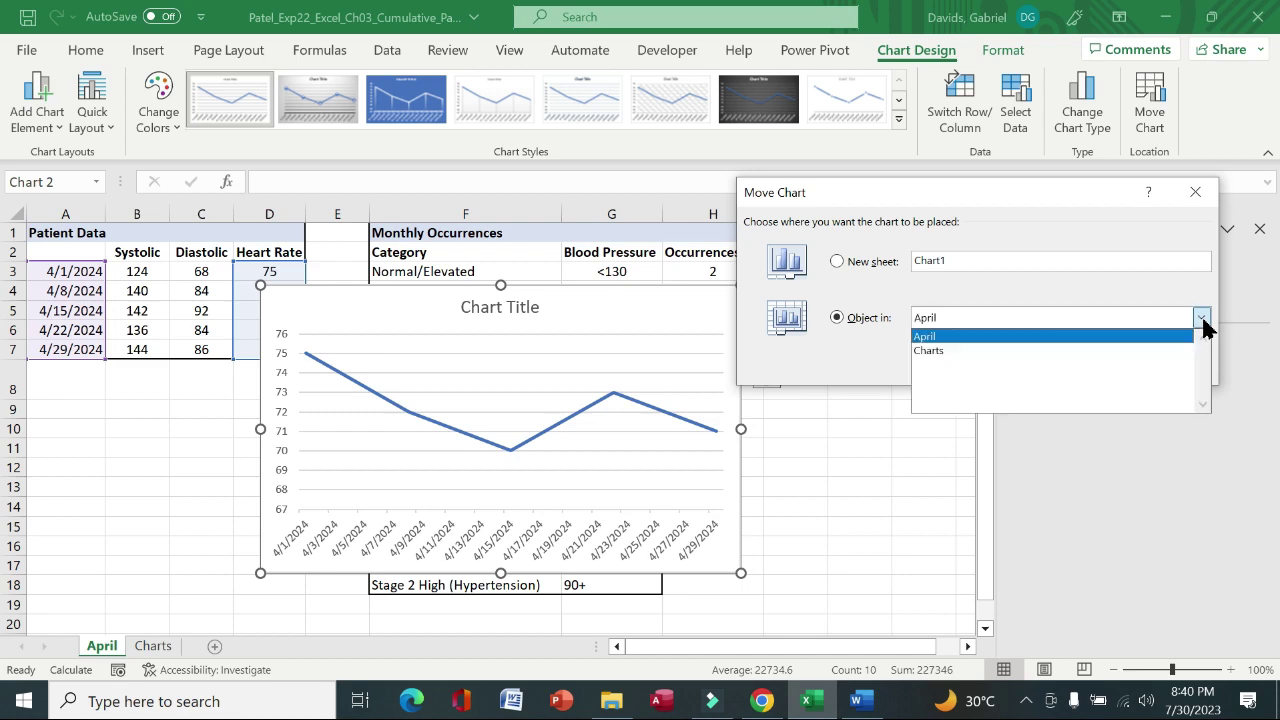
left_click(975, 351)
left_click(1080, 371)
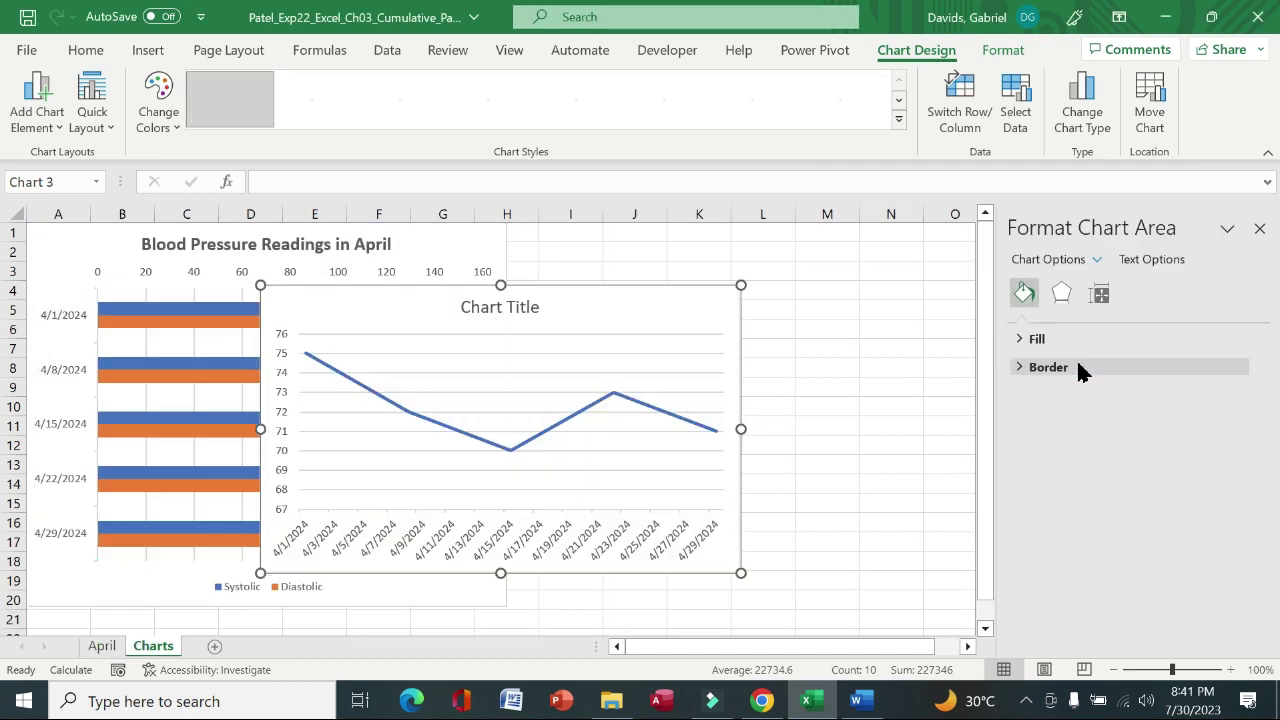
Step: Cut the line chart and paste it at cell I1 of the Charts sheet, rechecking the placement instruction in Word
key("Delete")
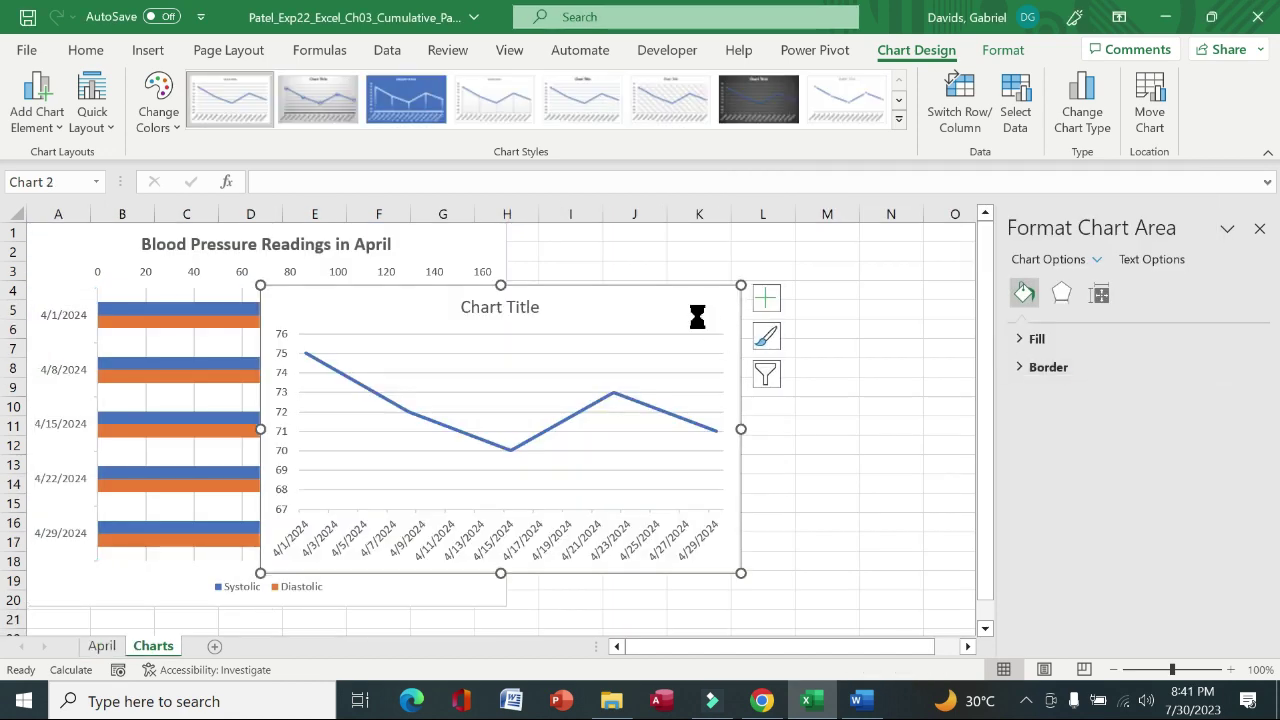
left_click(566, 232)
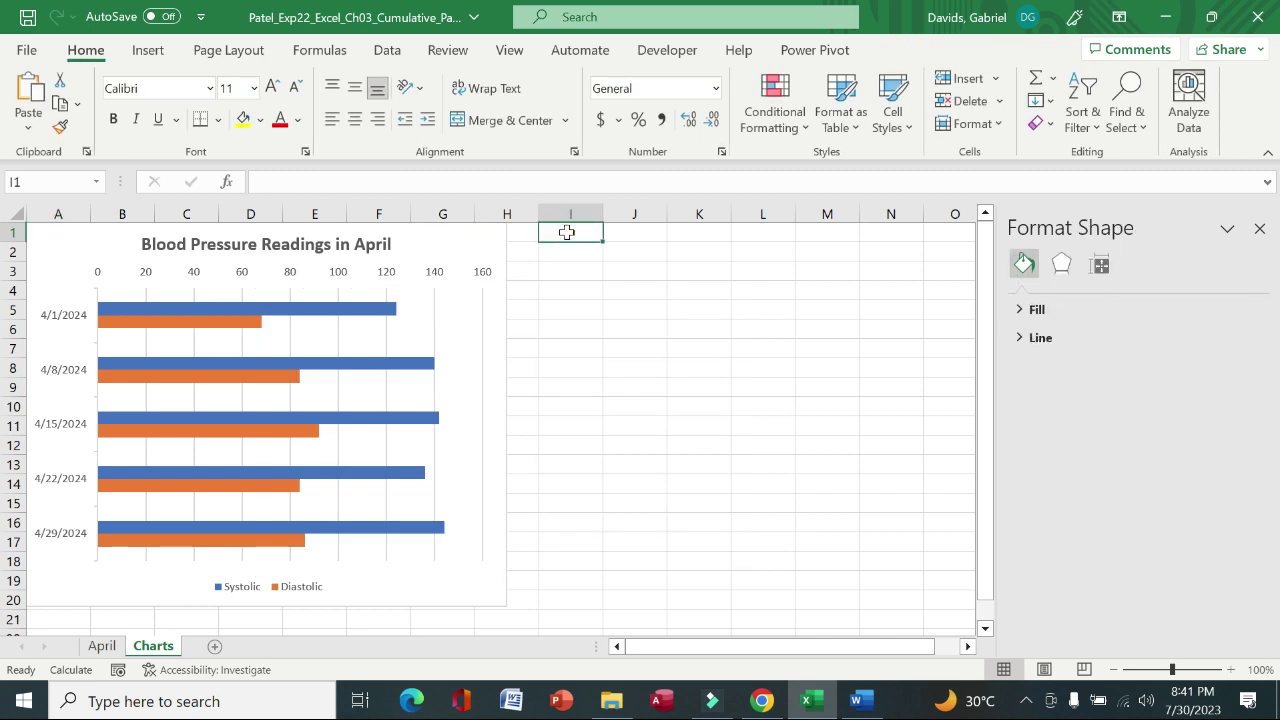
left_click(857, 700)
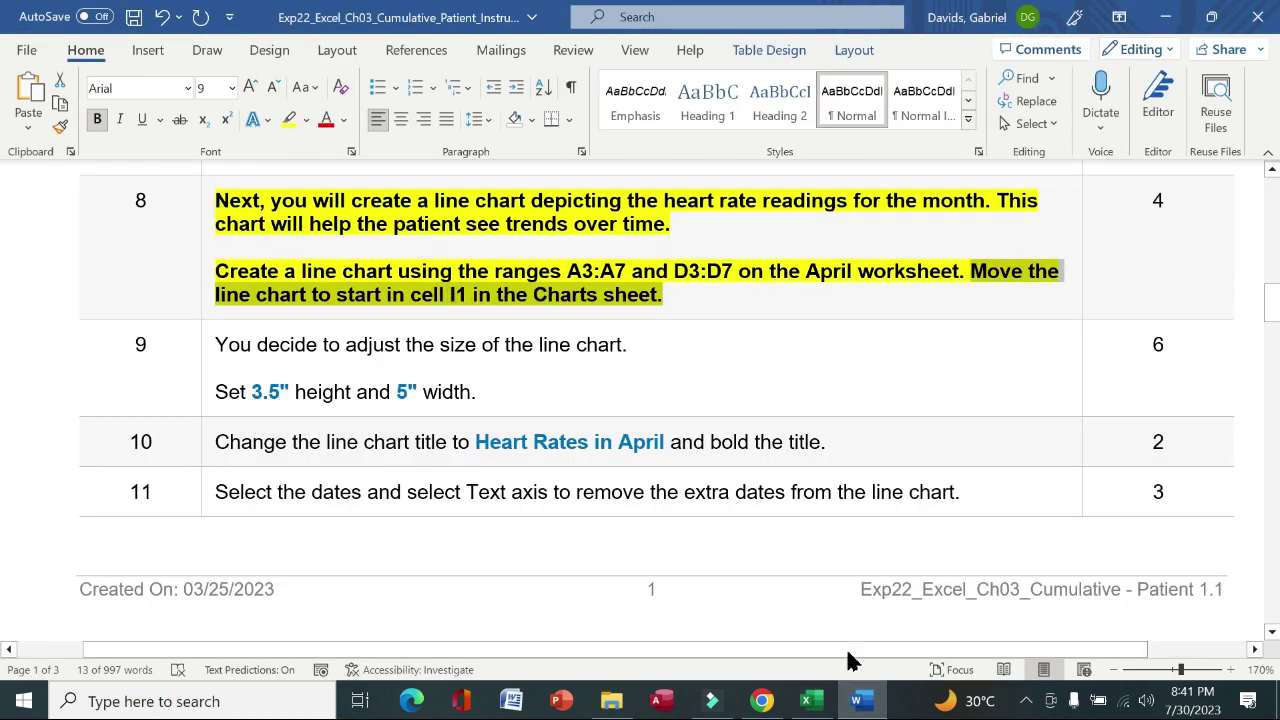
left_click(810, 700)
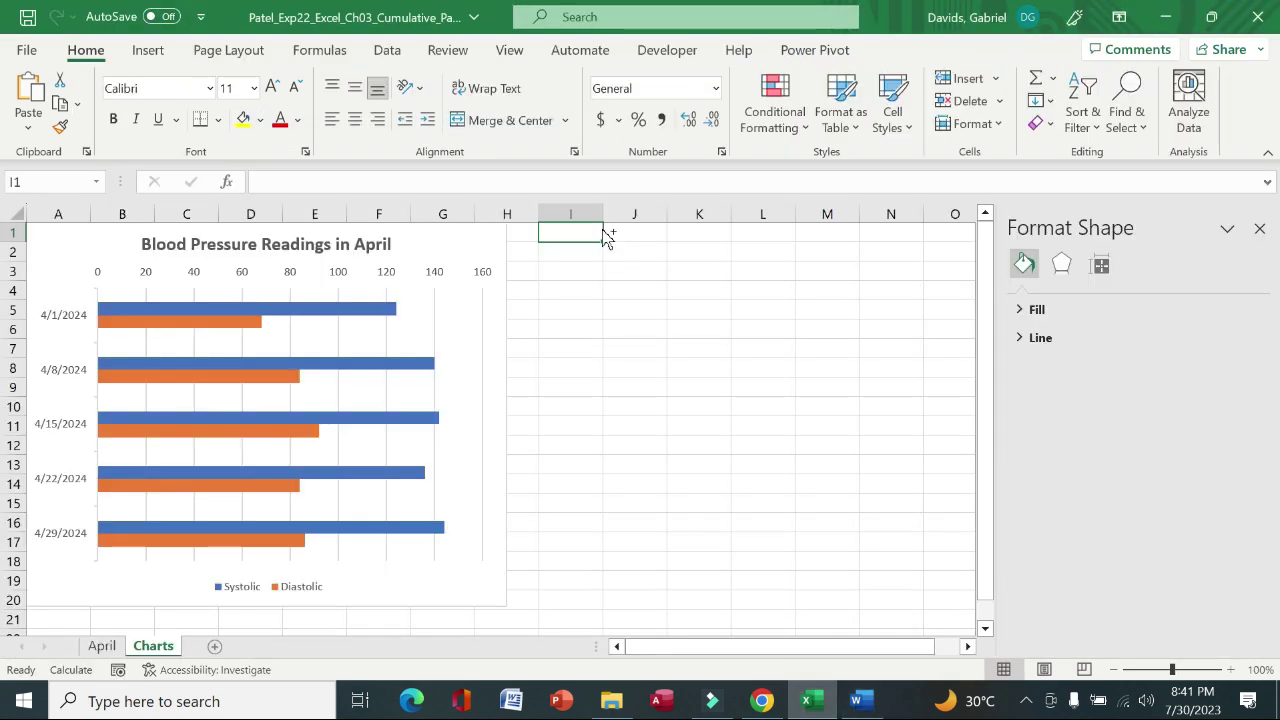
key("ctrl+v")
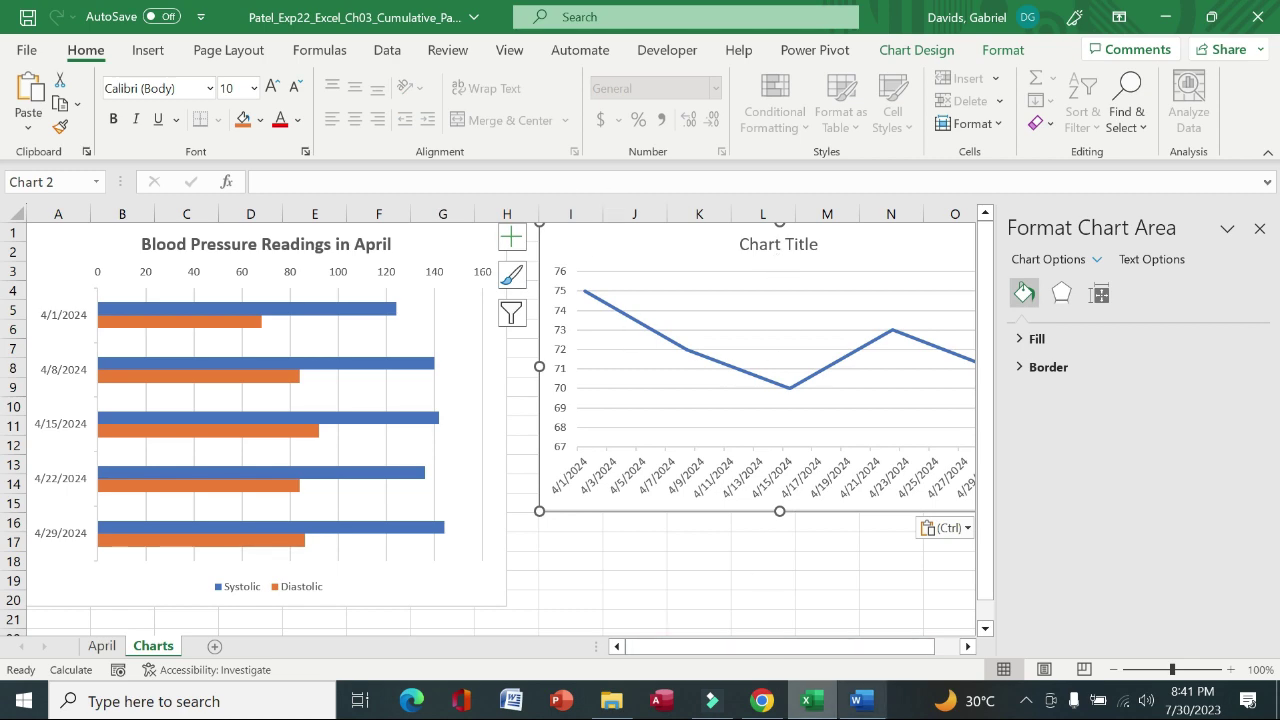
Step: Return to the Word instructions and clear the bold and yellow highlight from the step 8 text
left_click(857, 700)
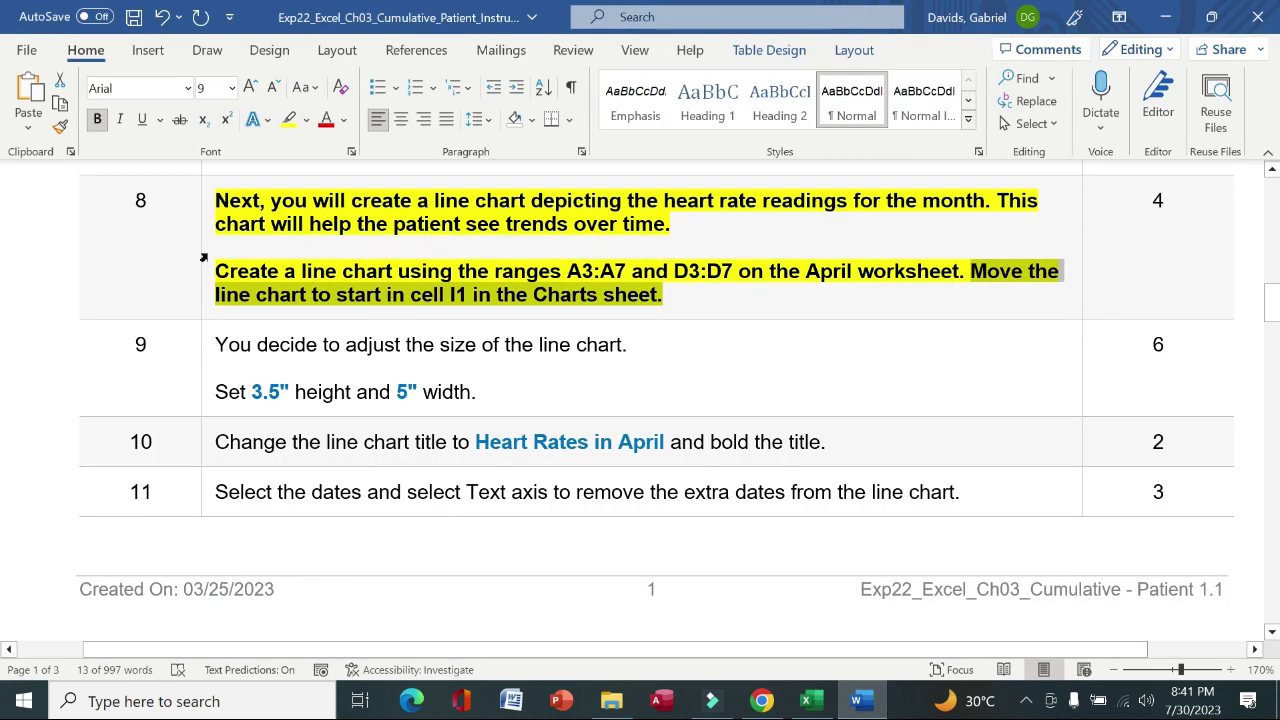
left_click(203, 258)
left_click(220, 218)
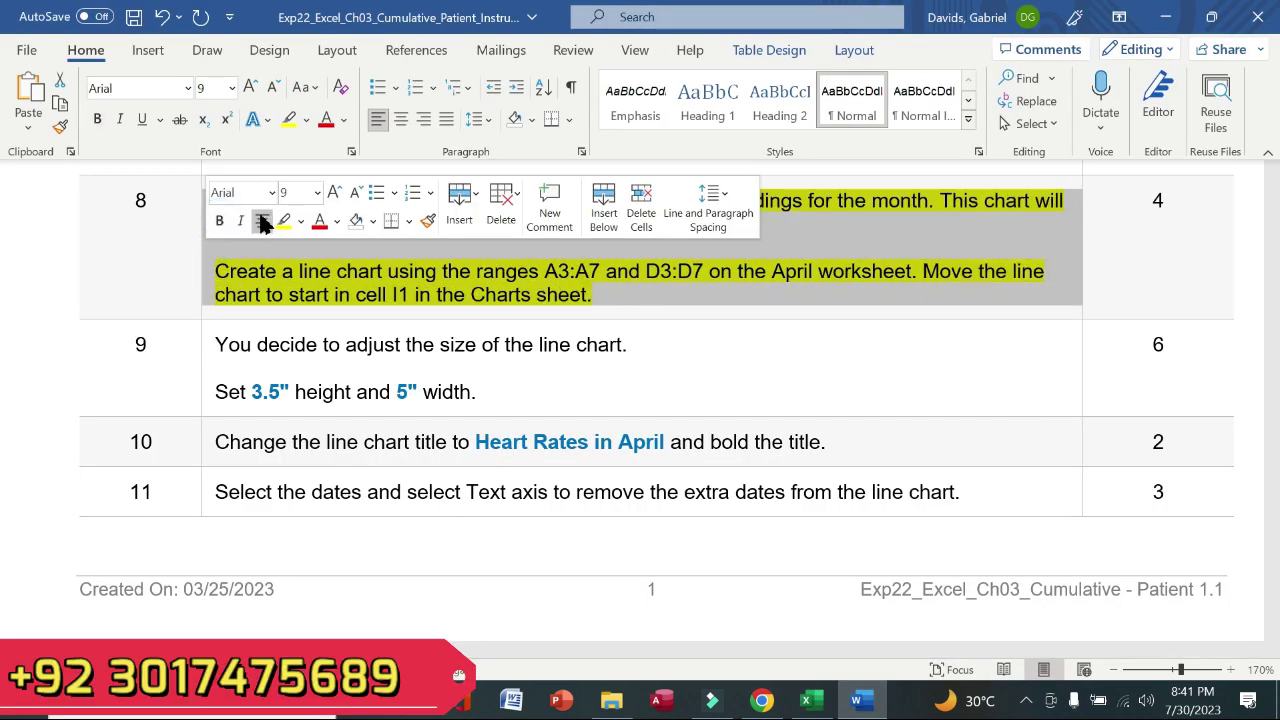
left_click(281, 220)
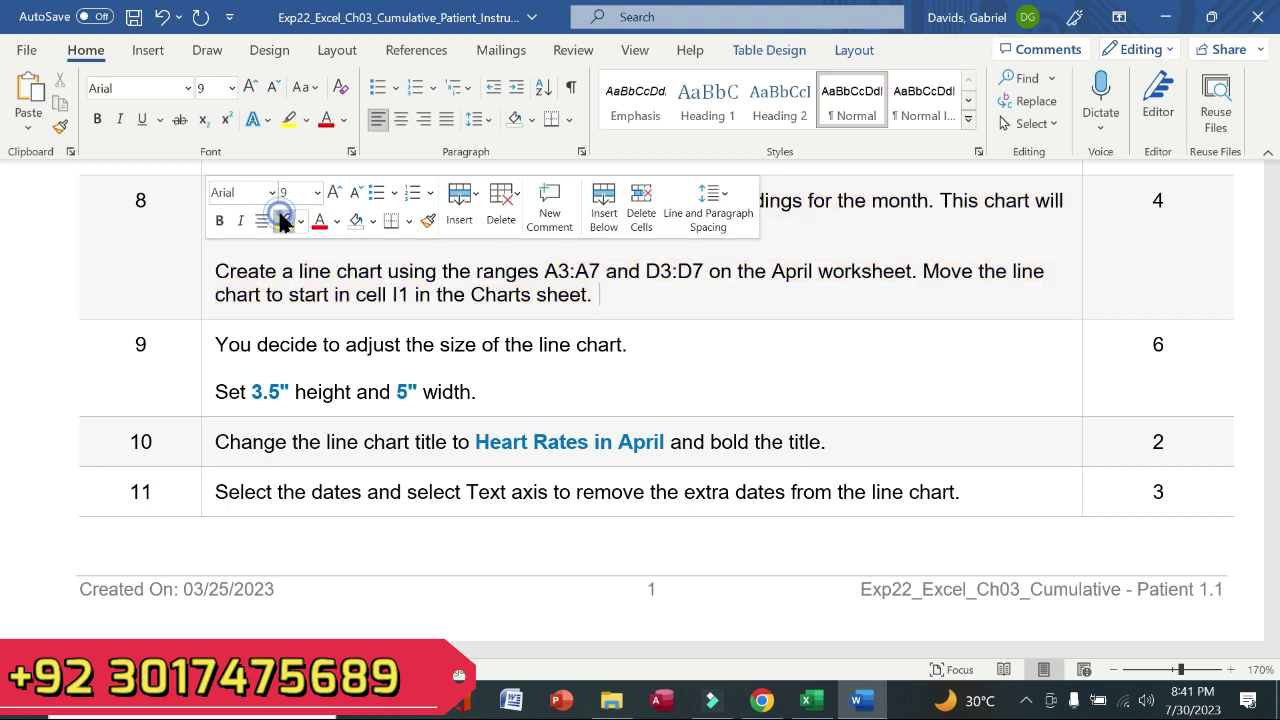
Step: Make the step 9 text bold with a yellow highlight, read its line chart size instruction and return to Excel
left_click(207, 365)
left_click(222, 328)
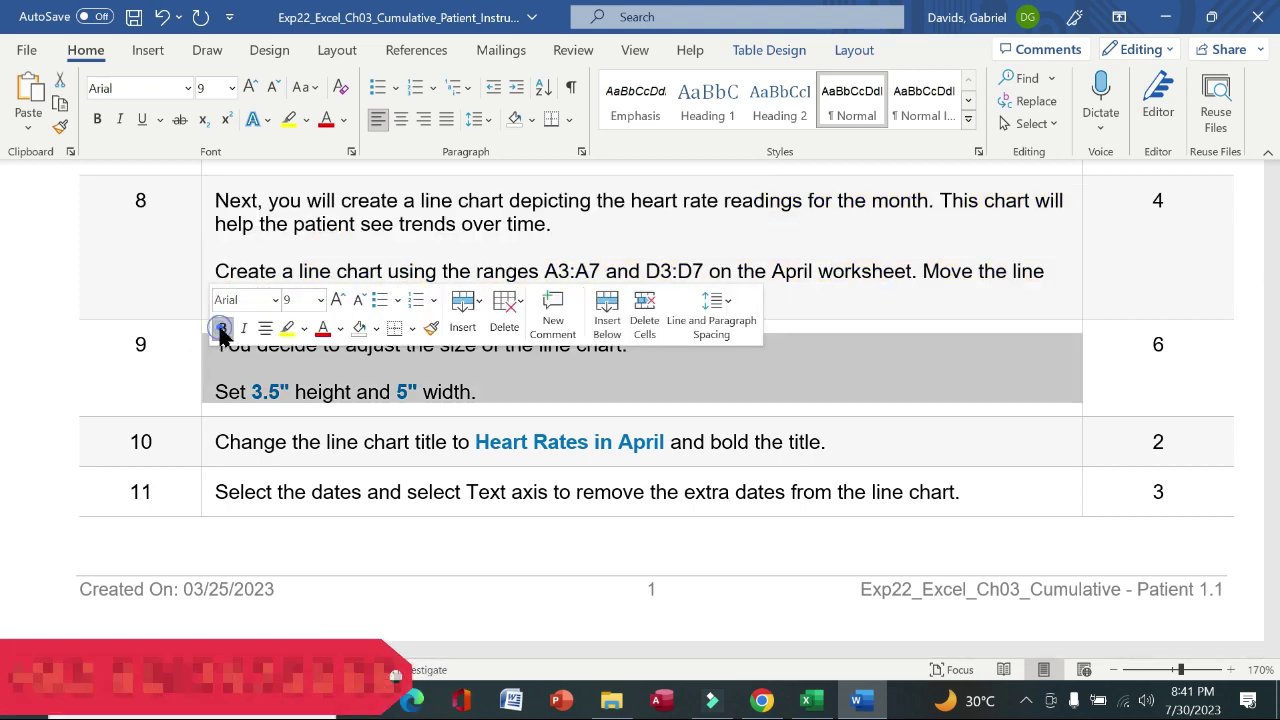
left_click(287, 329)
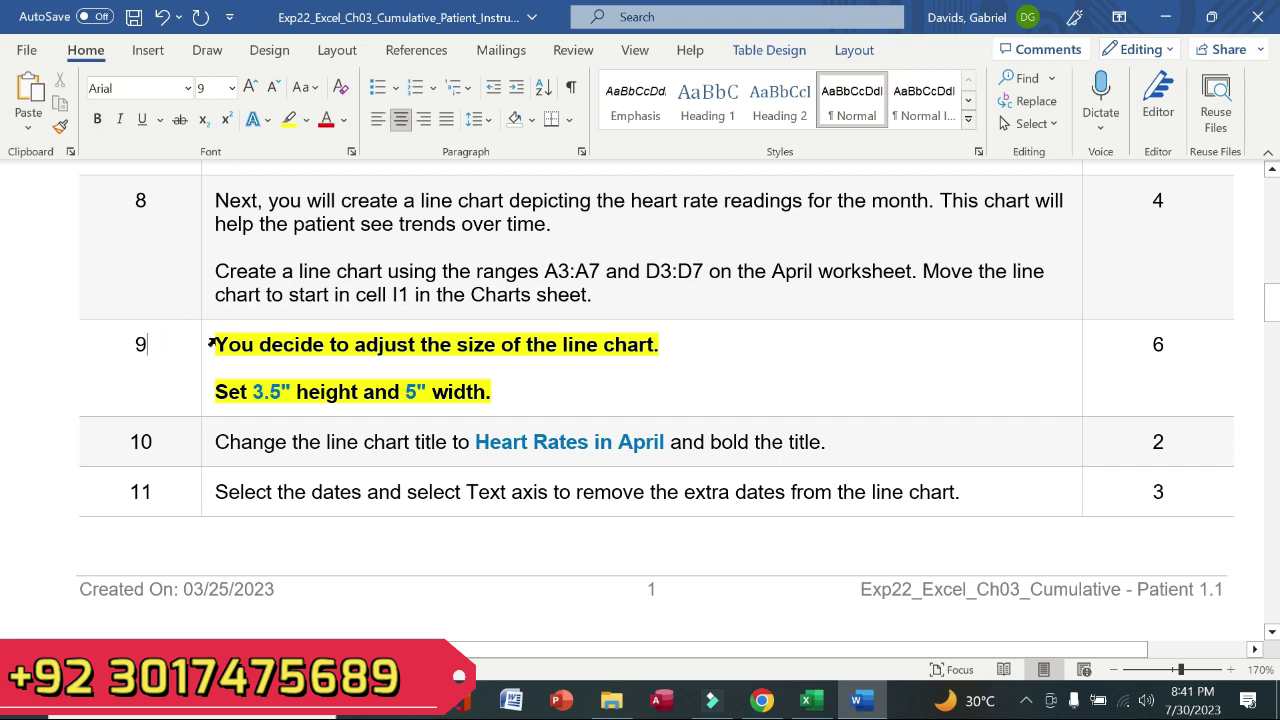
left_click_drag(226, 343, 663, 343)
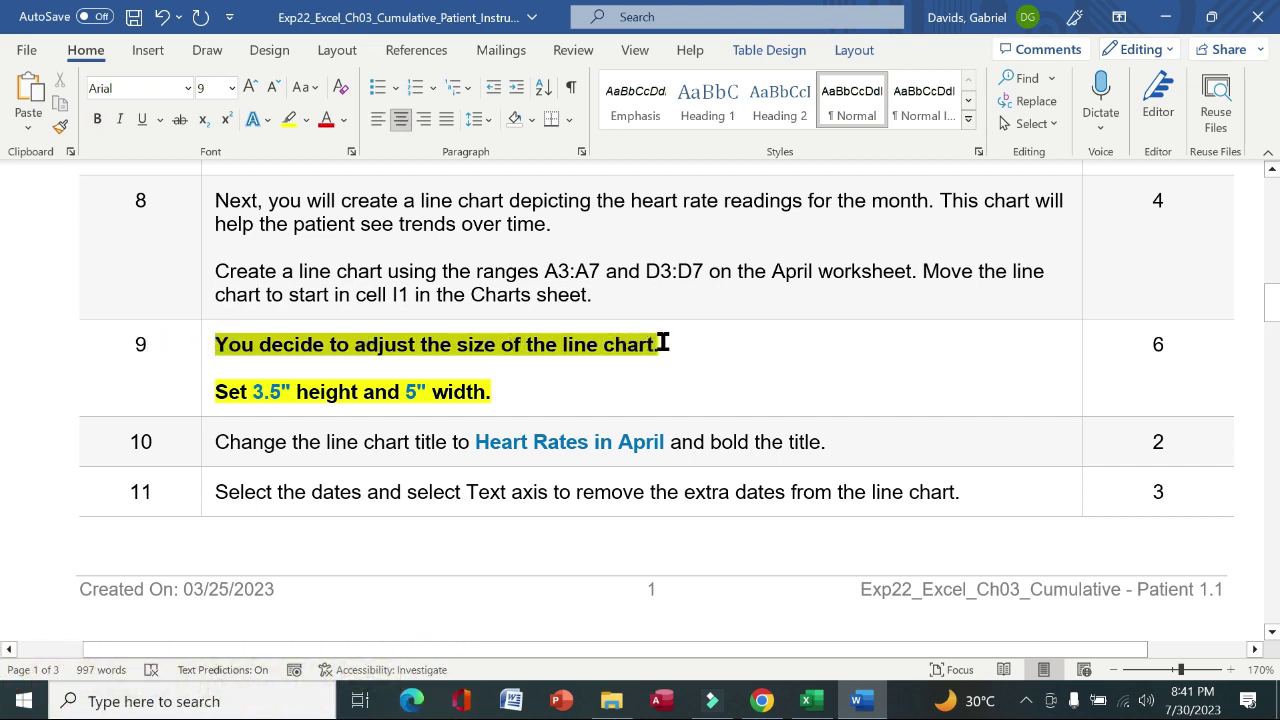
left_click_drag(217, 391, 463, 391)
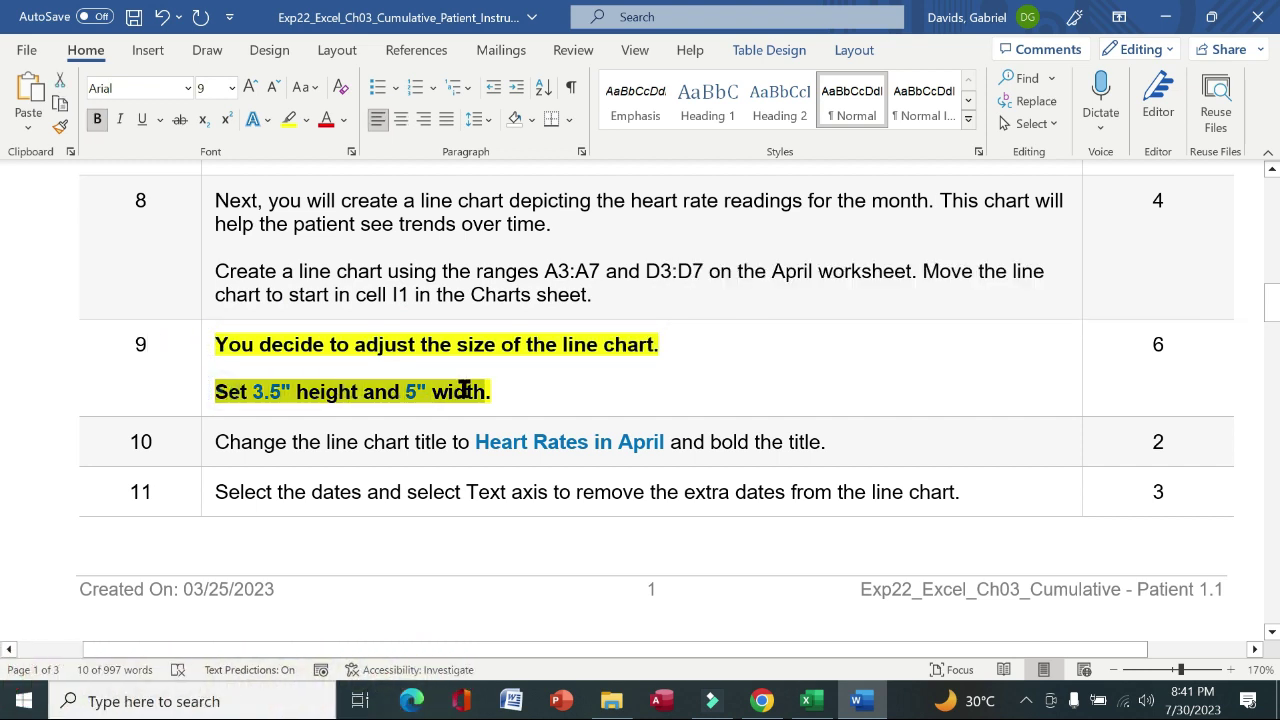
left_click(806, 700)
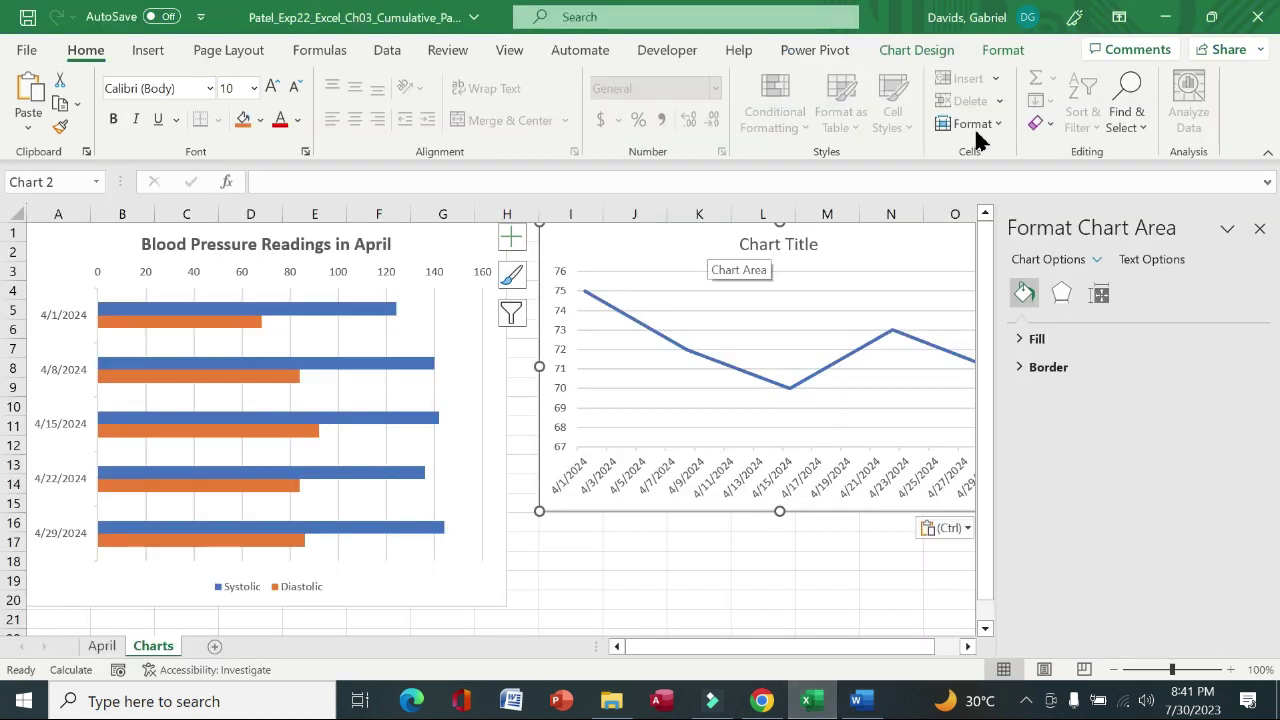
Step: Set the line chart's height to 3.5 inches on the Charts sheet
left_click(998, 50)
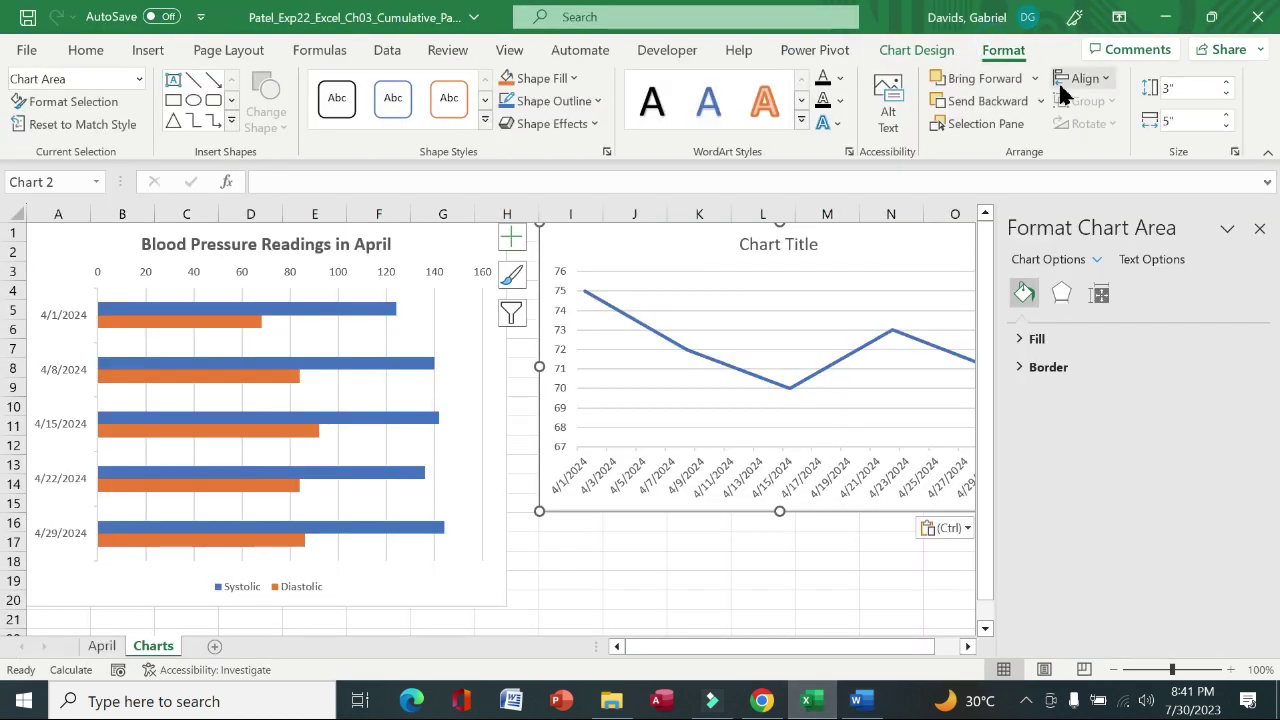
left_click(1180, 87)
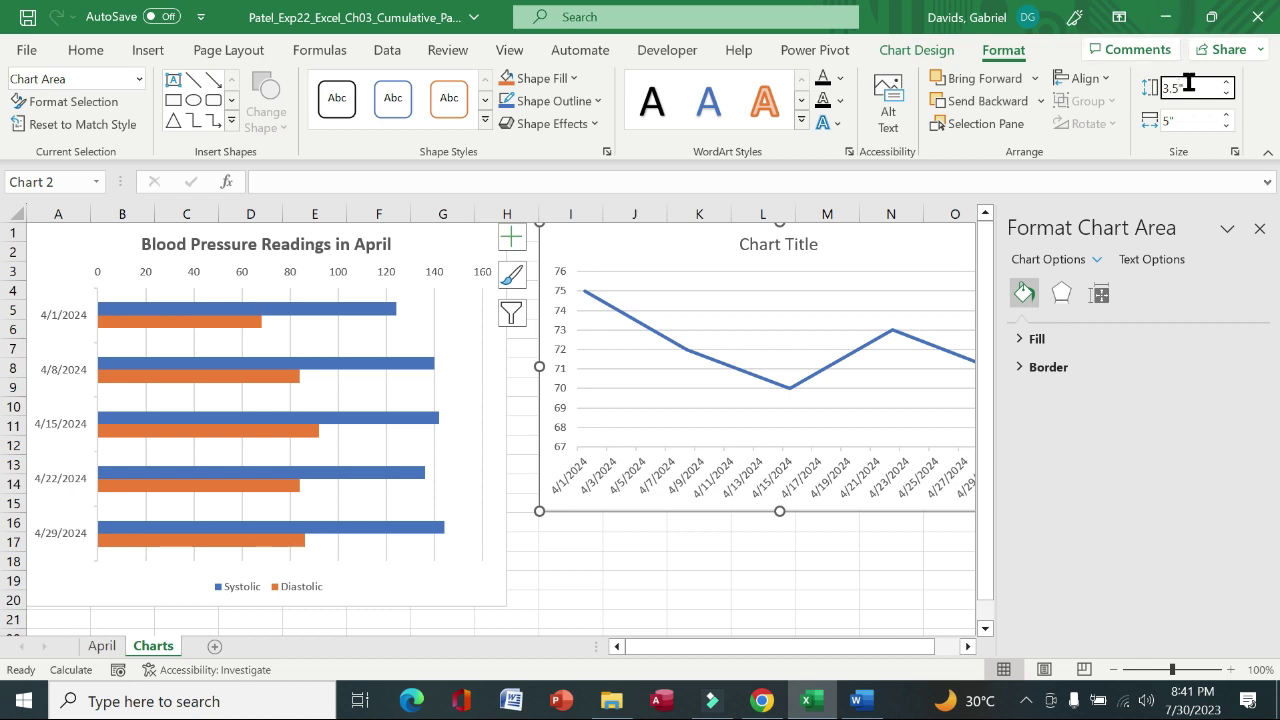
key("Return")
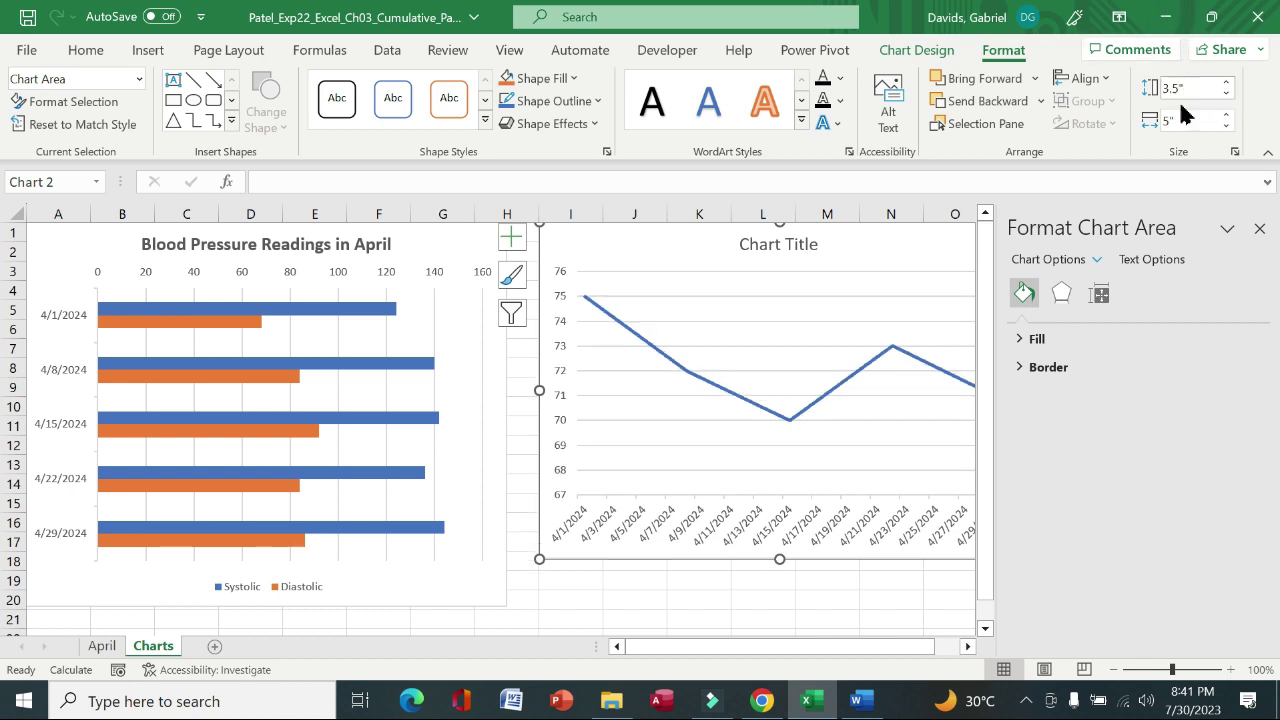
Step: Switch to the Word instructions and clear the bold and yellow highlight from the step 9 text
left_click(856, 700)
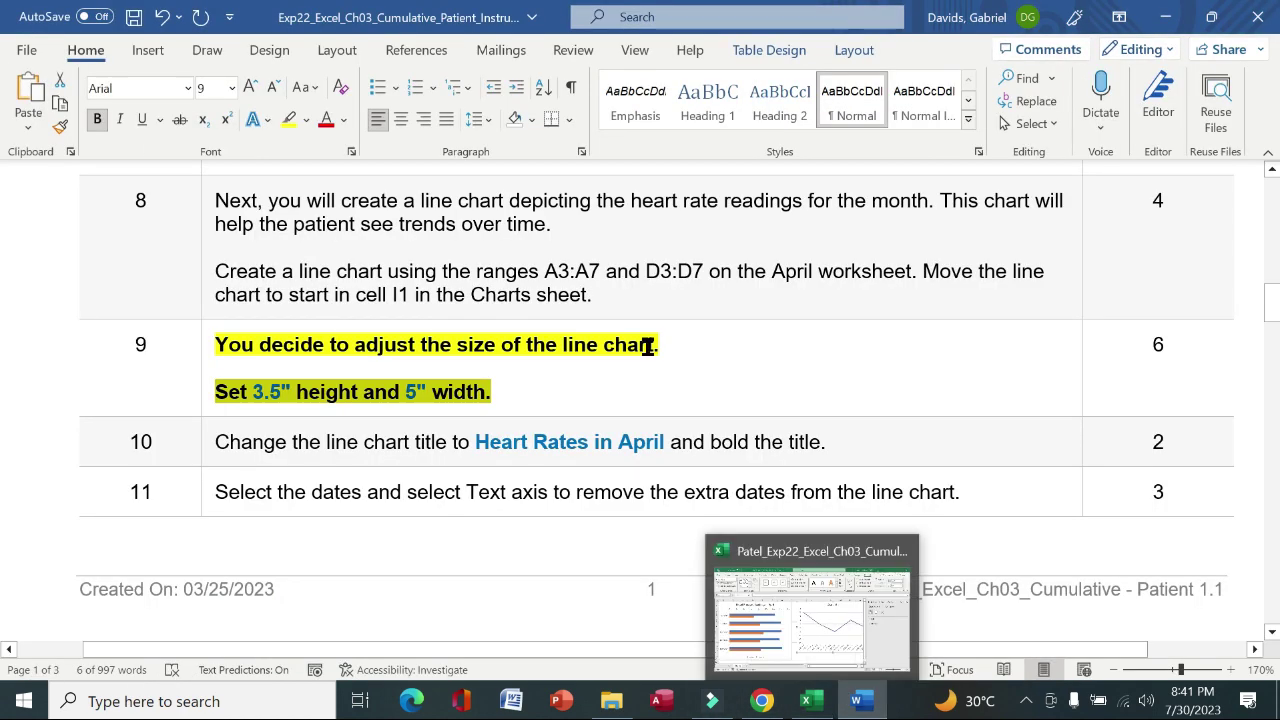
left_click(203, 366)
left_click(219, 331)
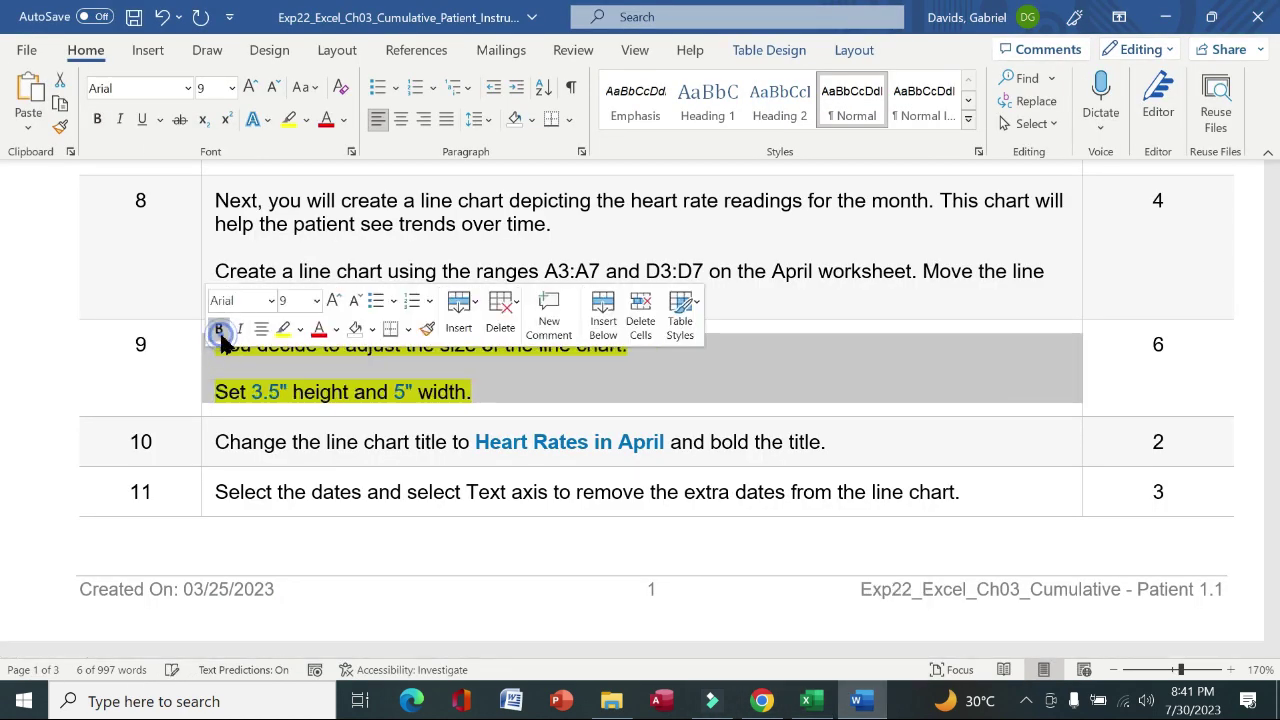
left_click(284, 336)
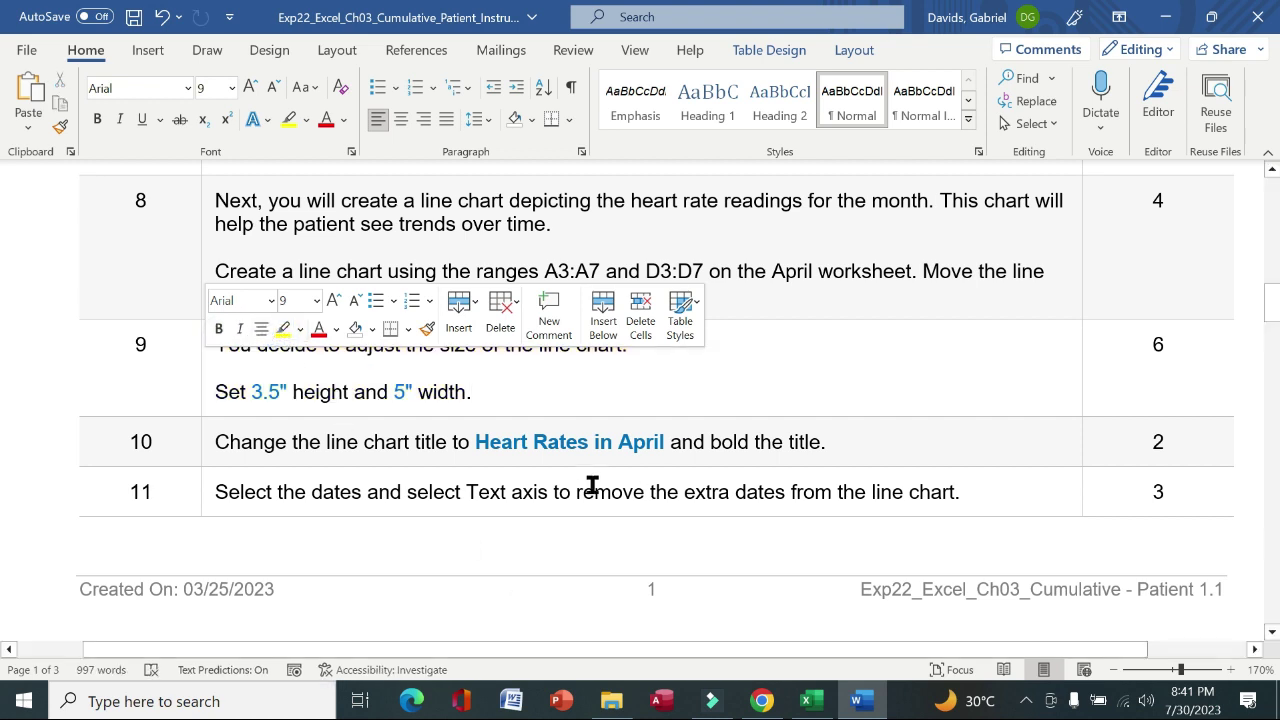
Step: Make the step 10 text bold with a yellow highlight and copy its chart title, Heart Rates in April
left_click(205, 452)
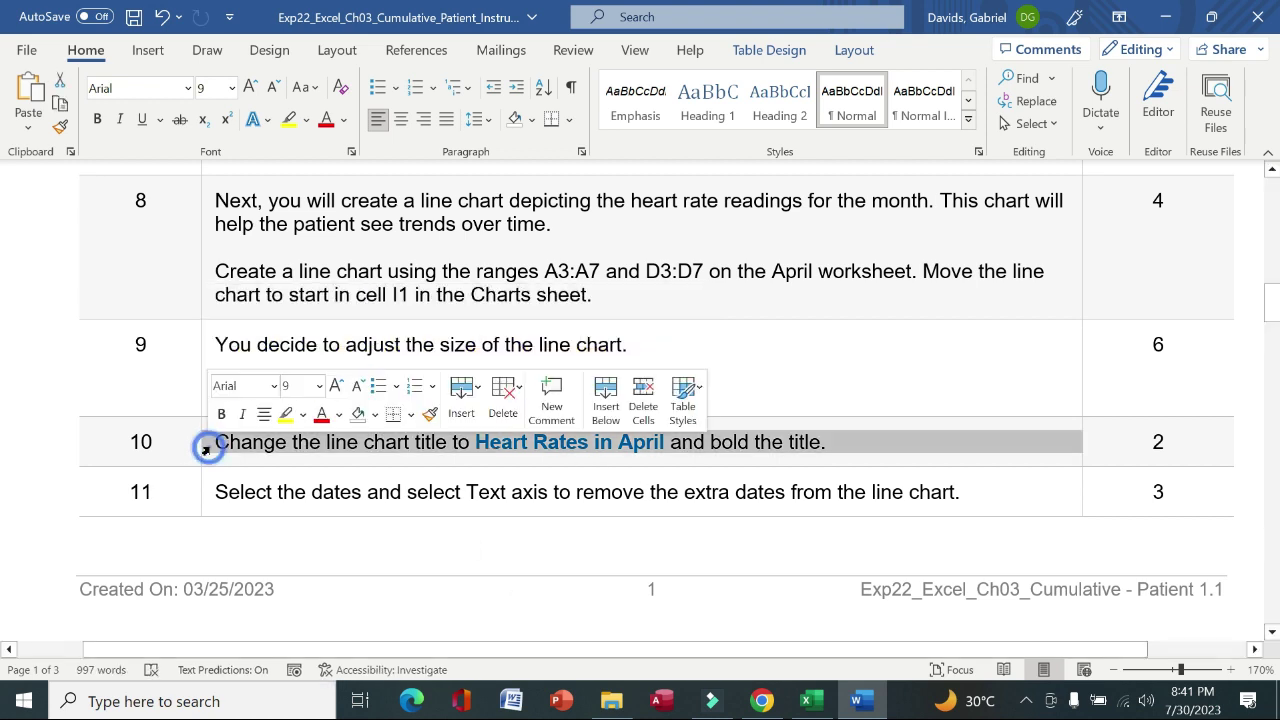
left_click(222, 414)
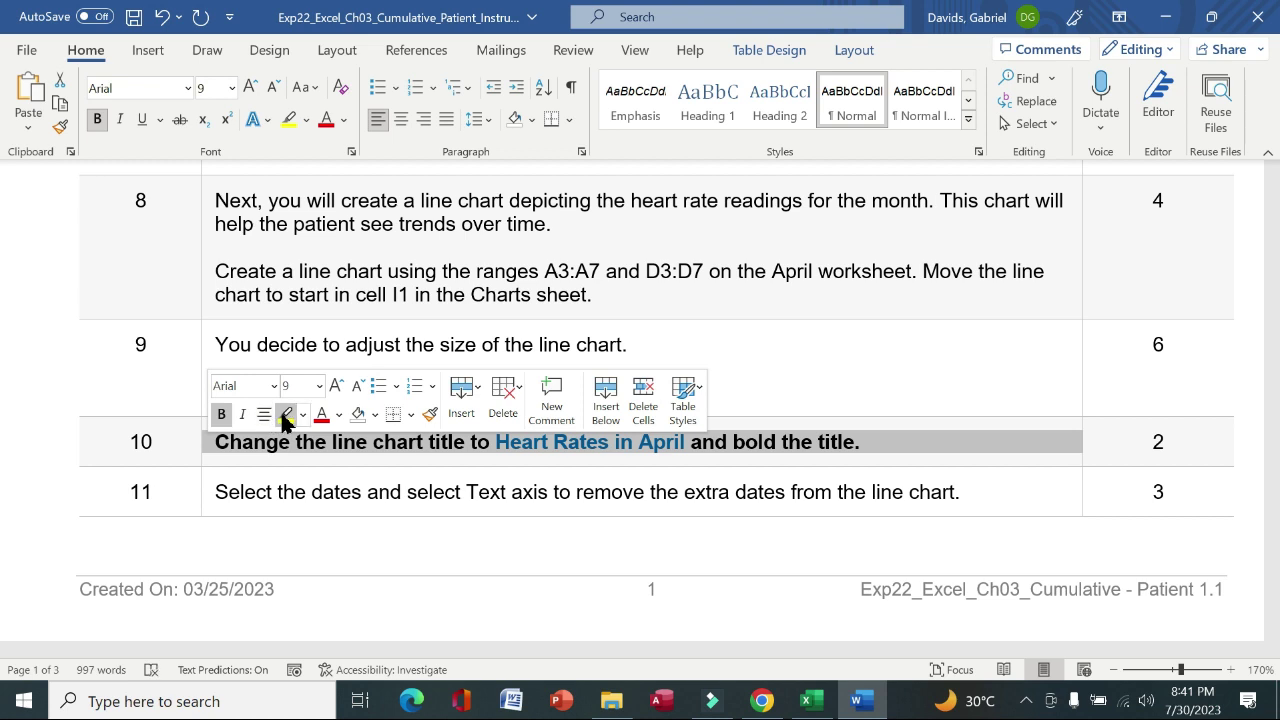
left_click(285, 414)
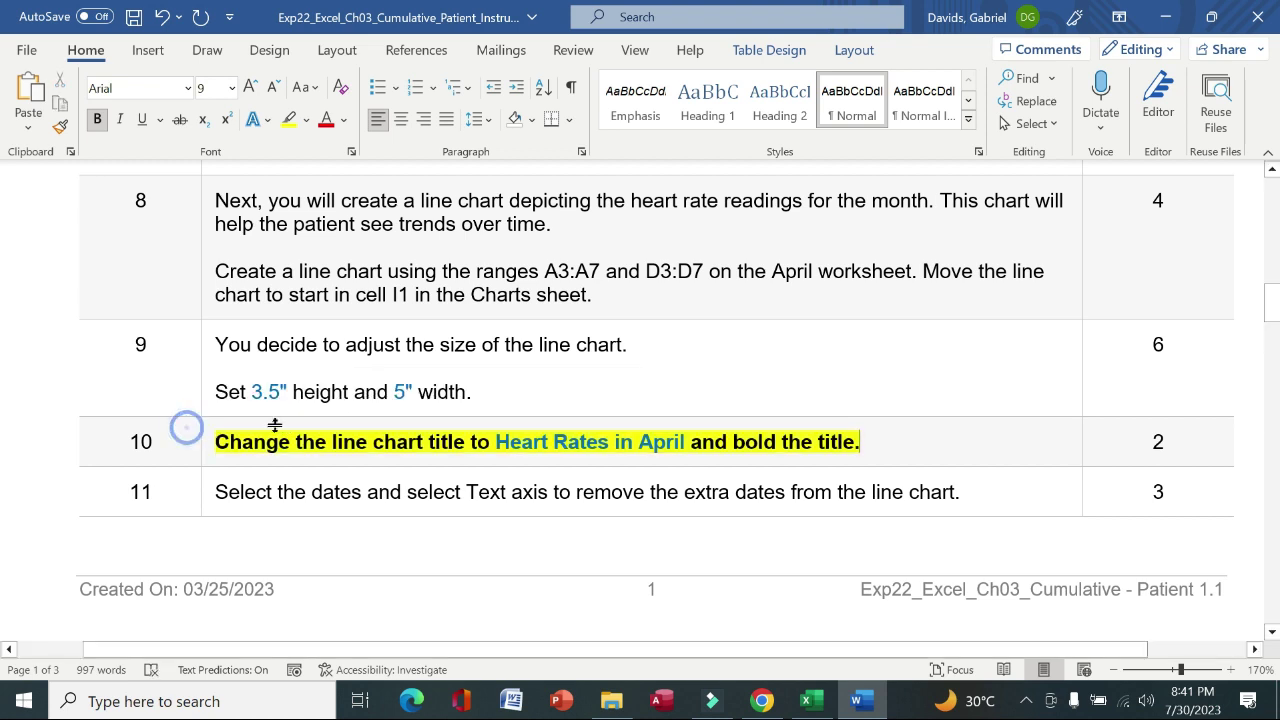
left_click_drag(494, 443, 678, 442)
key("ctrl+c")
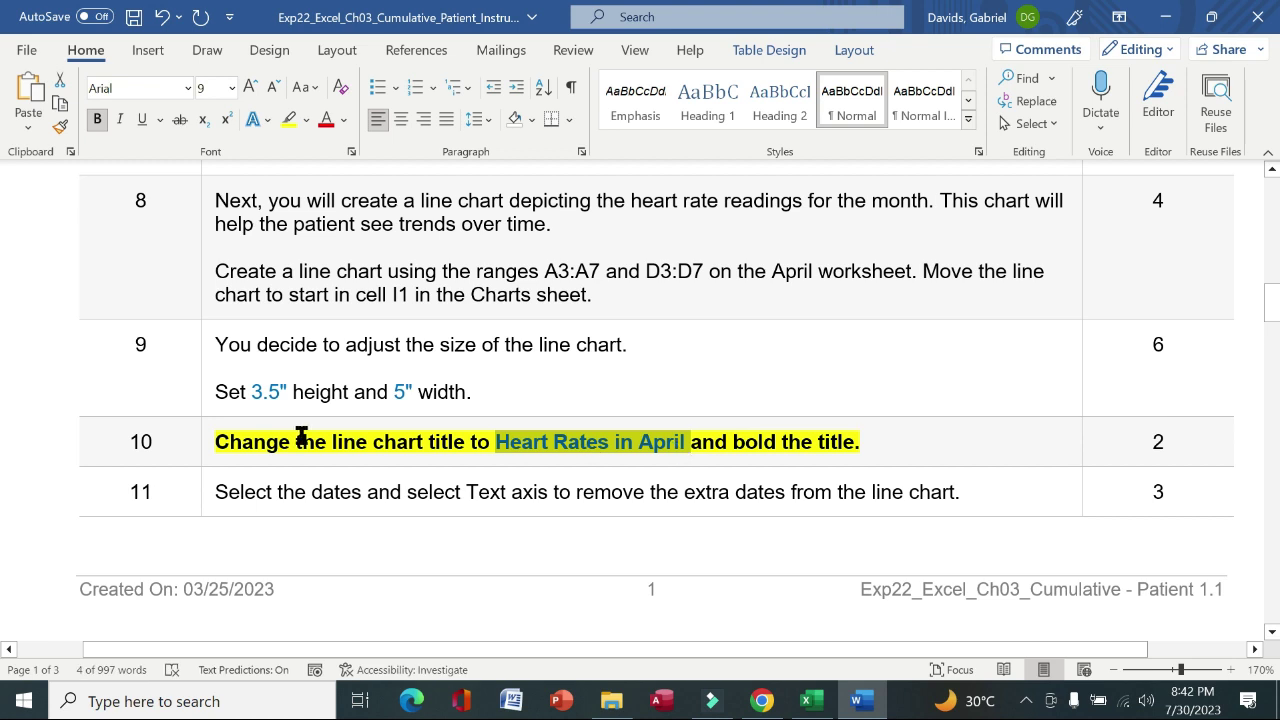
left_click_drag(220, 442, 872, 442)
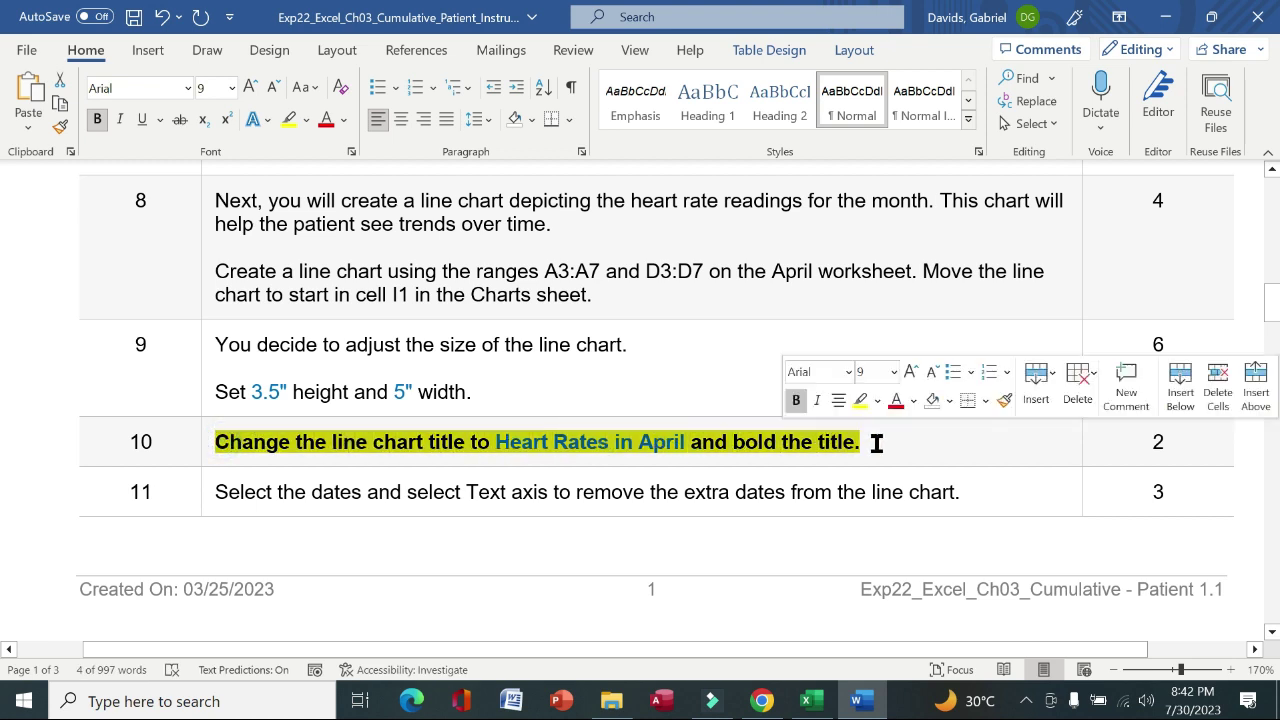
Step: Switch to Excel, replace the line chart's title with the copied Heart Rates in April and check that it is bold
left_click(810, 703)
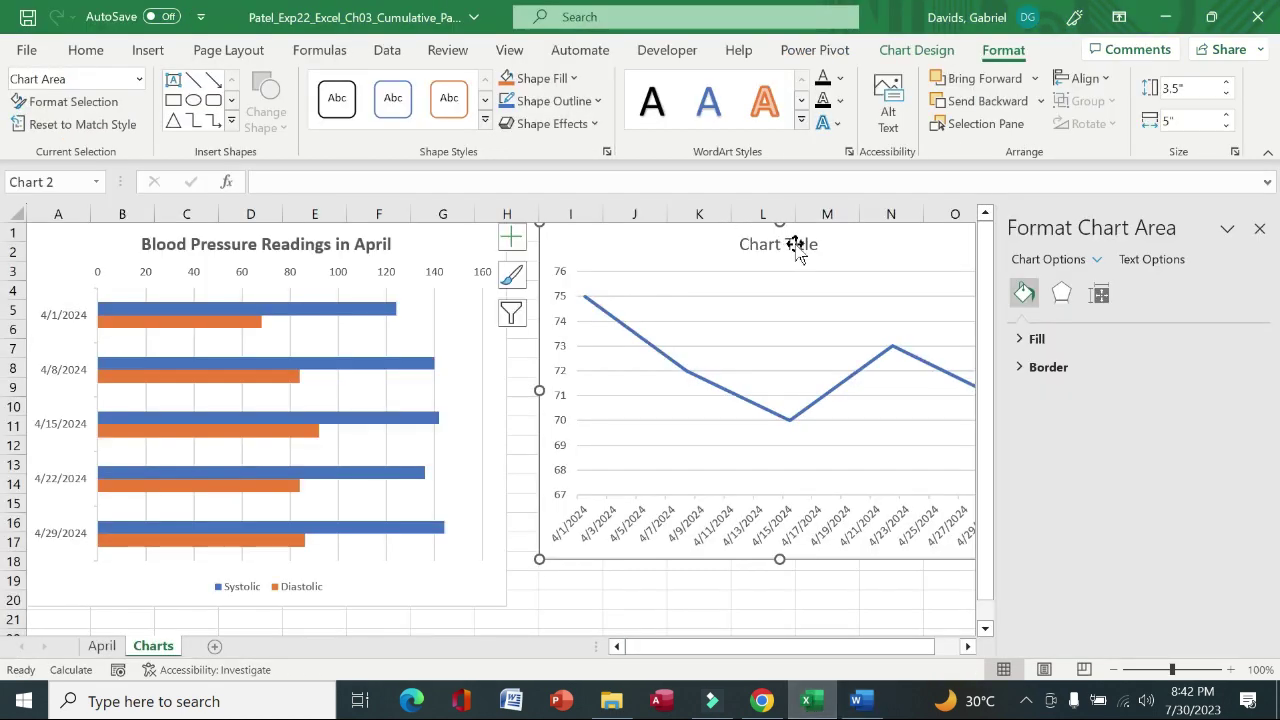
left_click(797, 248)
triple_click(800, 246)
key("ctrl+v")
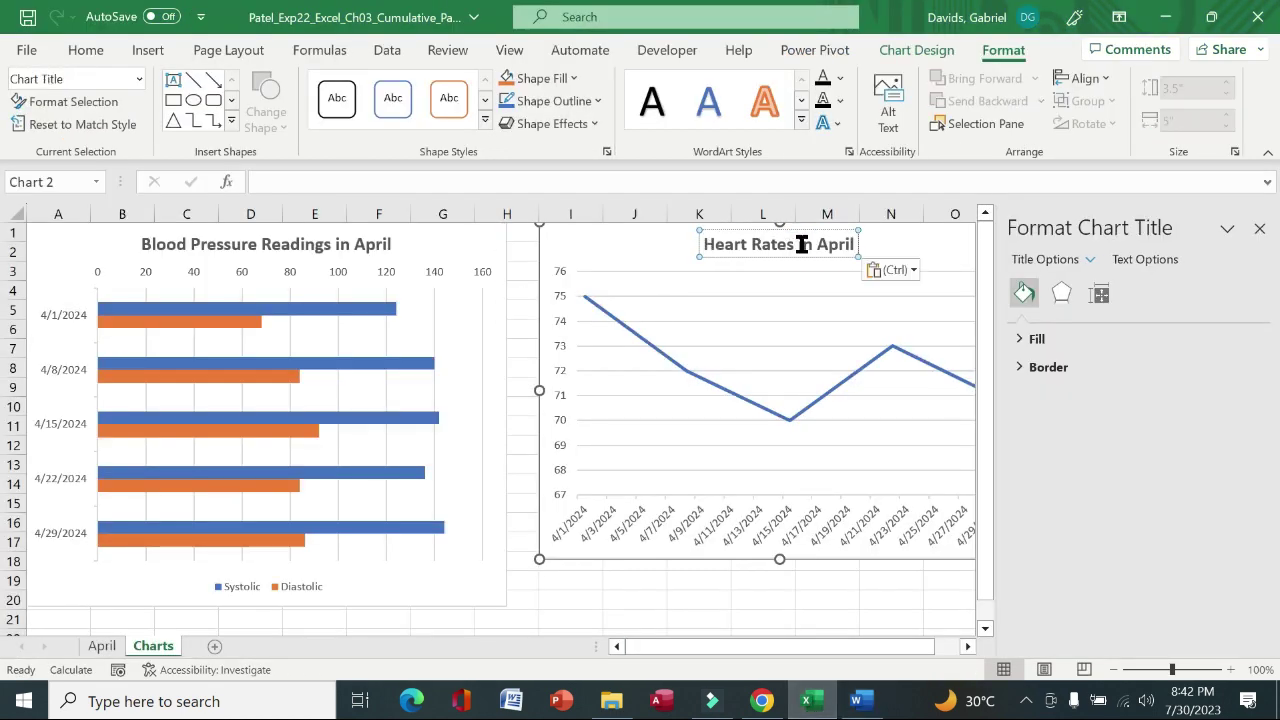
triple_click(801, 245)
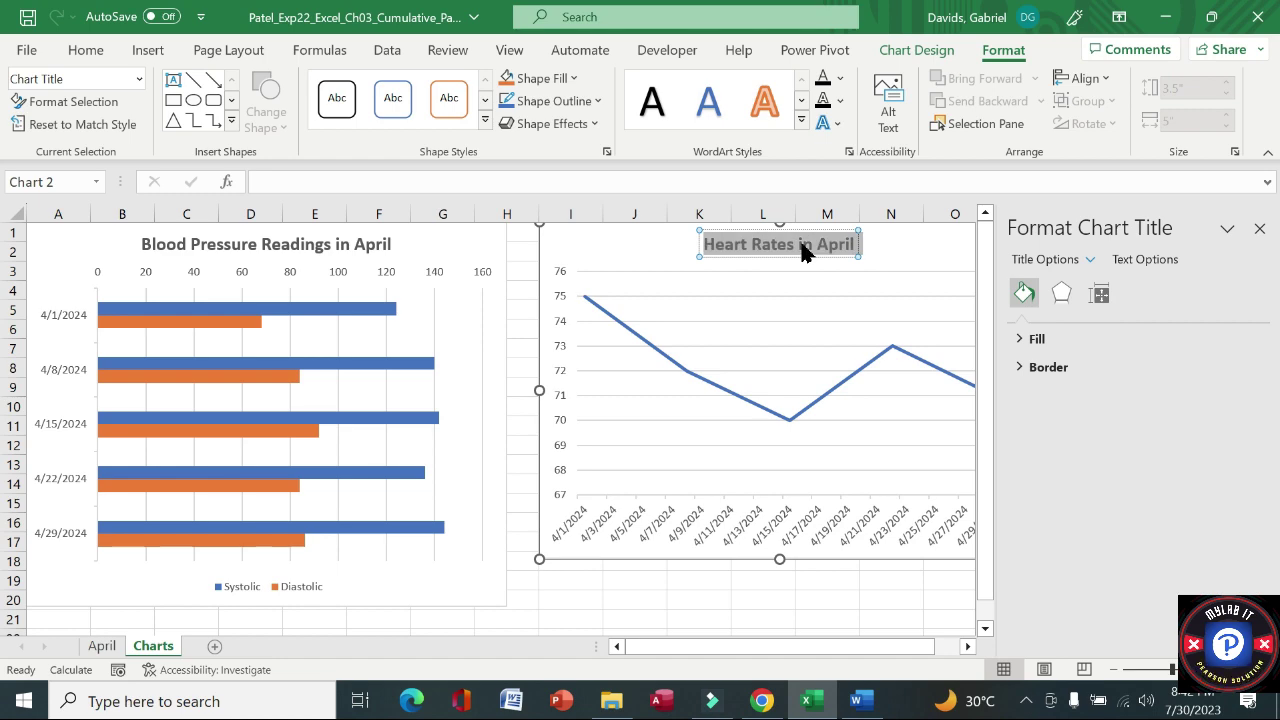
left_click(85, 52)
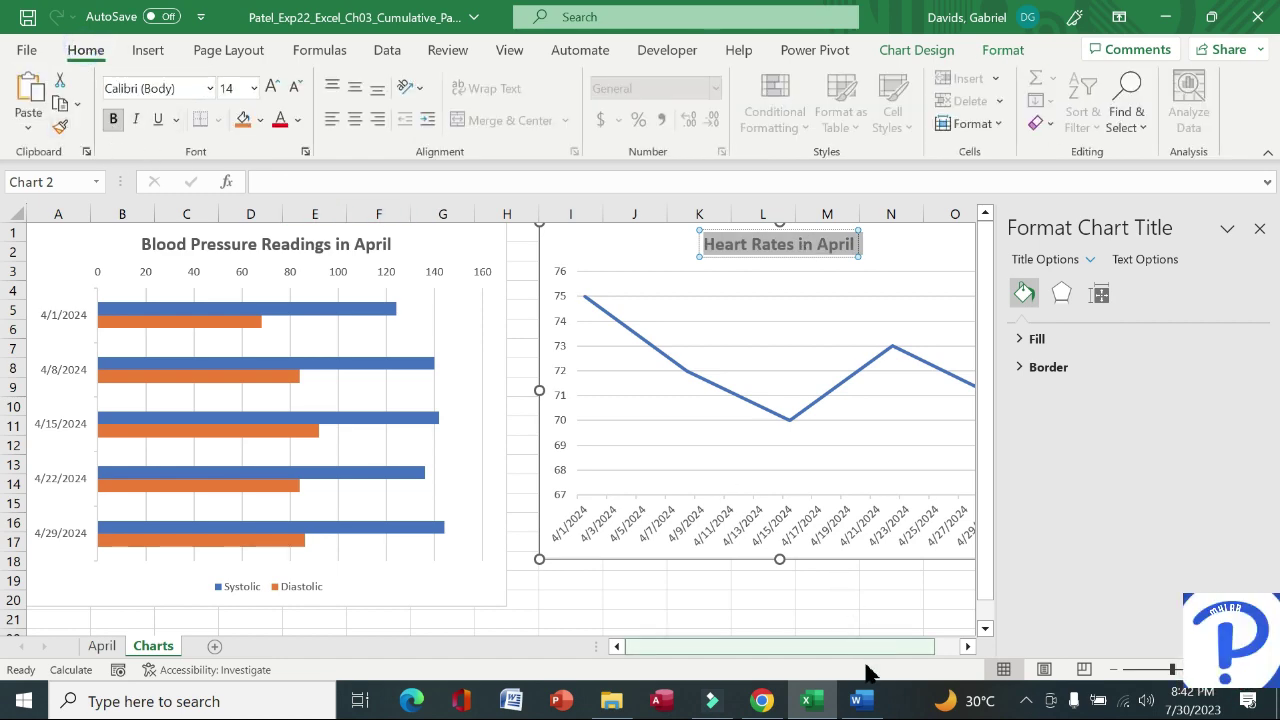
Step: Switch to the Word instructions and remove the bold and yellow highlight from the step 10 text
left_click(856, 701)
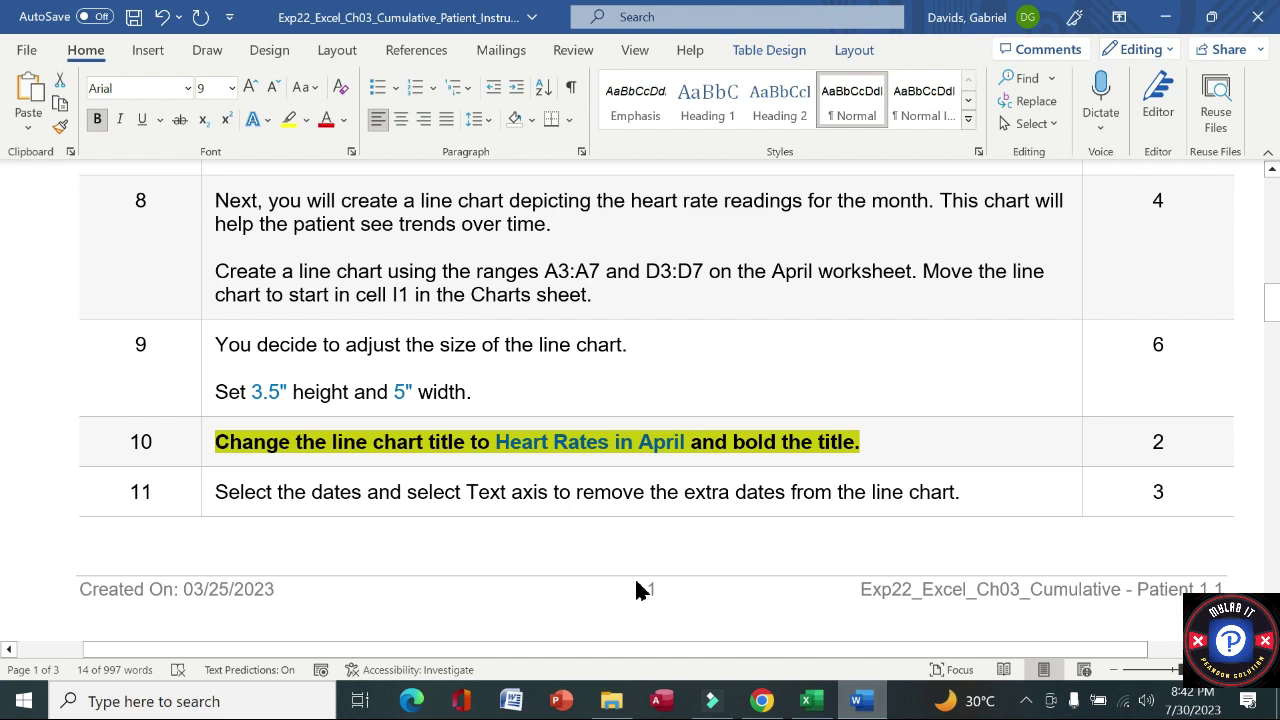
left_click(202, 448)
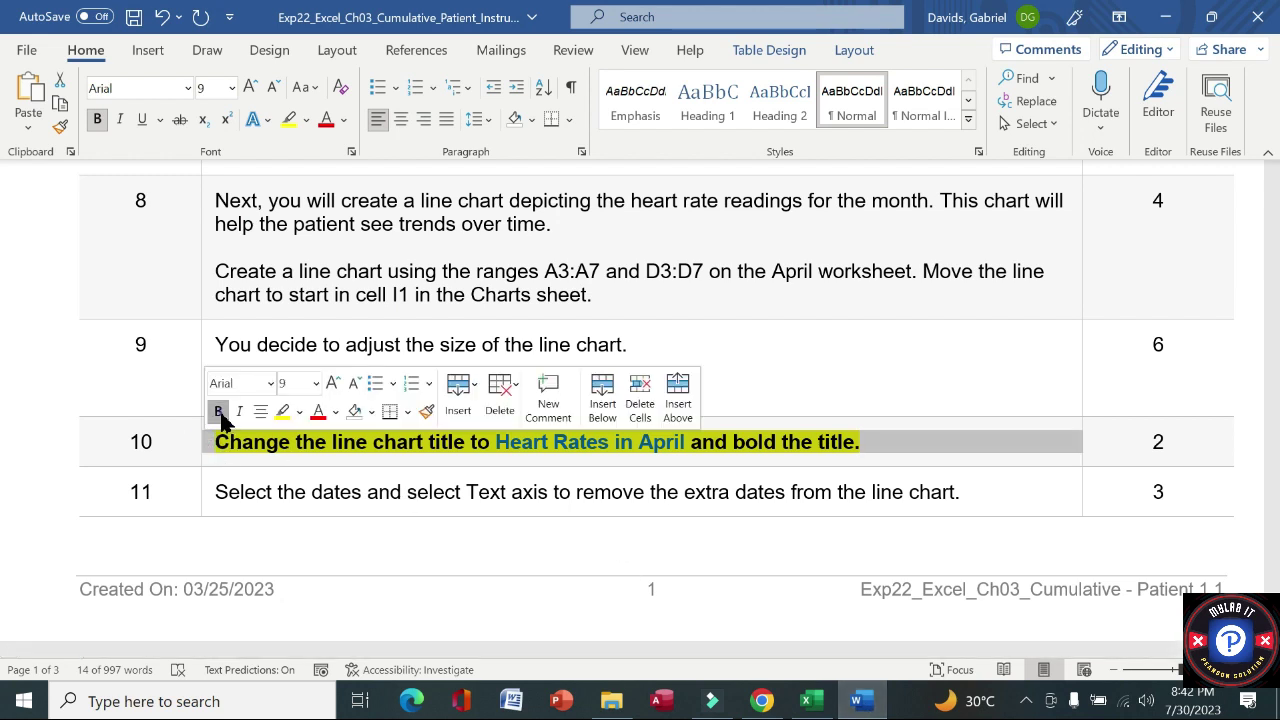
left_click(218, 411)
left_click(283, 411)
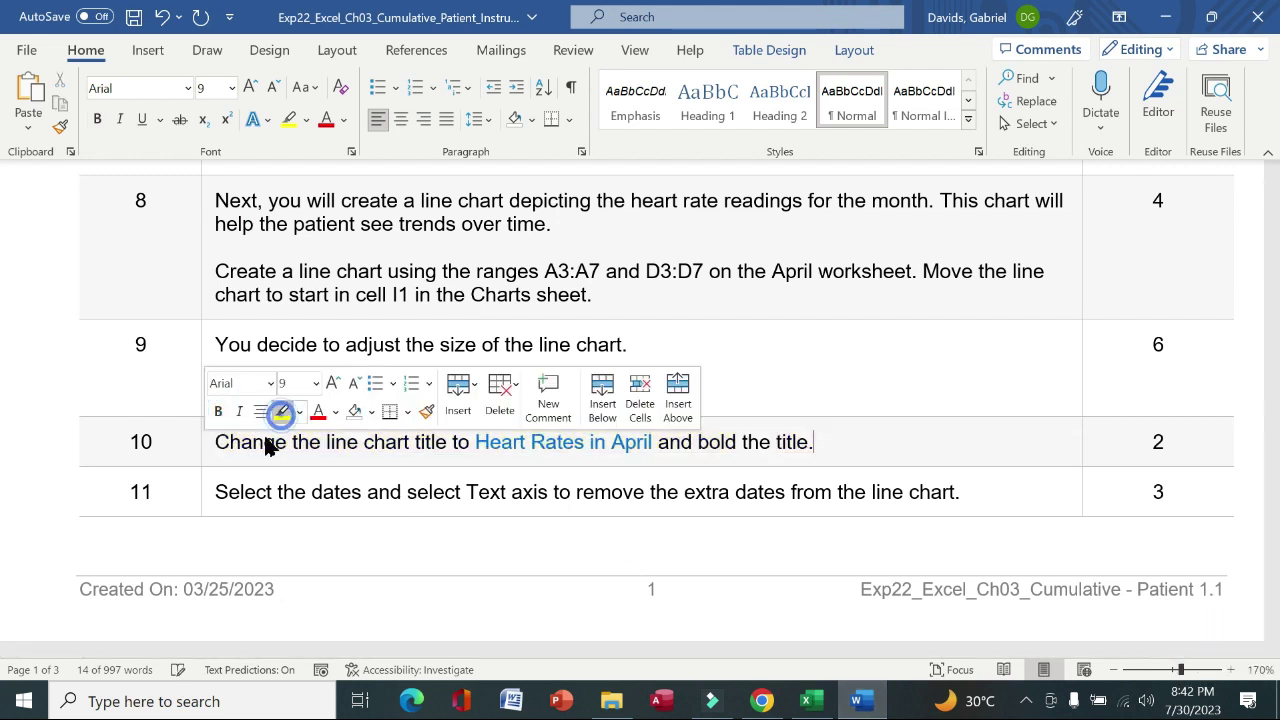
Step: Make the step 11 text bold with a yellow highlight and read its instruction about the line chart's dates
left_click(207, 492)
left_click(222, 456)
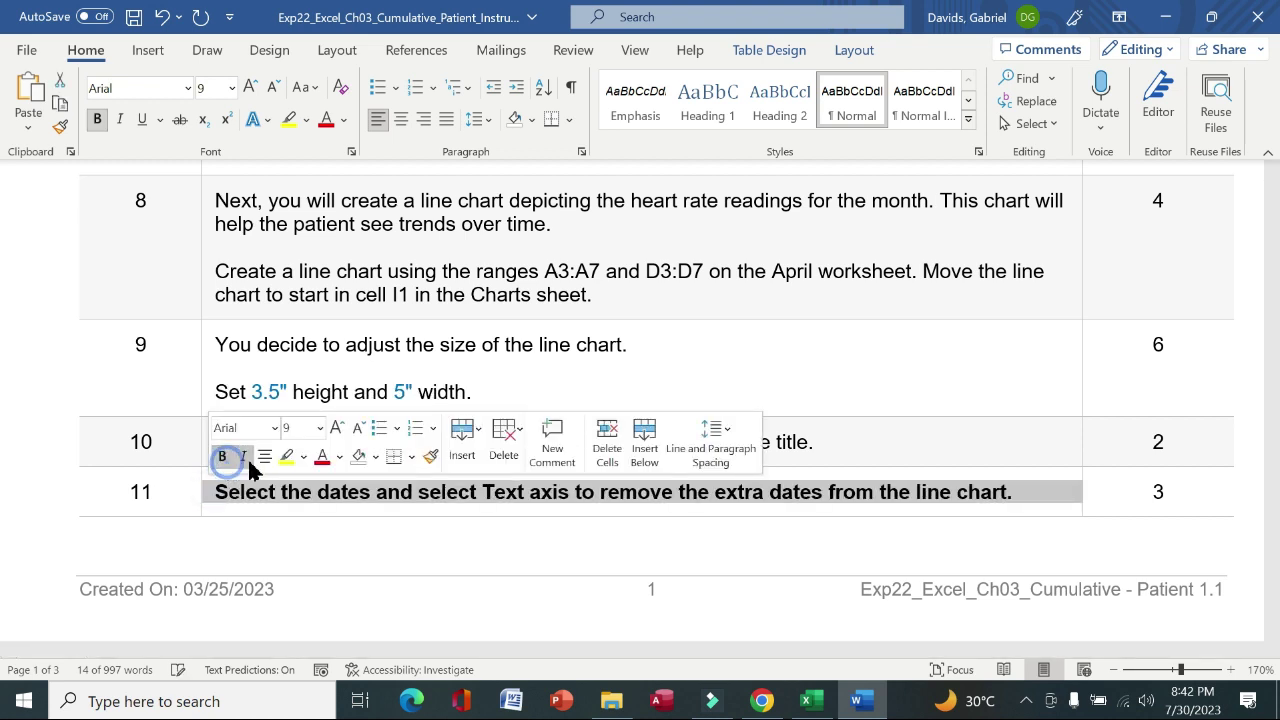
left_click(286, 456)
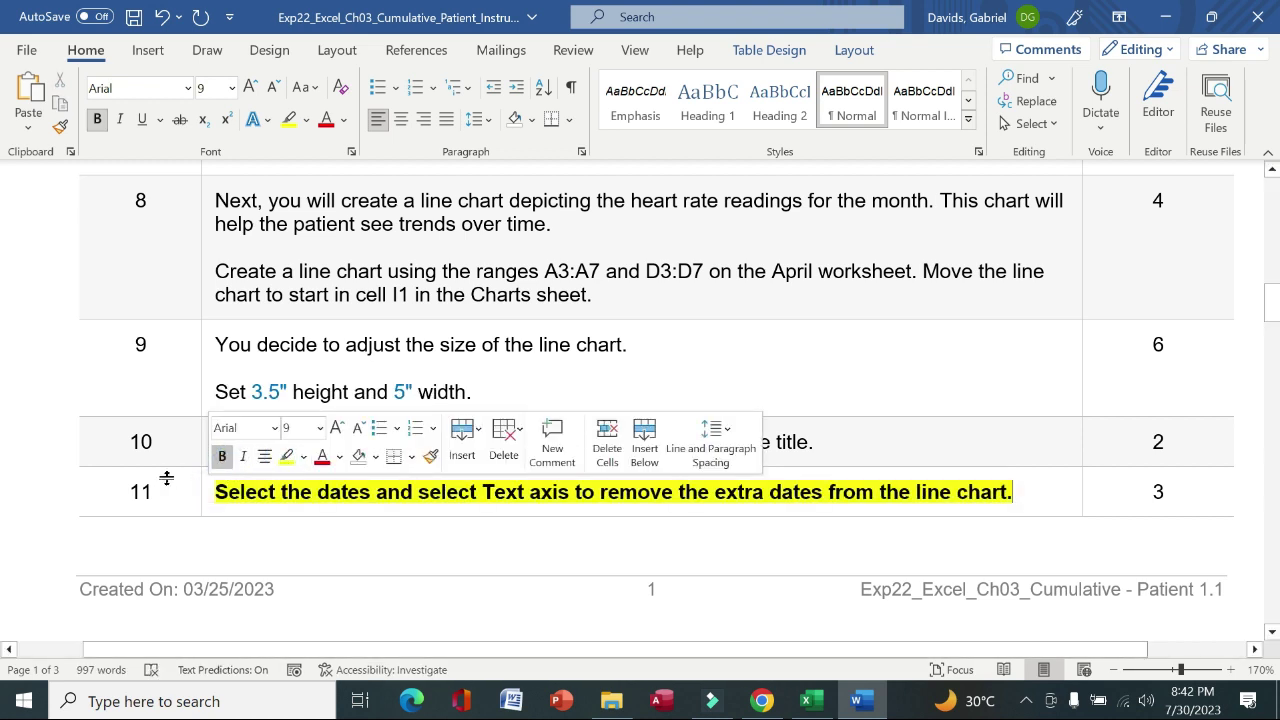
left_click_drag(221, 492, 1014, 486)
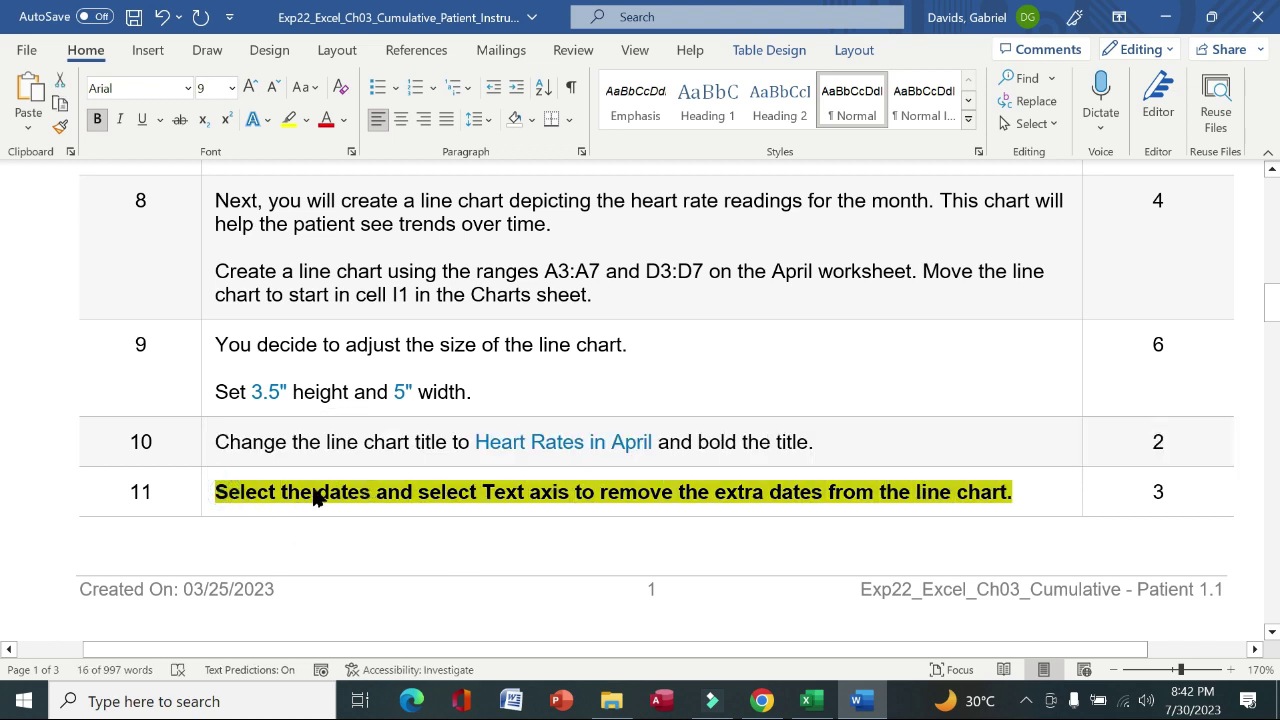
Step: Switch to Excel and change the axis type of the line chart's date axis to Text axis
left_click(806, 700)
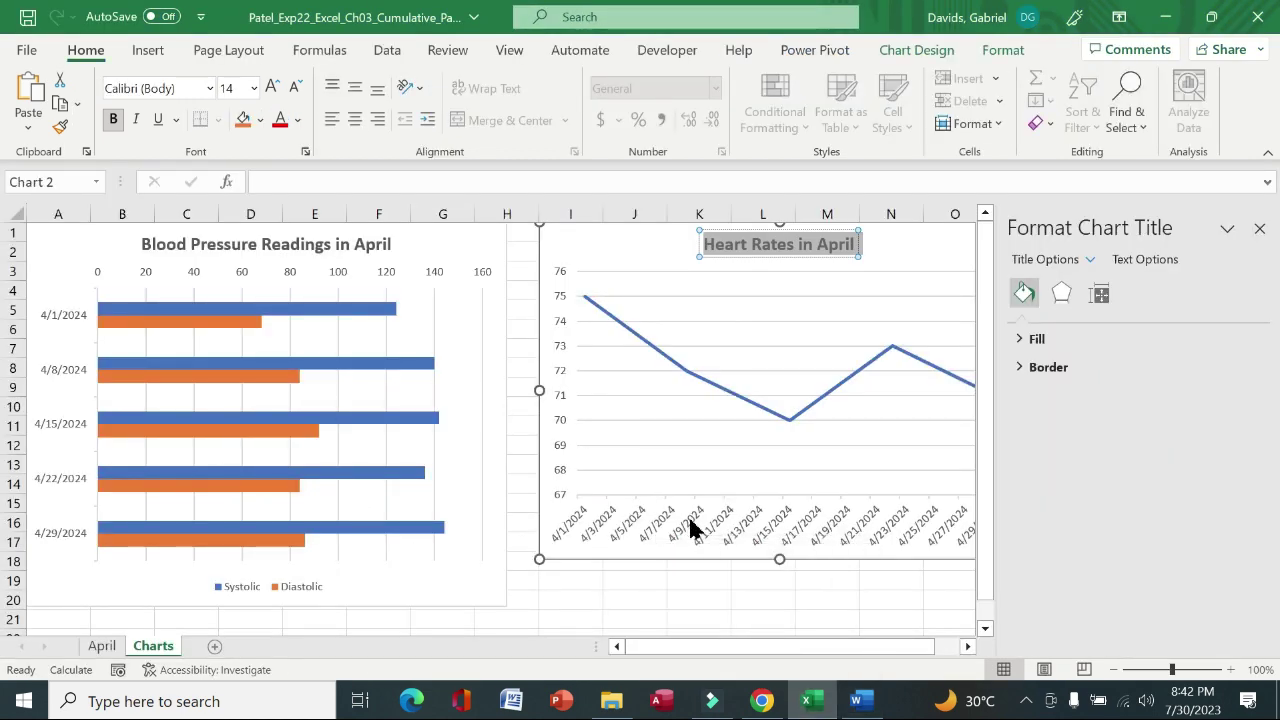
left_click(690, 527)
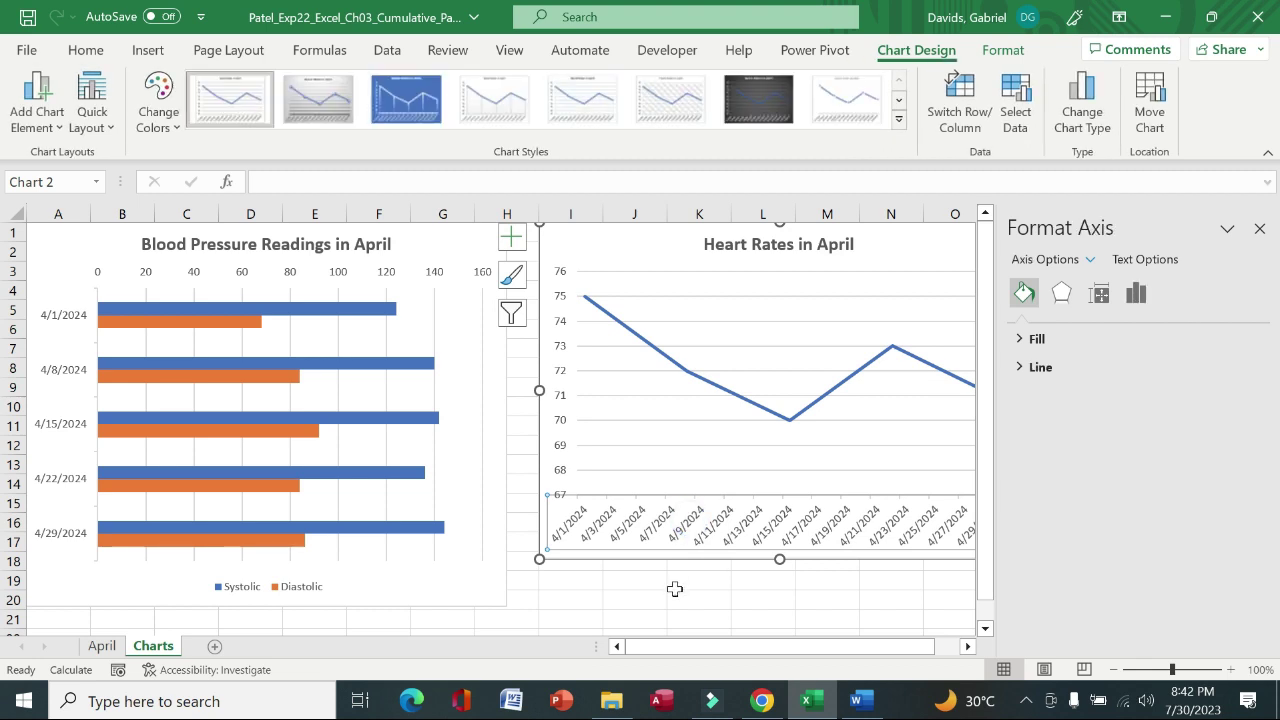
left_click(675, 589)
left_click(697, 527)
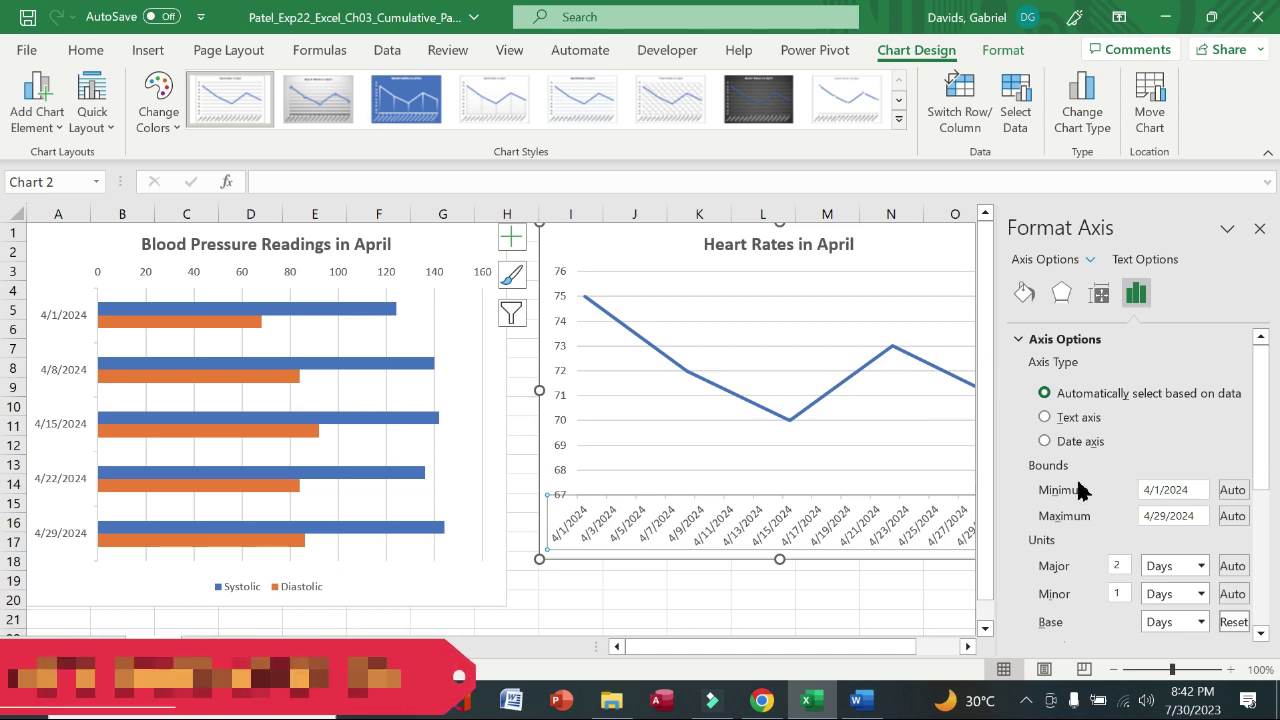
left_click(1045, 418)
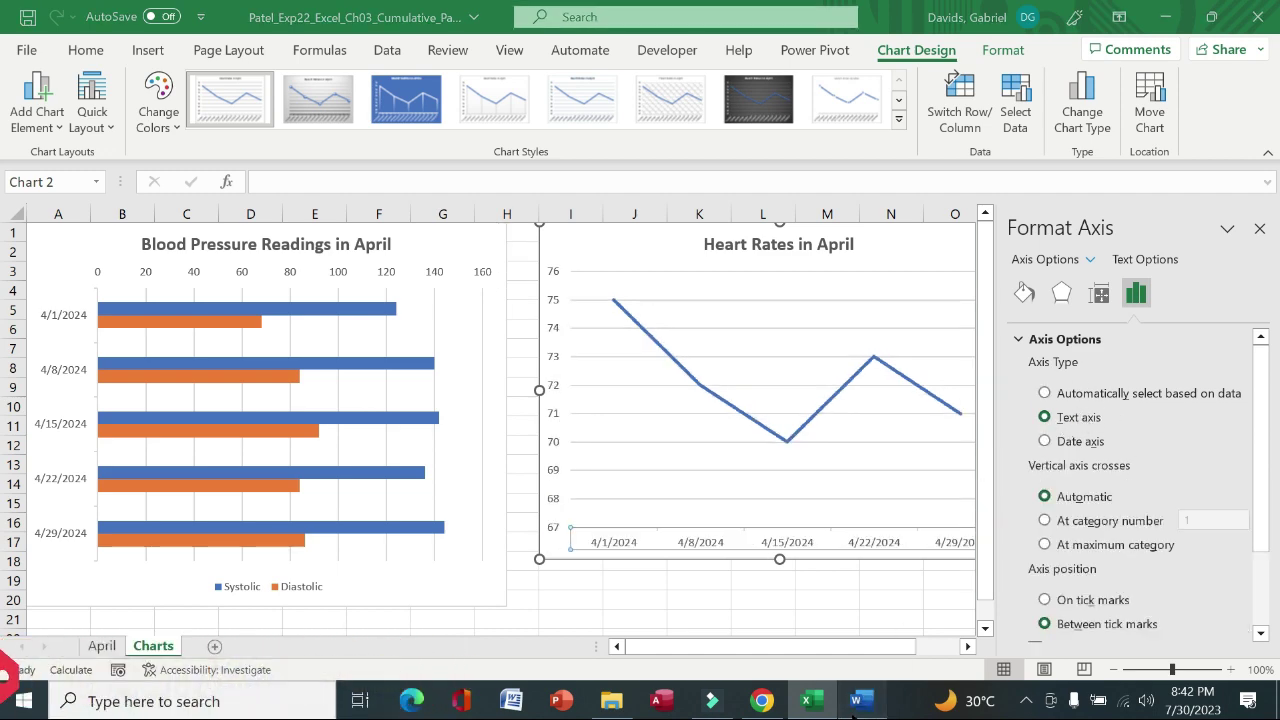
Step: Switch to the Word instructions and clear the bold and yellow highlight from the step 11 text
key("alt+Tab")
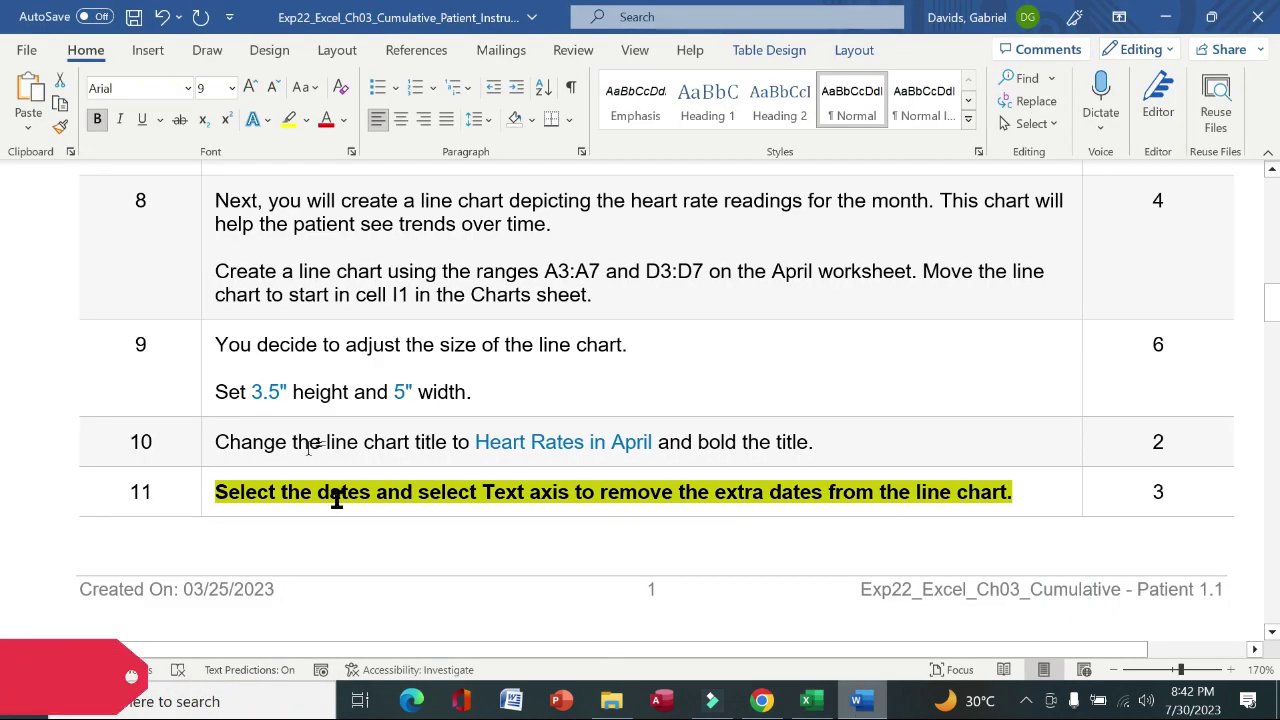
left_click(200, 504)
left_click(218, 468)
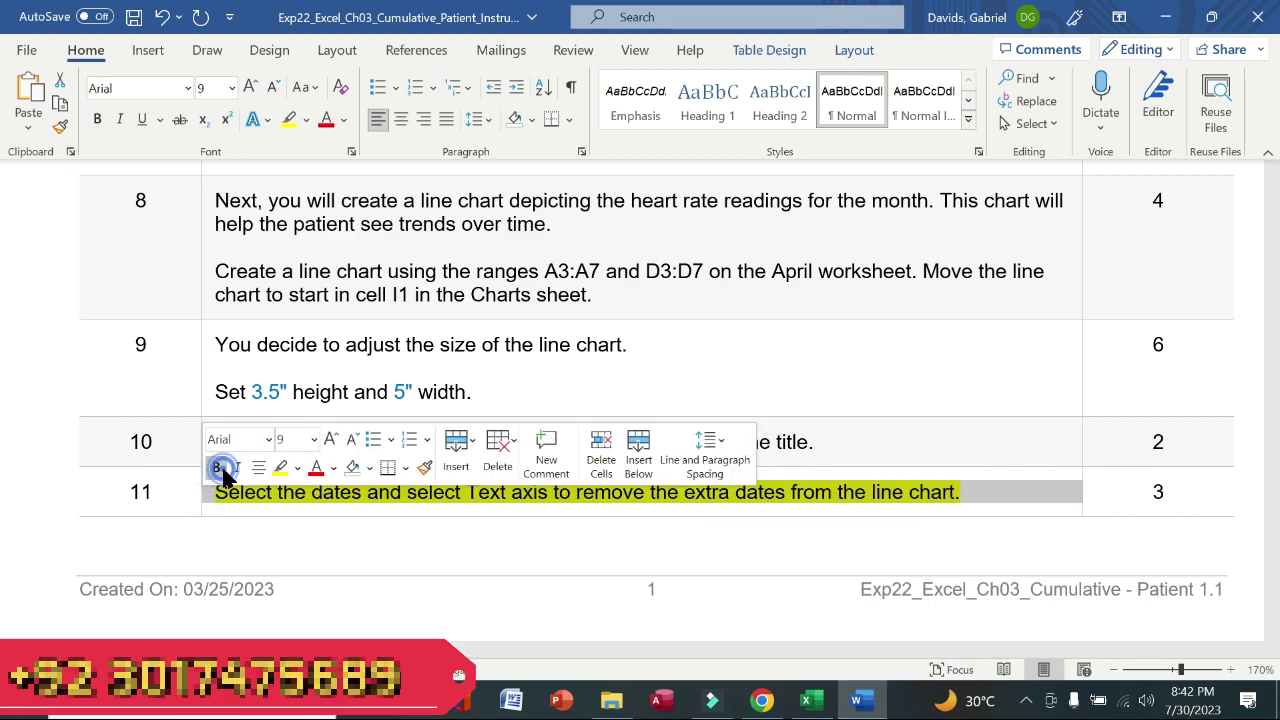
left_click(960, 492)
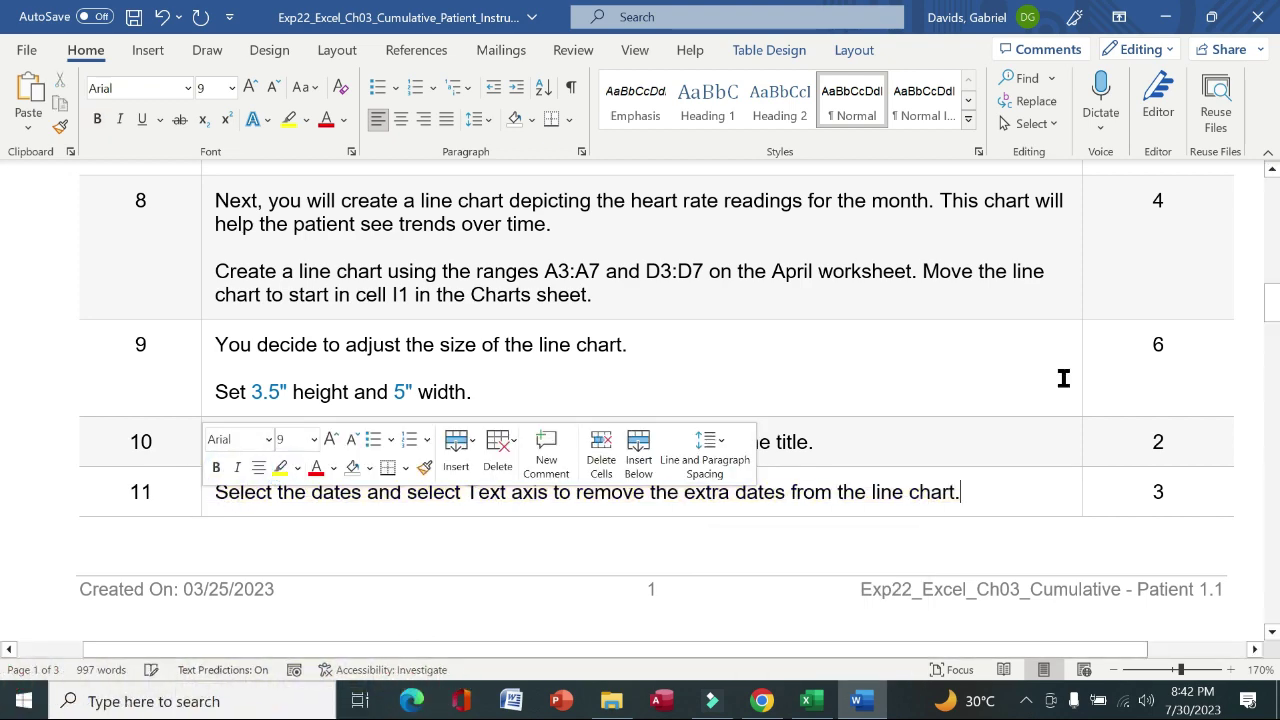
Step: Make the step 12 text bold with a yellow highlight and read its axis font color instruction
scroll(6, 320, "down", 5)
scroll(6, 350, "down", 5)
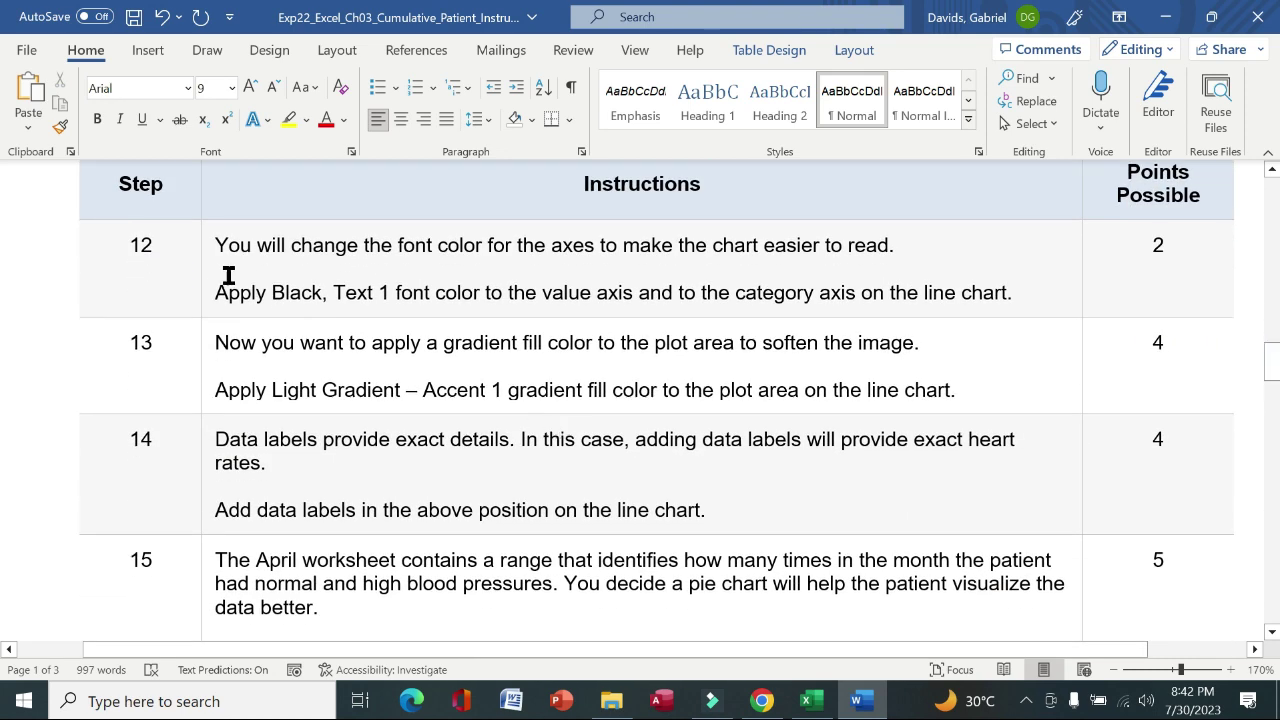
left_click(201, 273)
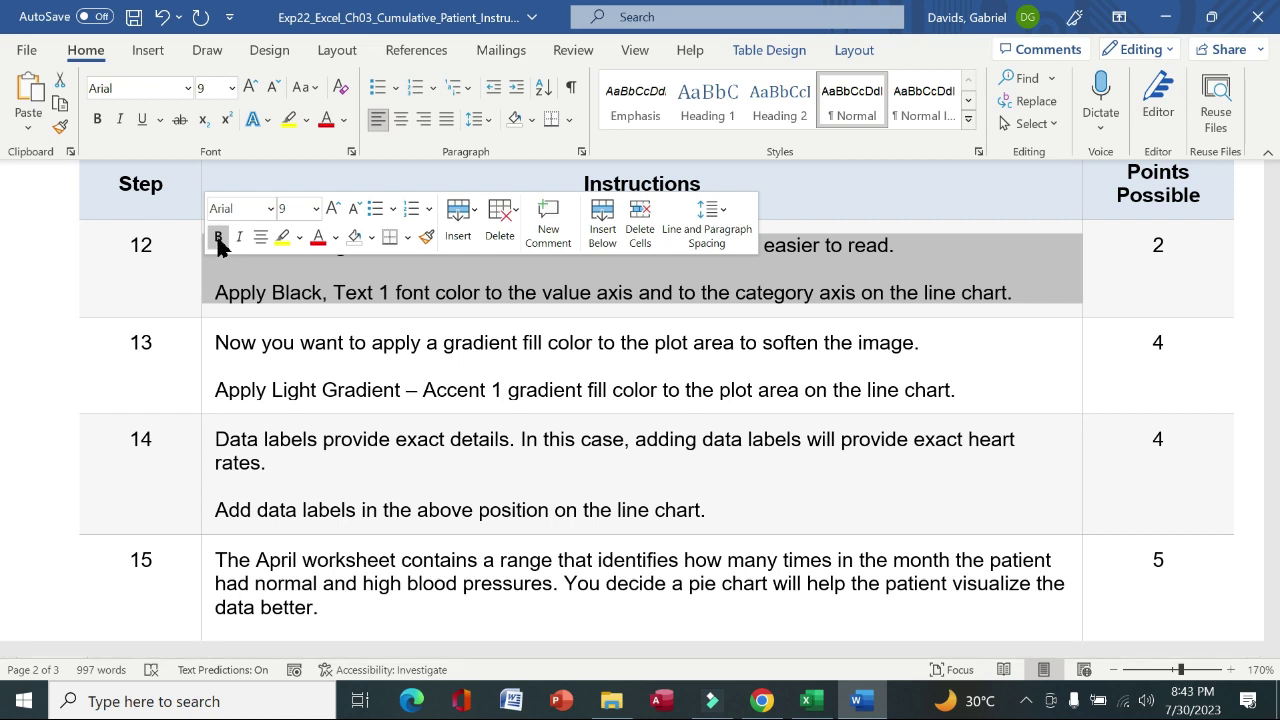
left_click(218, 237)
left_click(284, 240)
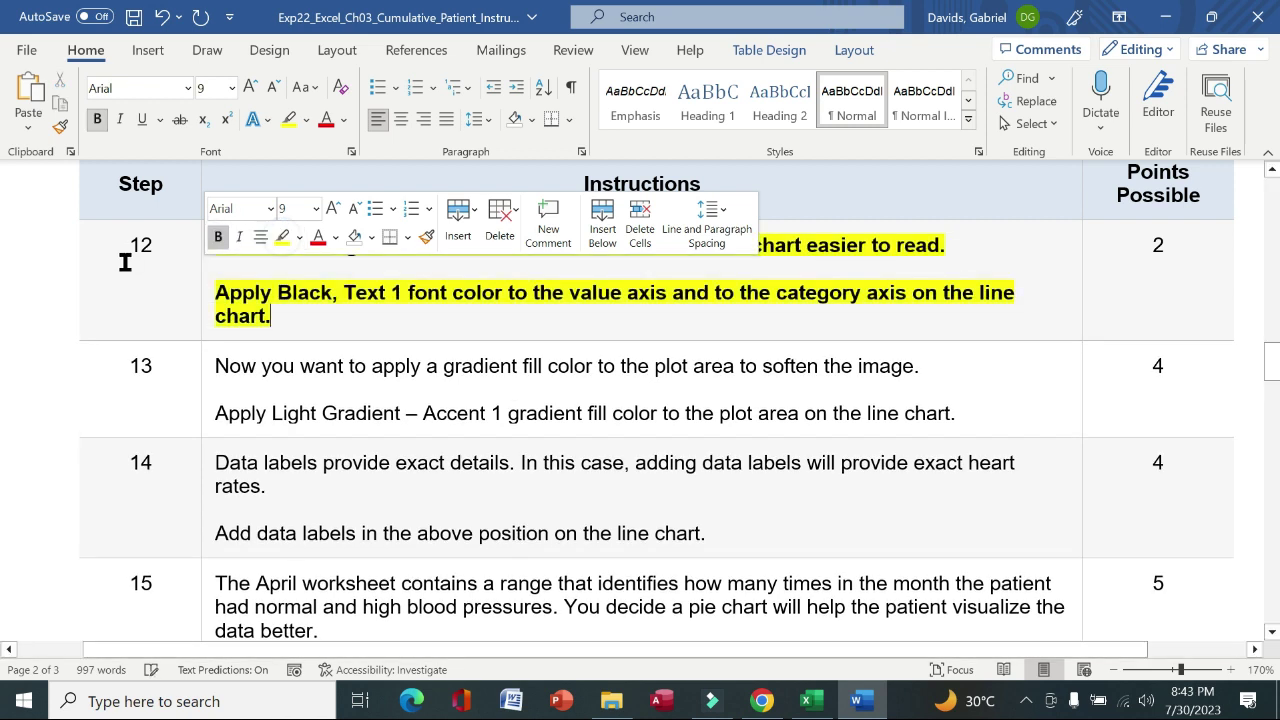
left_click(123, 260)
left_click_drag(218, 247, 945, 245)
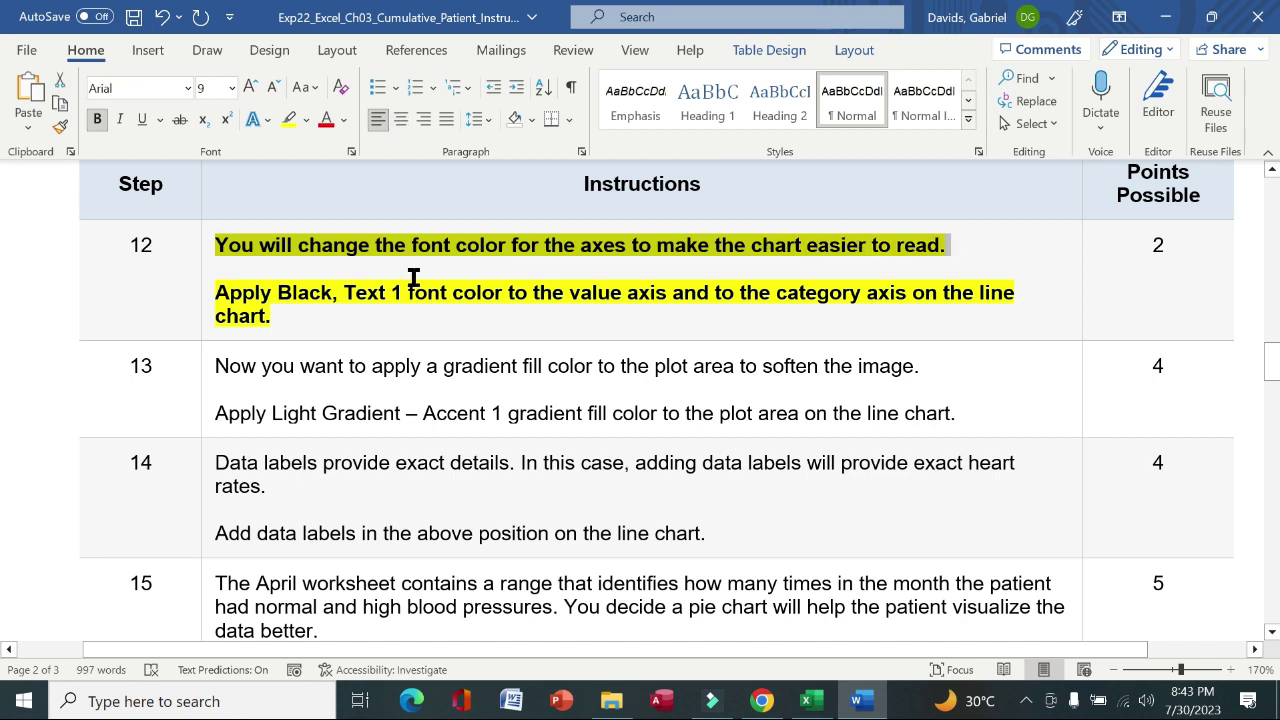
left_click_drag(218, 297, 1026, 314)
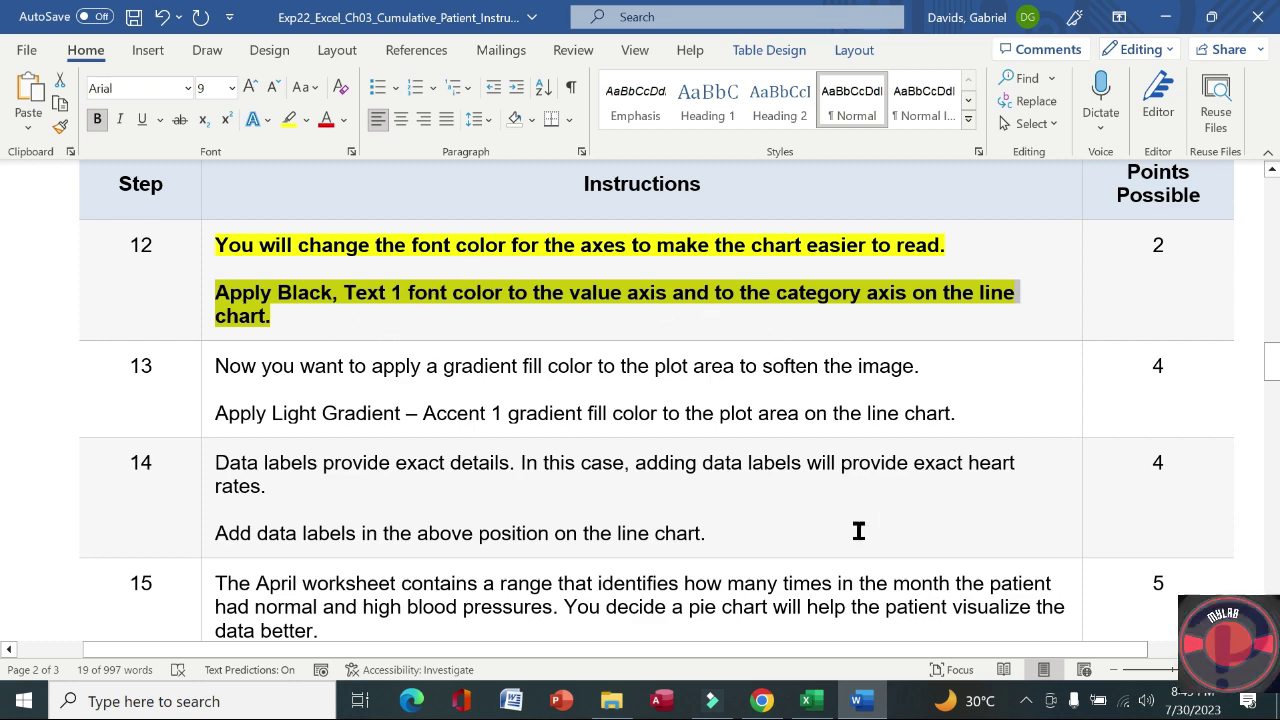
Step: Switch to Excel and apply the Black, Text 1 font color to the value axis of the Heart Rates in April line chart
left_click(792, 705)
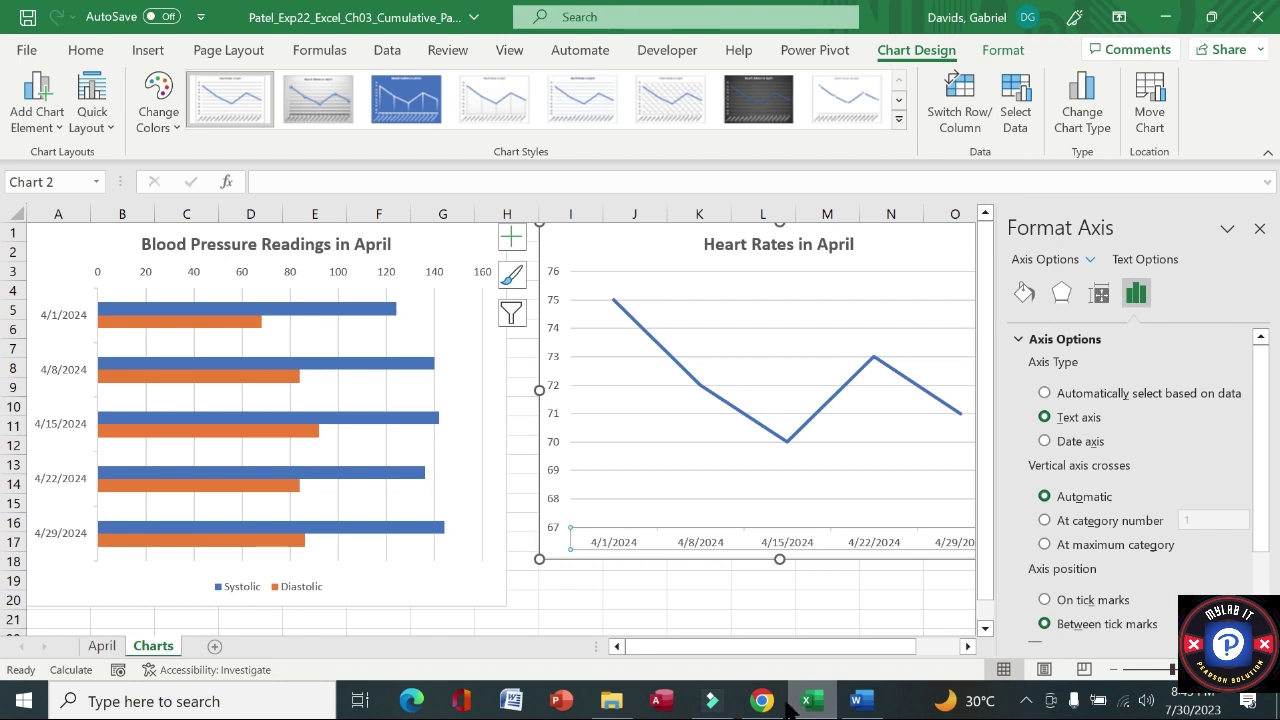
left_click(552, 392)
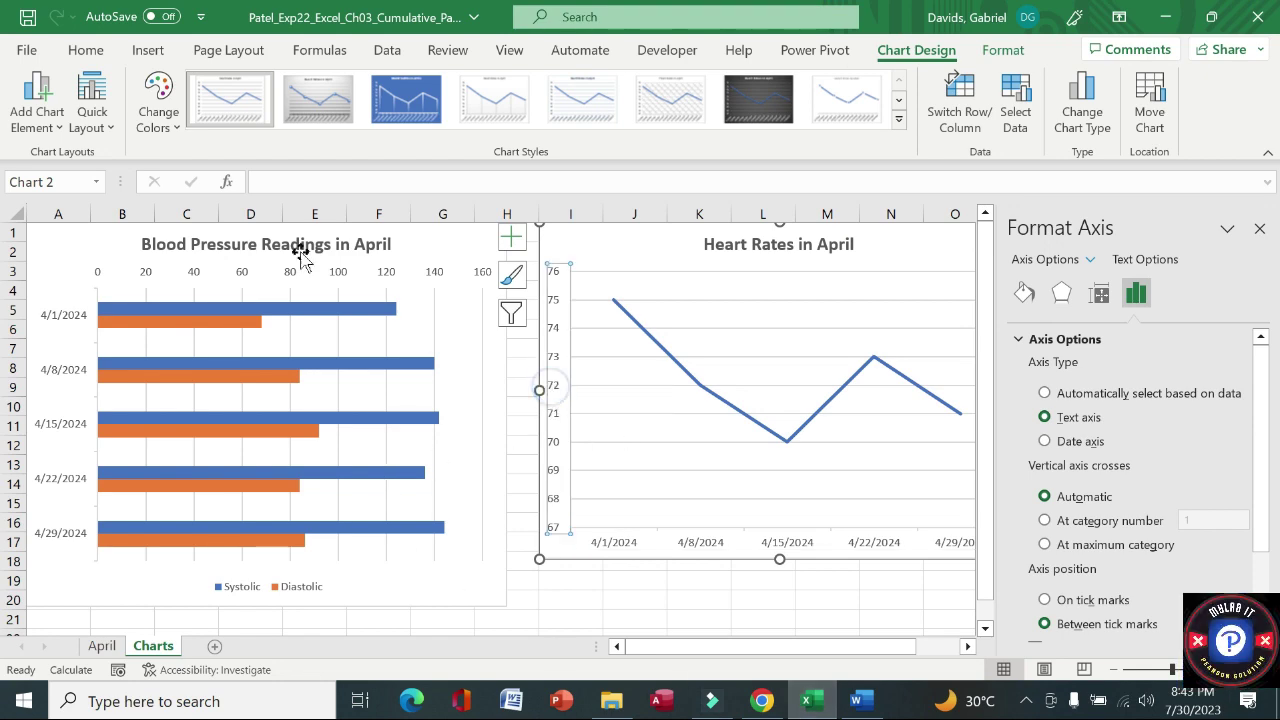
left_click(85, 55)
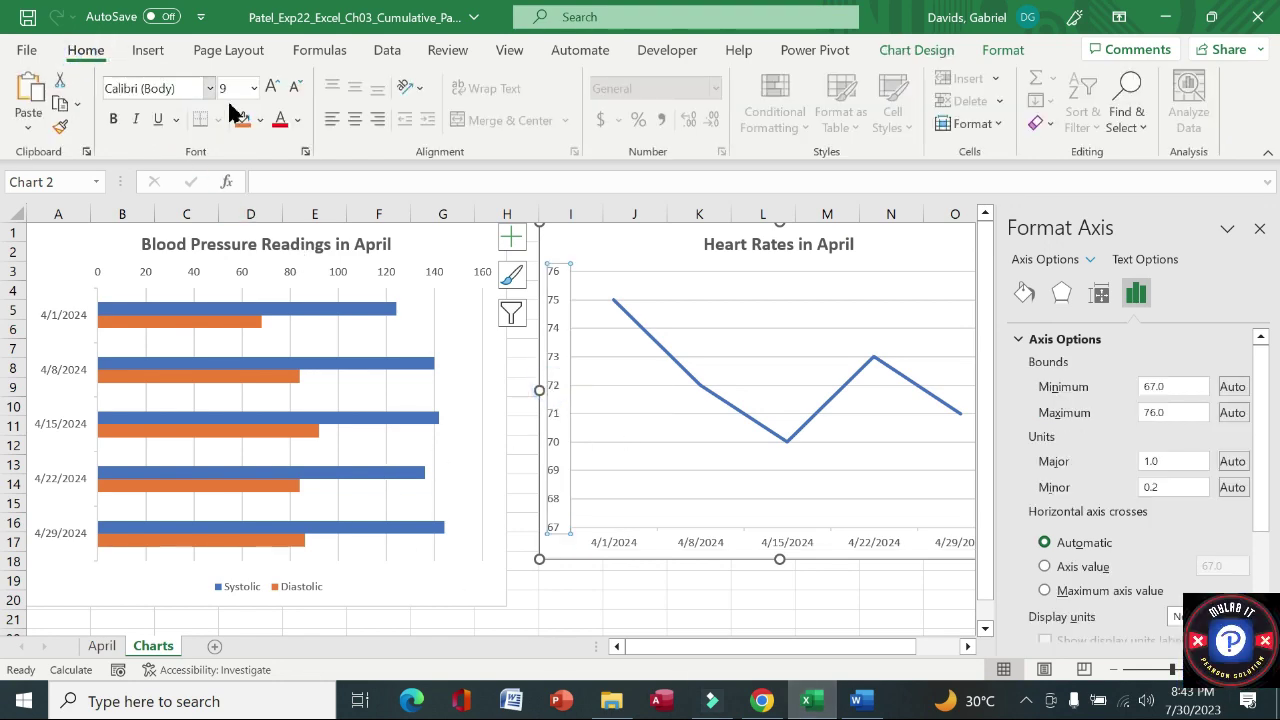
left_click(298, 120)
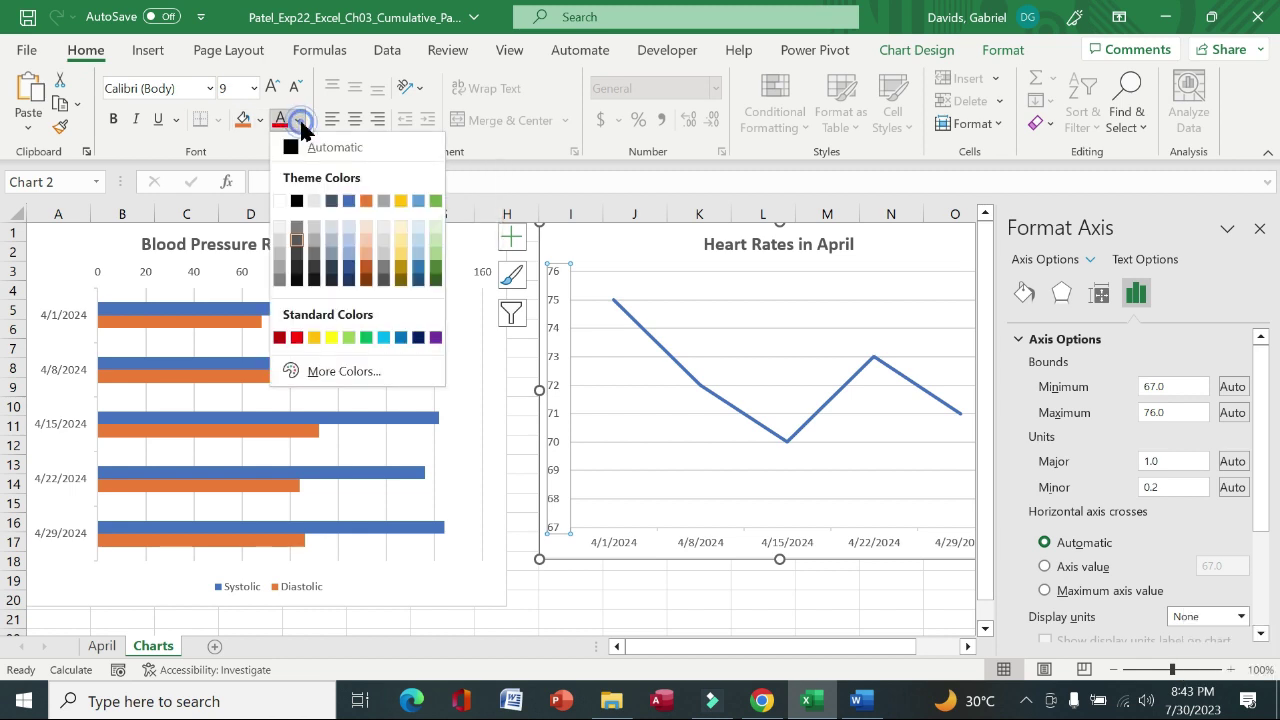
left_click(298, 202)
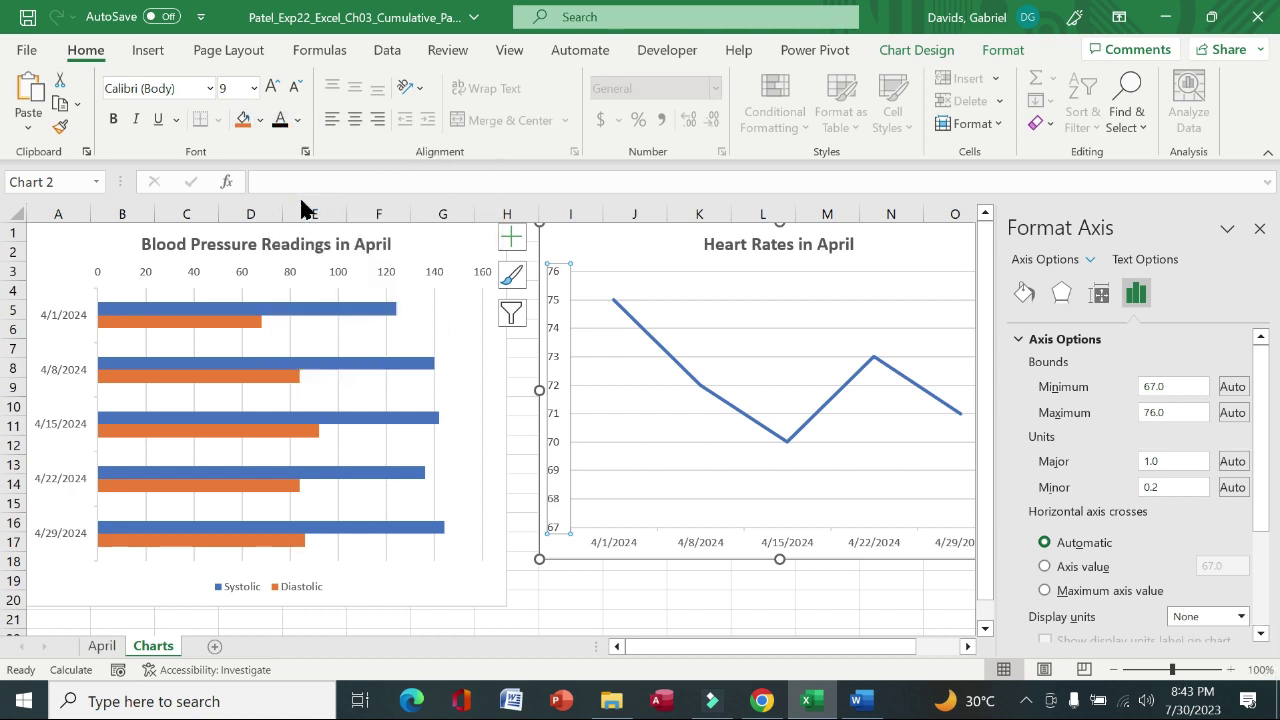
Step: Apply the same Black, Text 1 font color to the line chart's category axis with the dates
left_click(298, 120)
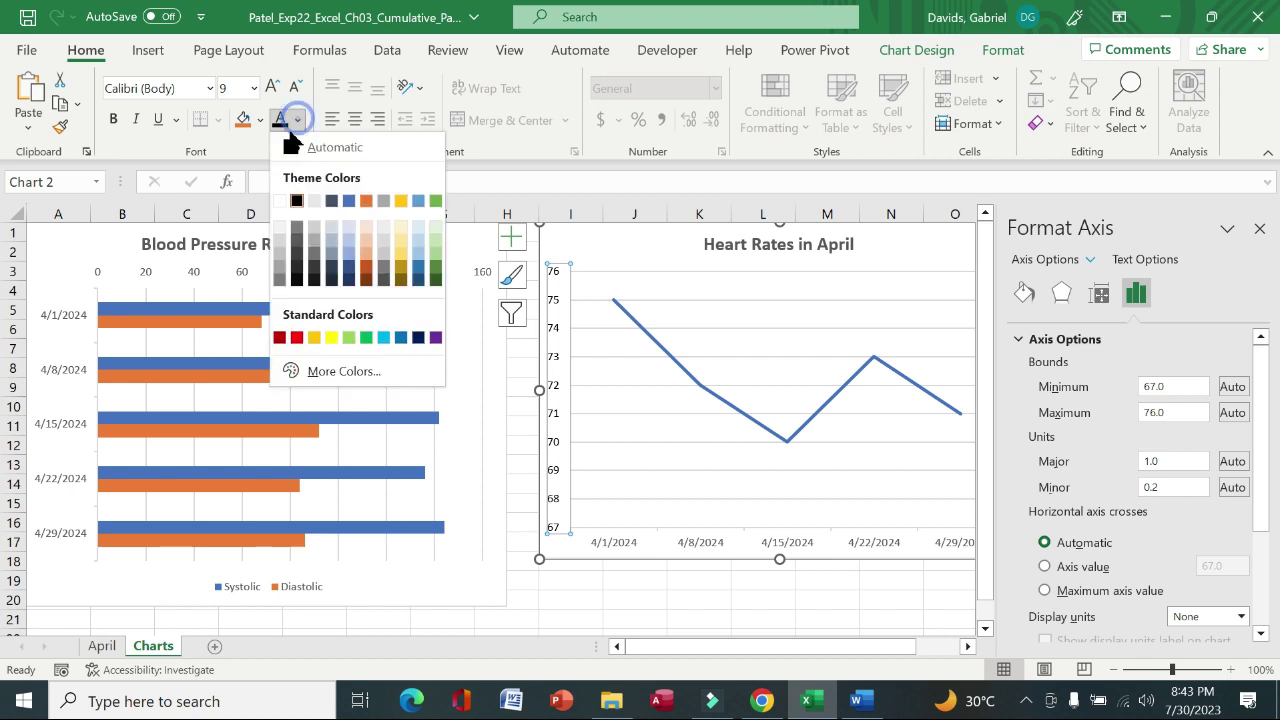
left_click(716, 548)
left_click(716, 548)
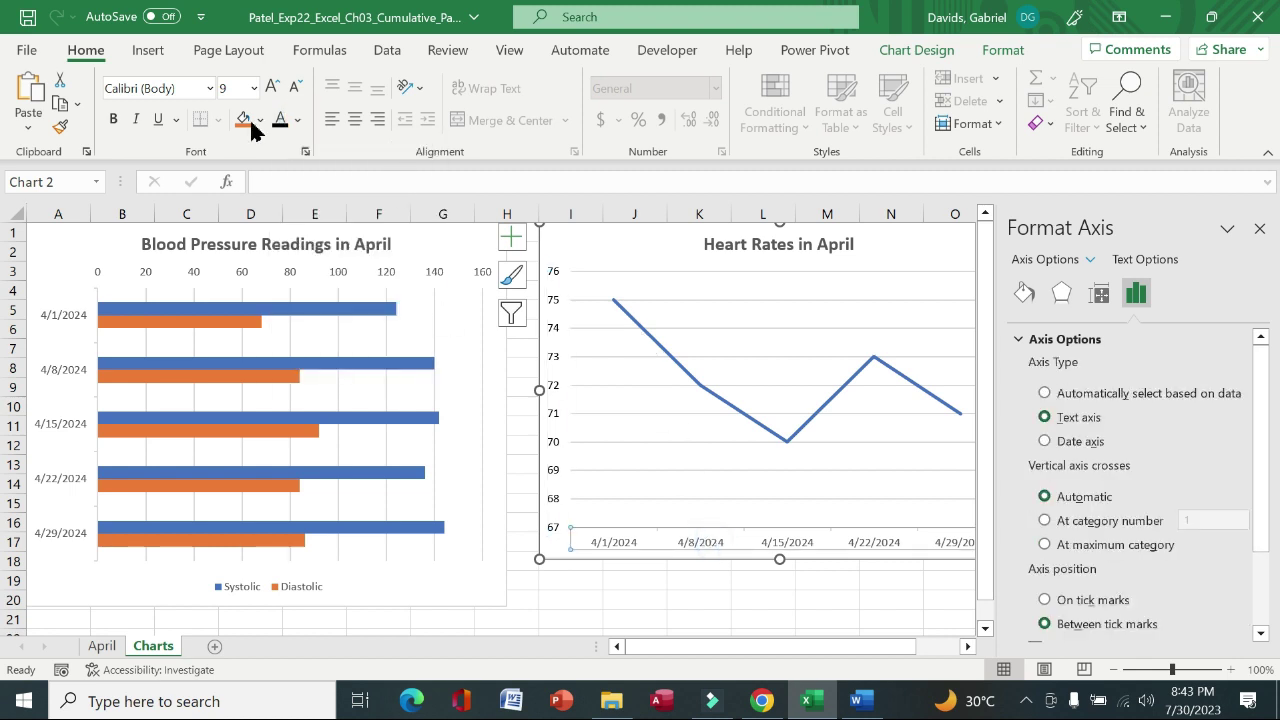
left_click(282, 126)
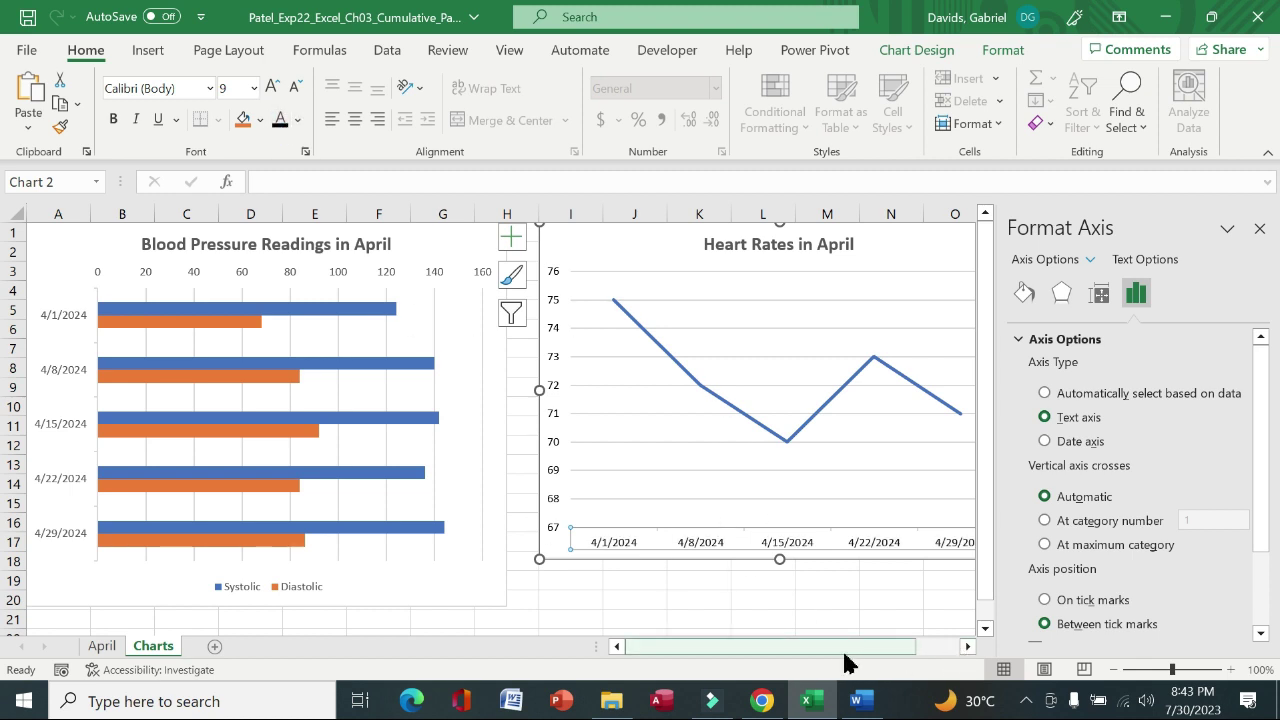
left_click_drag(843, 663, 723, 663)
Step: Switch to the Word instructions and clear the bold and yellow highlight from the step 12 text
left_click(880, 703)
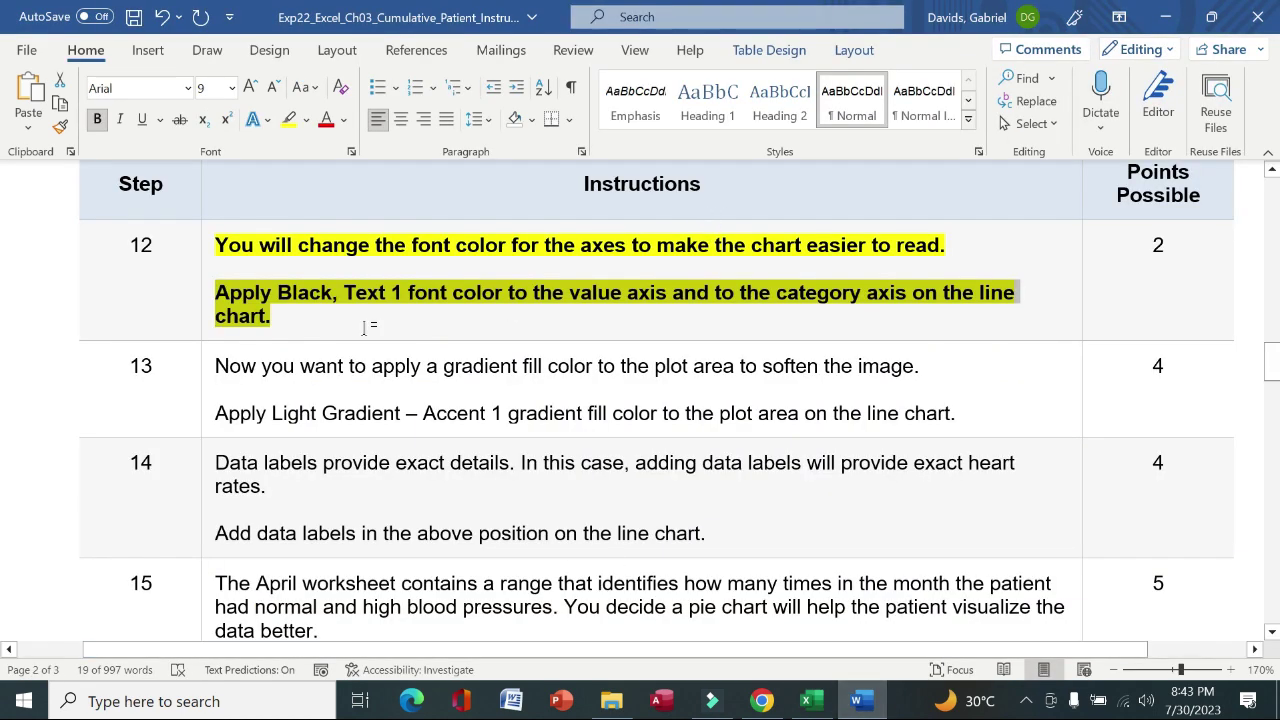
left_click(199, 267)
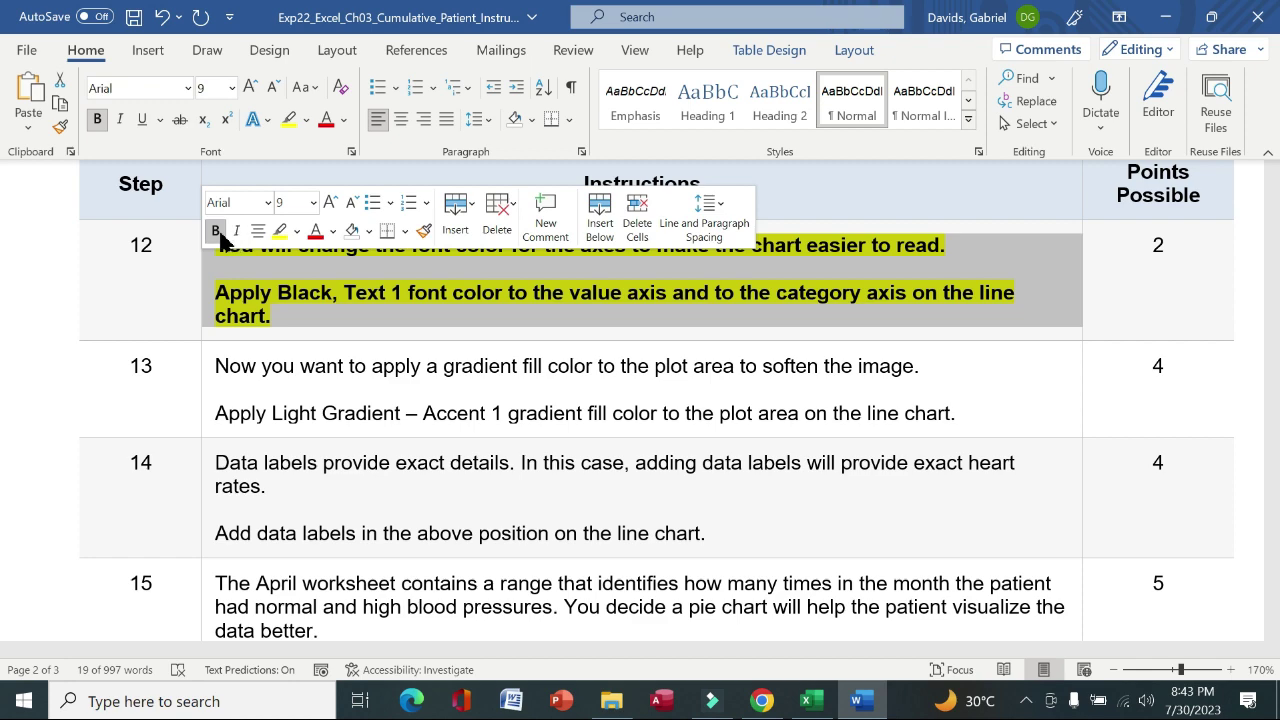
left_click(218, 234)
left_click(280, 232)
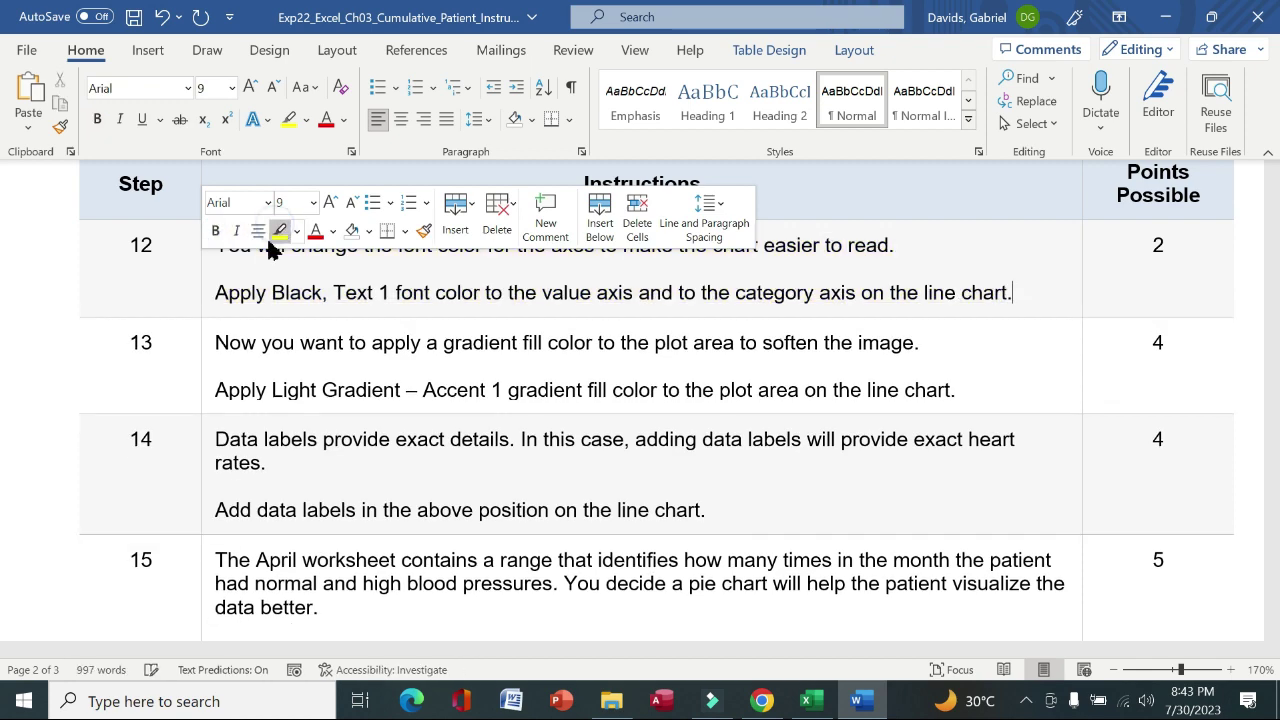
Step: Make the step 13 text bold with a yellow highlight and read its plot area gradient fill instruction
left_click(203, 367)
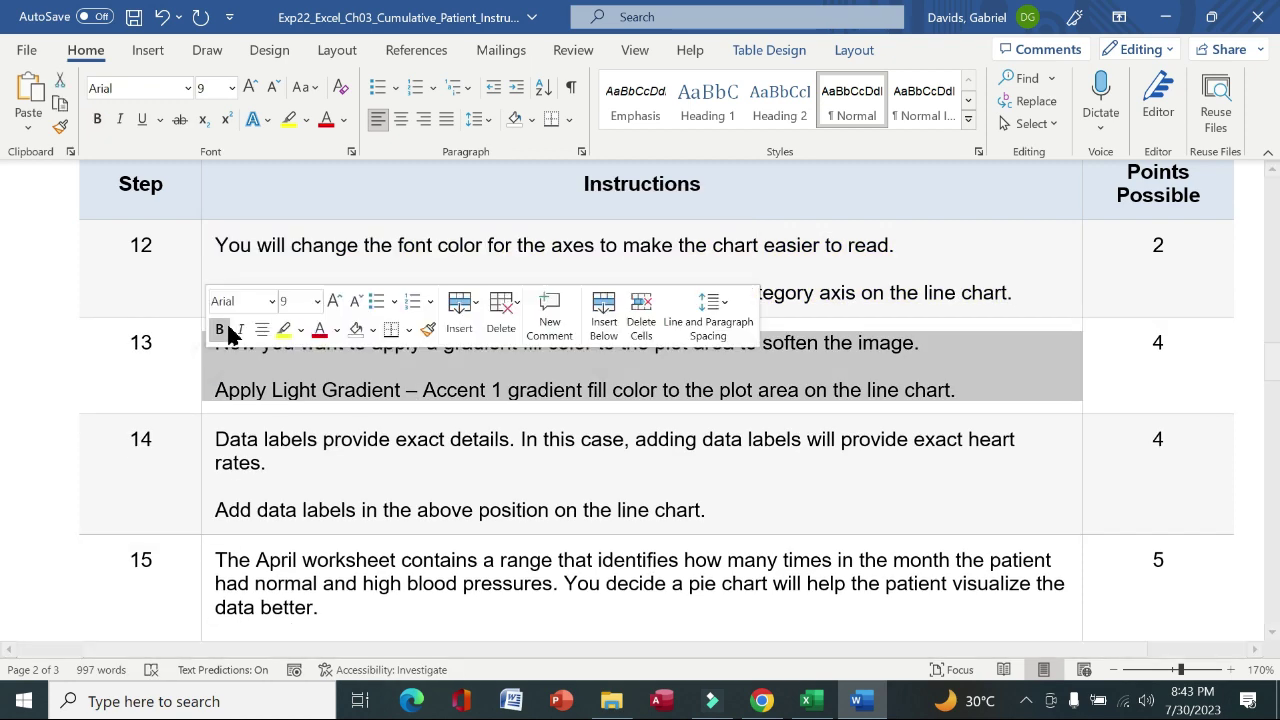
left_click(220, 330)
left_click(284, 330)
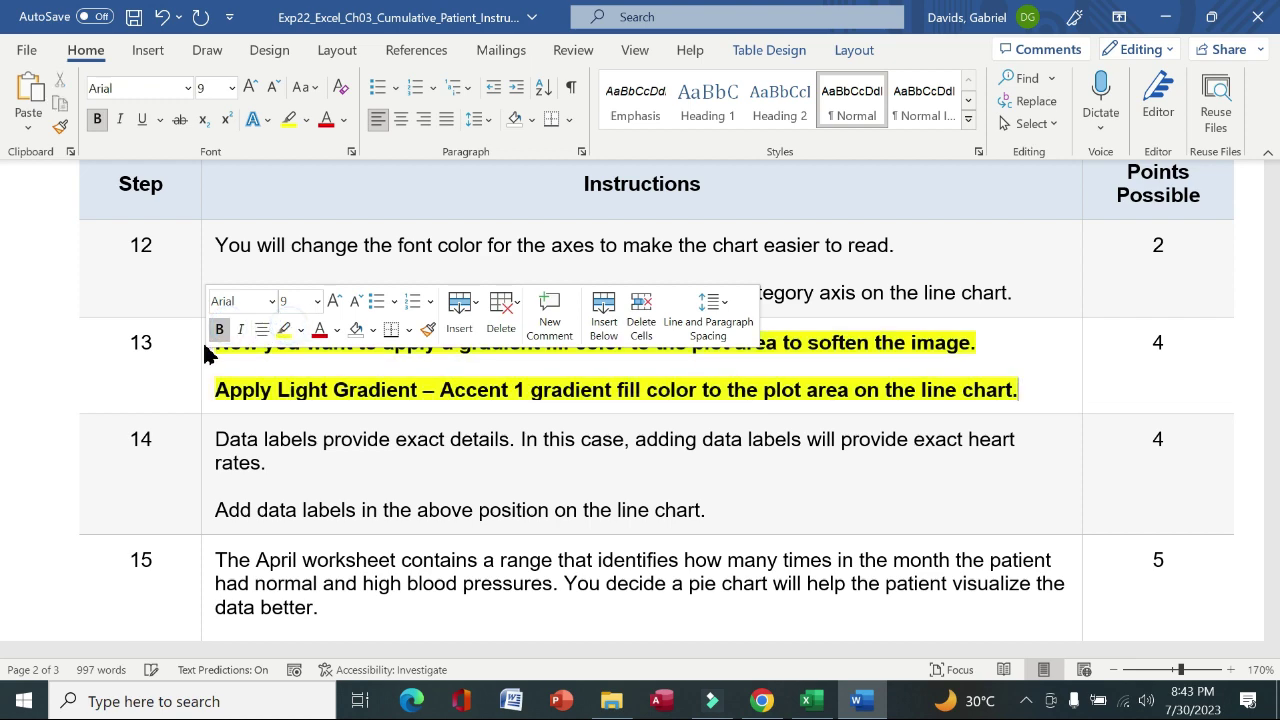
left_click(177, 353)
left_click_drag(216, 345, 920, 347)
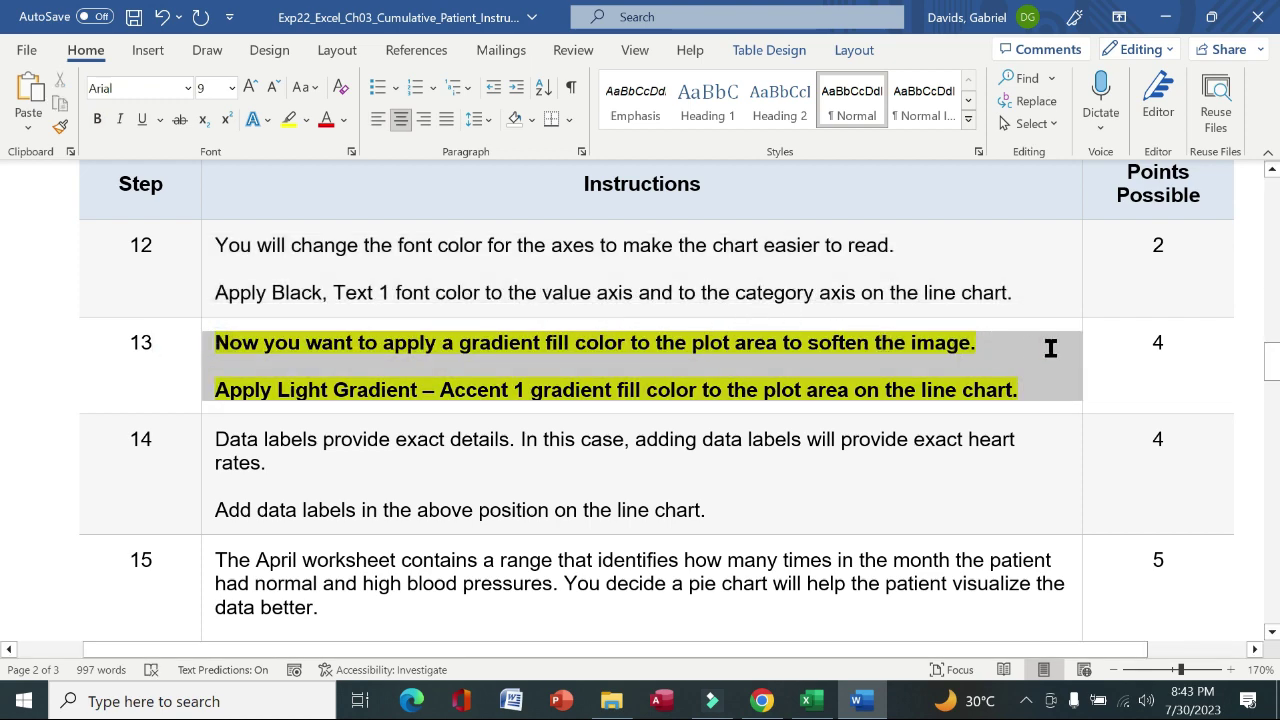
left_click(134, 429)
left_click(171, 384)
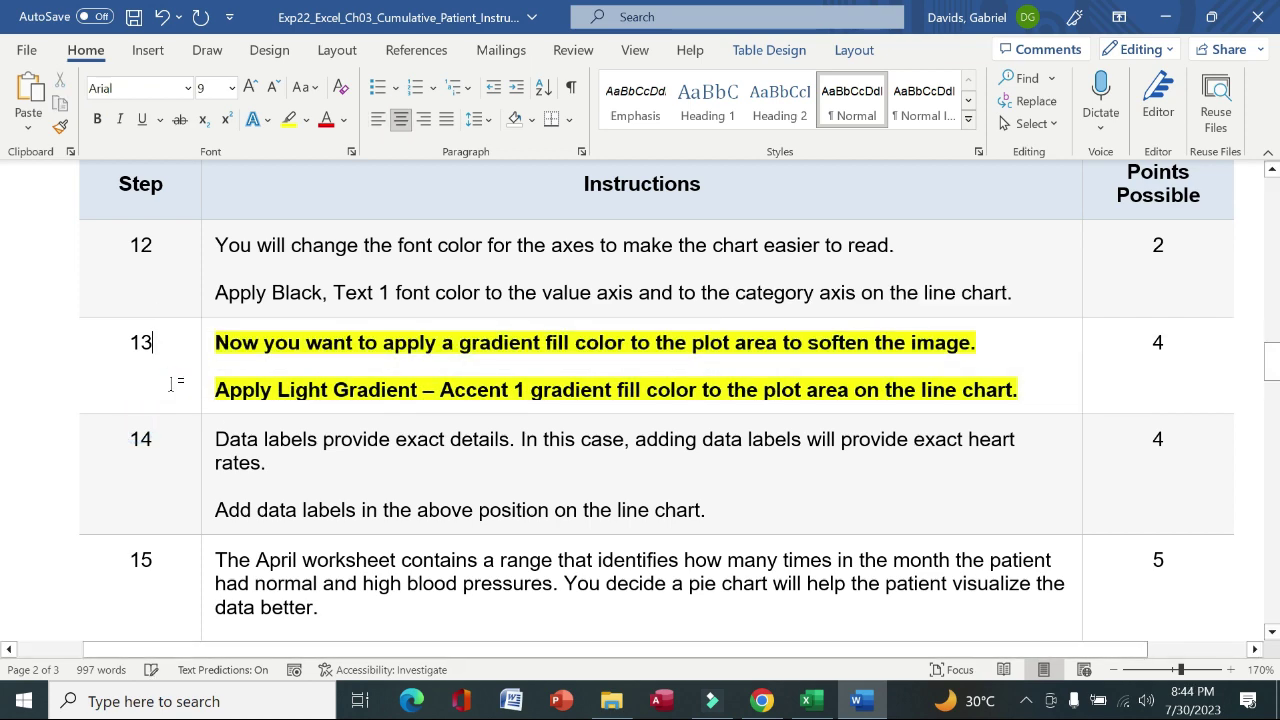
left_click_drag(222, 389, 990, 480)
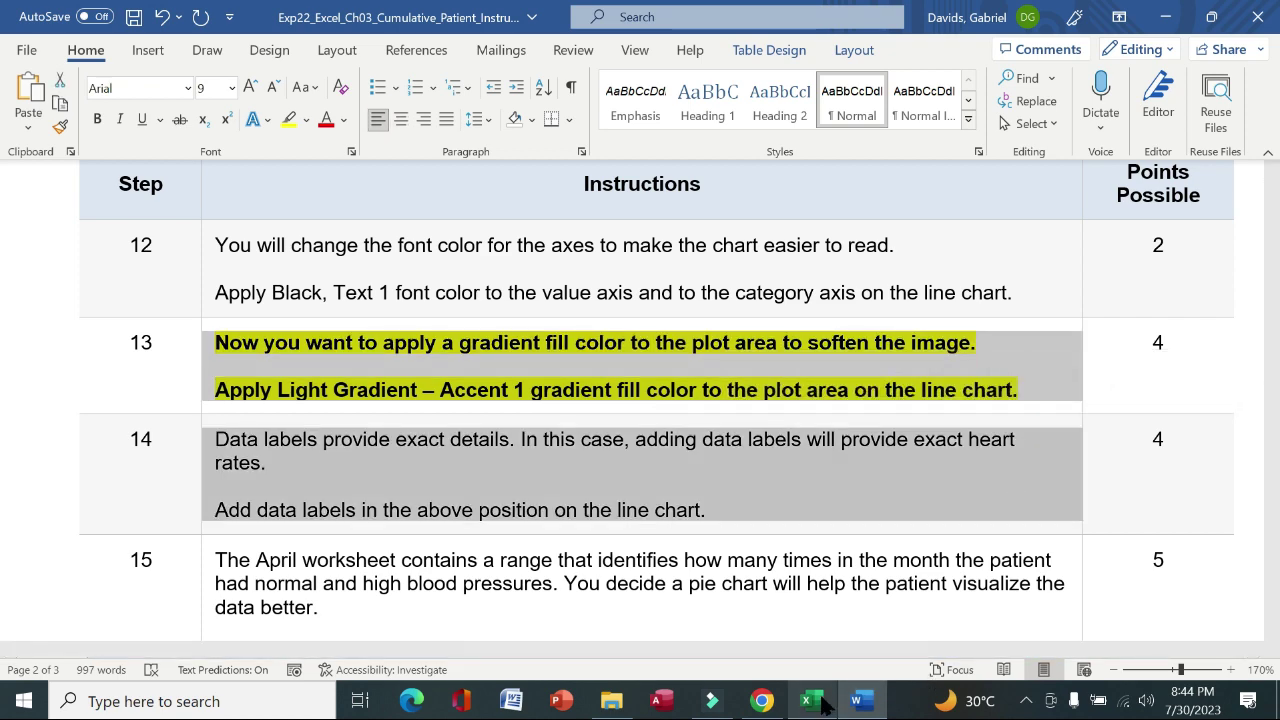
Step: Switch to Excel and fill the line chart's plot area with the Light Gradient - Accent 1 preset gradient
left_click(810, 565)
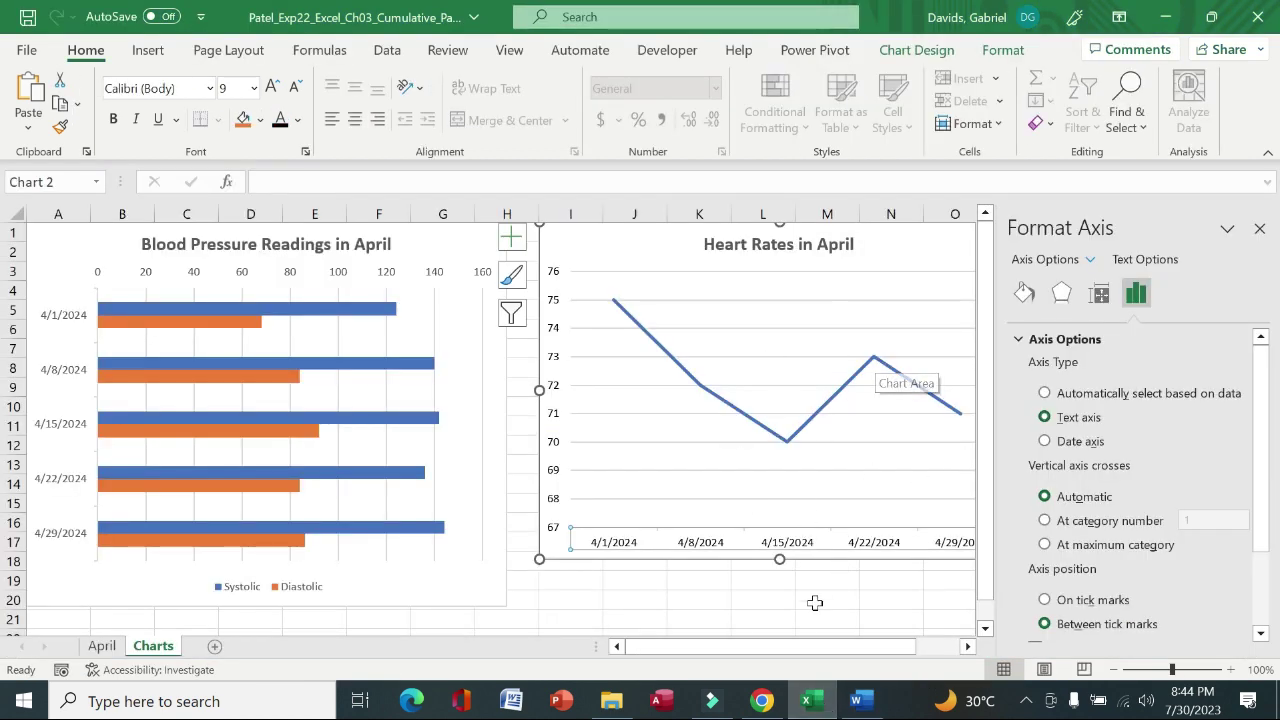
left_click_drag(799, 650, 943, 648)
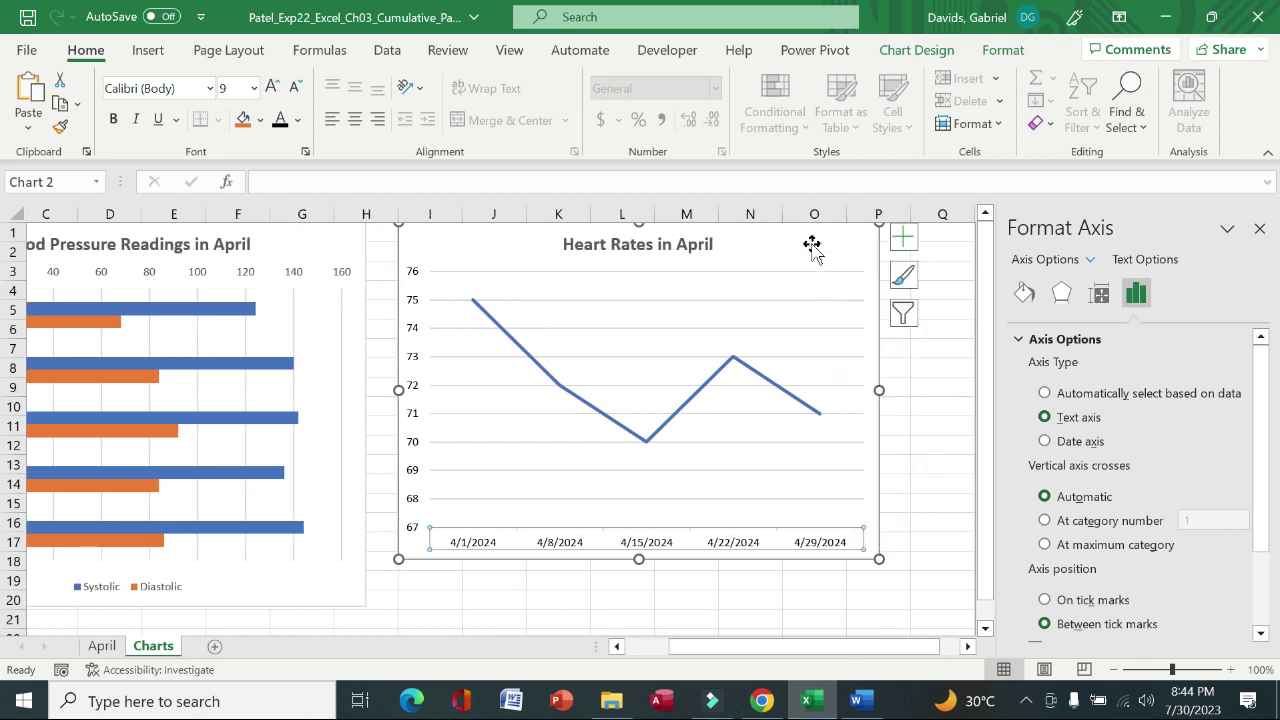
left_click(811, 241)
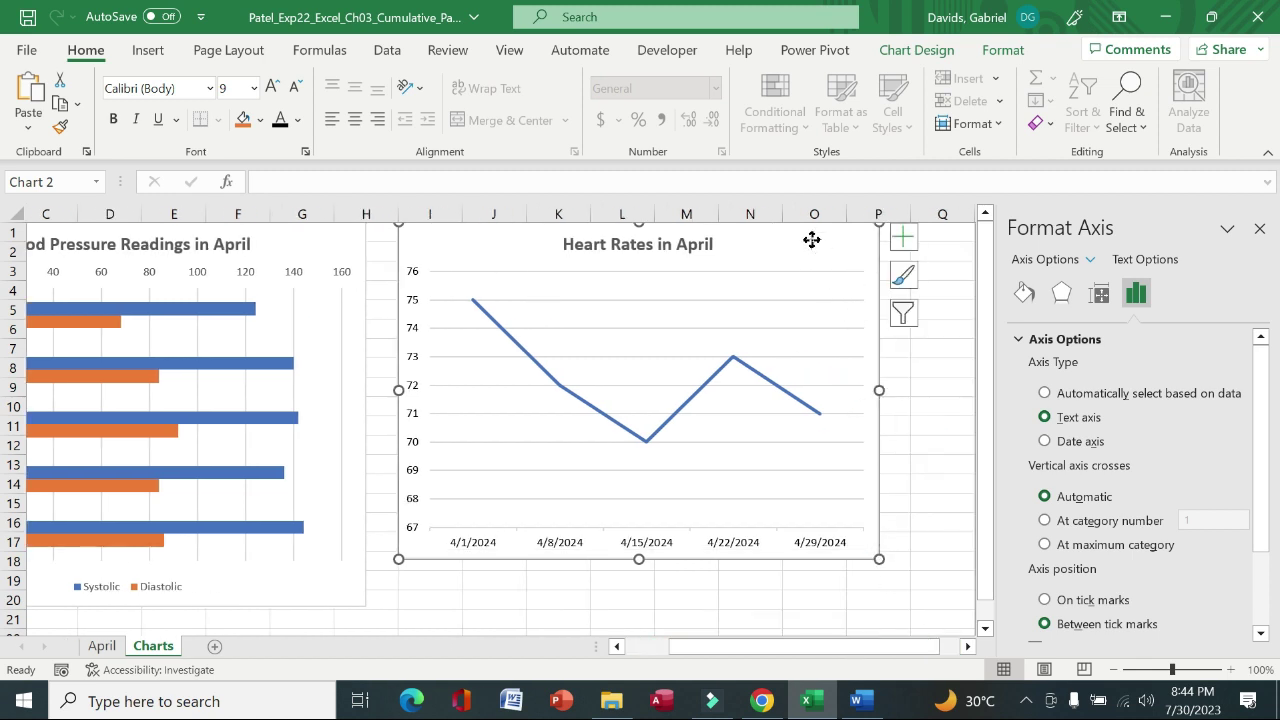
left_click(1027, 294)
left_click(787, 310)
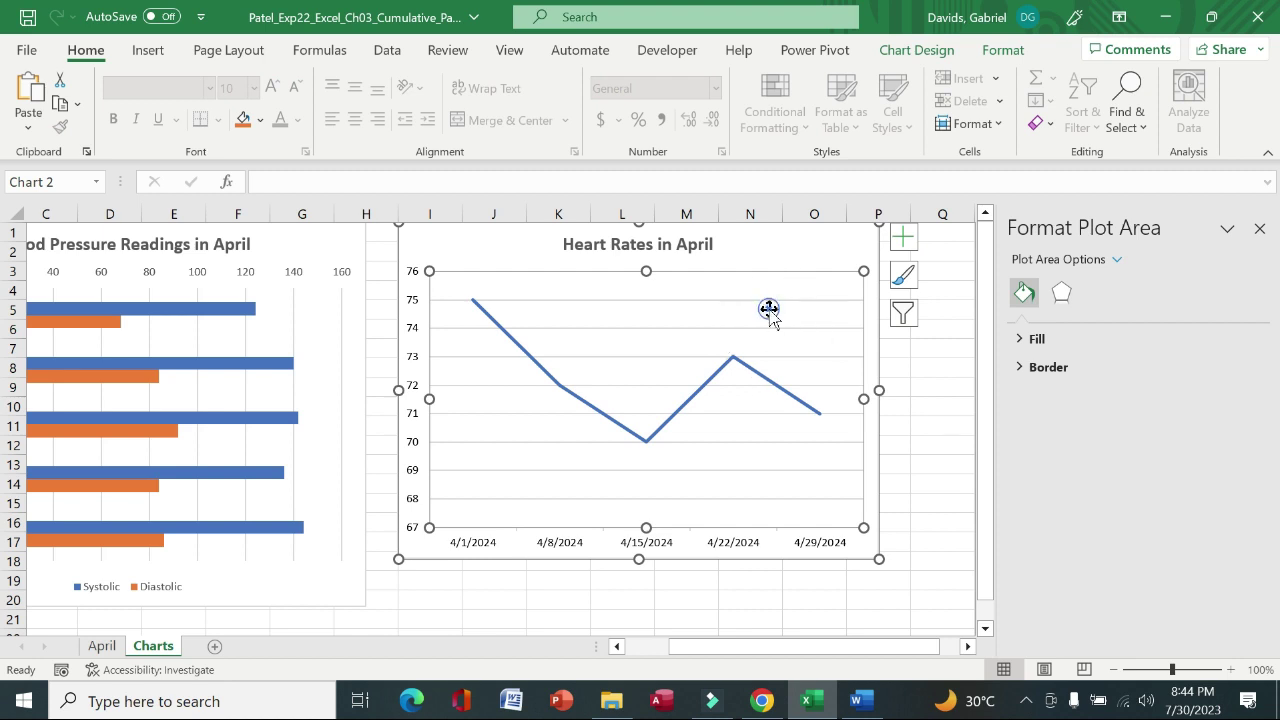
left_click(1040, 340)
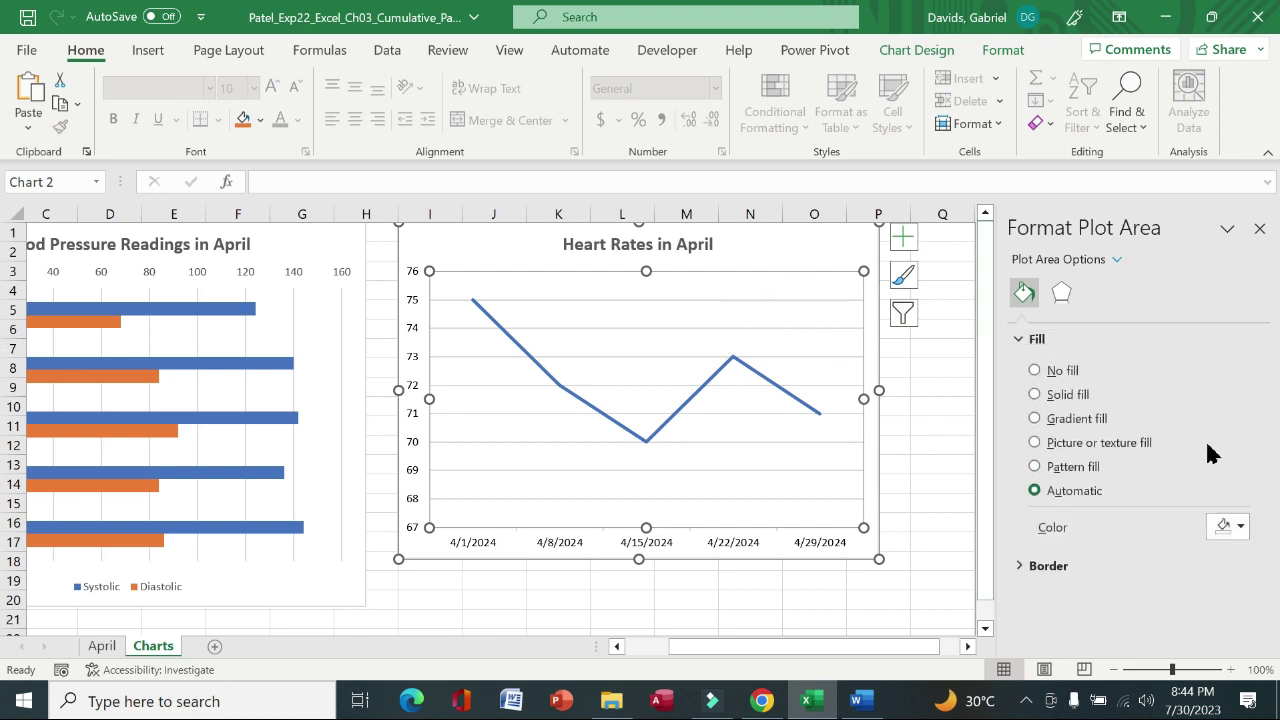
left_click(1035, 419)
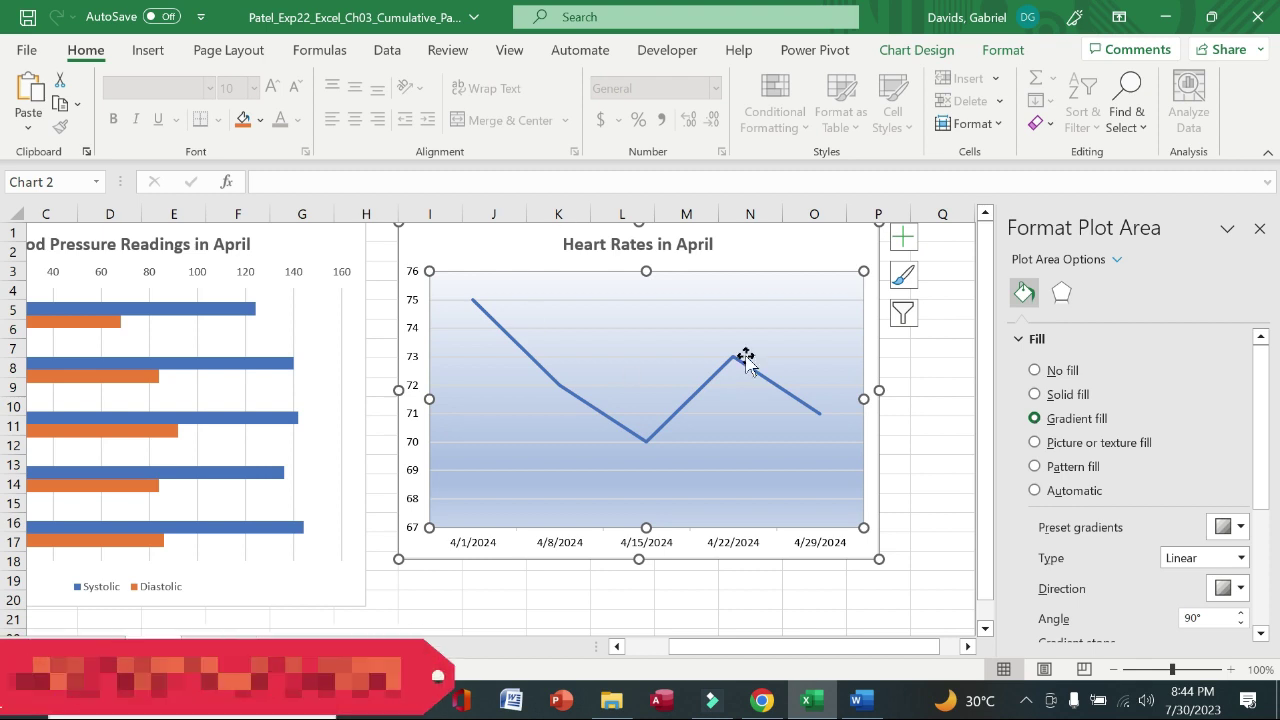
left_click(1238, 527)
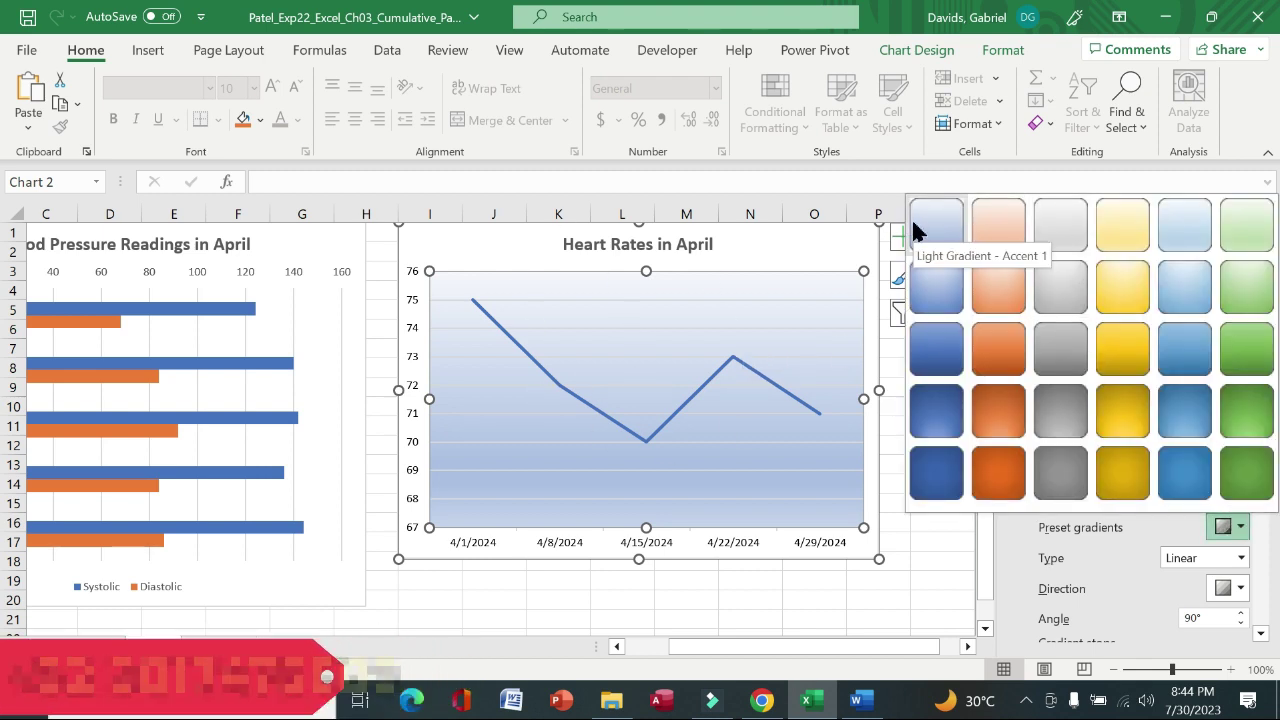
left_click(928, 226)
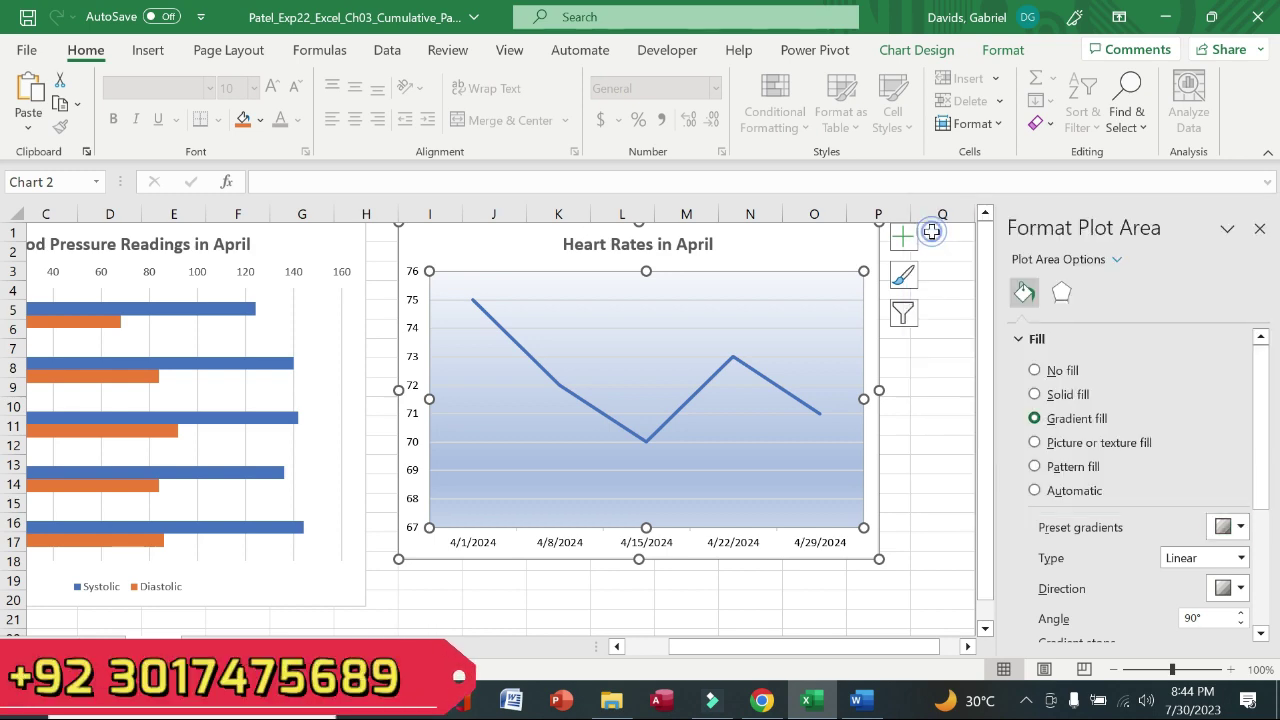
Step: Switch to the Word instructions and clear the bold and yellow highlight from the step 13 text
left_click(856, 700)
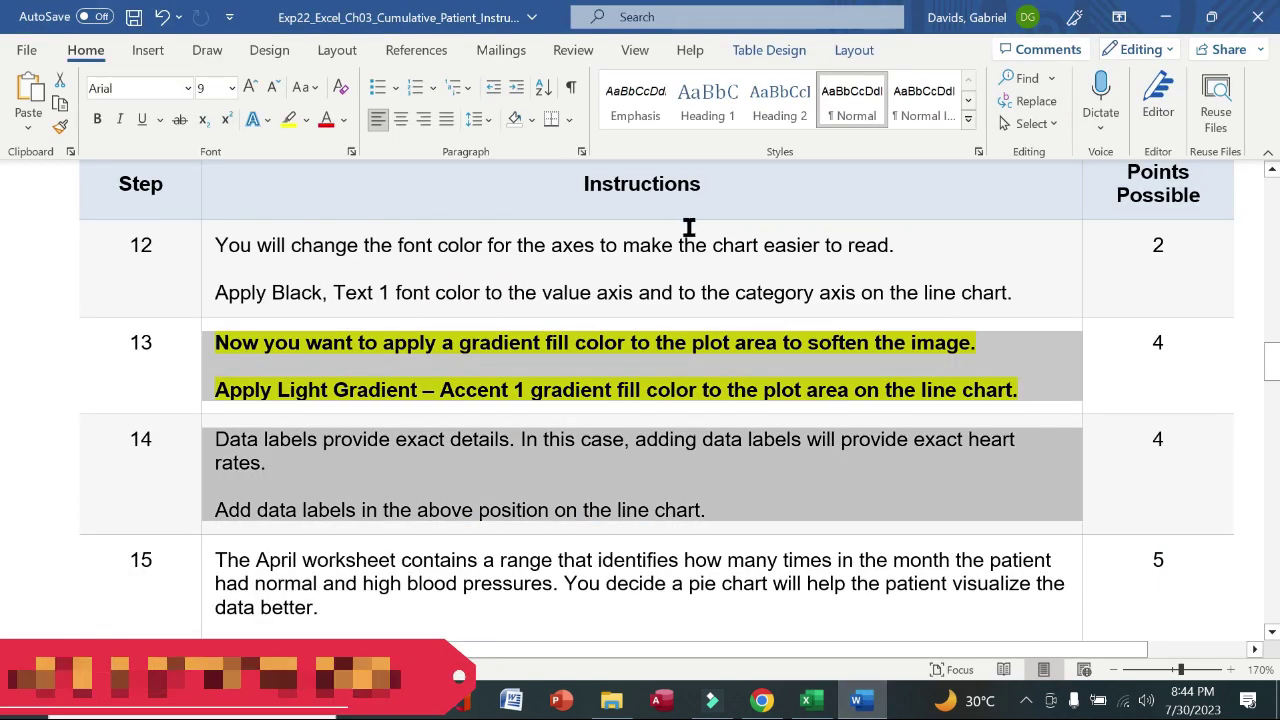
left_click(199, 352)
left_click(213, 317)
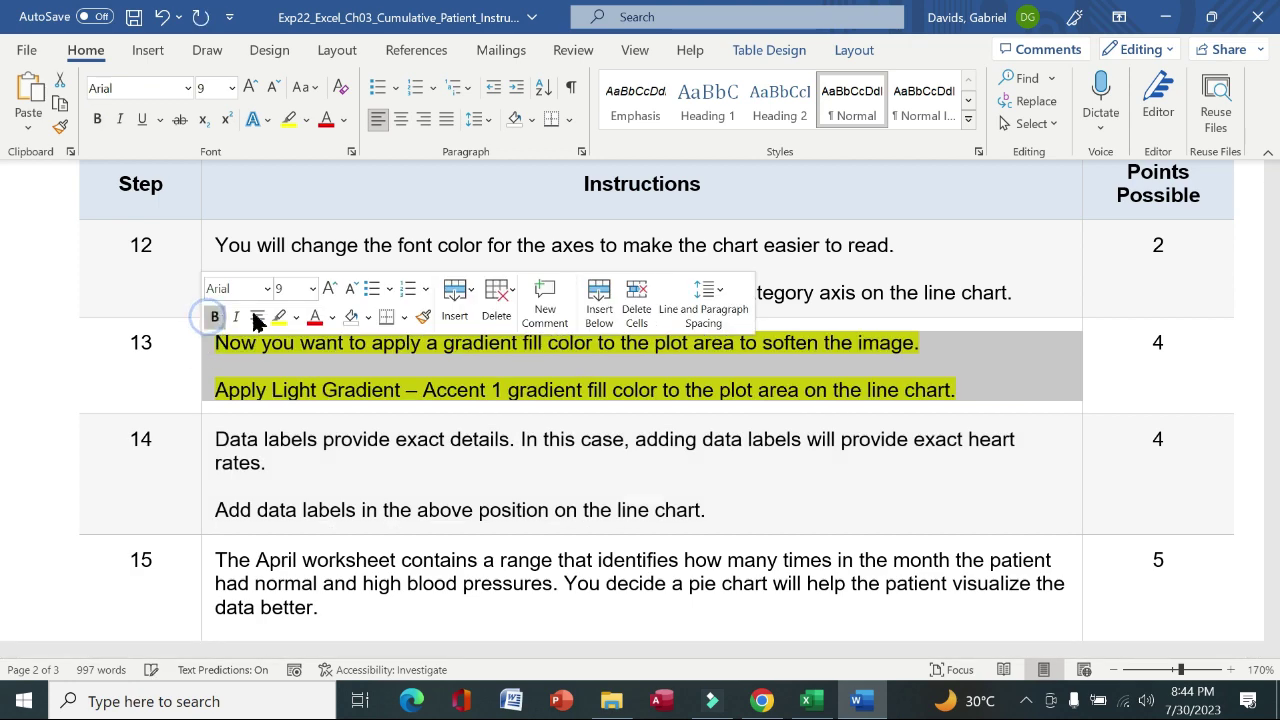
left_click(281, 317)
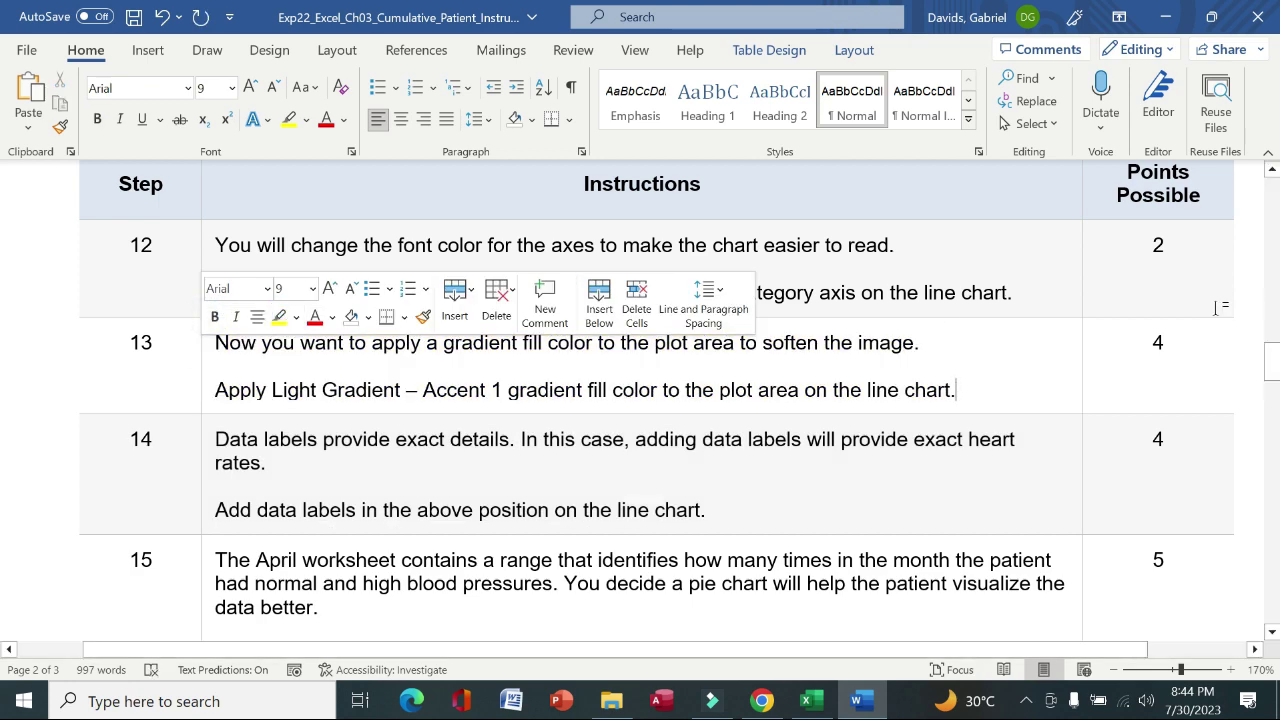
Step: Make the step 14 text bold with a yellow highlight and read its data label instruction
scroll(3, 375, "down", 5)
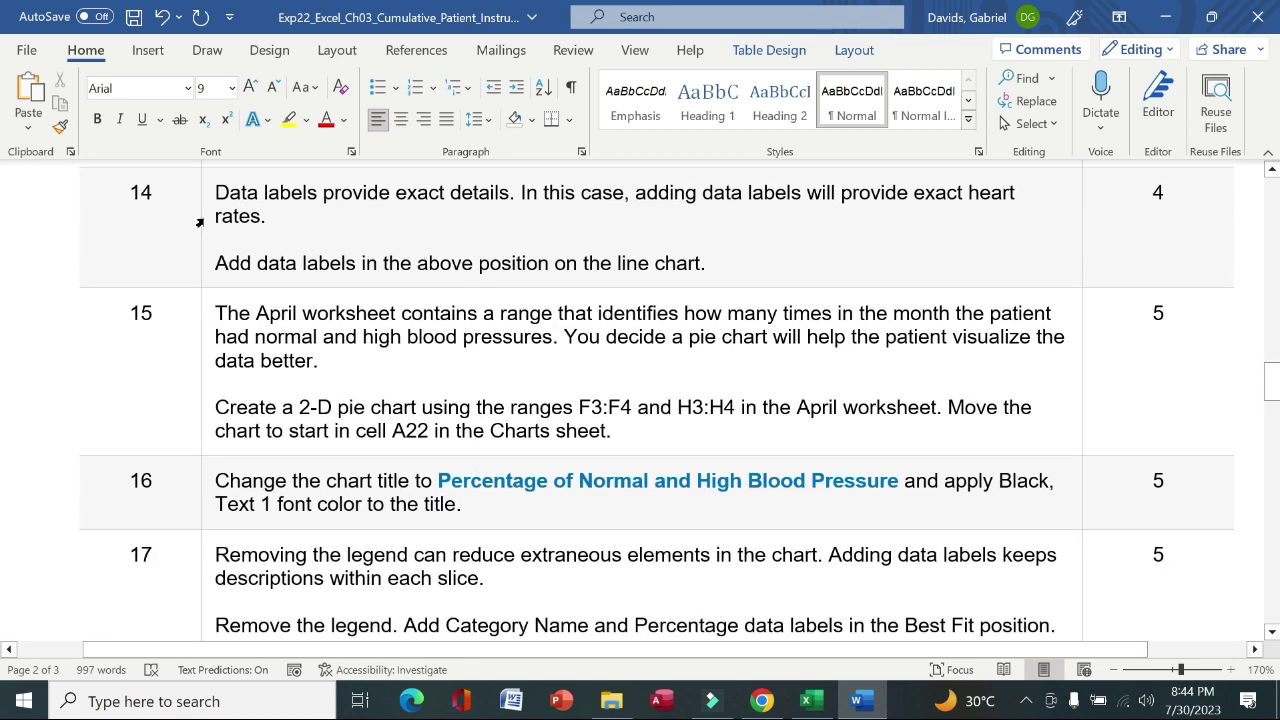
left_click(199, 222)
left_click(215, 186)
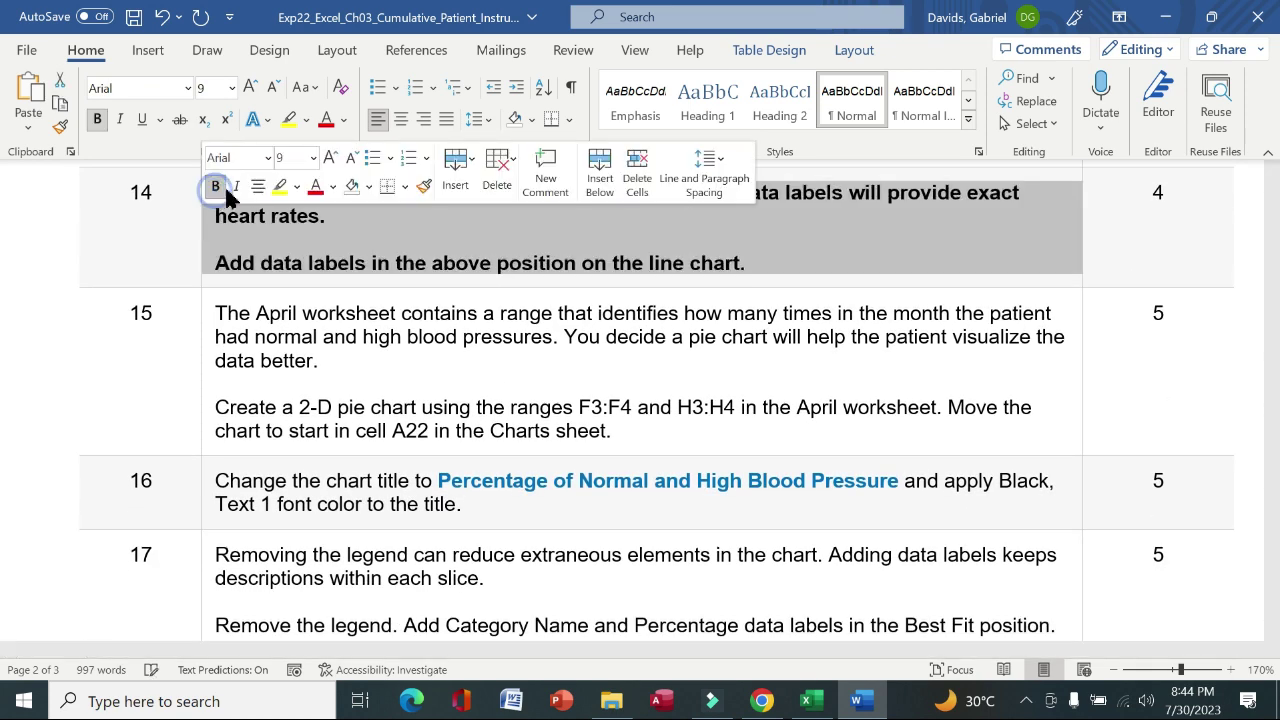
left_click(279, 187)
left_click(186, 228)
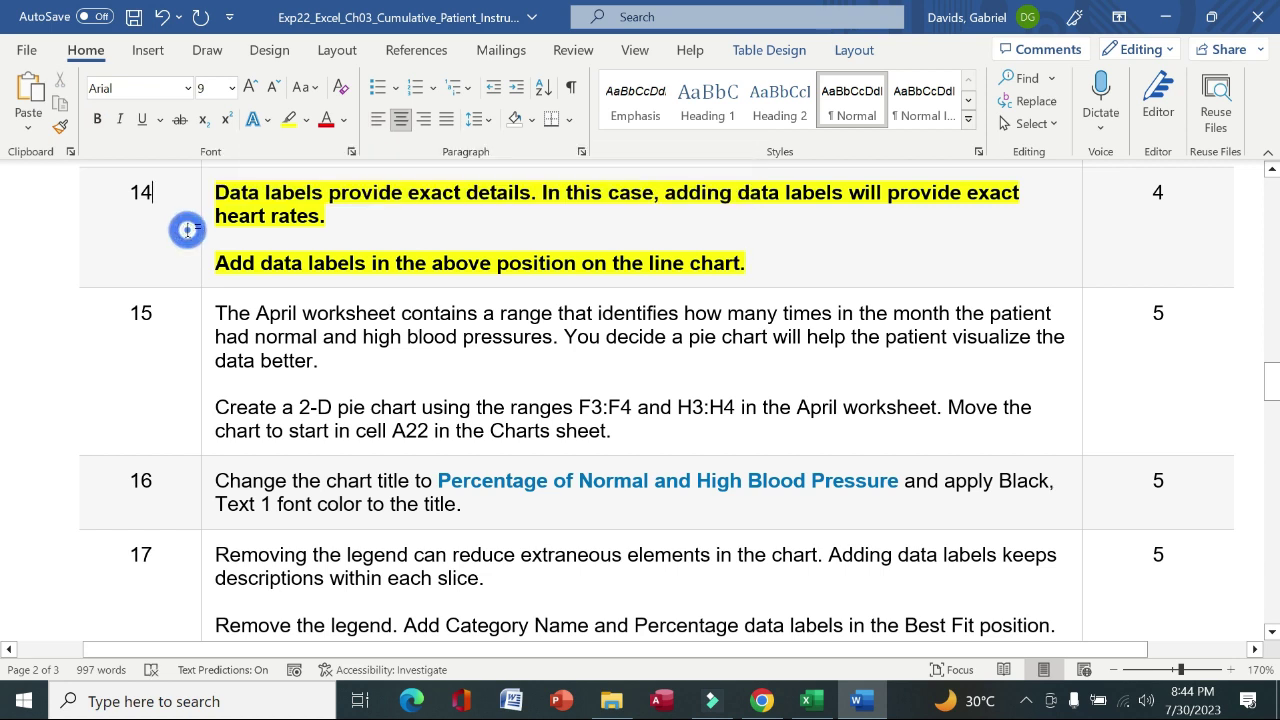
left_click_drag(284, 190, 1017, 205)
left_click_drag(222, 262, 750, 262)
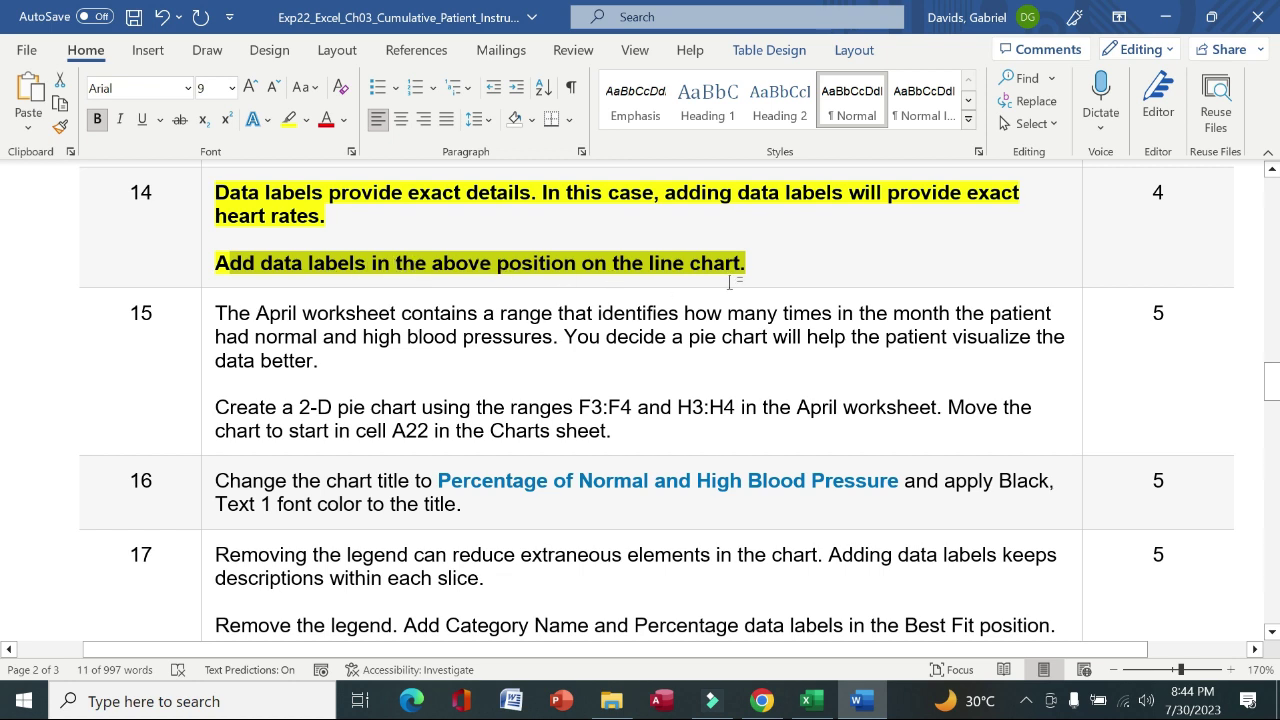
Step: Switch to Excel and add data labels to the Heart Rates in April line chart
left_click(810, 707)
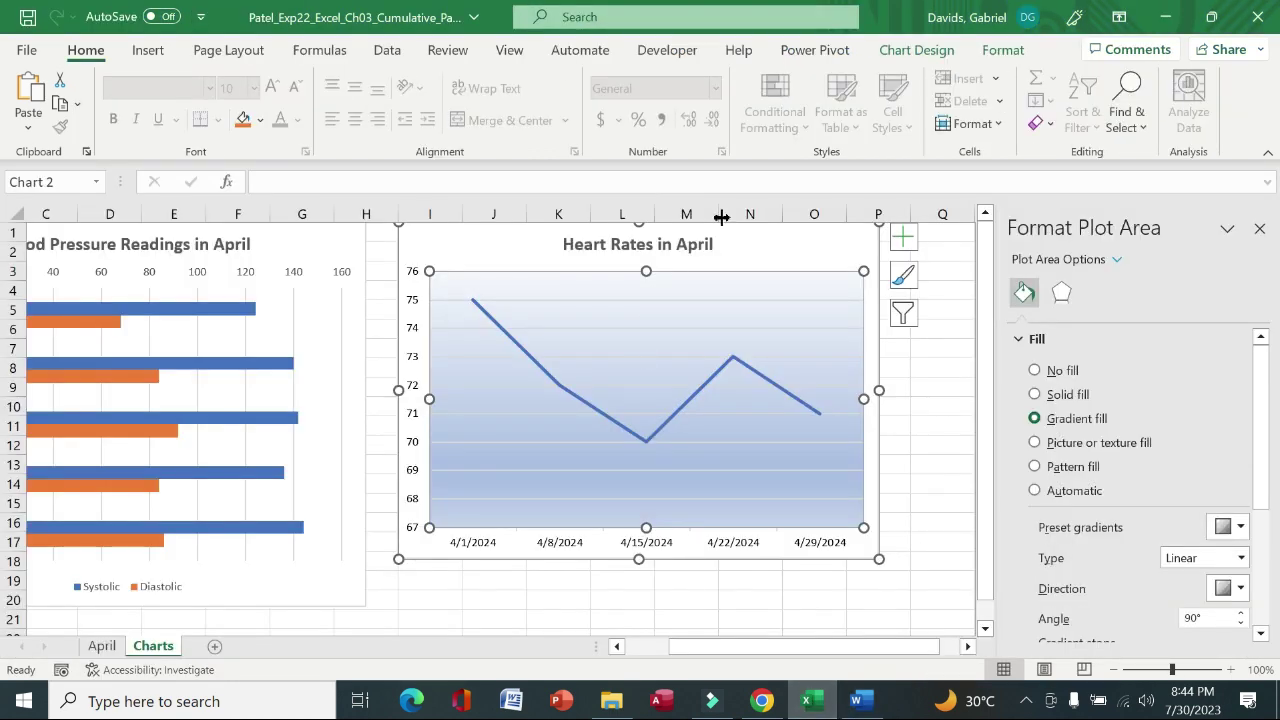
left_click(789, 243)
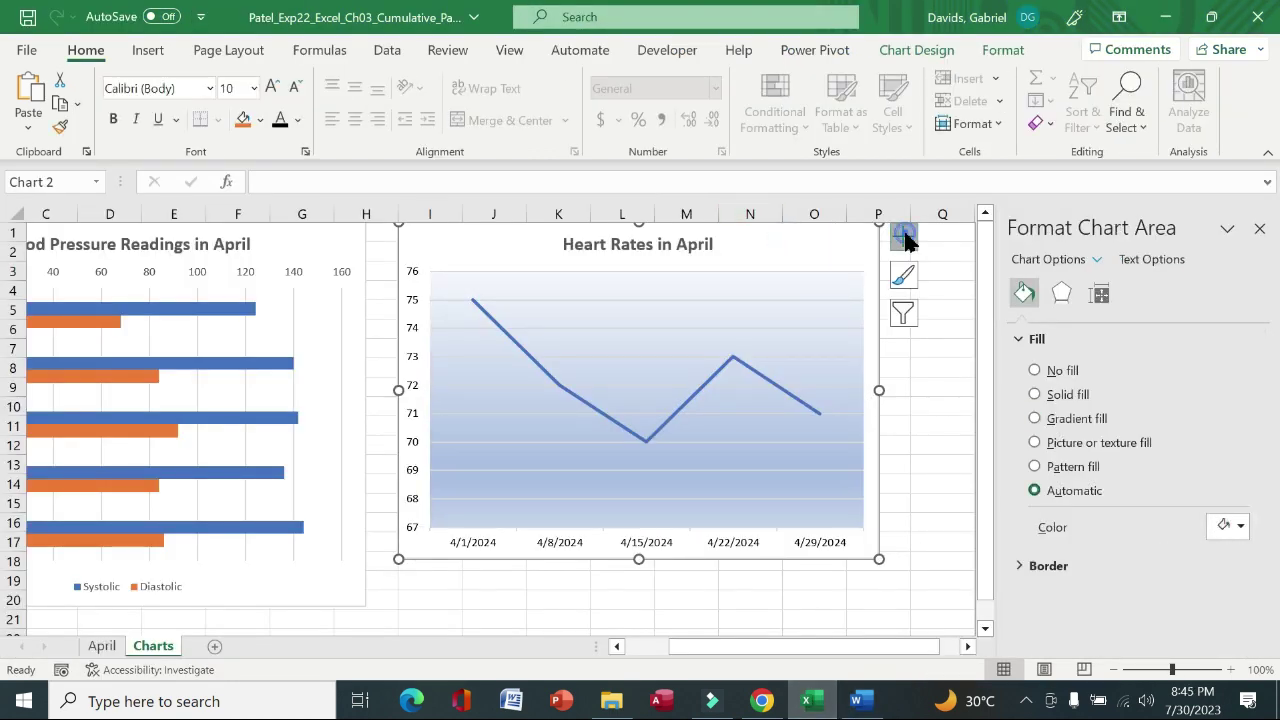
left_click(904, 238)
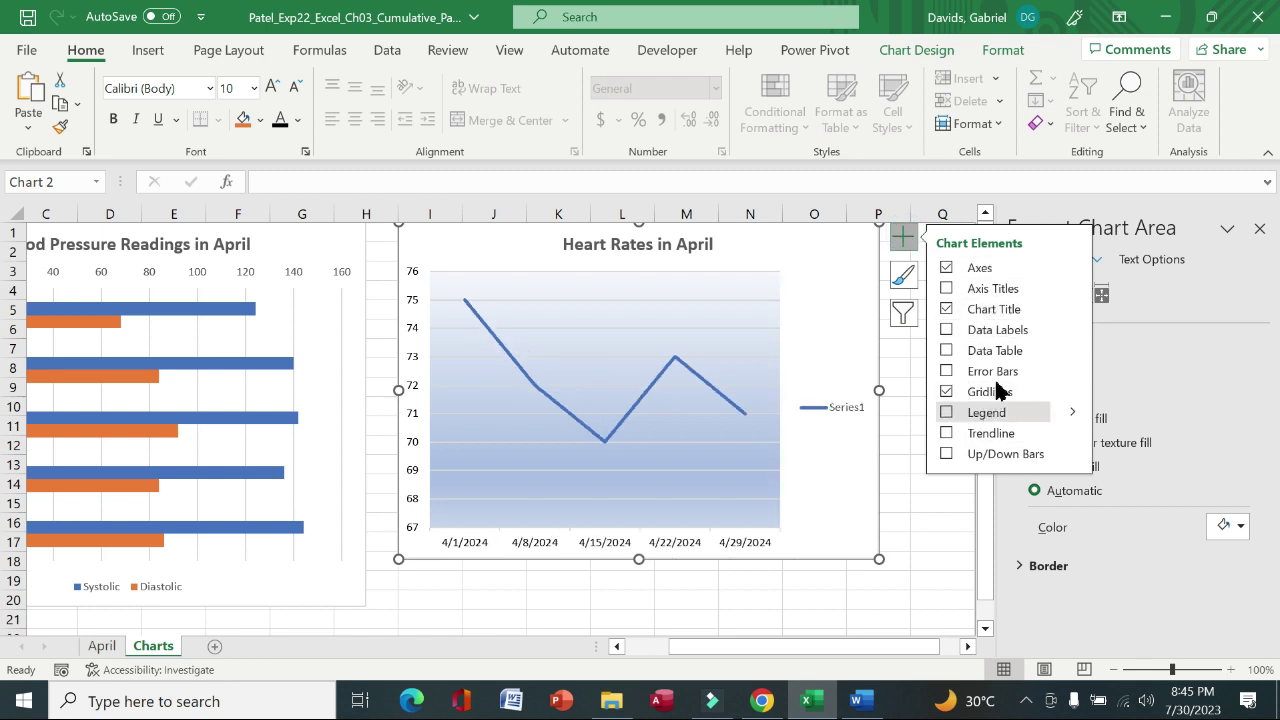
left_click(946, 331)
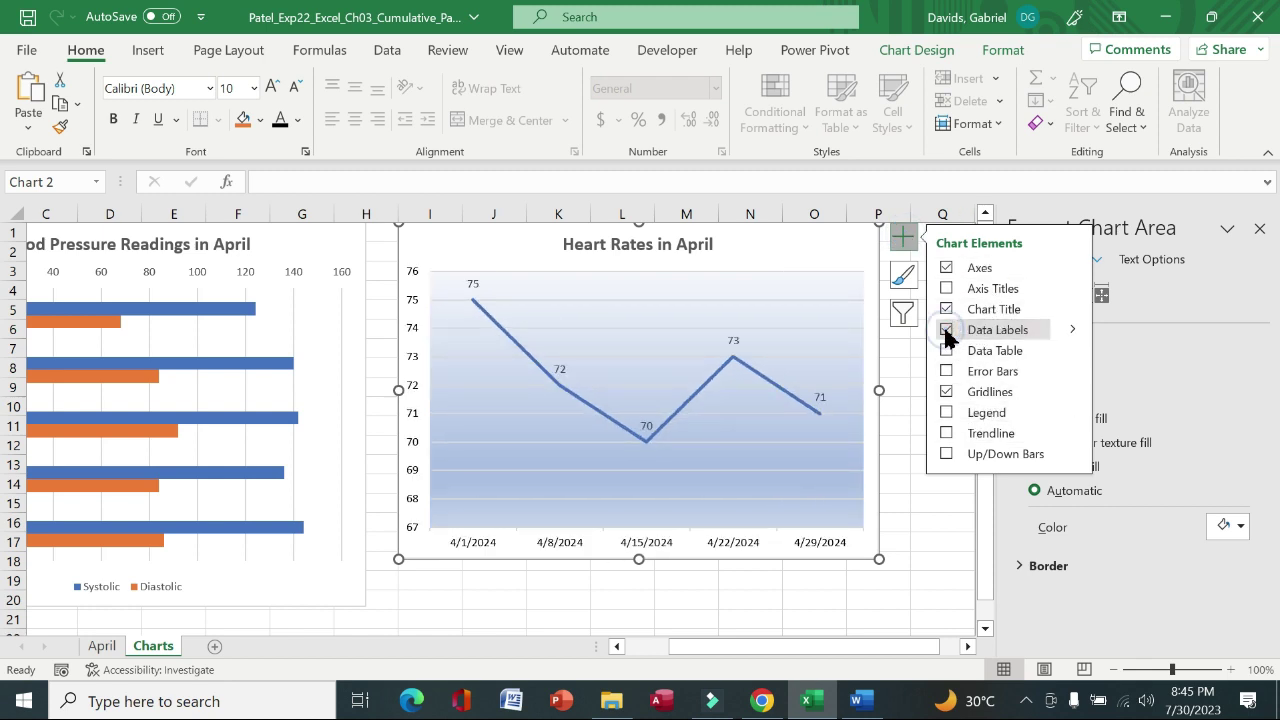
Step: Check the Above position for the line chart's data labels, and clear the bold and yellow highlight from step 14 in the Word instructions
left_click(1073, 332)
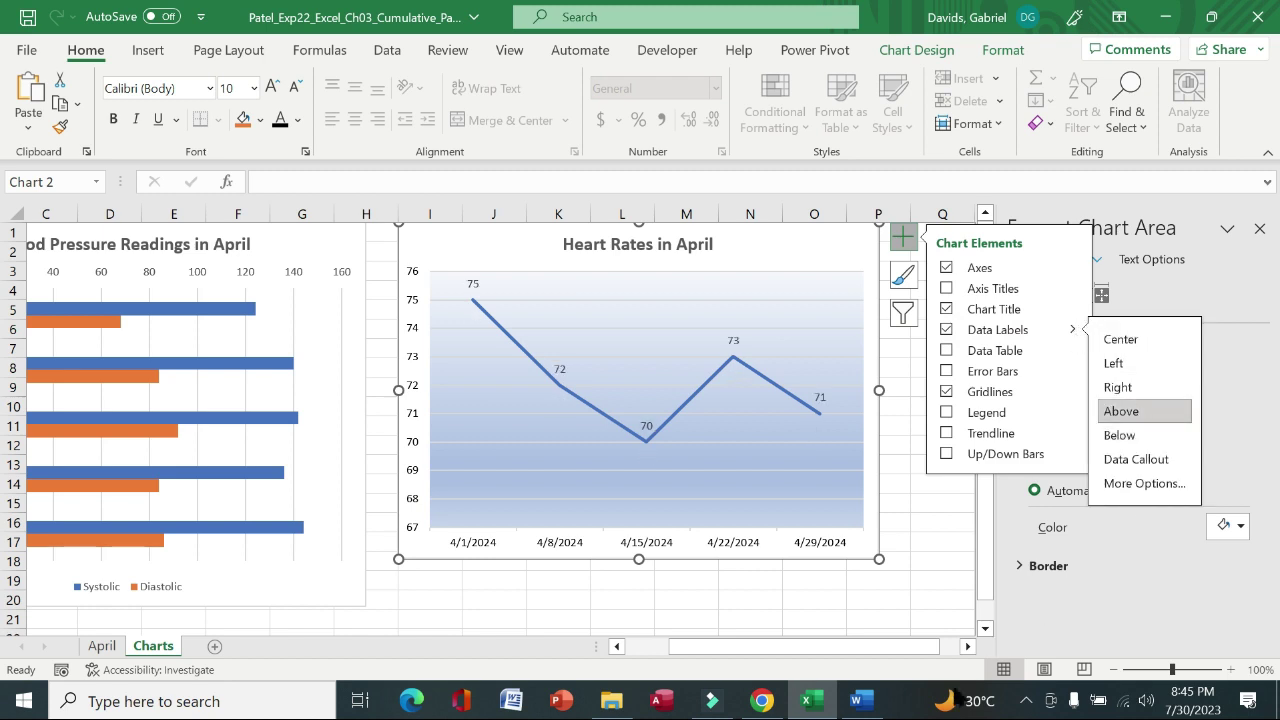
left_click(858, 702)
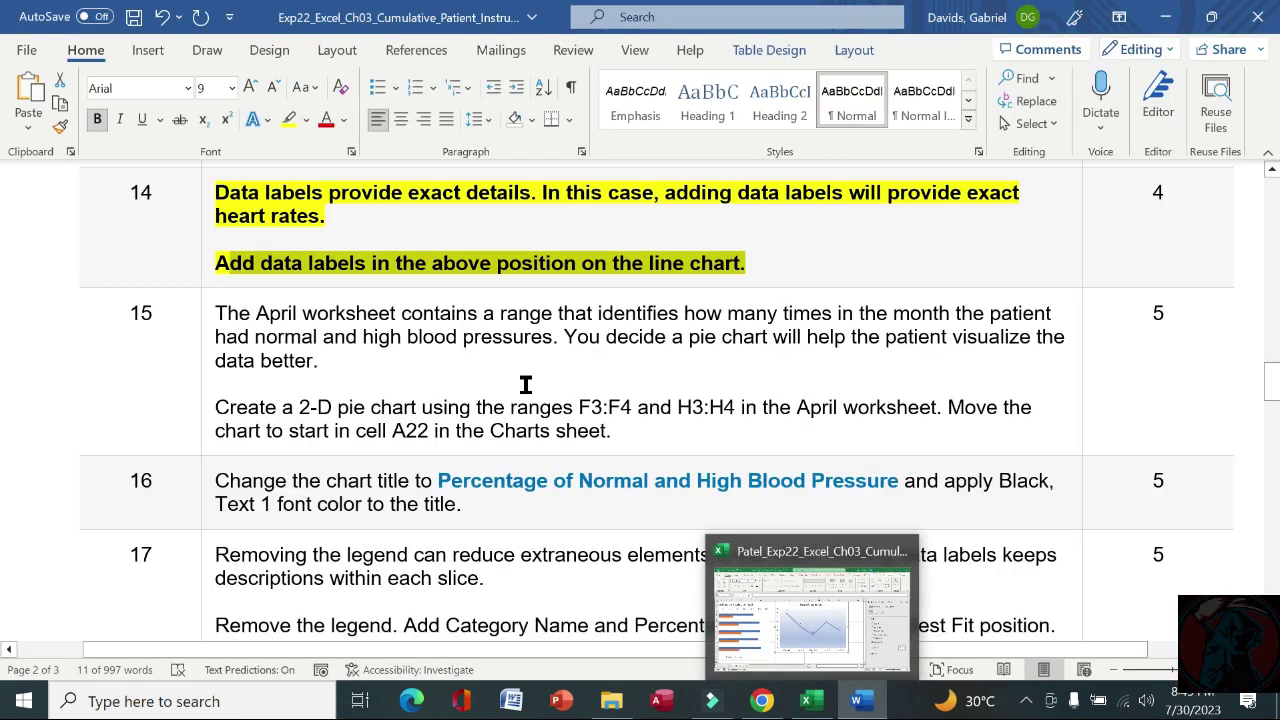
left_click(204, 232)
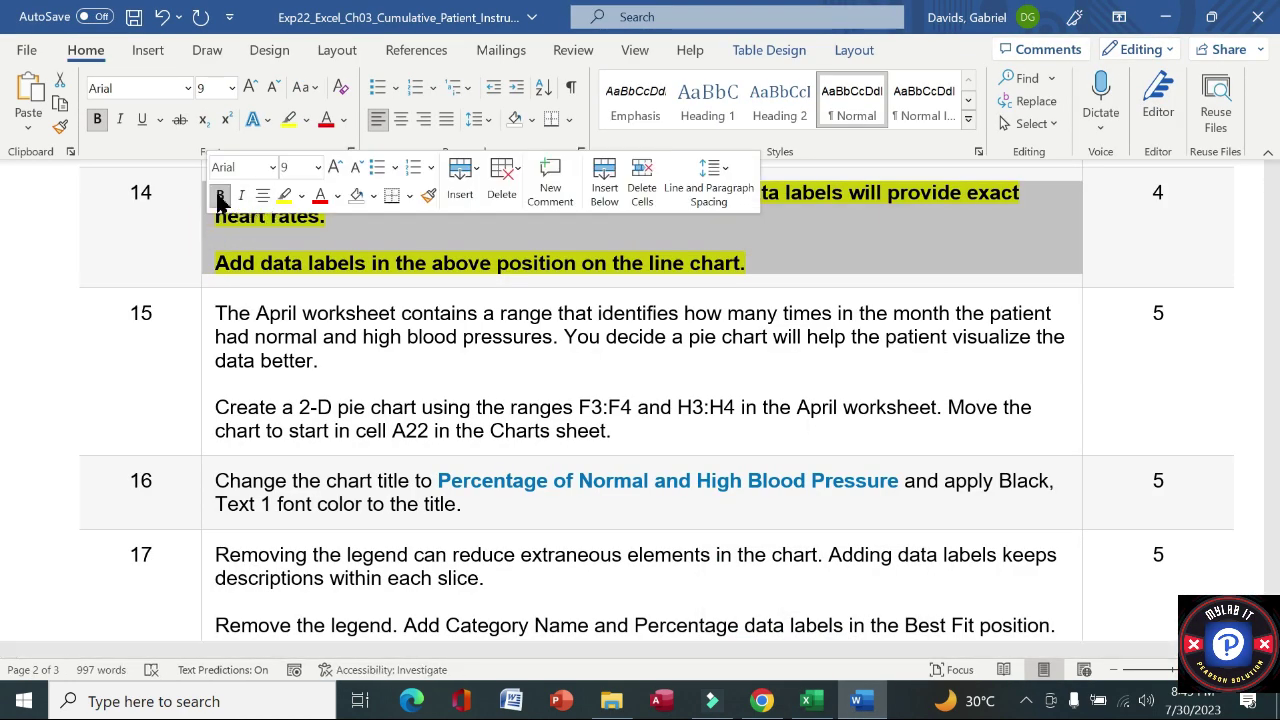
left_click(220, 195)
left_click(286, 195)
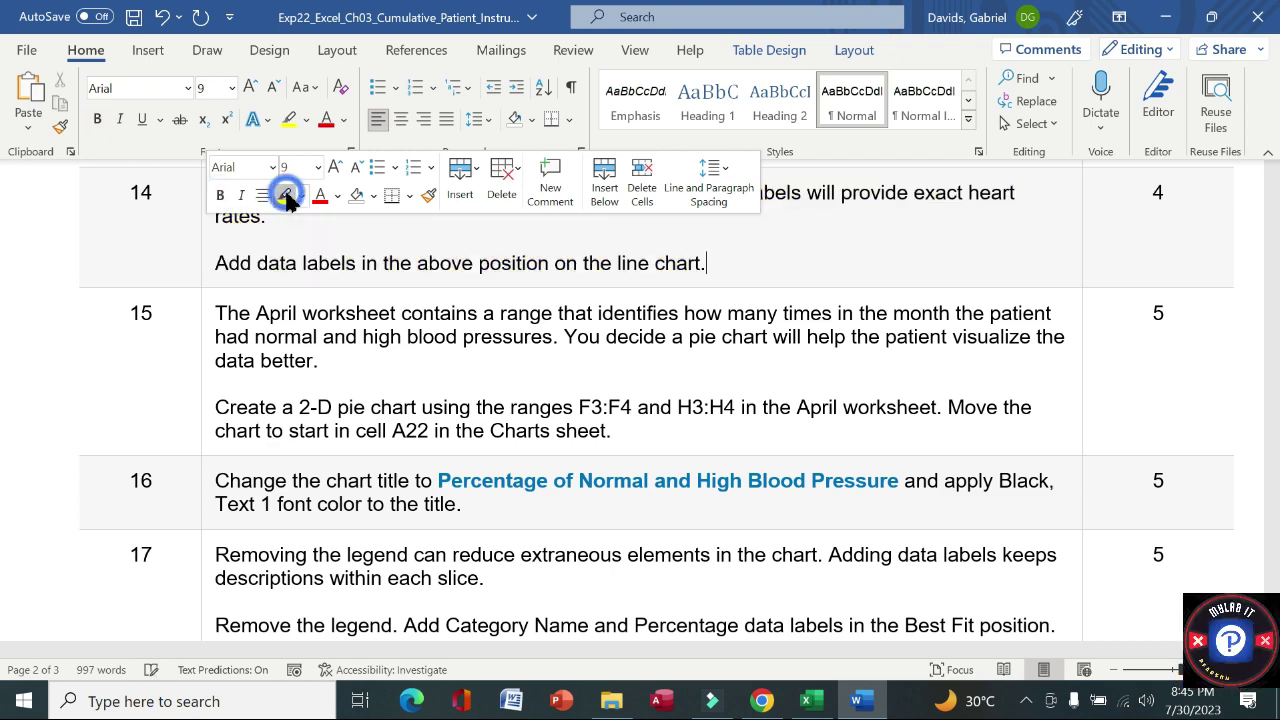
Step: Make the step 15 text bold with a yellow highlight and read its 2-D pie chart instruction
left_click(205, 342)
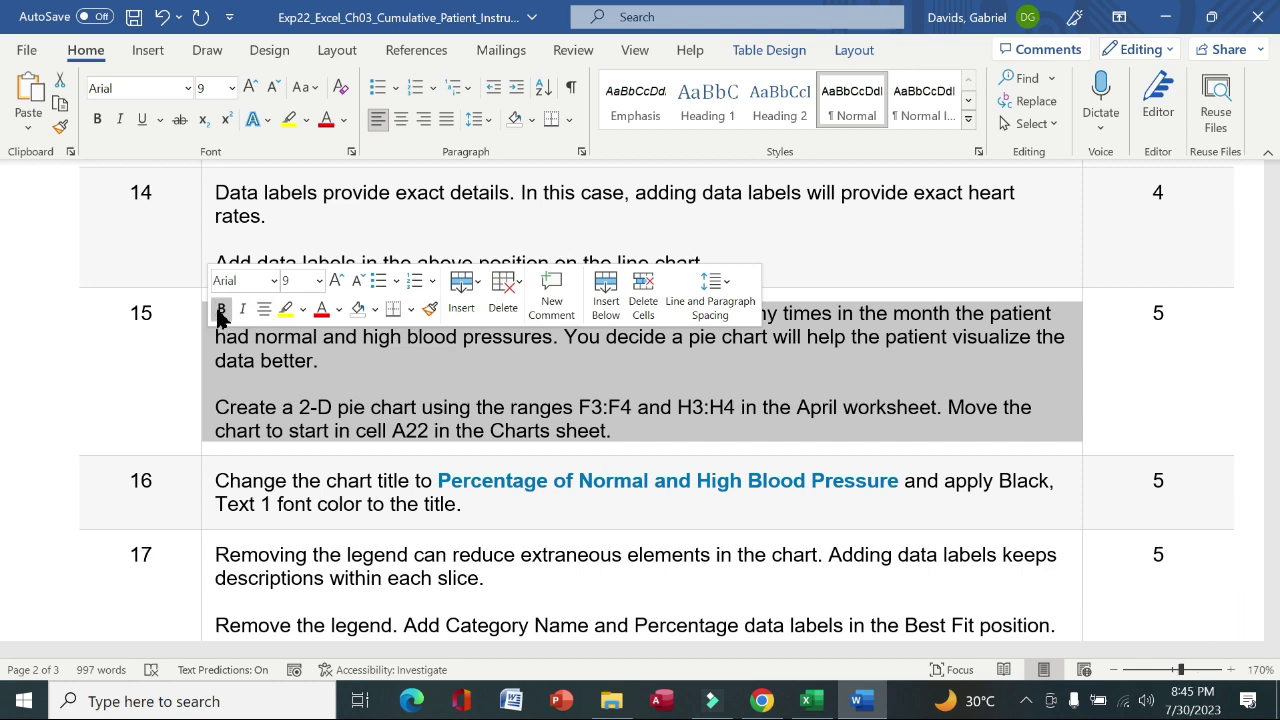
left_click(221, 309)
left_click(287, 310)
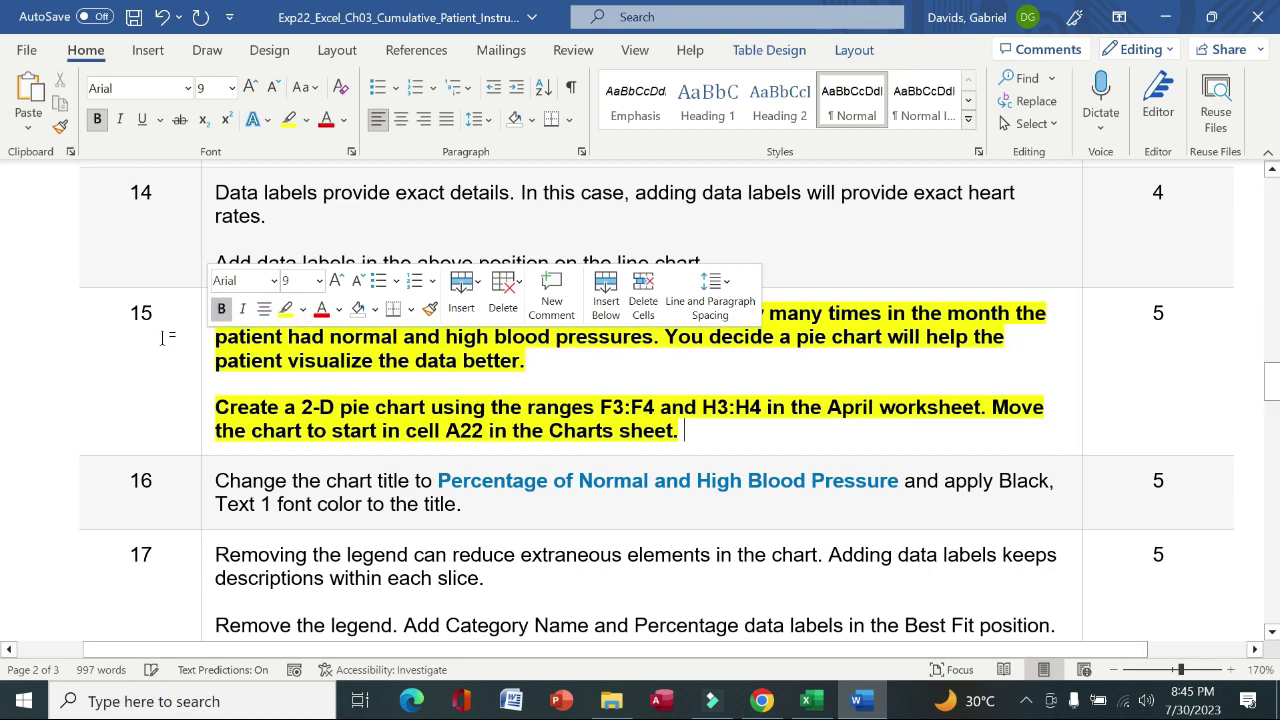
left_click(163, 332)
left_click_drag(217, 313, 551, 357)
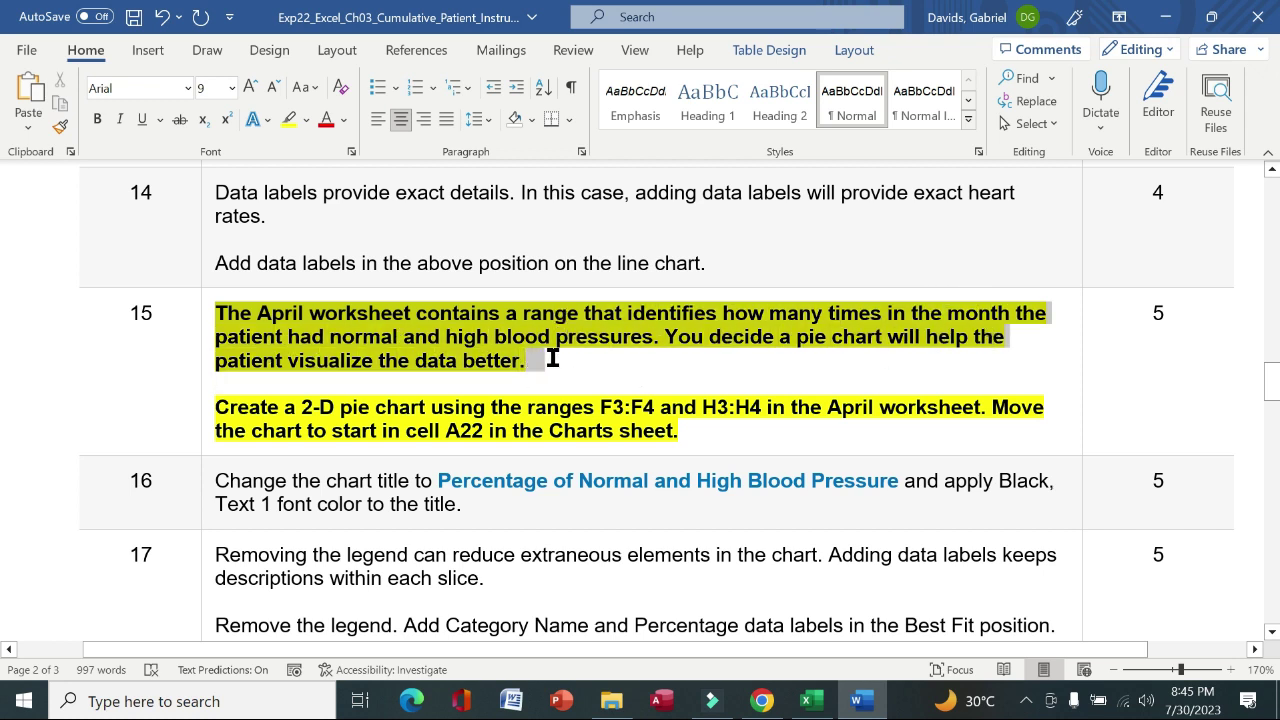
left_click_drag(217, 409, 985, 408)
Step: Switch to Excel and create a 2-D pie chart from ranges F3:F4 and H3:H4 on the April worksheet
left_click(812, 703)
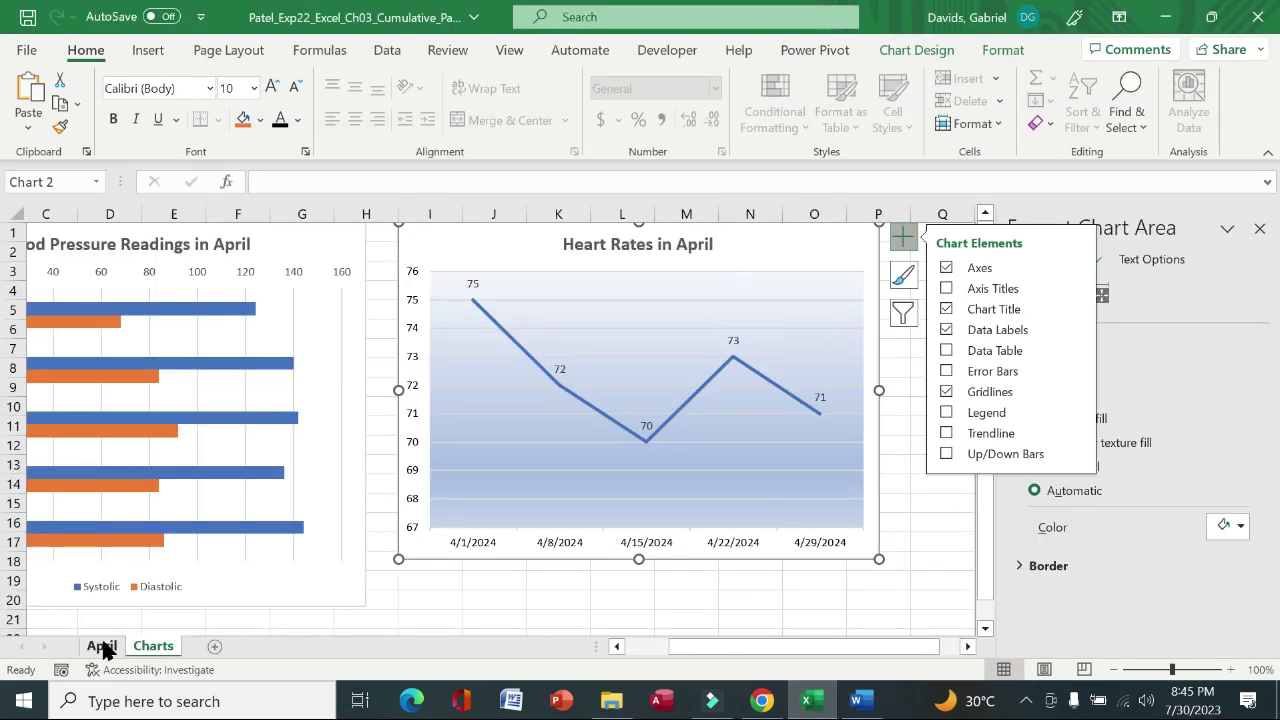
left_click(102, 647)
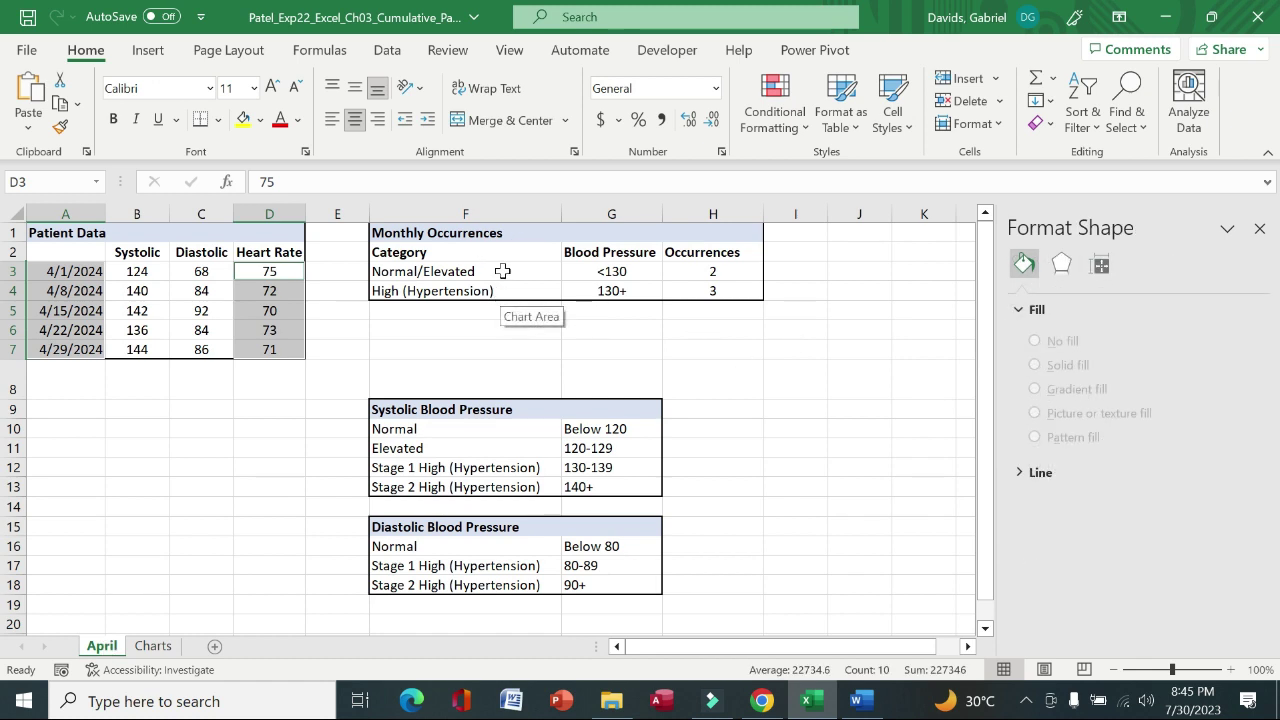
left_click_drag(495, 265, 491, 289)
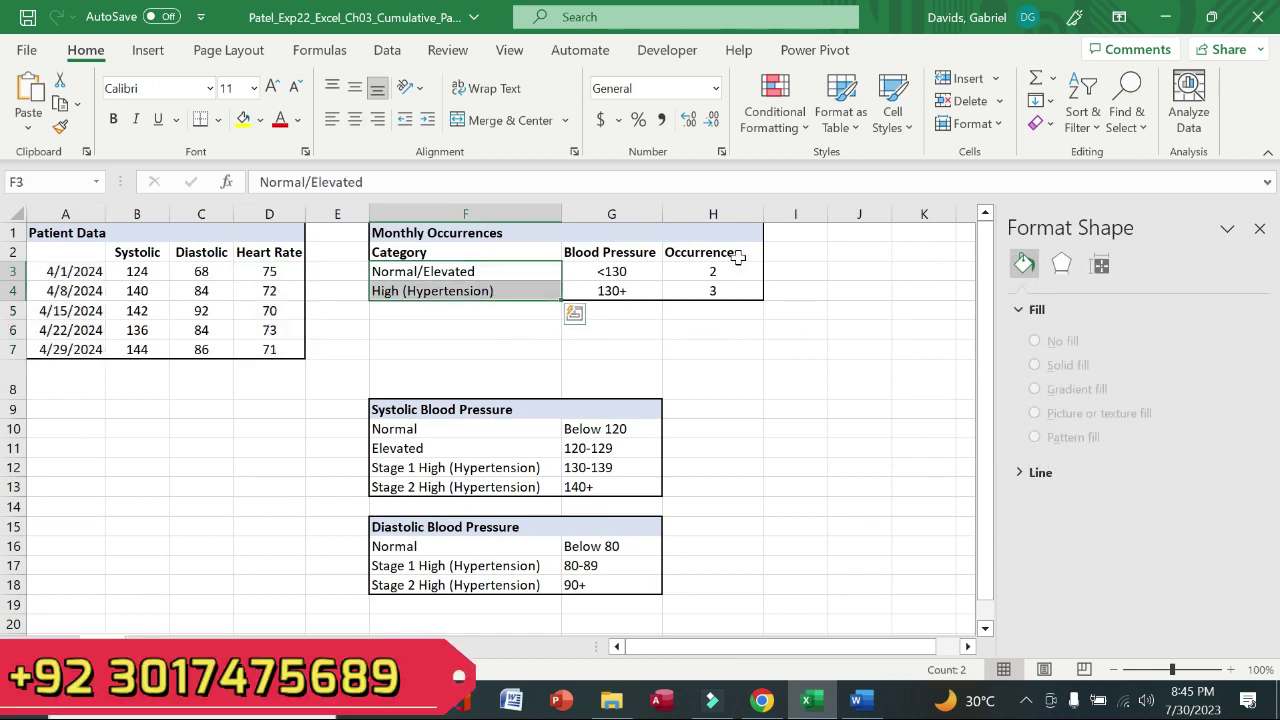
left_click_drag(738, 263, 747, 293, "ctrl")
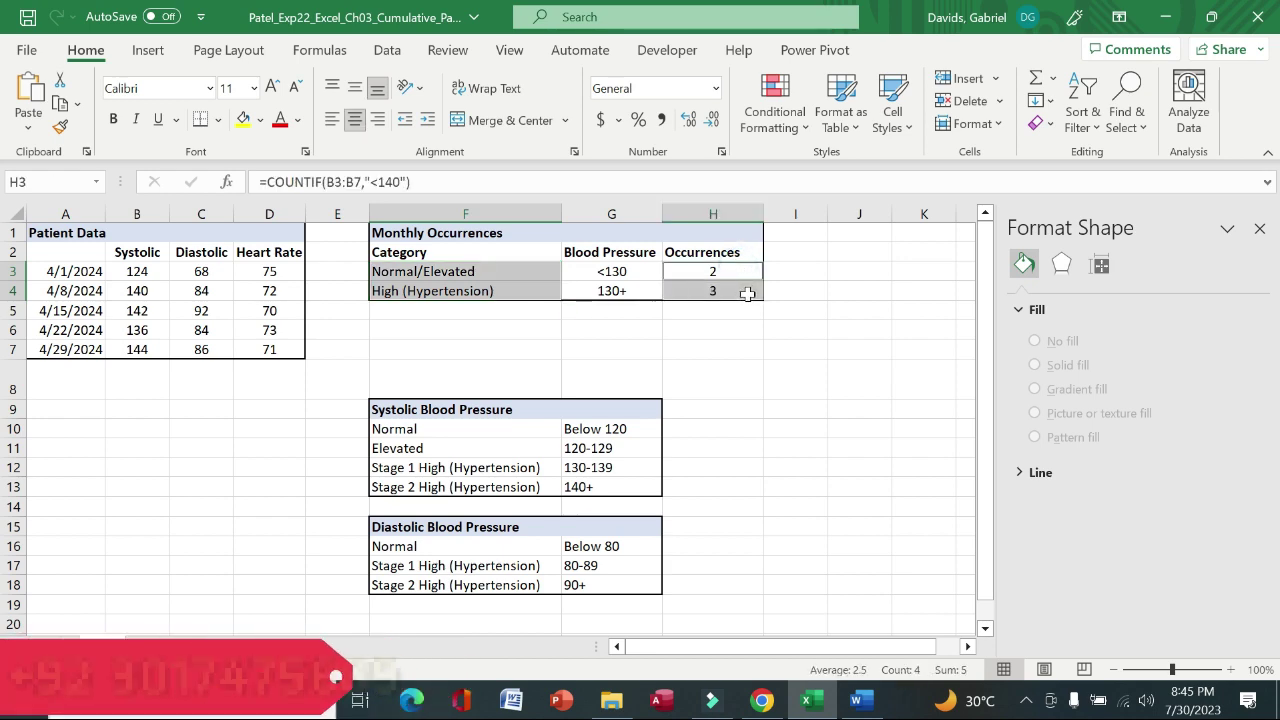
left_click(856, 700)
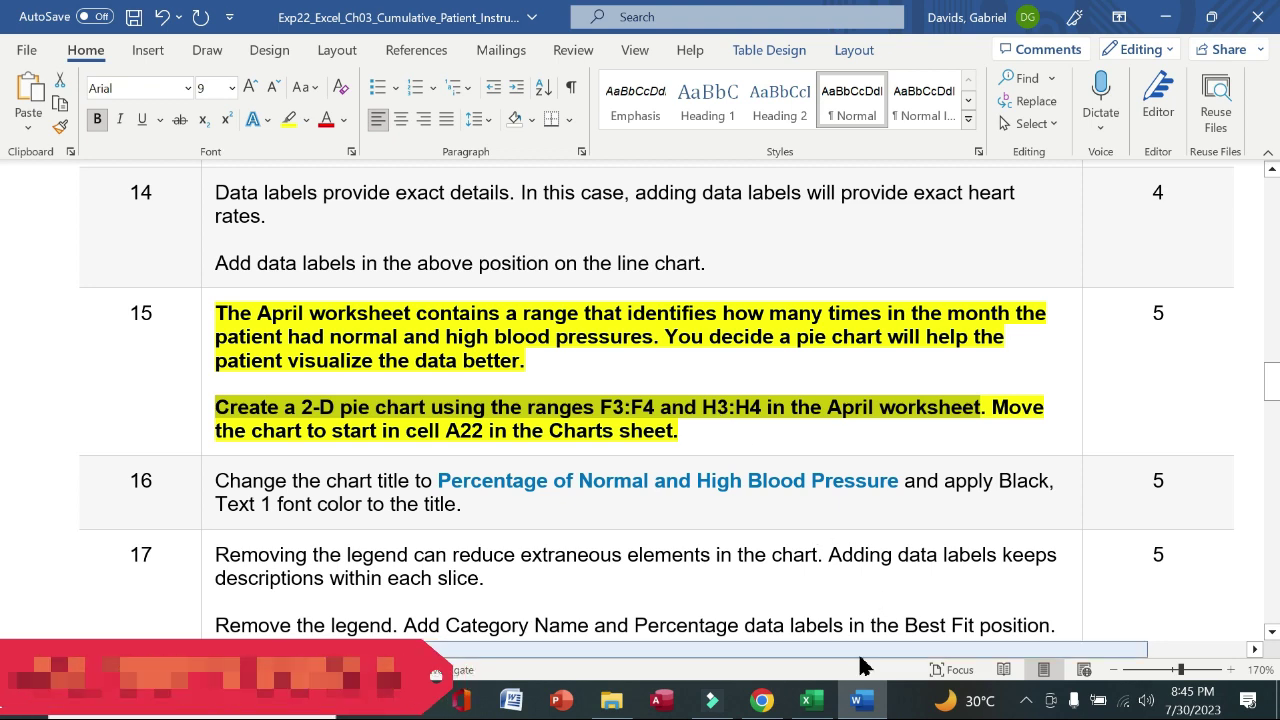
left_click(806, 700)
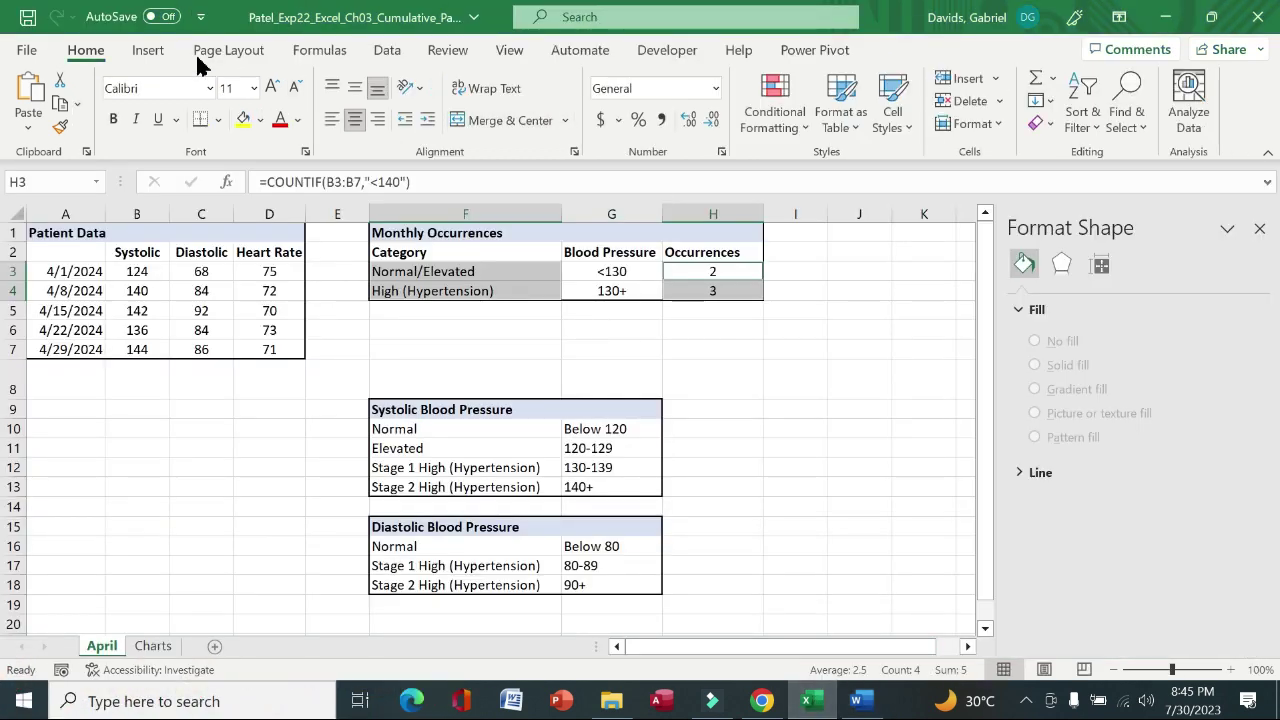
left_click(146, 50)
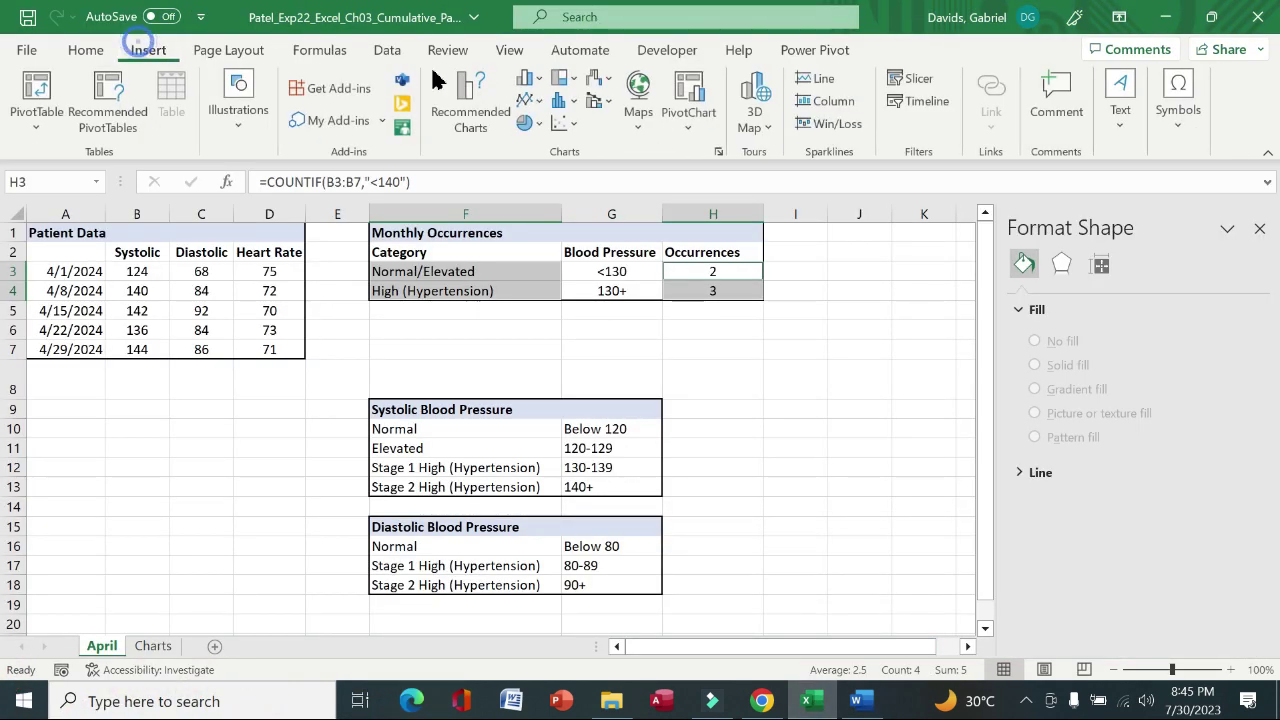
left_click(537, 121)
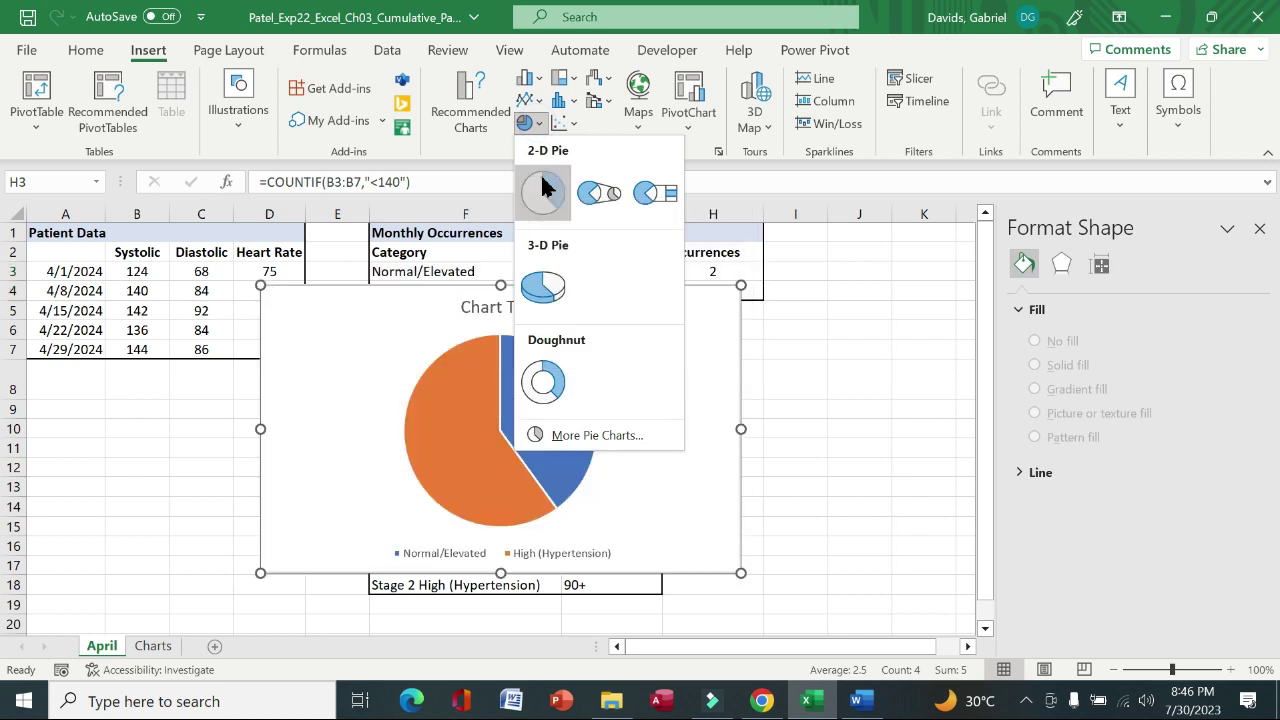
left_click(541, 187)
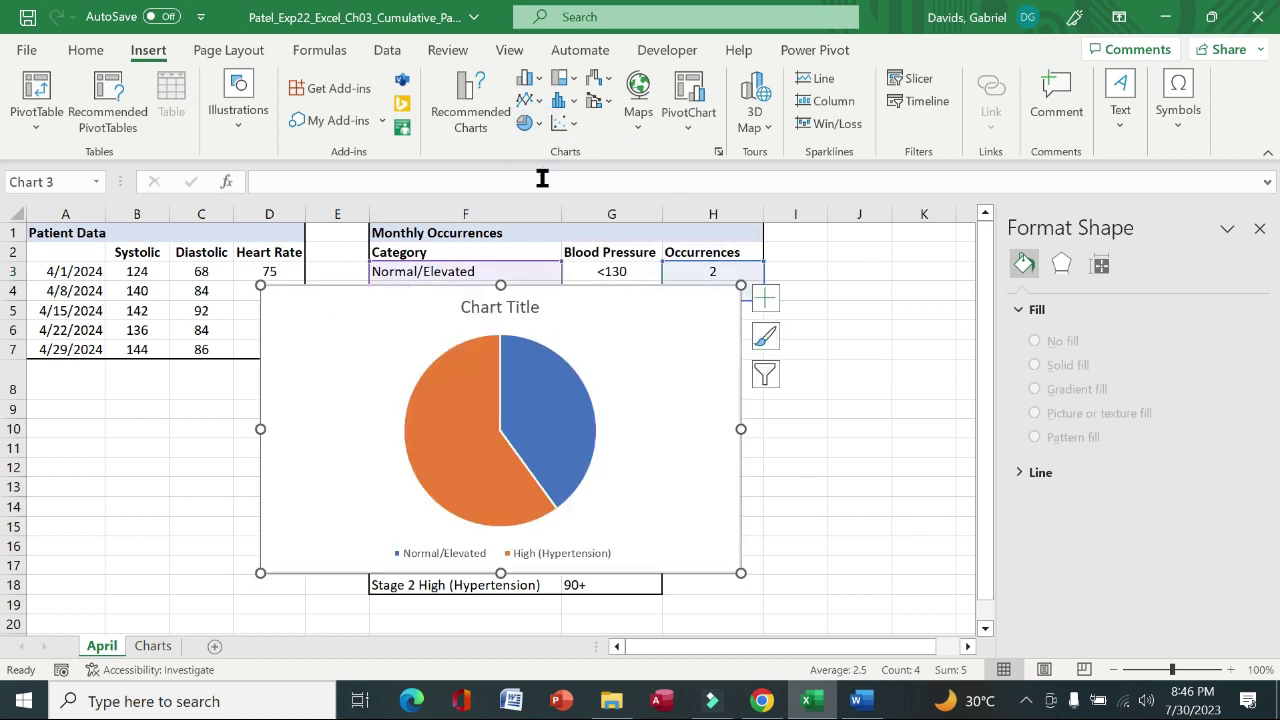
Step: Read the chart placement instruction in Word's step 15, and move the Excel pie chart to the Charts sheet as an object
left_click(859, 701)
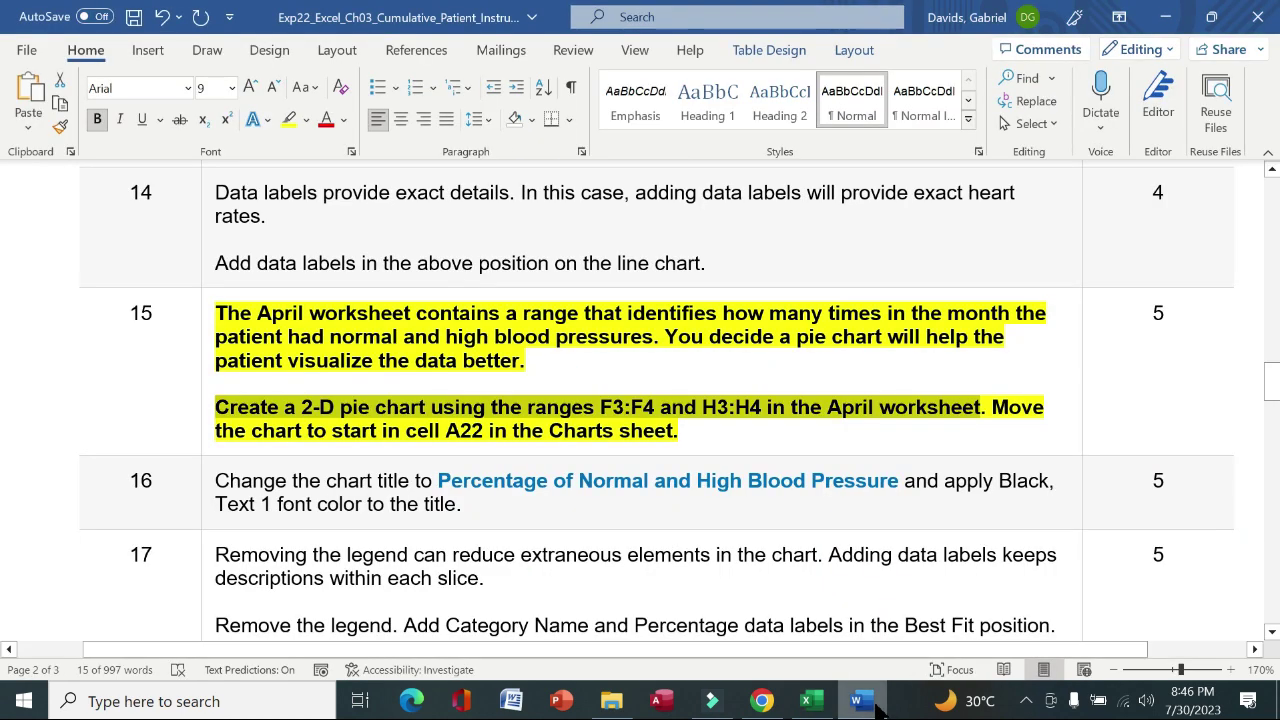
left_click(993, 426)
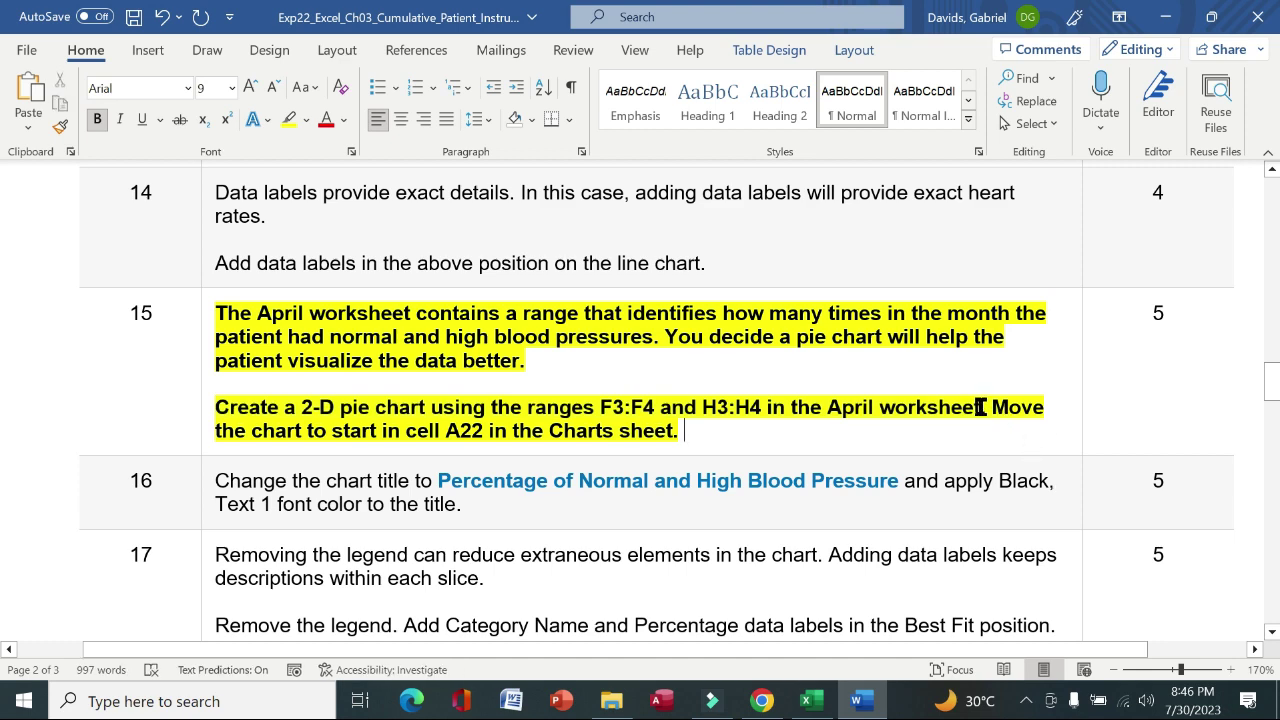
left_click_drag(985, 407, 514, 450)
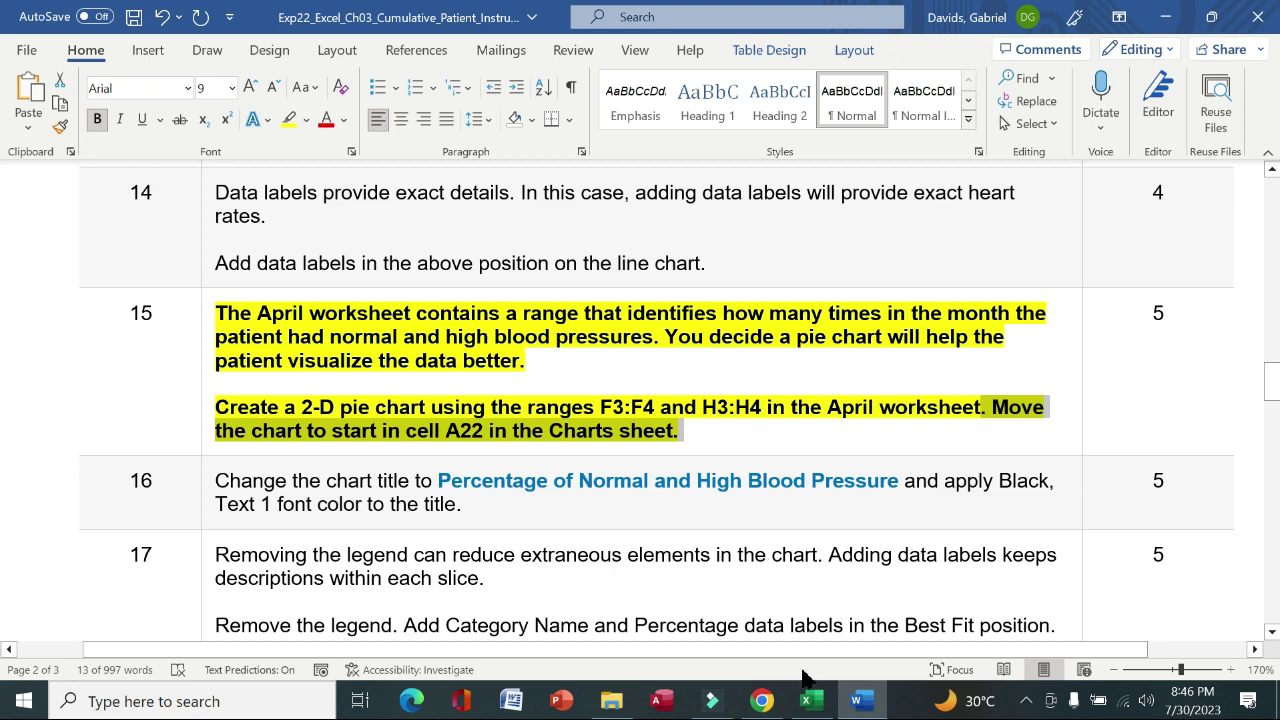
left_click(806, 700)
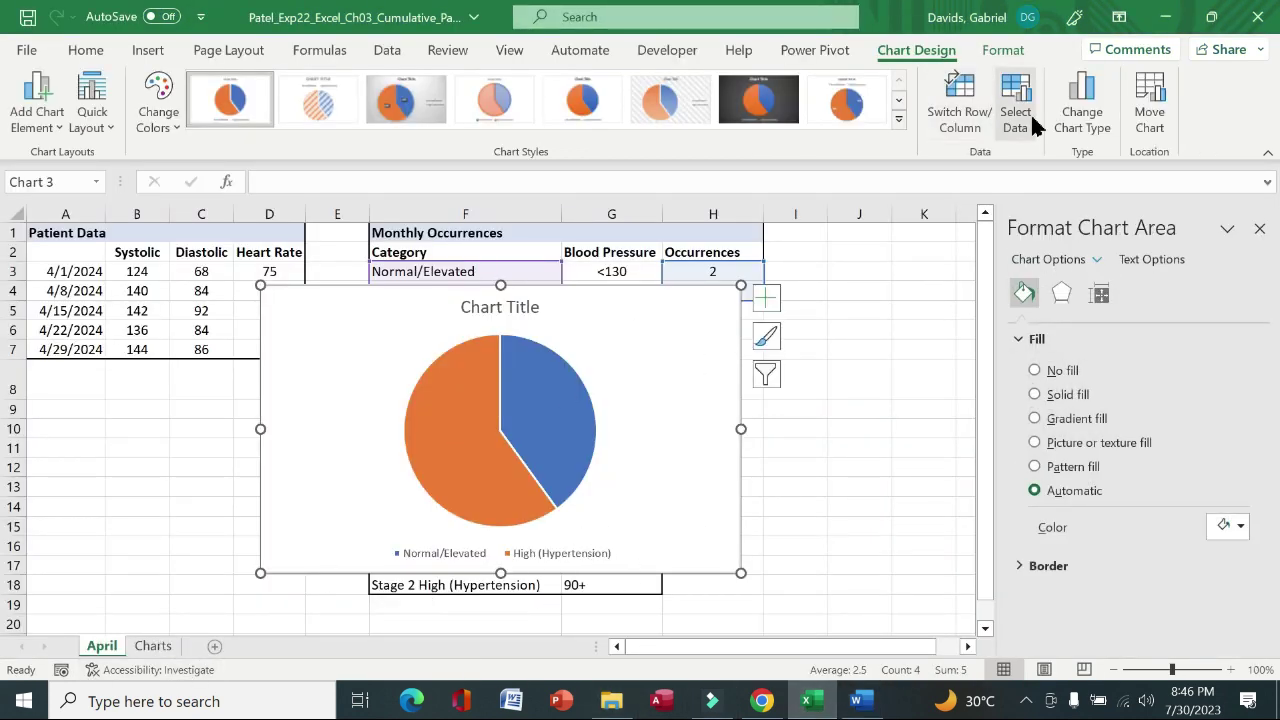
left_click(1147, 128)
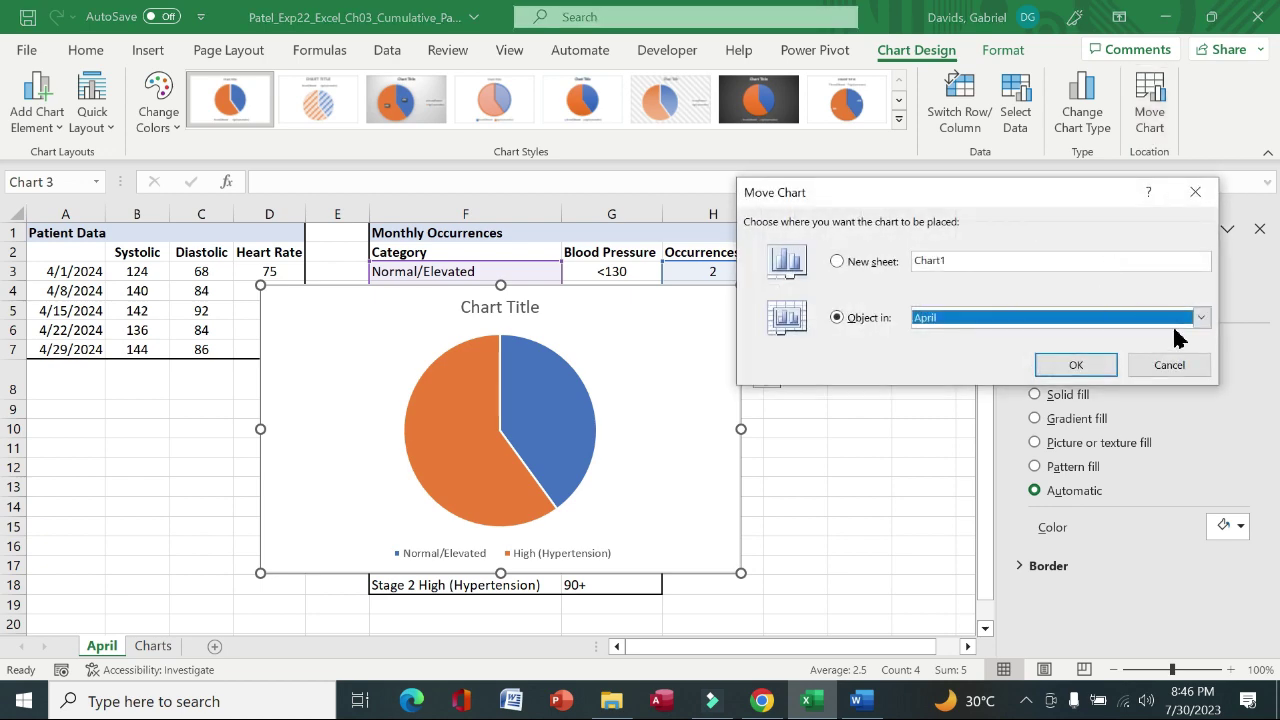
left_click(1202, 318)
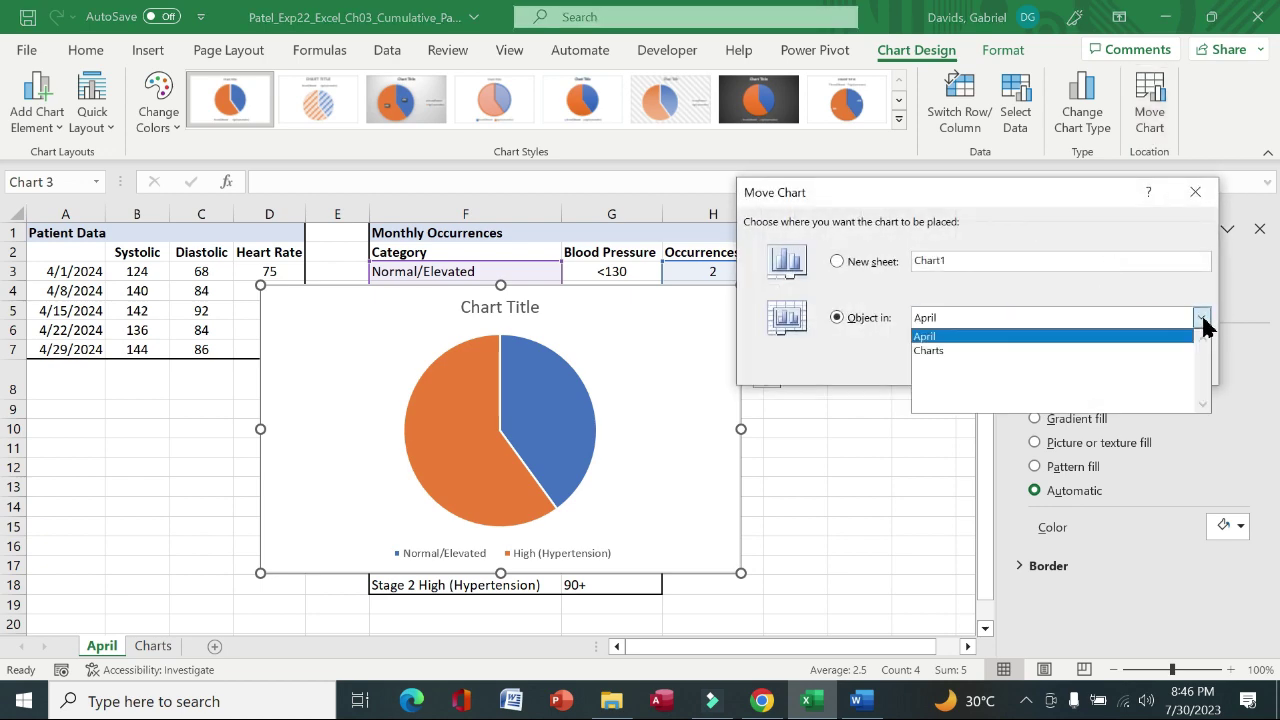
left_click(985, 350)
left_click(1077, 370)
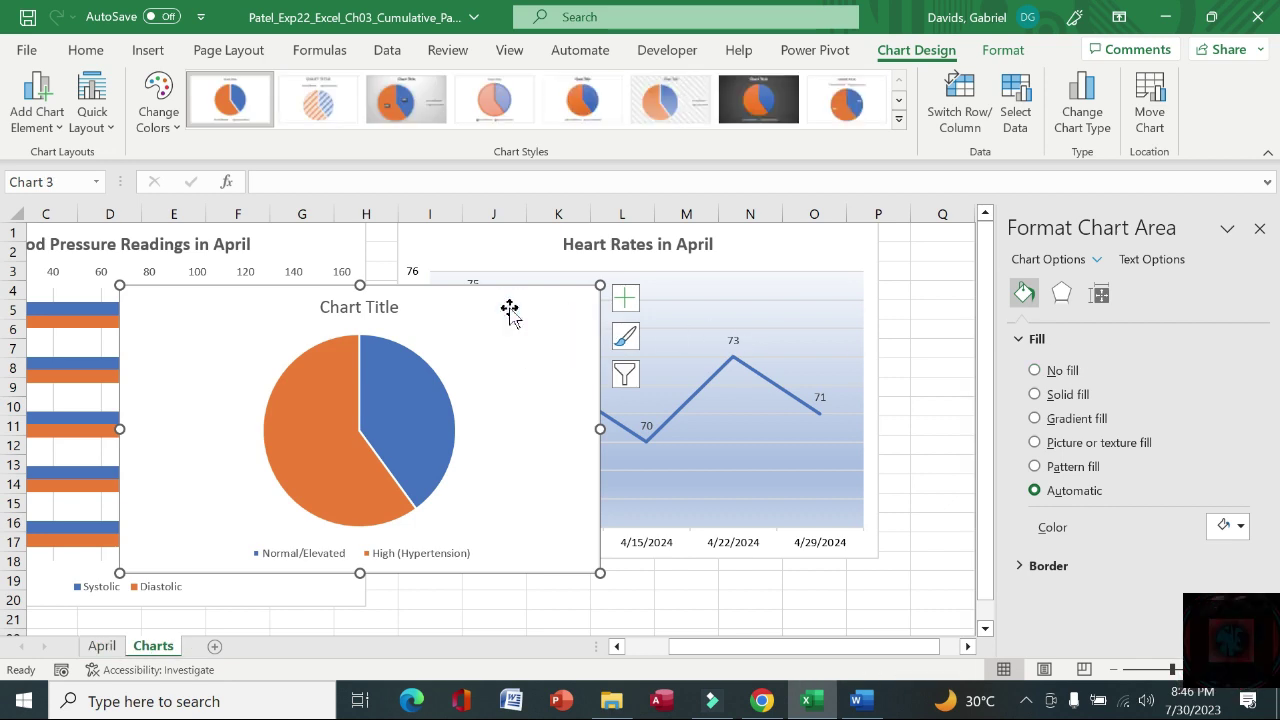
Step: Cut the pie chart and paste it so that it starts in cell A22 of the Charts sheet
right_click(510, 310)
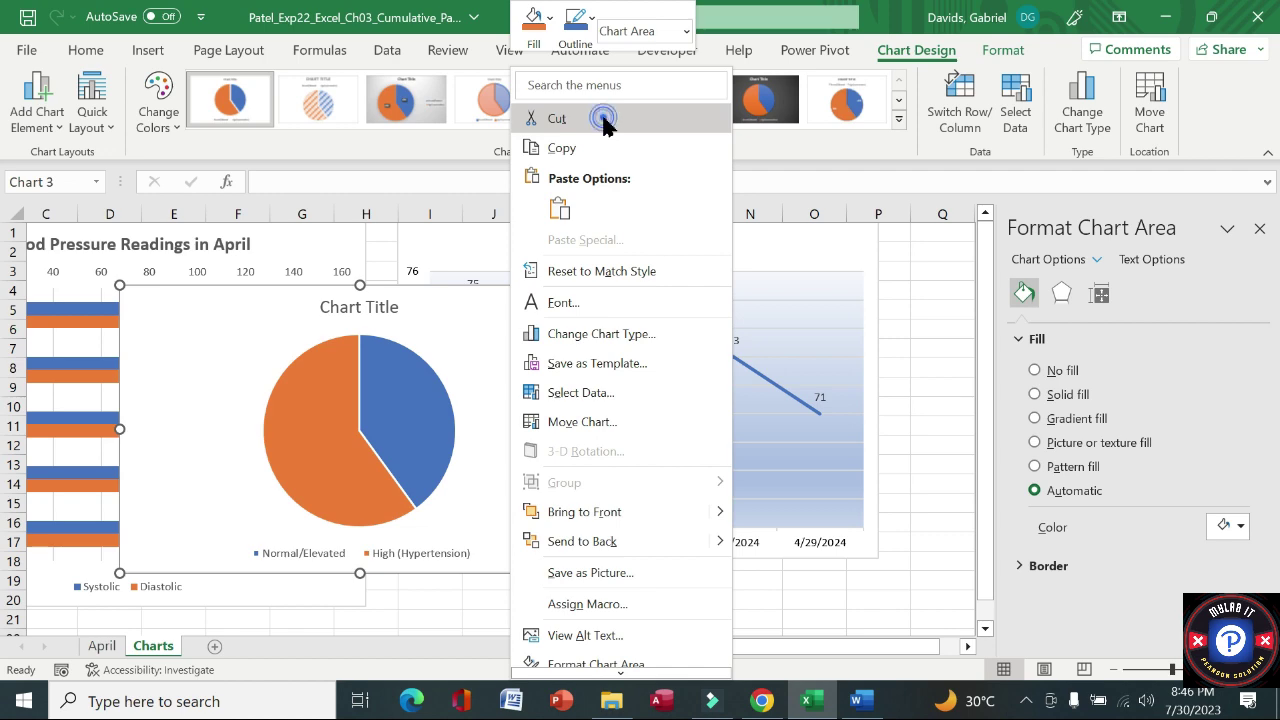
left_click(600, 117)
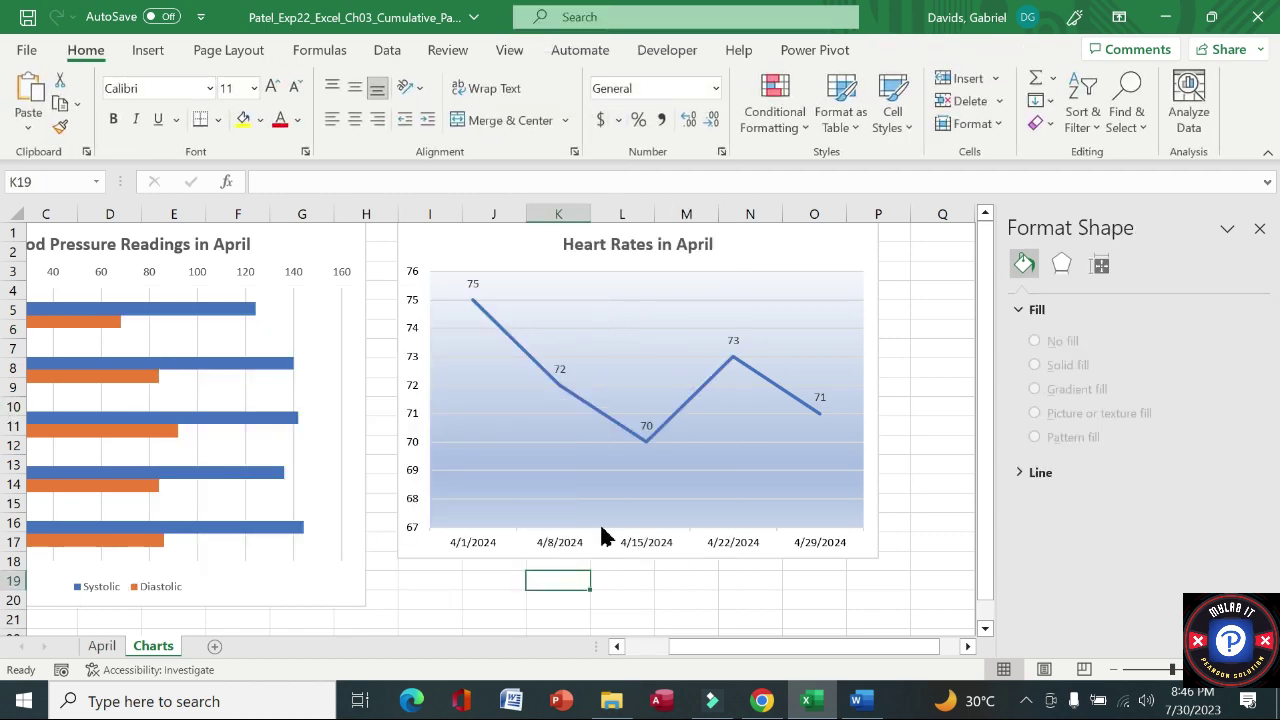
left_click_drag(986, 357, 986, 410)
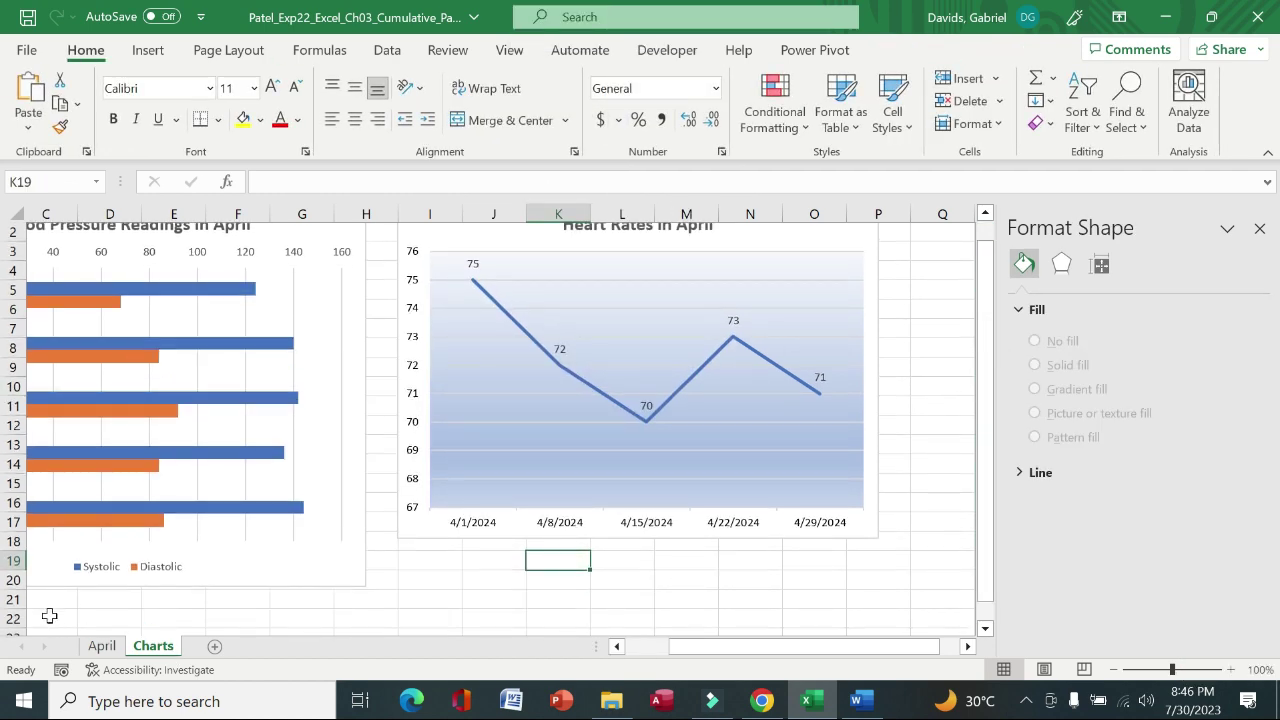
left_click(45, 624)
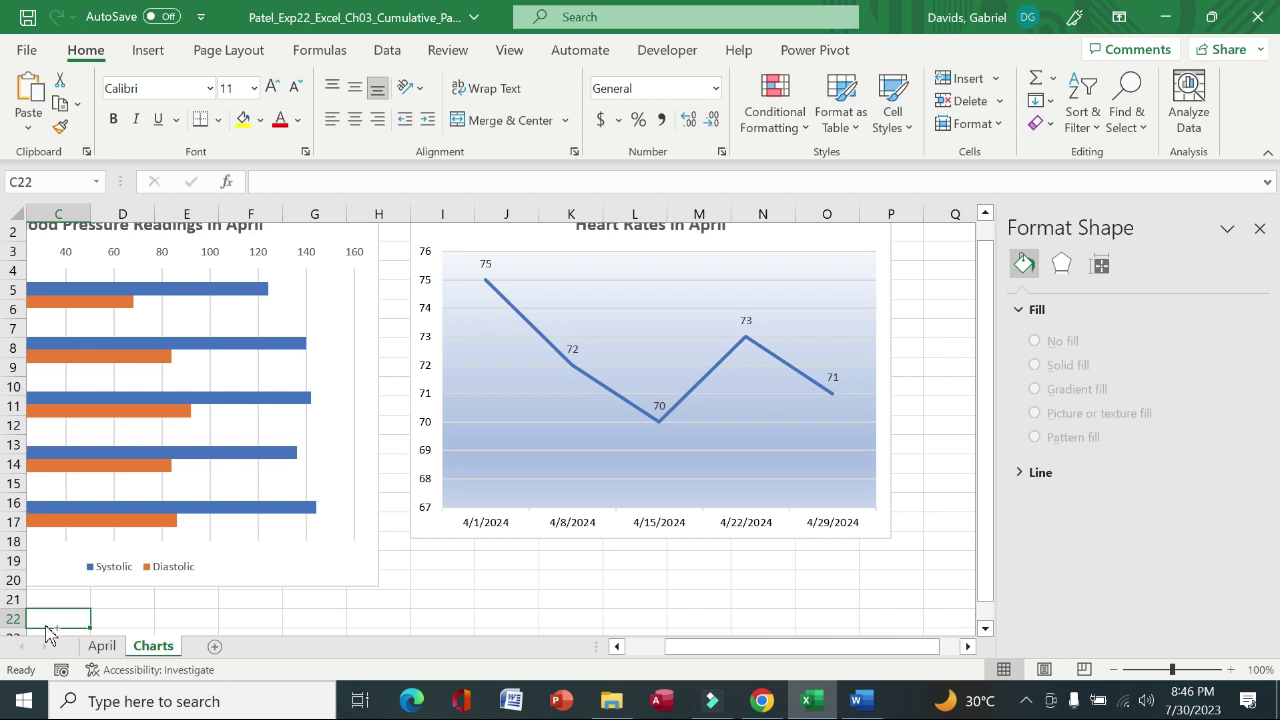
left_click_drag(720, 647, 590, 650)
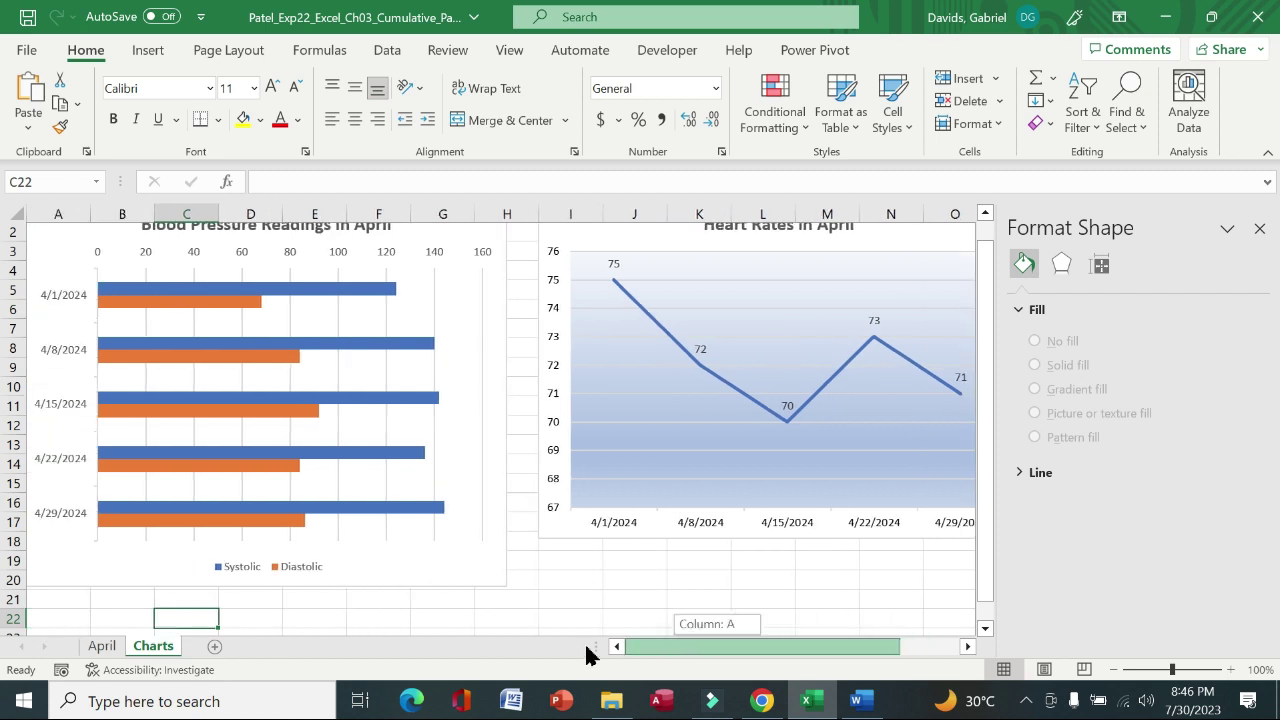
left_click(51, 619)
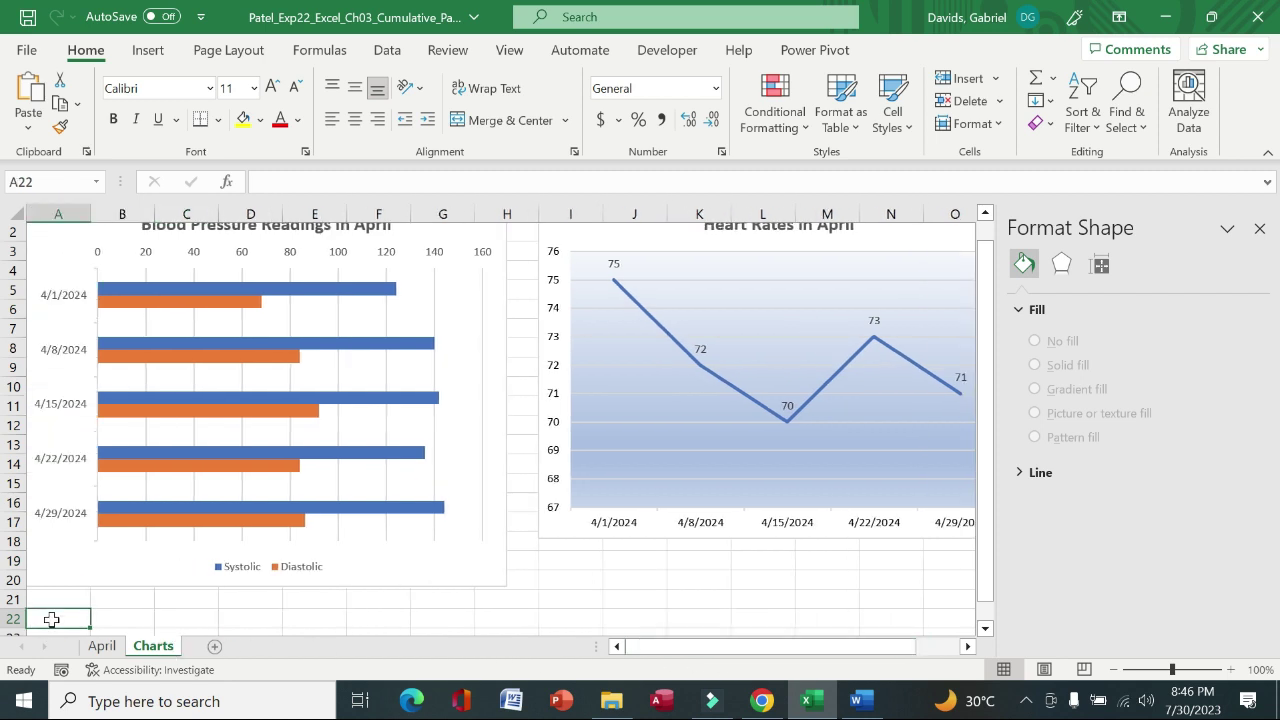
key("ctrl+v")
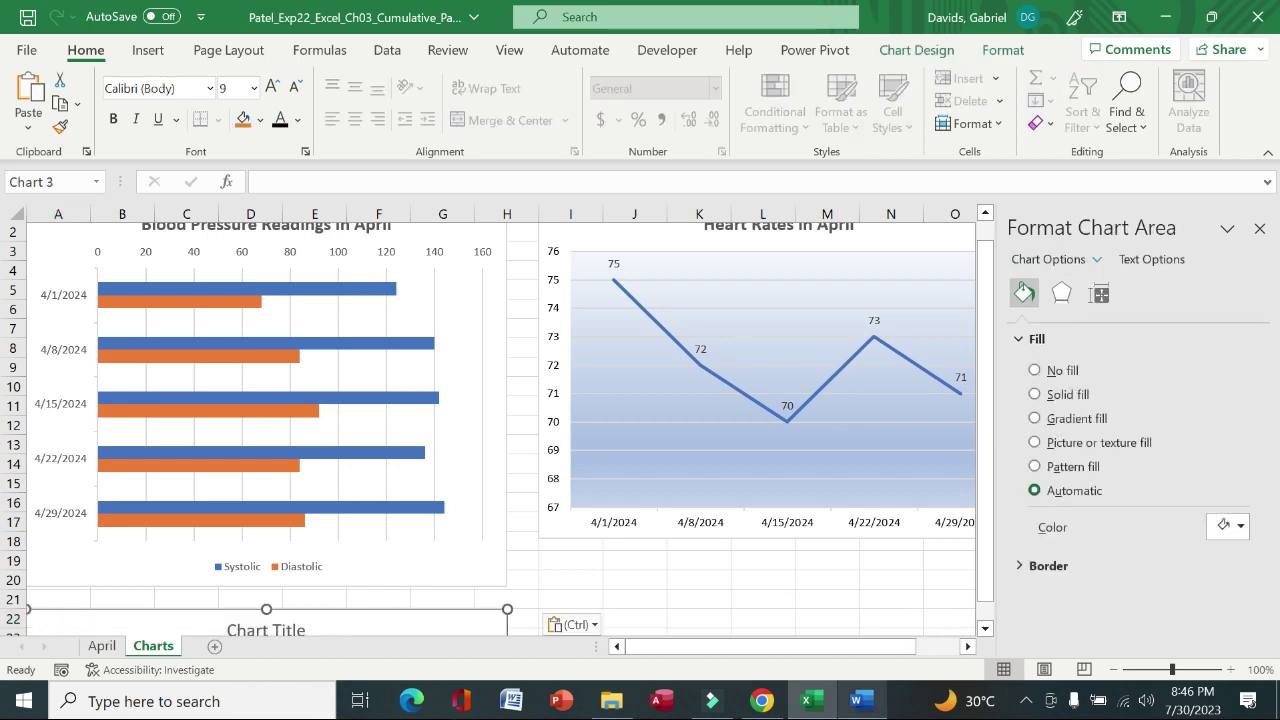
Step: Switch to the Word instructions and clear the bold and yellow highlight from the step 15 text
left_click(856, 701)
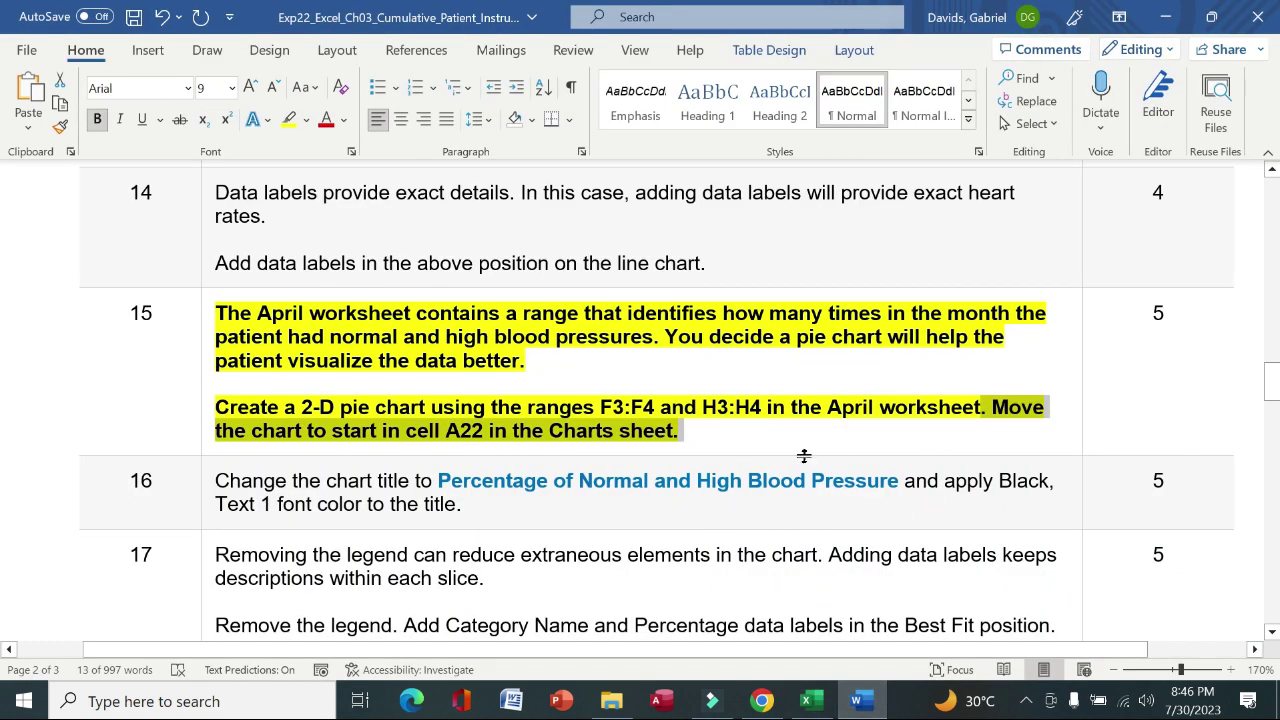
left_click(204, 367)
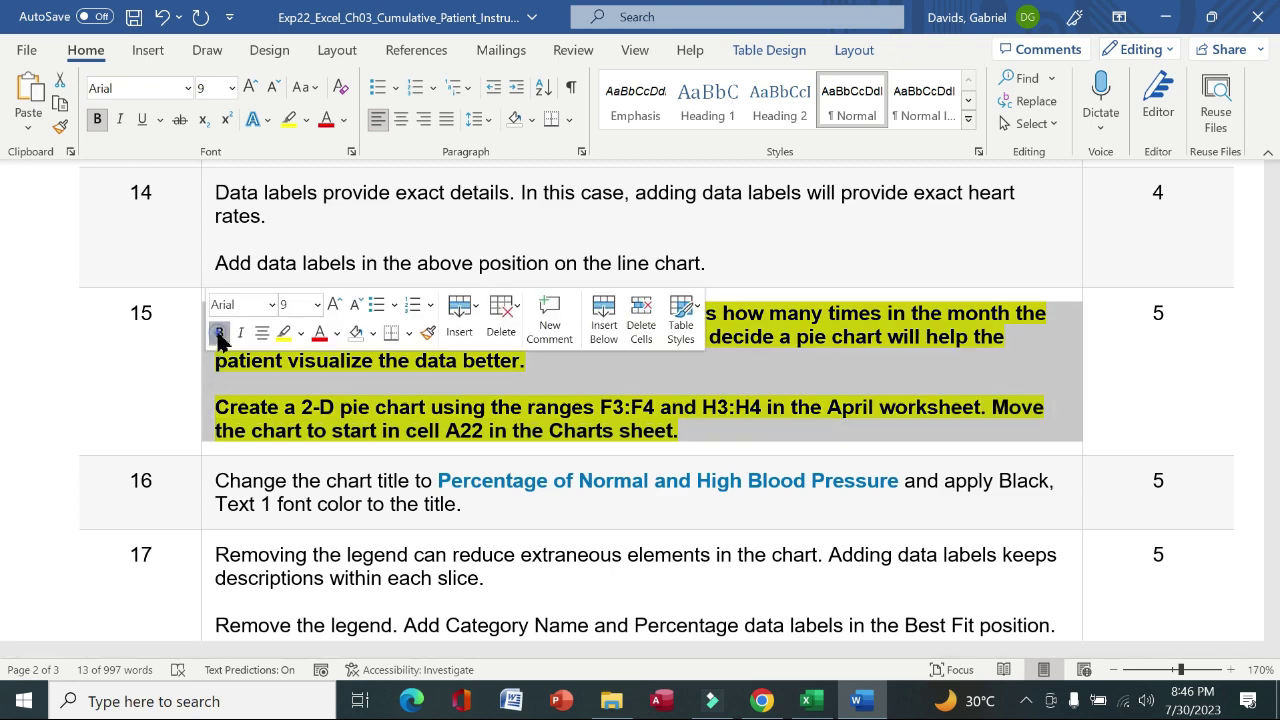
left_click(284, 333)
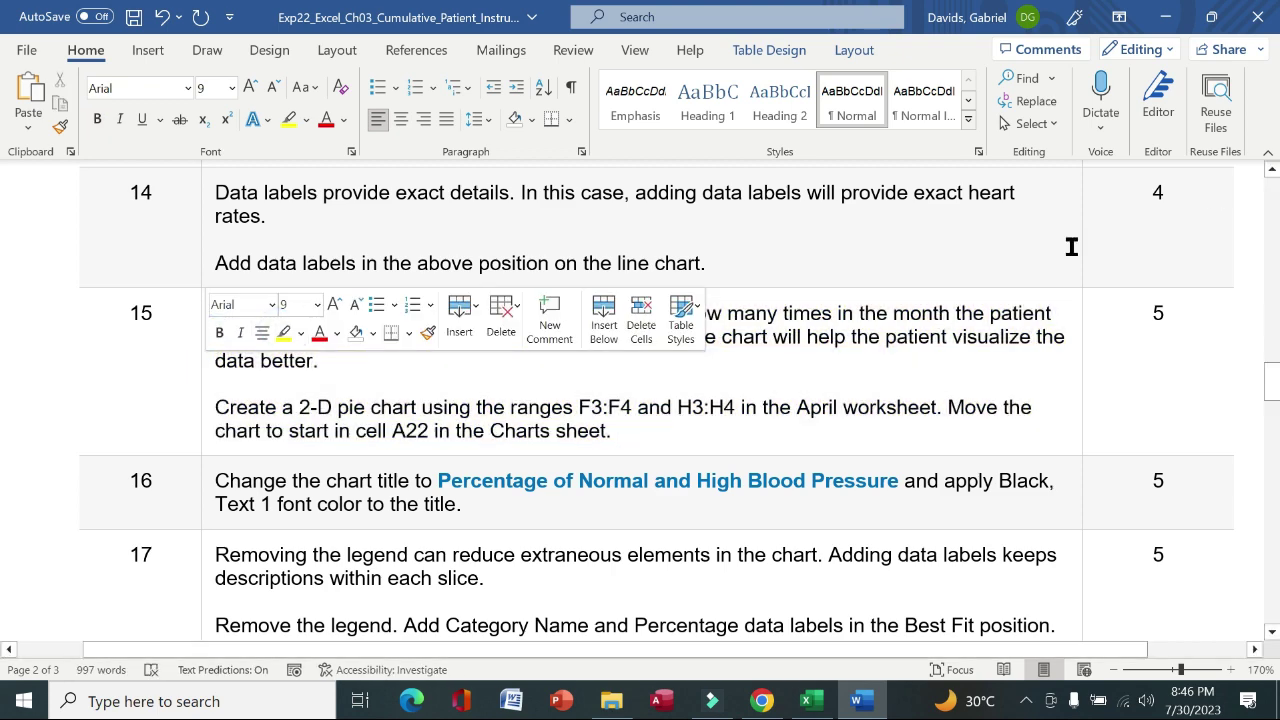
Step: Bold the step 16 instruction text in the Word table and highlight it in yellow
left_click(203, 490)
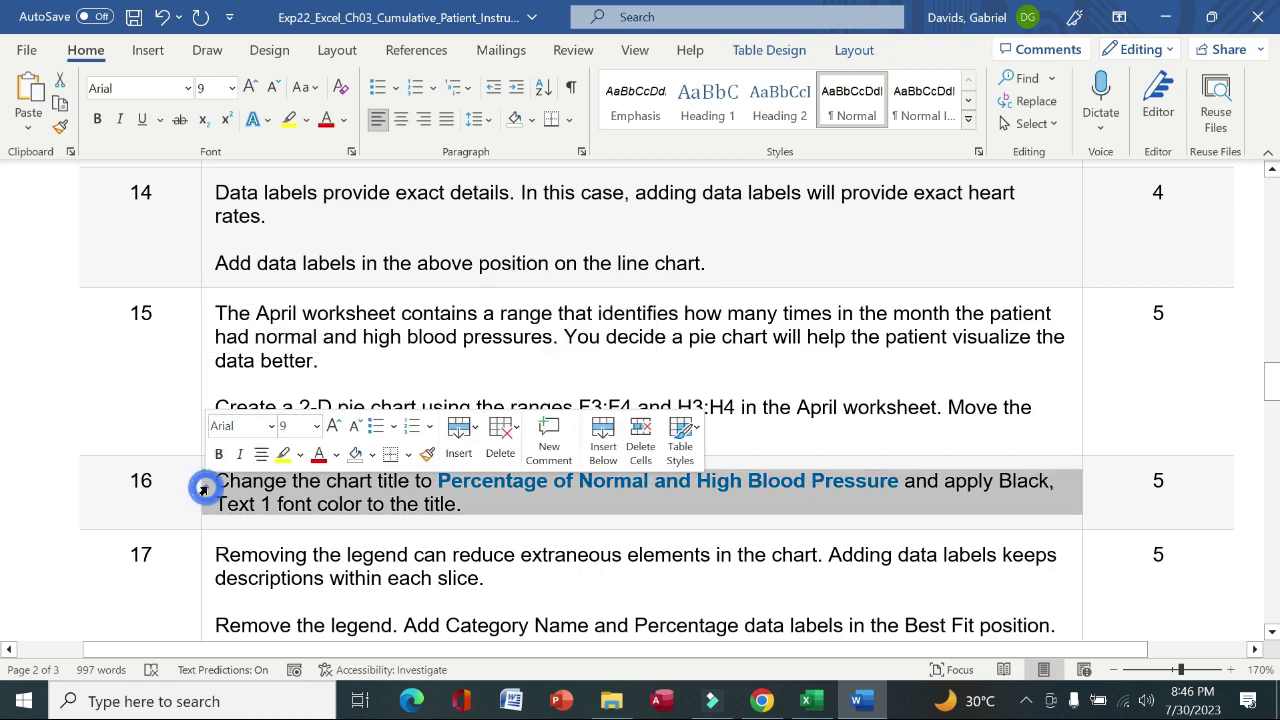
left_click(219, 457)
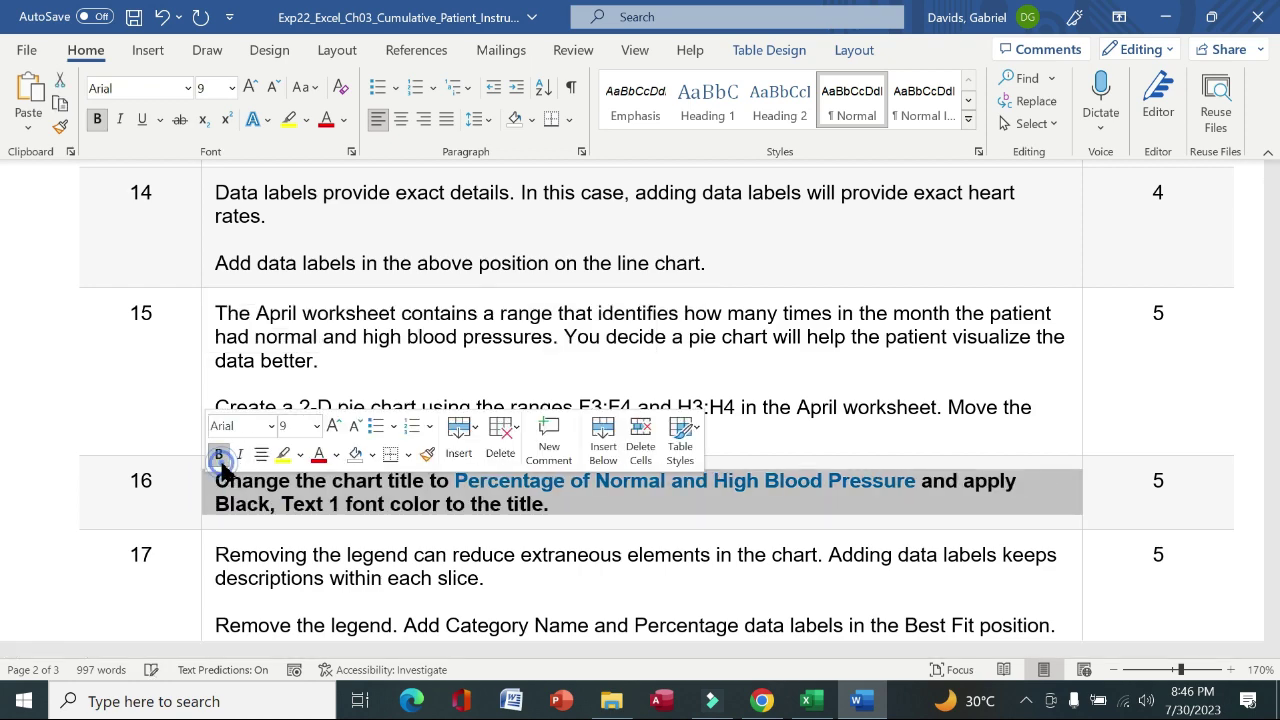
left_click(283, 454)
left_click(165, 481)
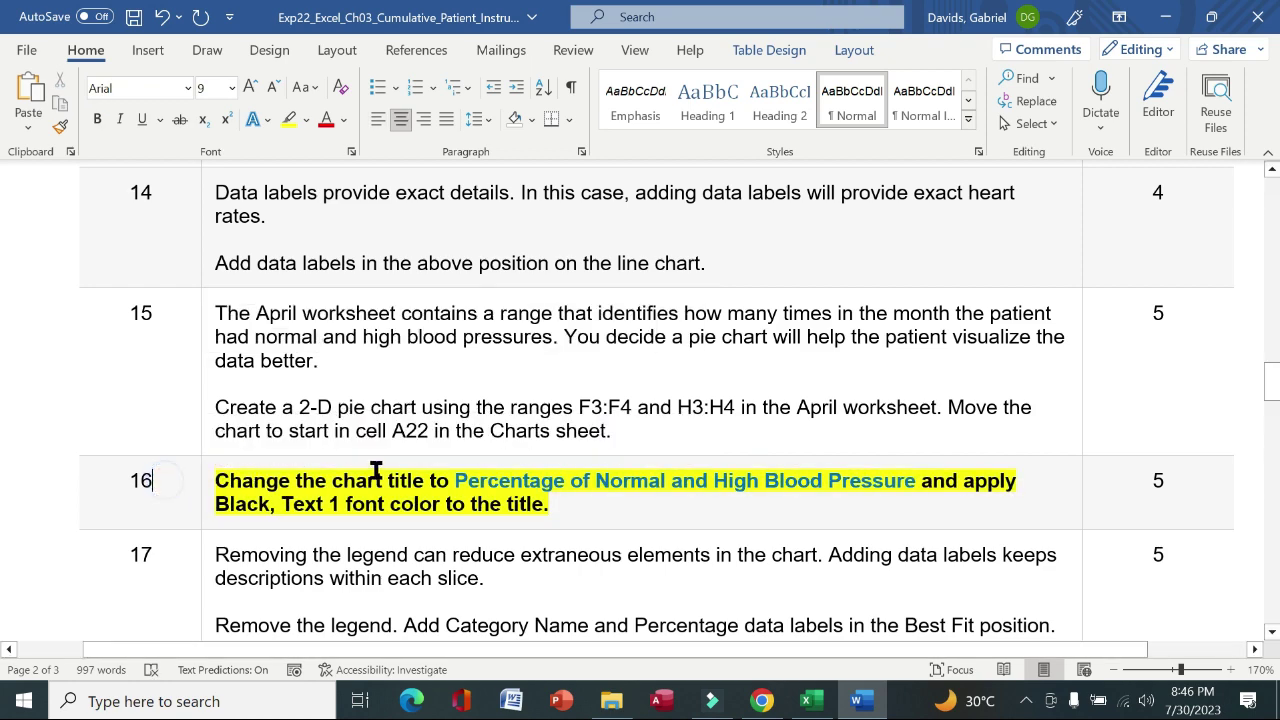
Step: Copy the title text "Percentage of Normal and High Blood Pressure" from step 16, and select the whole step 16 instruction
left_click_drag(455, 481, 905, 480)
key("ctrl+c")
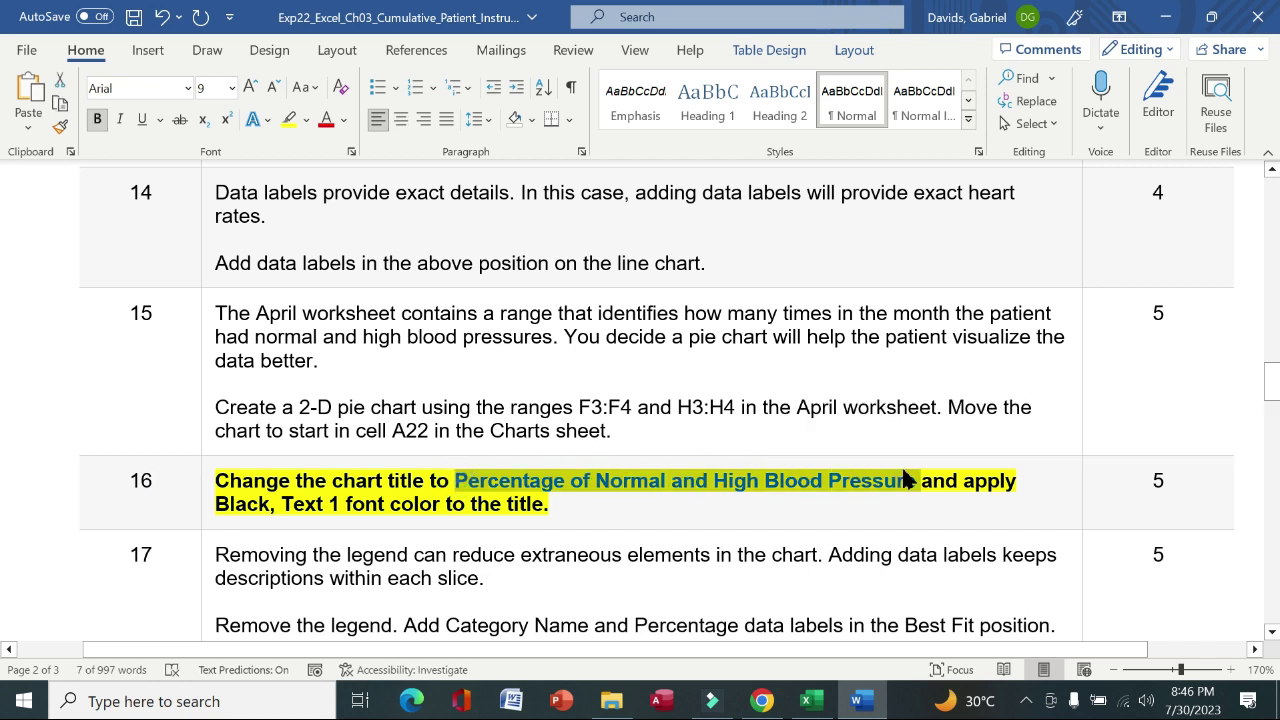
left_click_drag(218, 481, 693, 464)
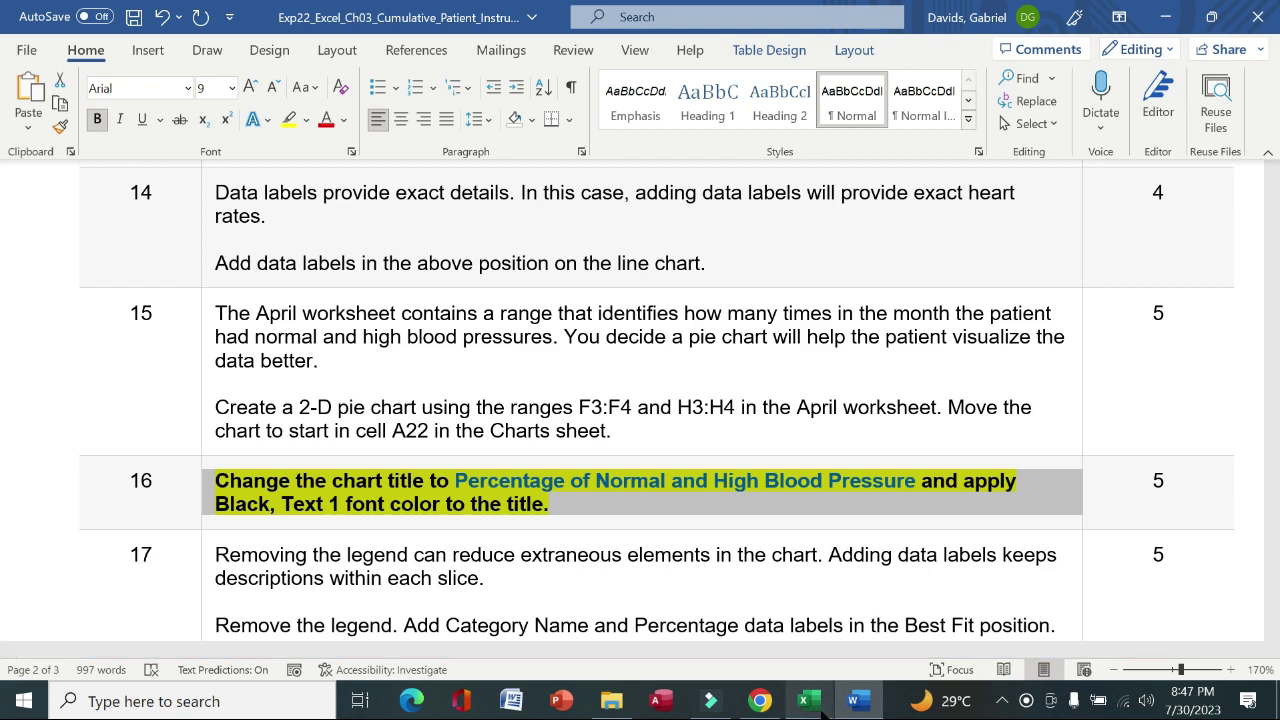
Step: Switch to Excel and replace the pie chart's title on the Charts sheet with the copied "Percentage of Normal and High Blood Pressure"
left_click(812, 610)
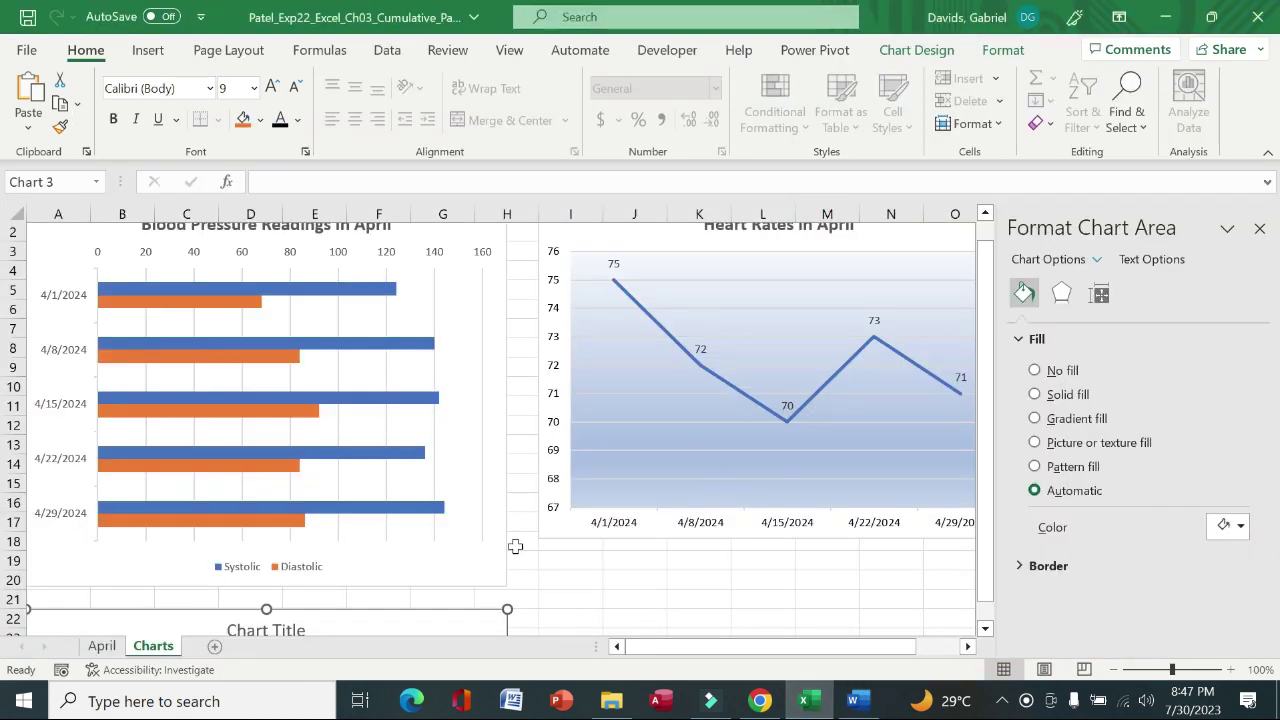
left_click_drag(986, 334, 991, 400)
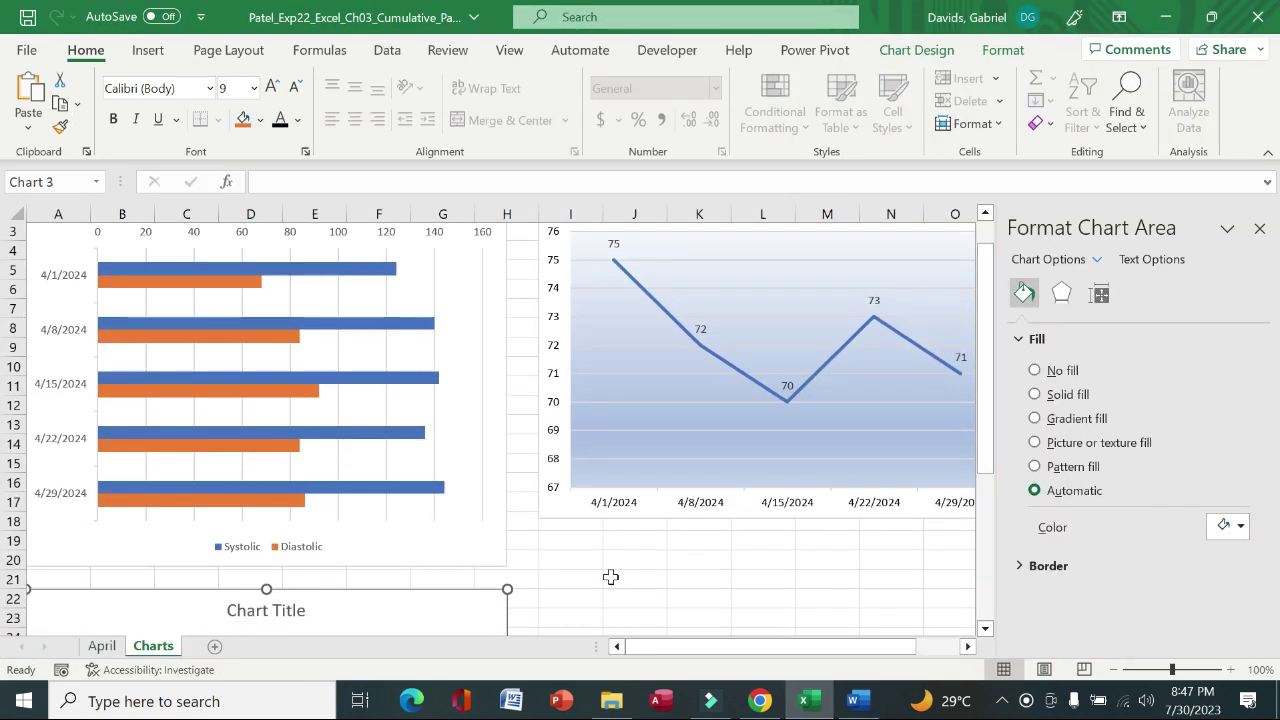
left_click(295, 611)
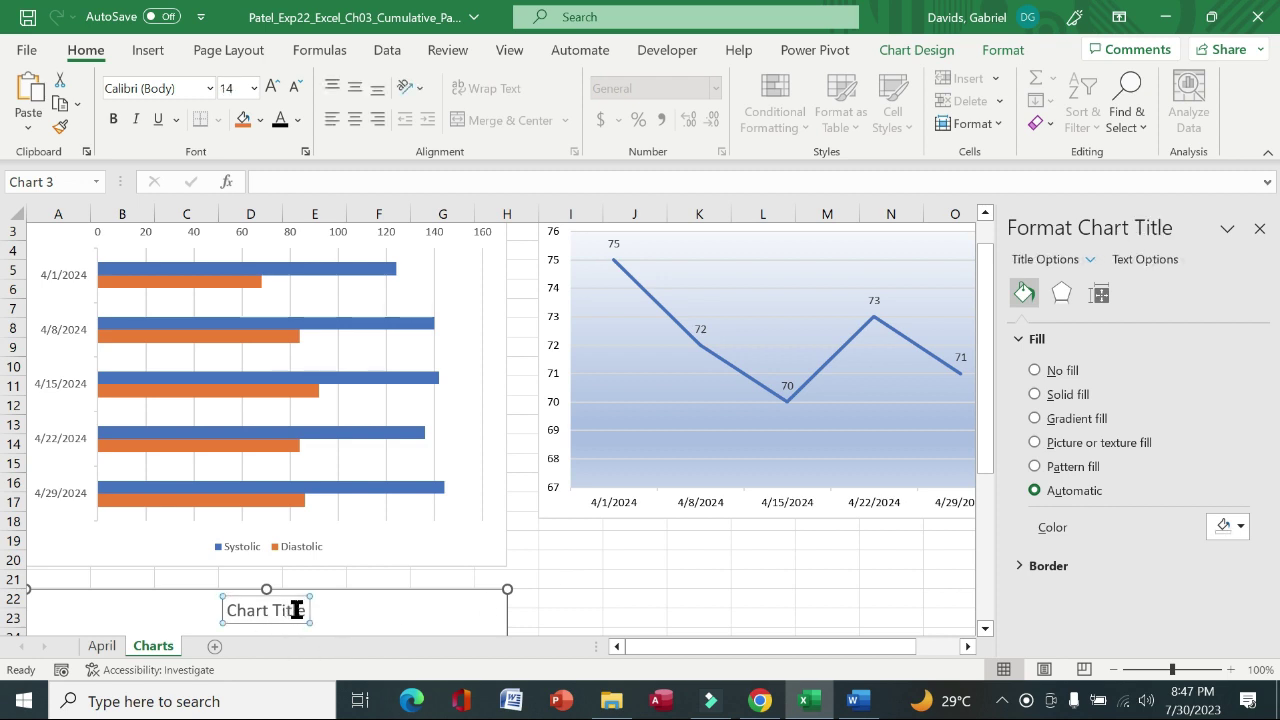
triple_click(297, 610)
key("ctrl+v")
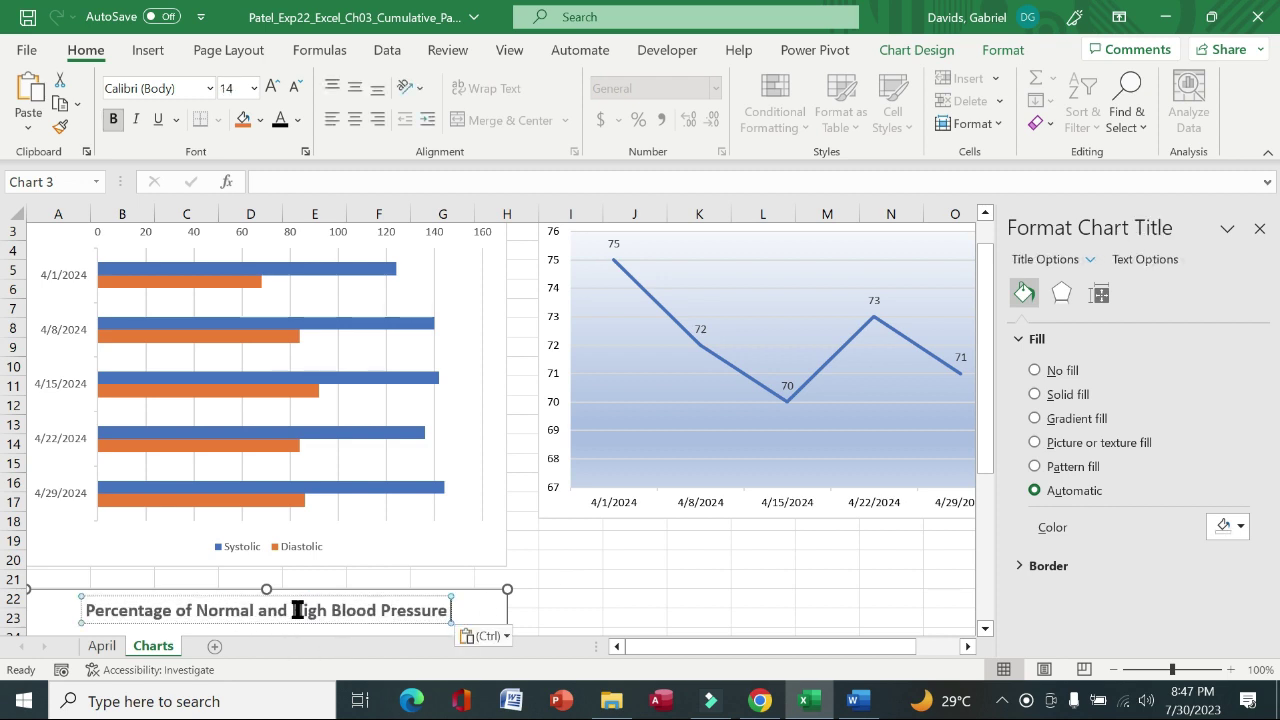
Step: Apply the Black, Text 1 font color to the pie chart's title
triple_click(297, 610)
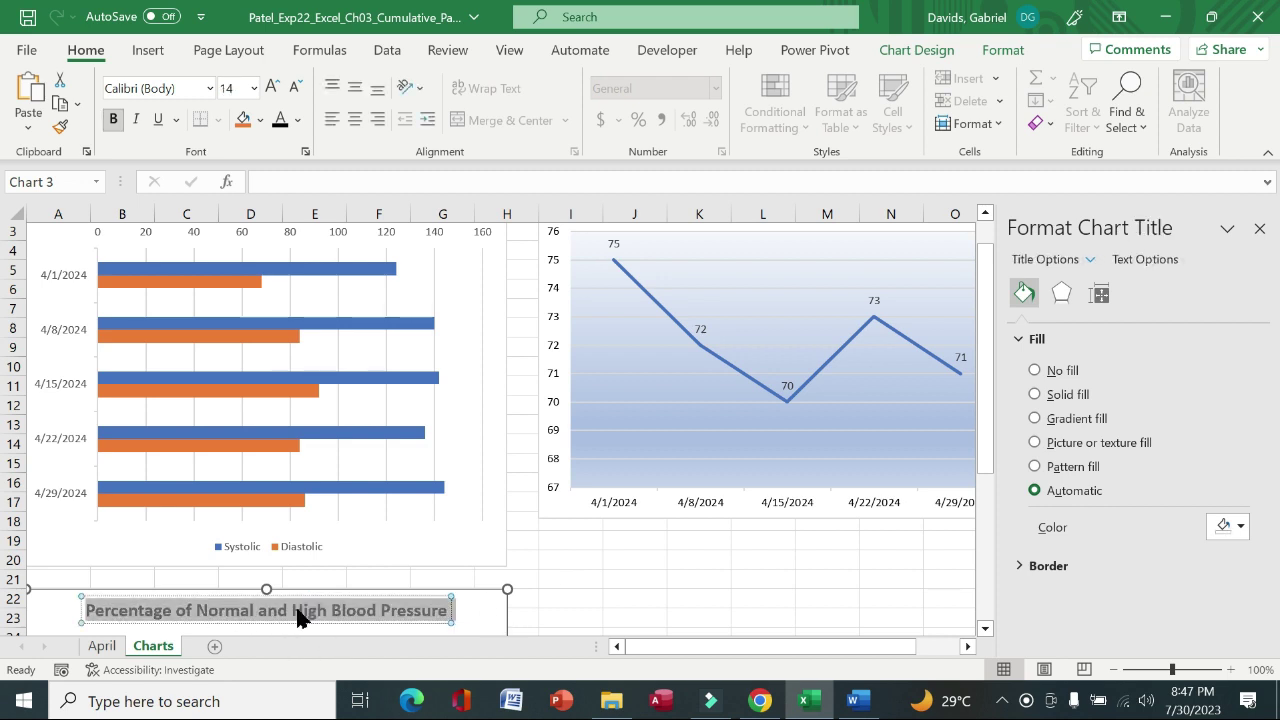
left_click(298, 120)
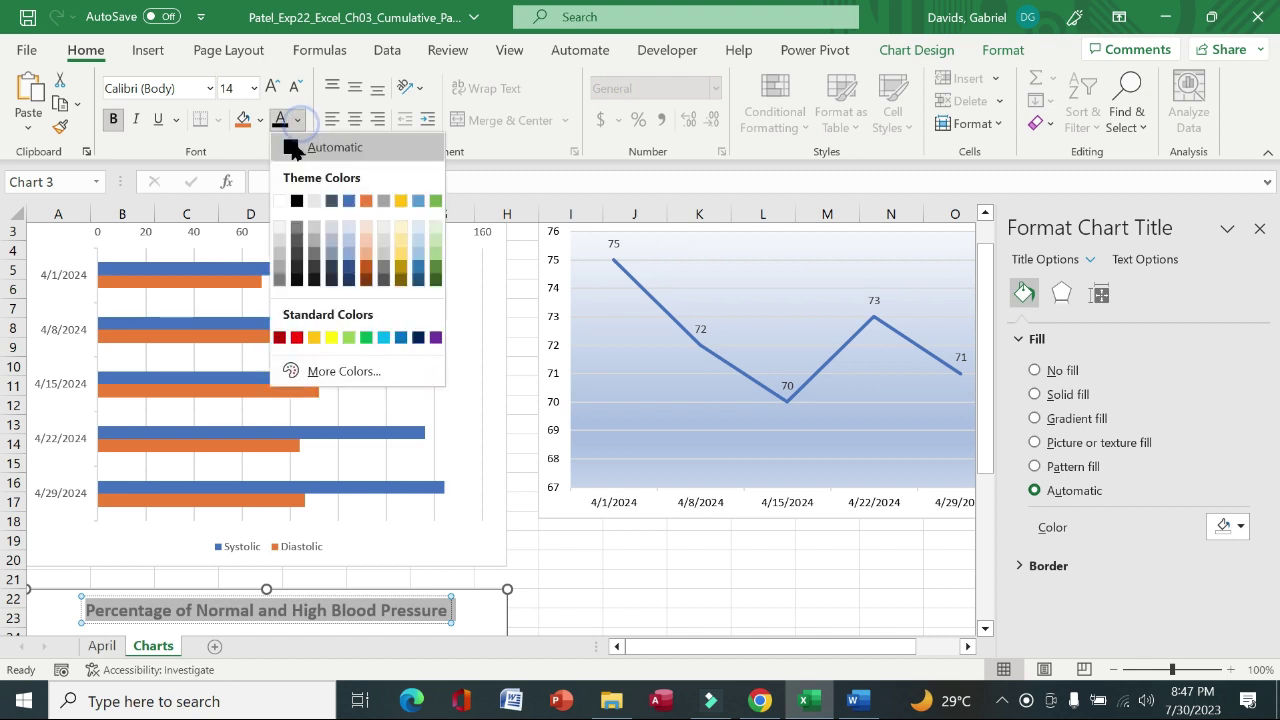
left_click(297, 203)
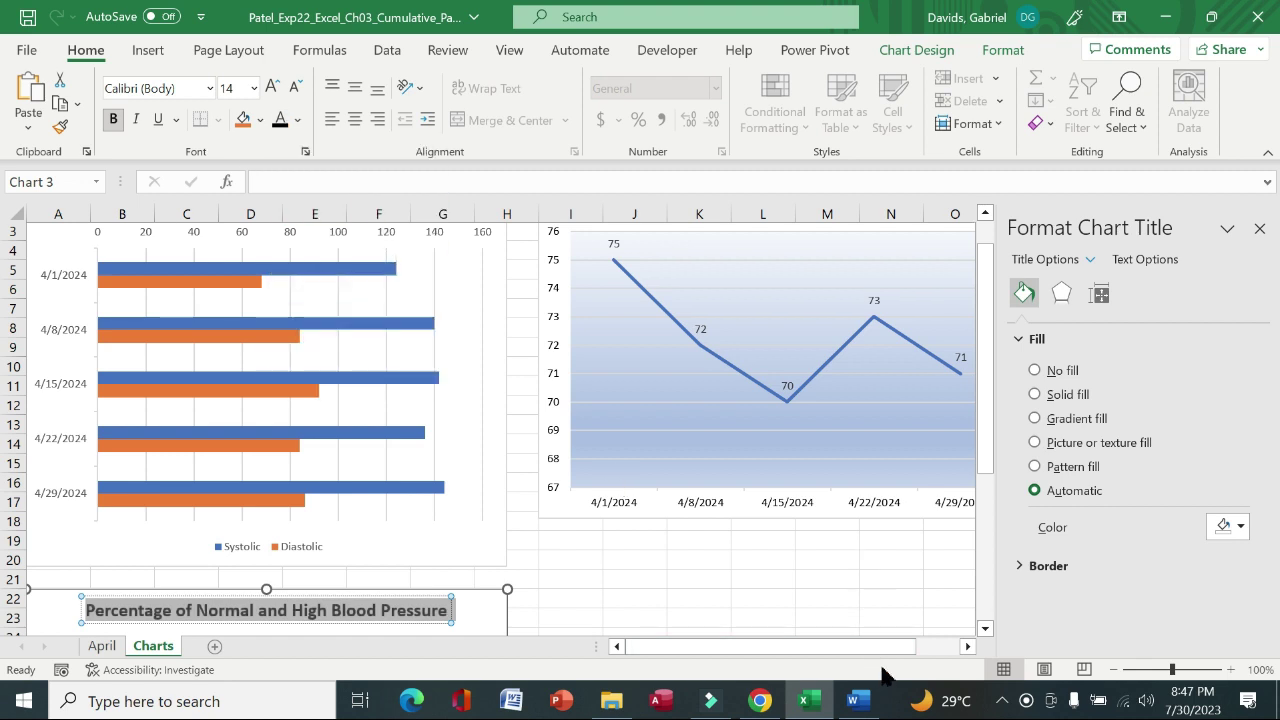
left_click(991, 626)
left_click_drag(991, 626, 986, 505)
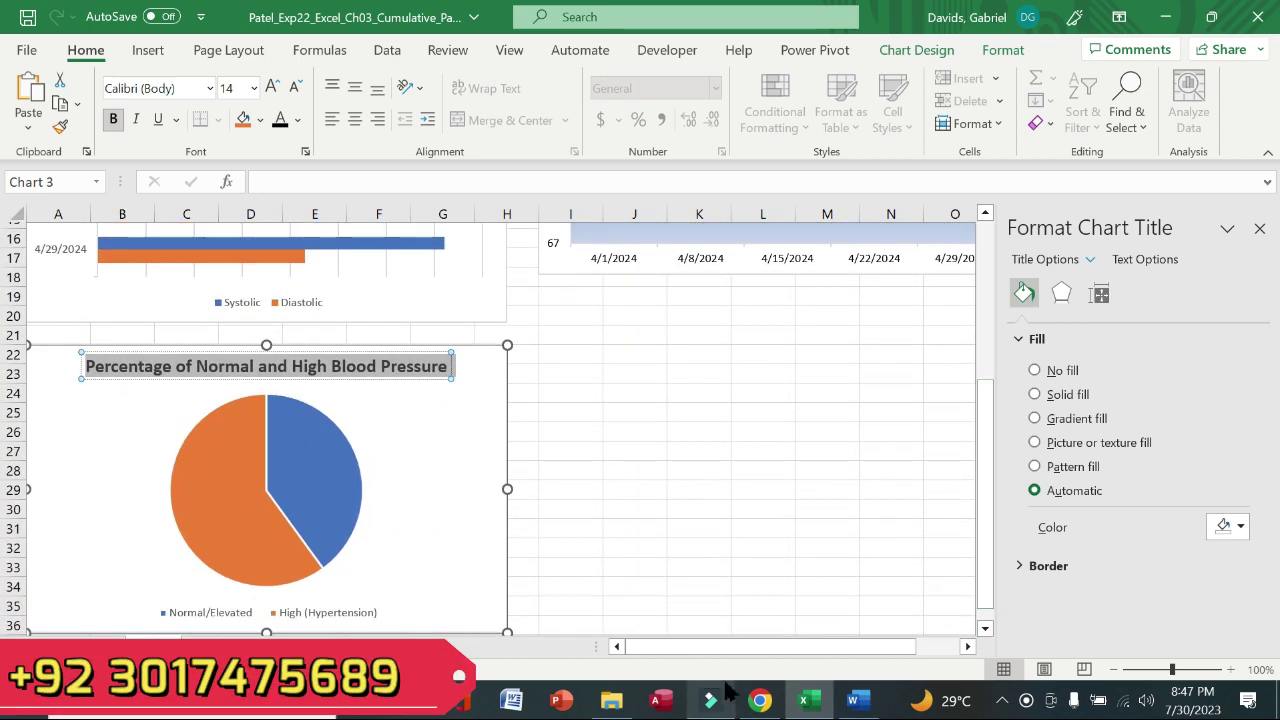
Step: Switch to the Word instructions and clear the bold and yellow highlight from the step 16 text
left_click(853, 700)
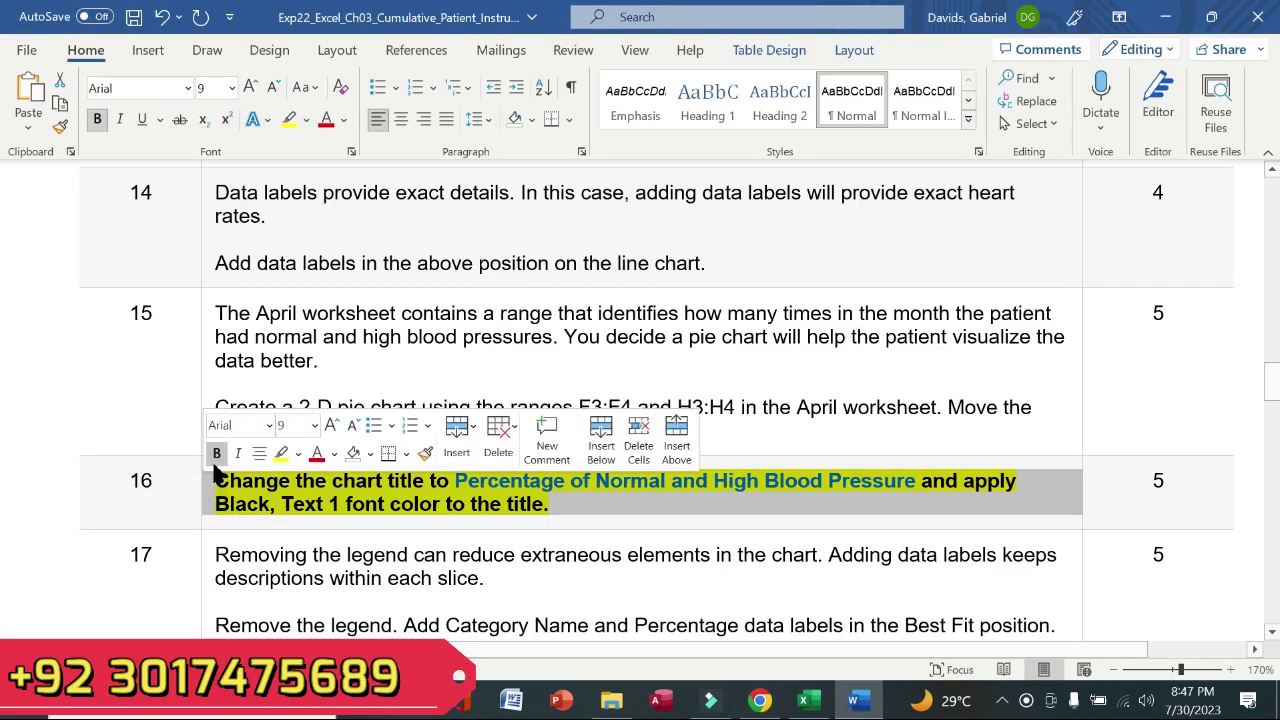
left_click(216, 453)
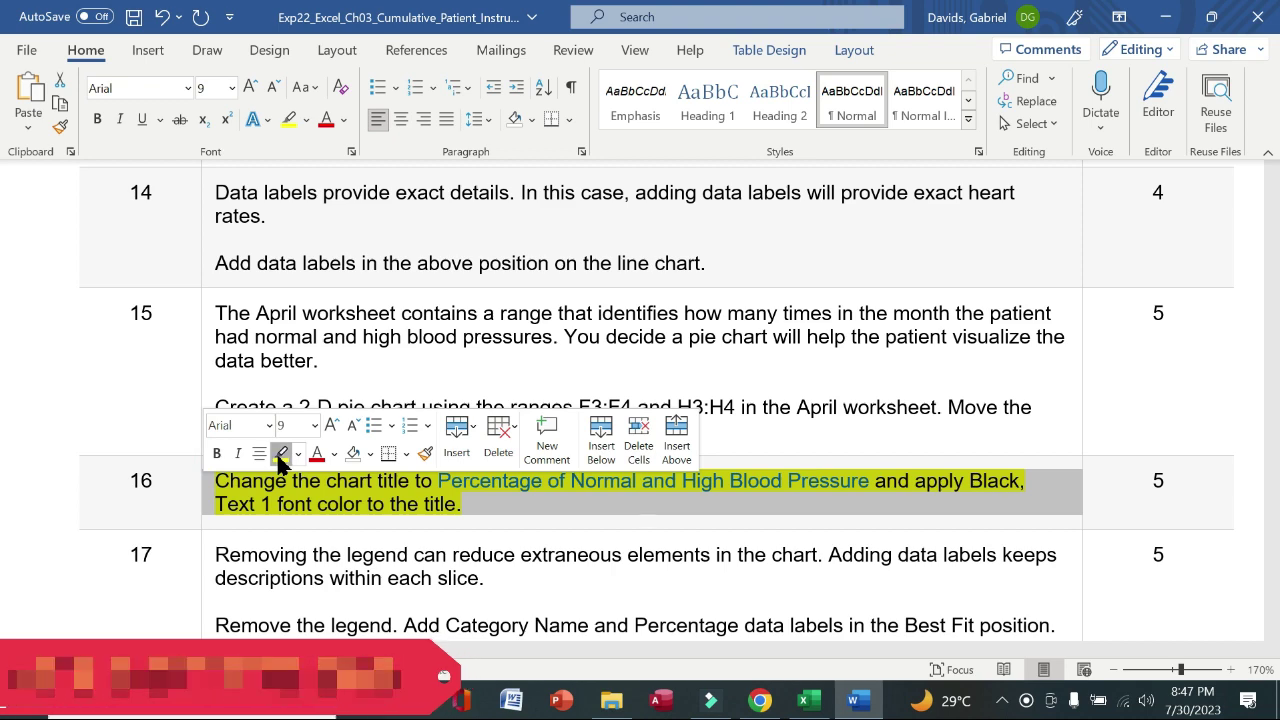
left_click(281, 453)
Step: Bold the step 17 instruction on the legend and data labels, and highlight it in yellow
left_click_drag(1271, 382, 1272, 421)
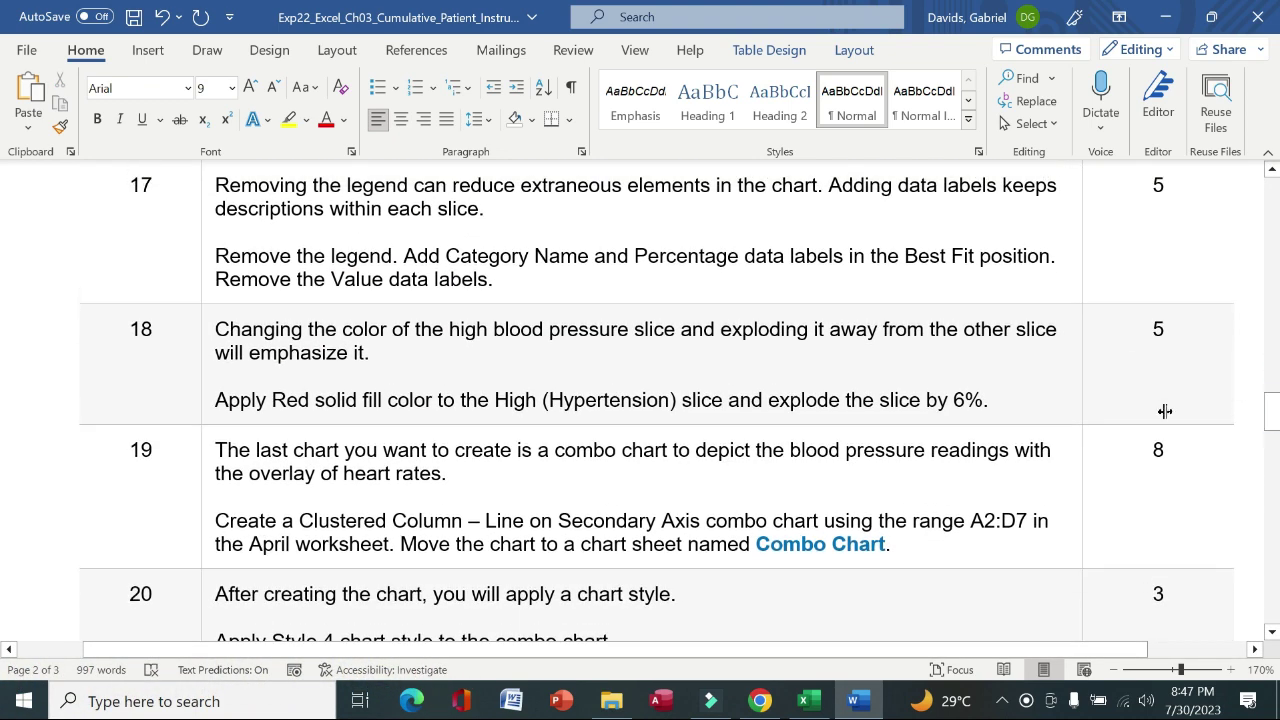
left_click(203, 218)
left_click(218, 183)
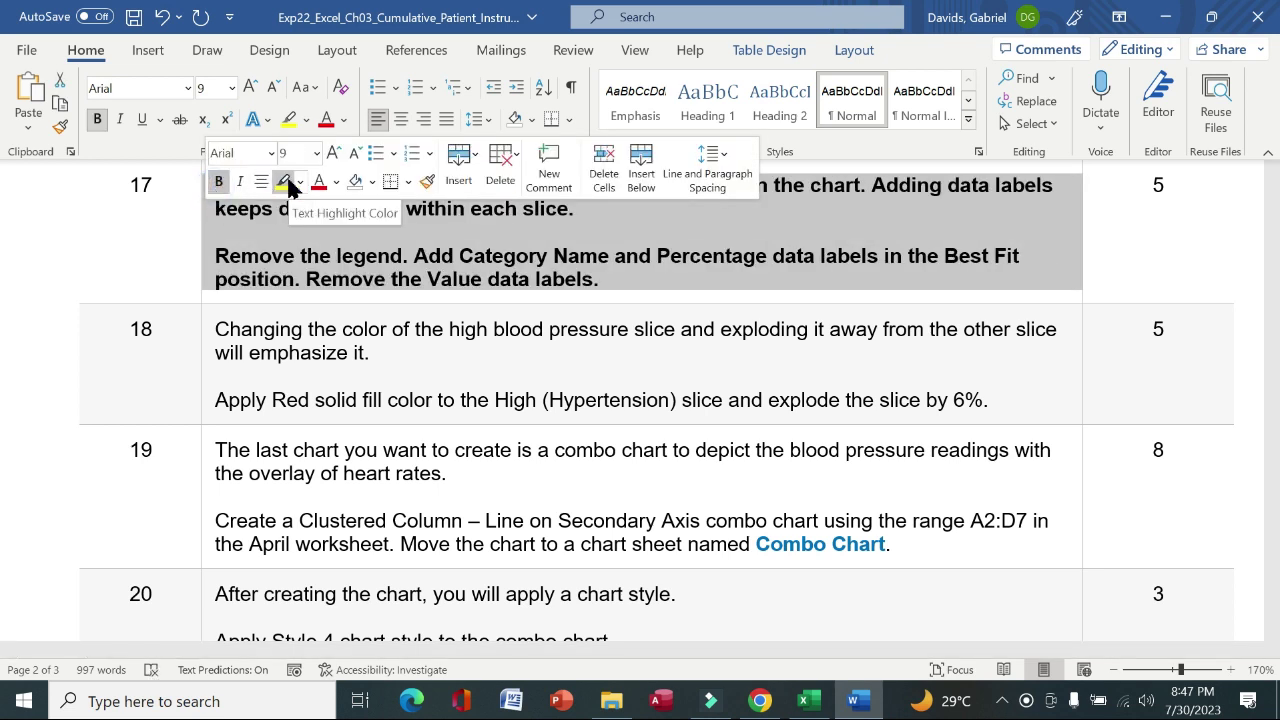
left_click(284, 183)
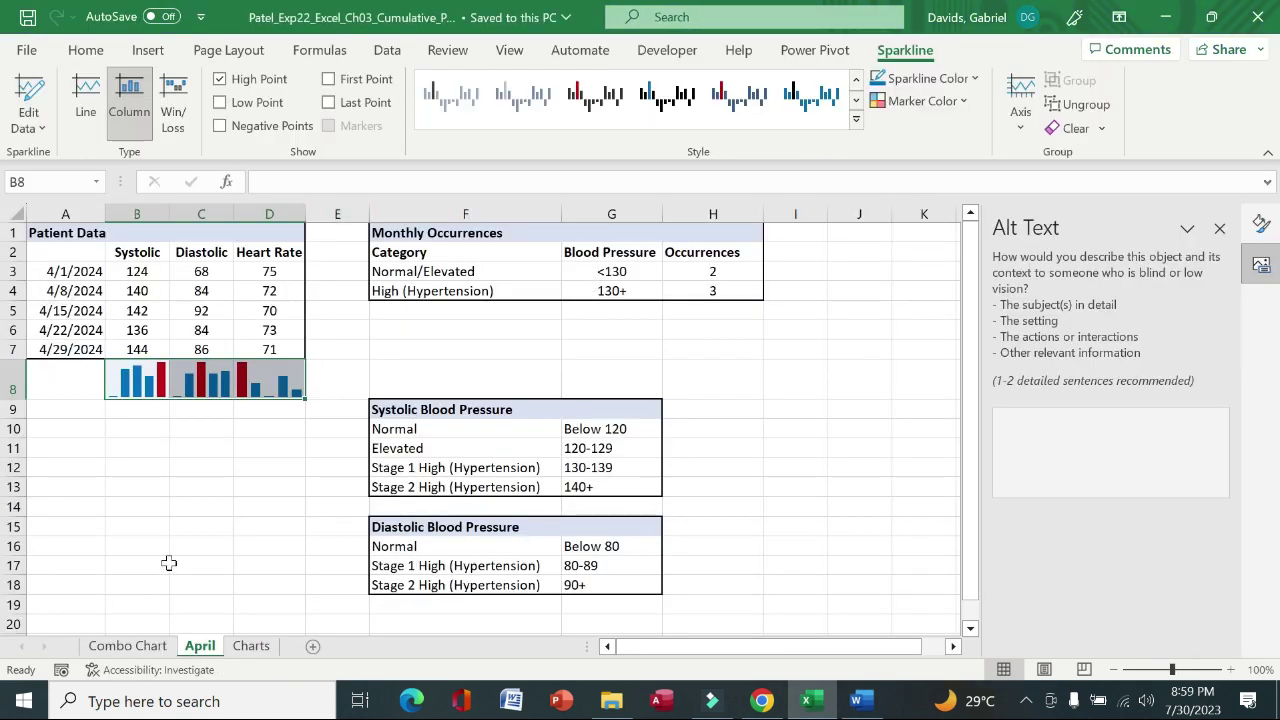
Step: Review the finished Excel workbook by examining the Combo Chart, April and Charts sheets, including the pie chart below the other charts
left_click(127, 646)
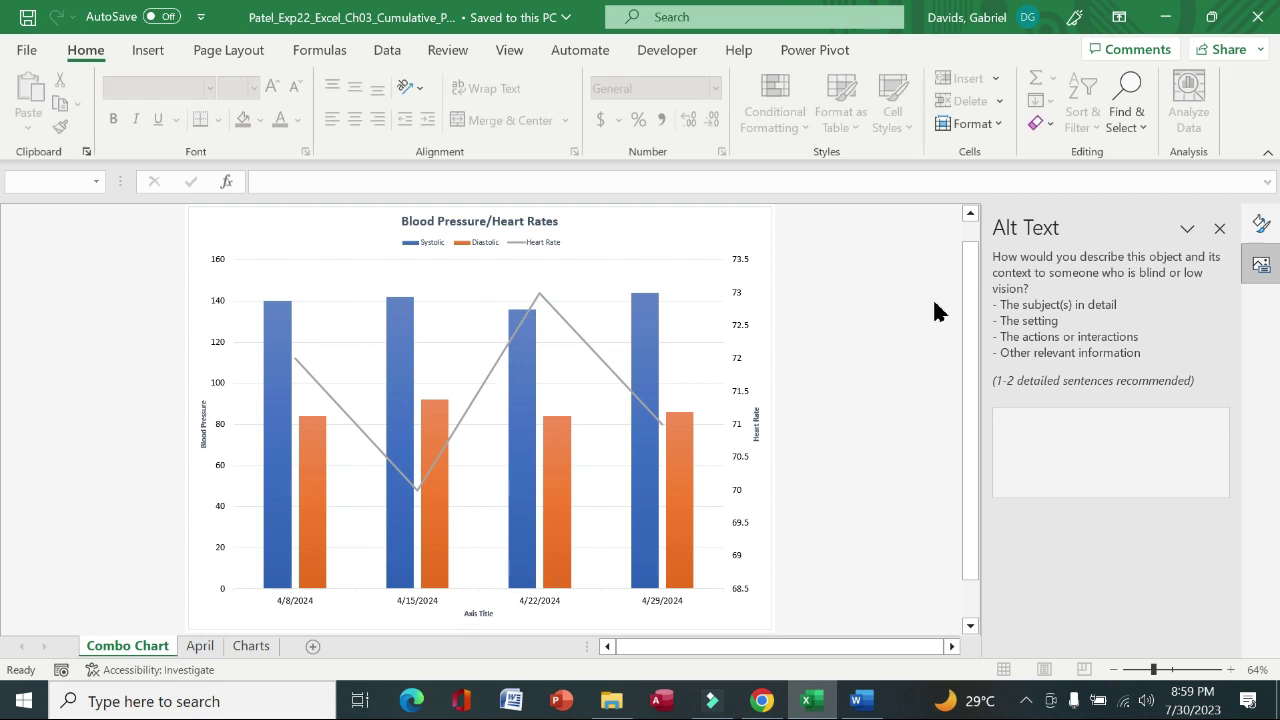
mouse_move(971, 289)
left_mouse_down()
mouse_move(980, 457)
mouse_move(976, 280)
left_mouse_up()
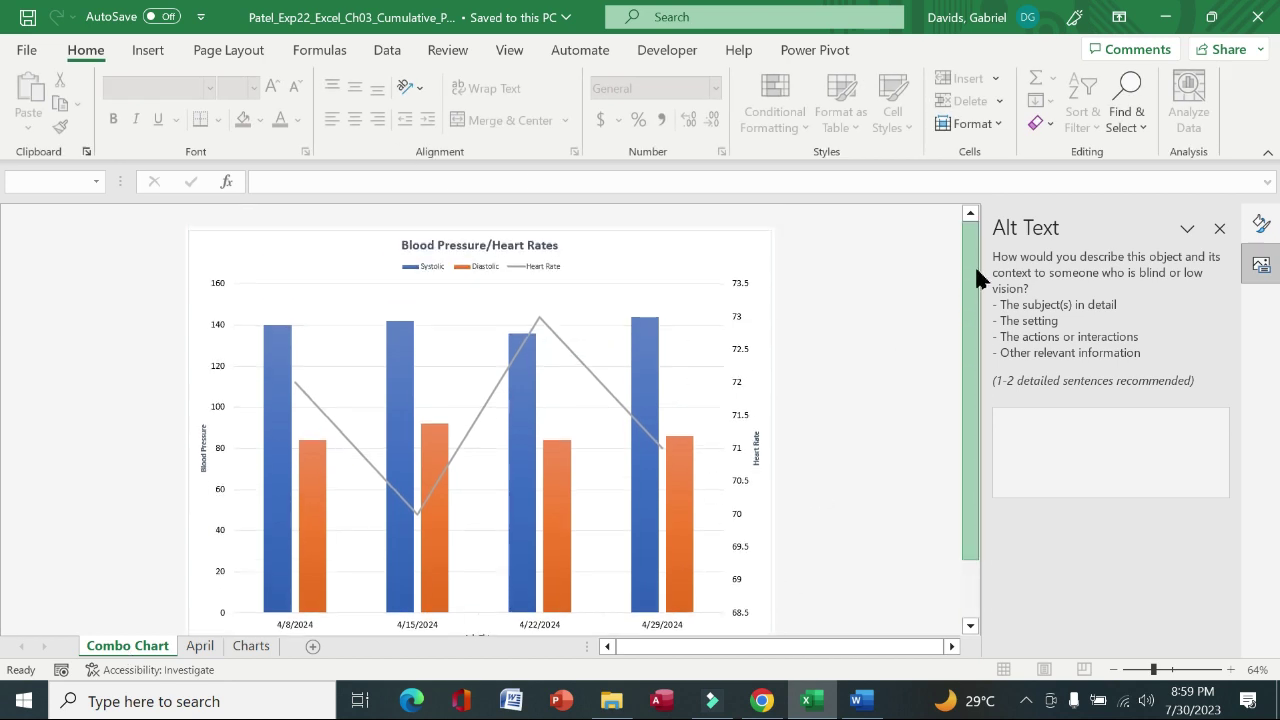
left_click(199, 646)
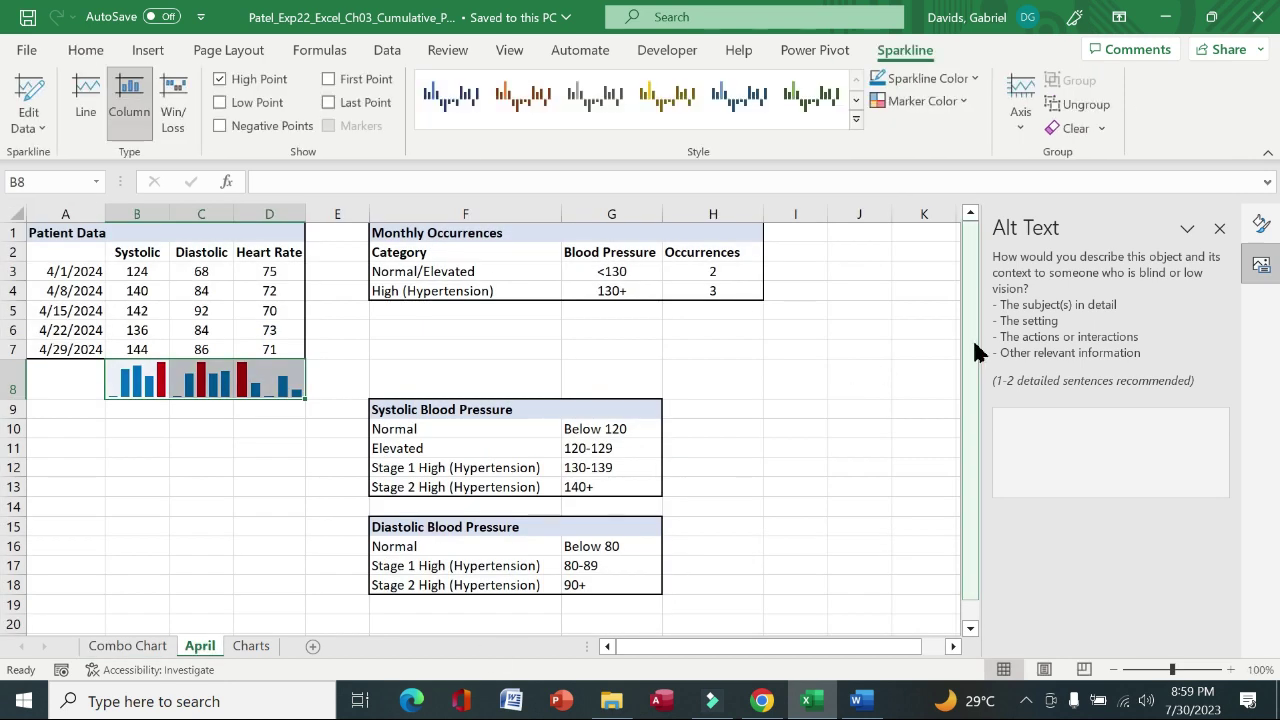
left_click_drag(970, 344, 970, 302)
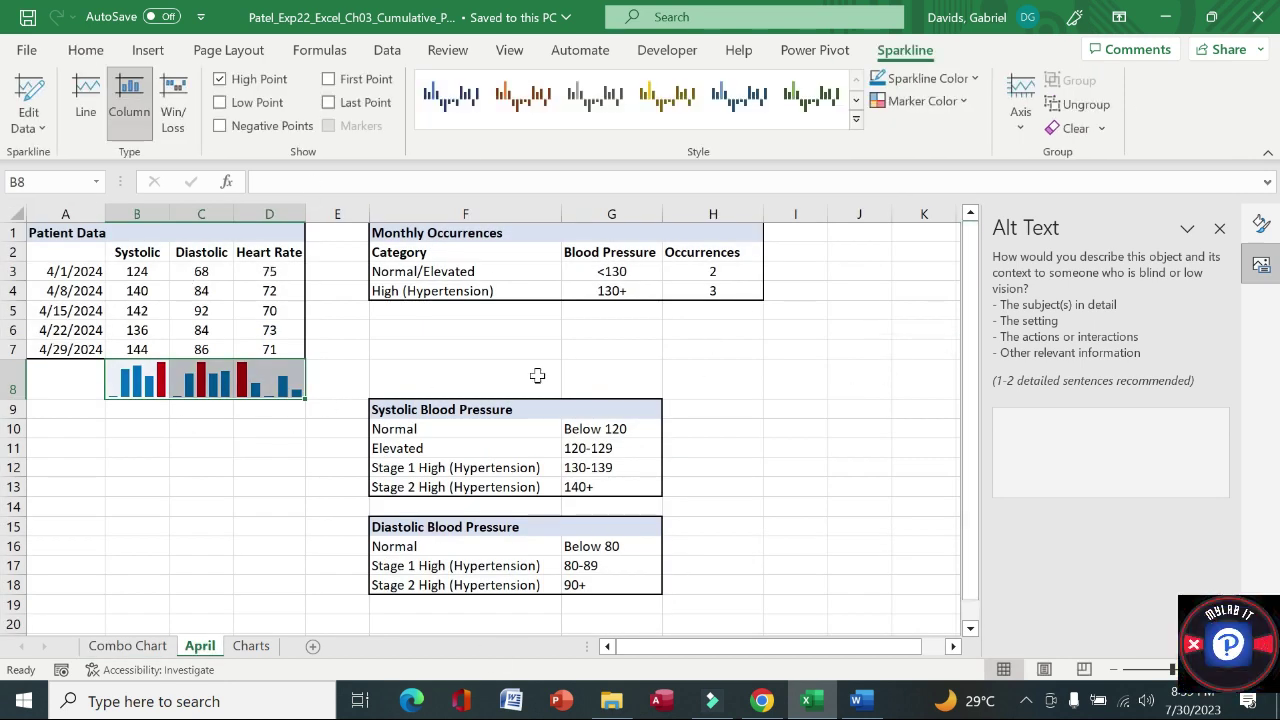
left_click(251, 646)
left_click_drag(976, 482, 957, 271)
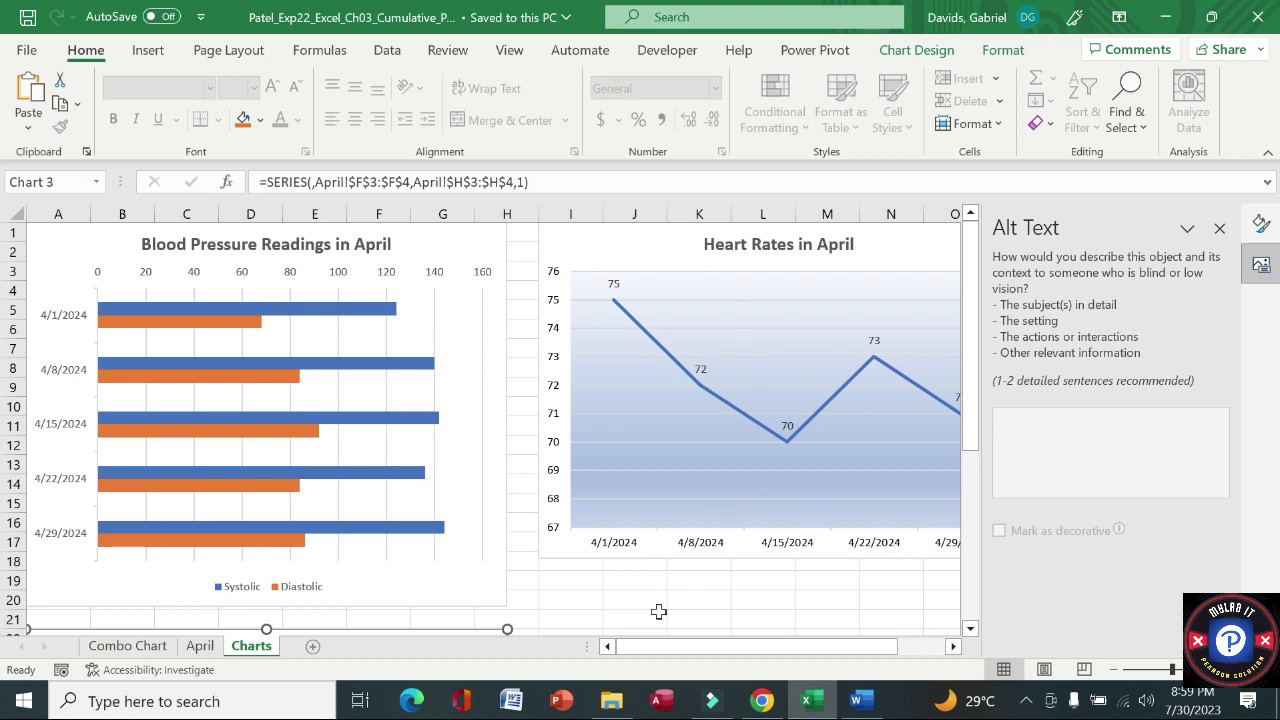
left_click_drag(674, 650, 700, 668)
left_click_drag(972, 425, 1034, 612)
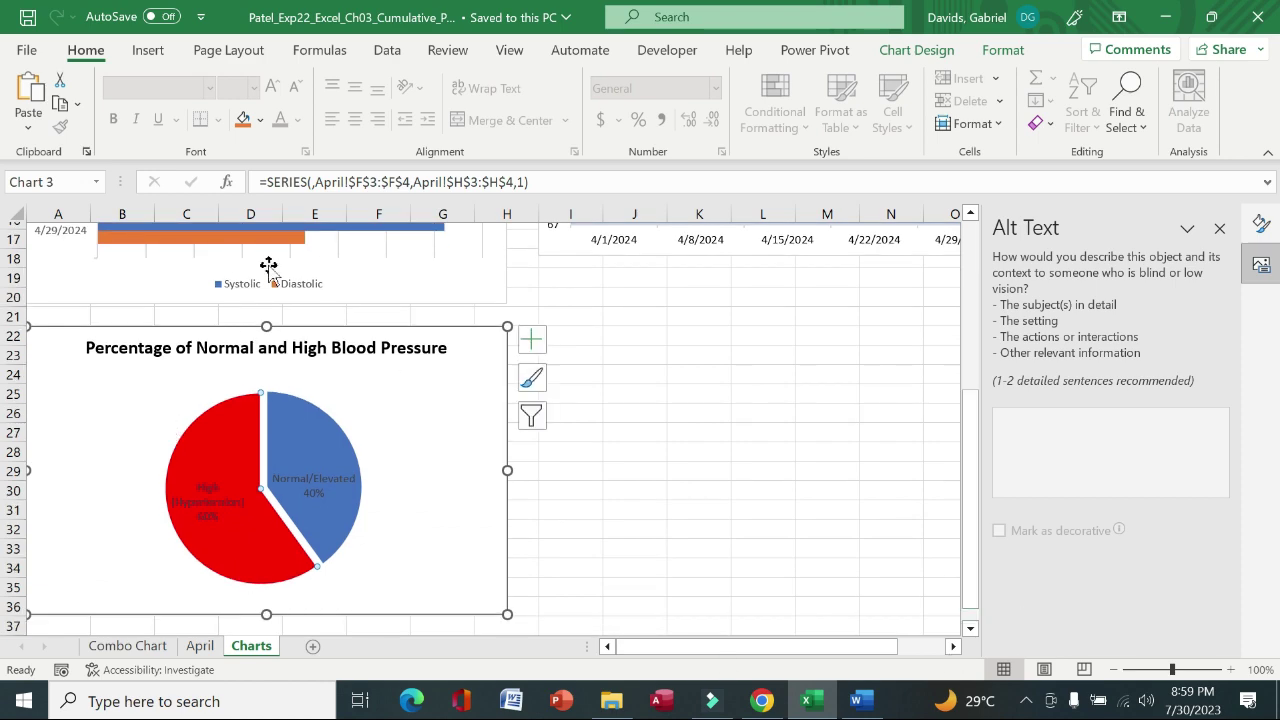
left_click_drag(971, 500, 949, 307)
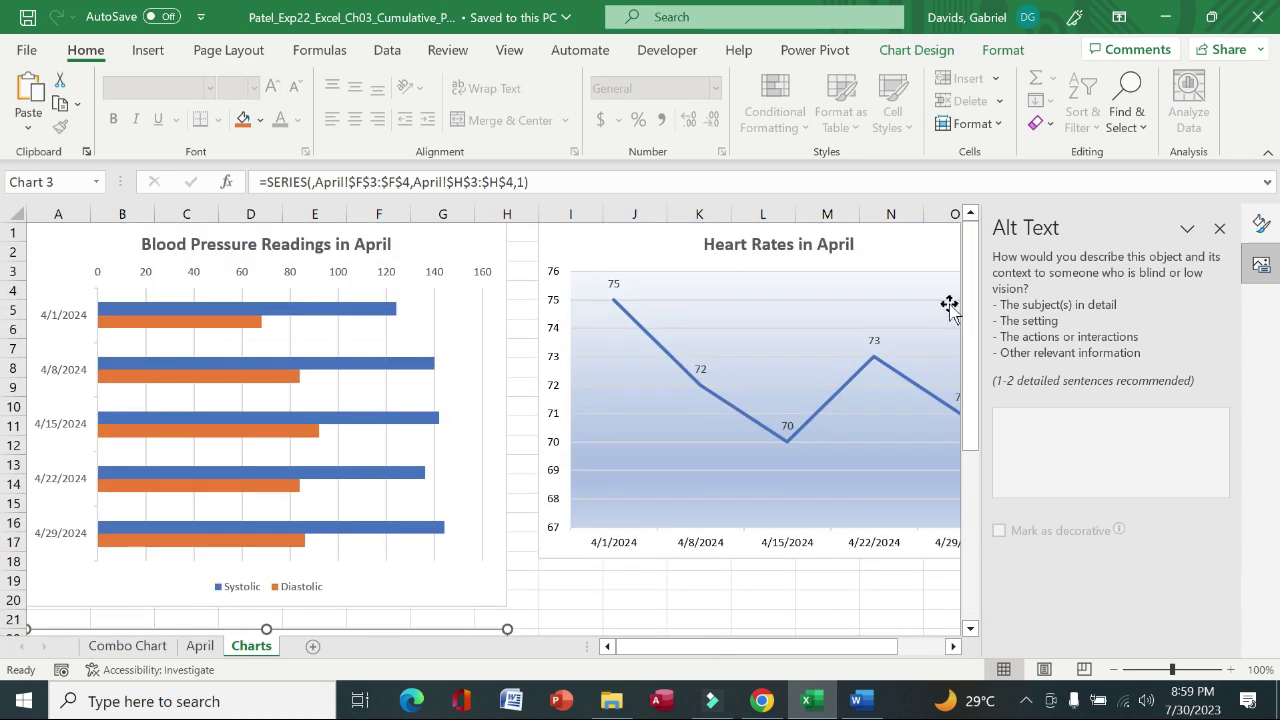
left_click(126, 647)
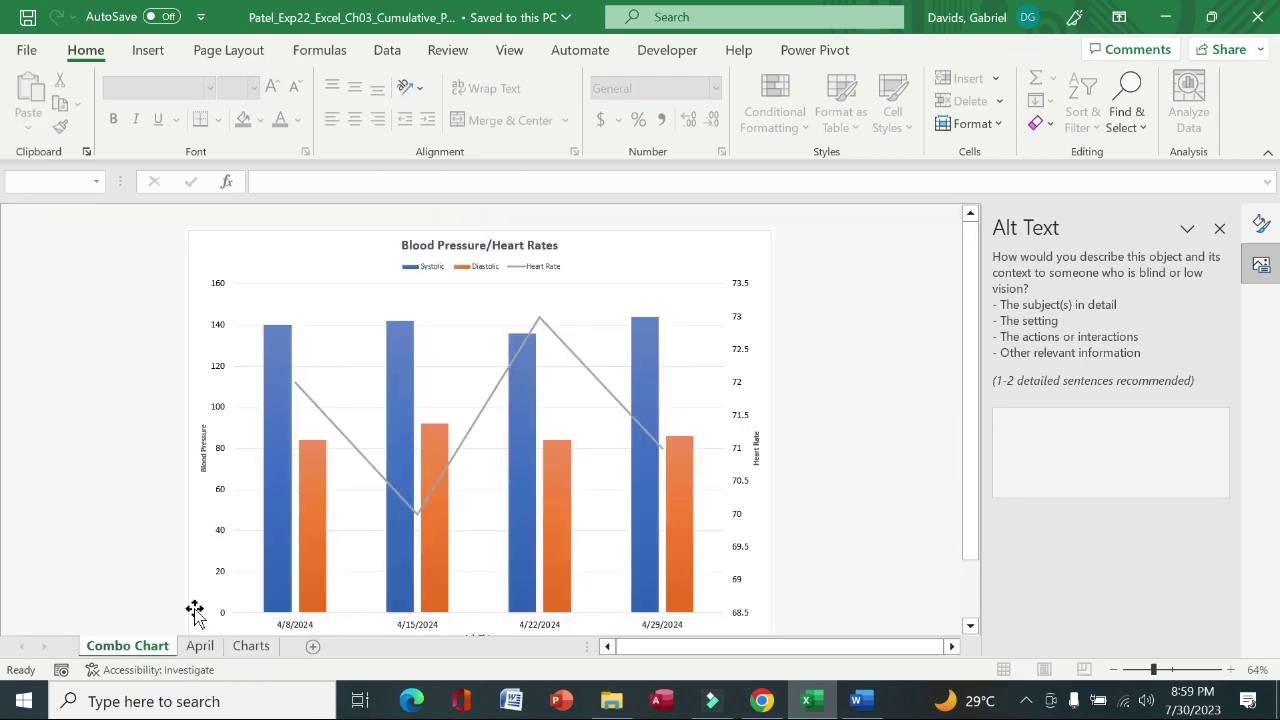